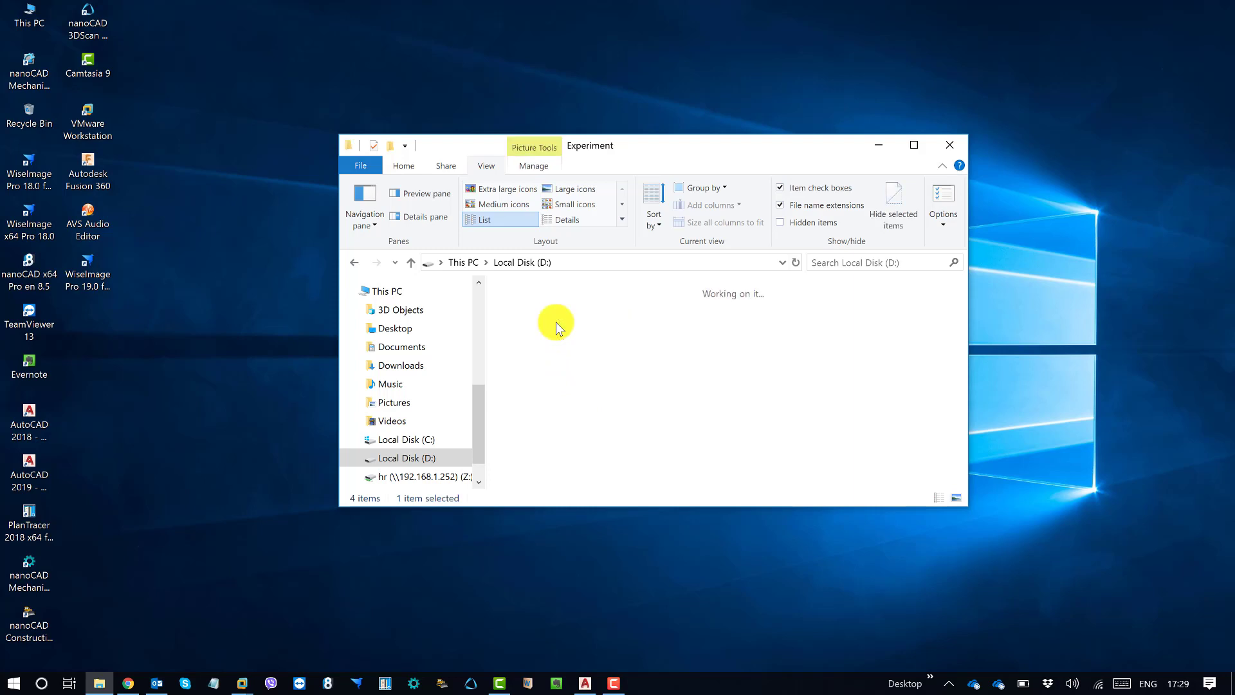
Step: Check the image resolution and bit depth in the file properties of Multiple raster delete_Page_1.tif in the Experiment folder
click(613, 290)
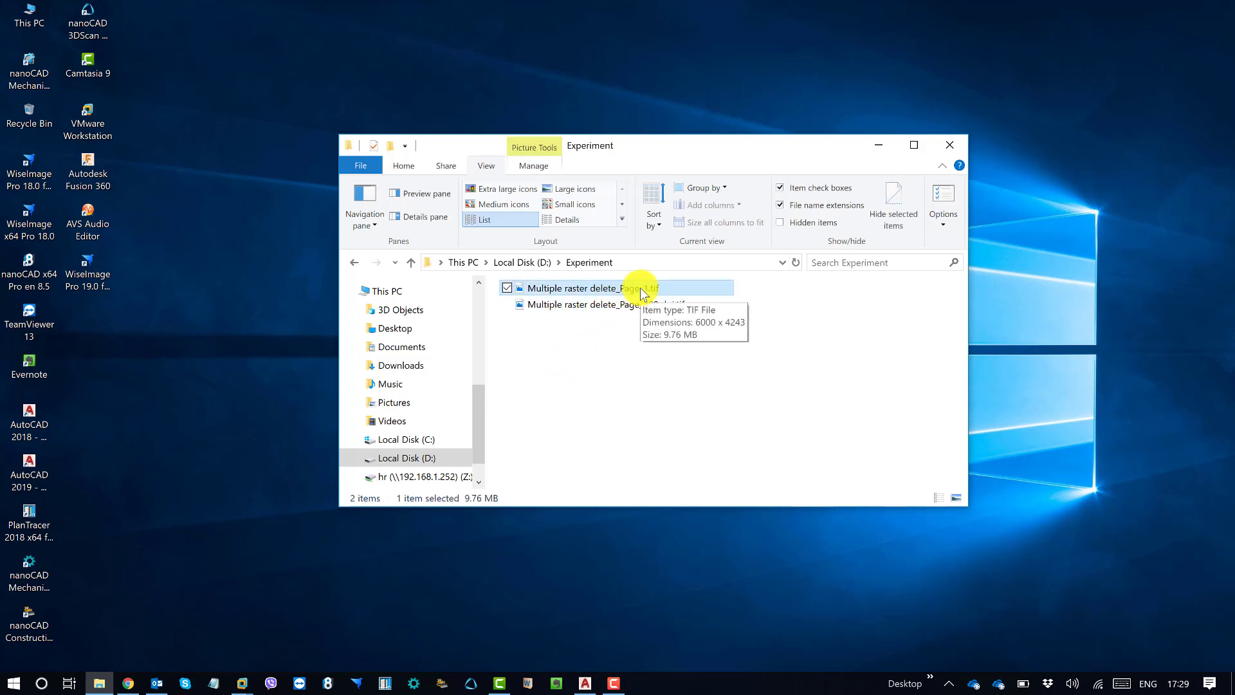
right_click(643, 293)
click(510, 662)
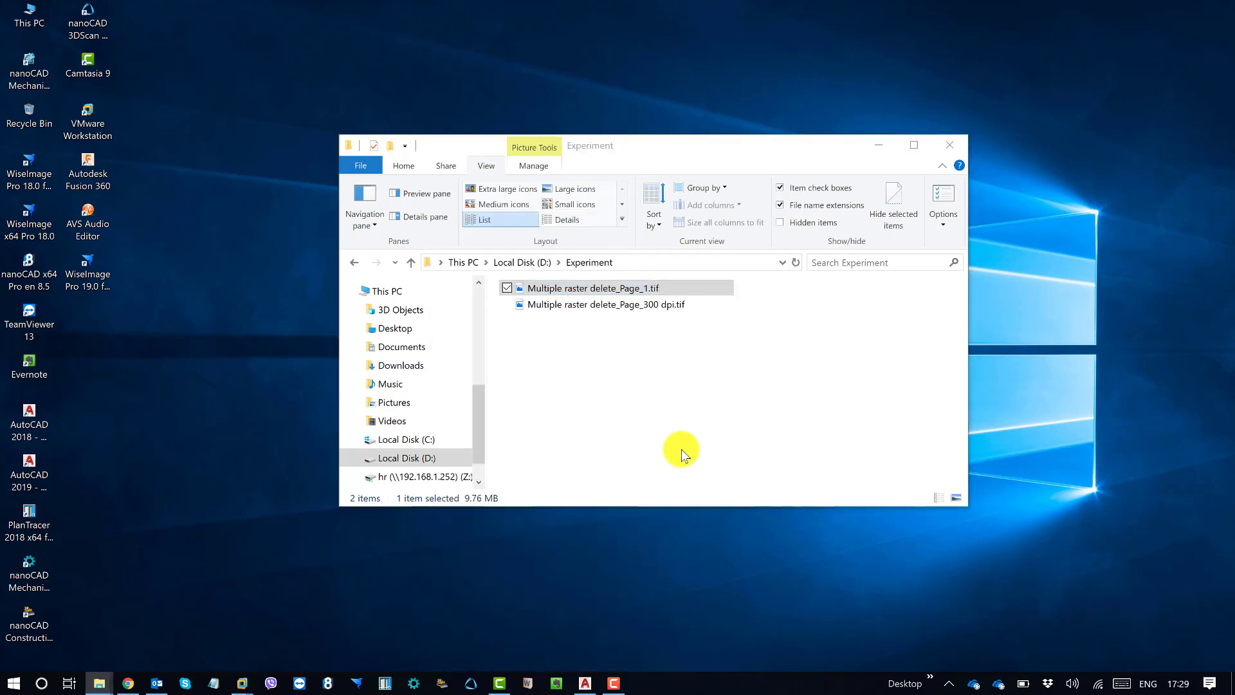
click(748, 323)
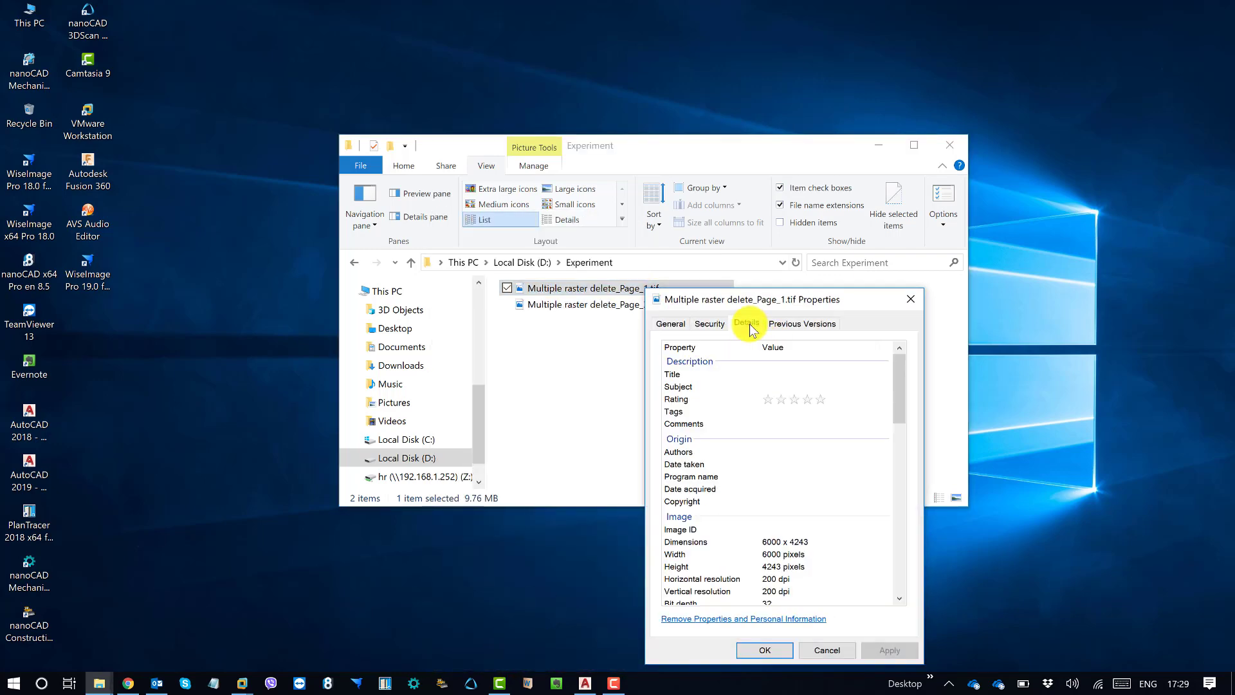
drag(897, 403, 905, 417)
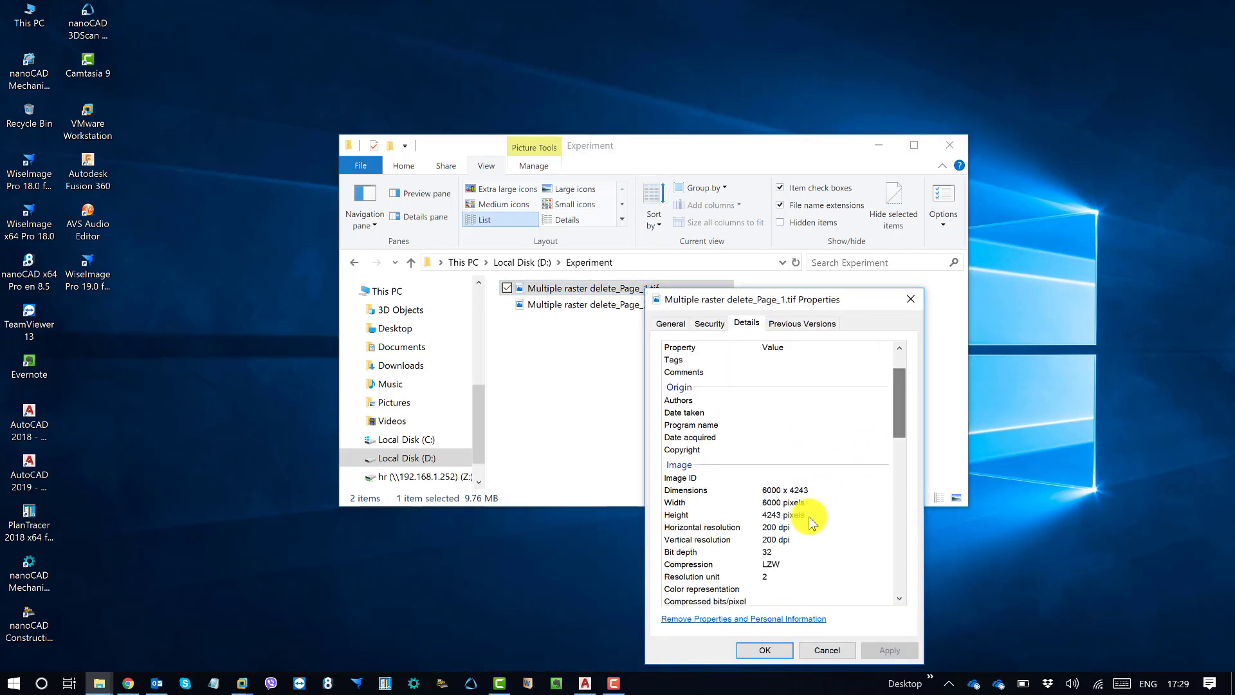
click(770, 557)
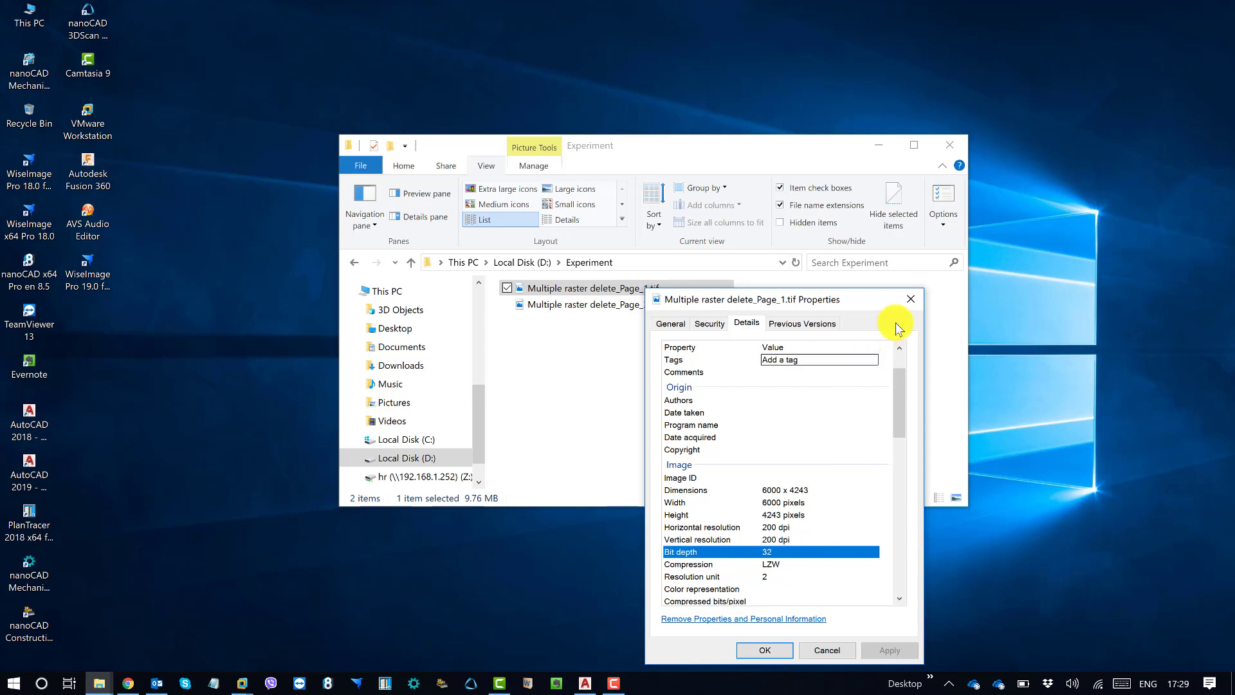
click(910, 299)
click(634, 305)
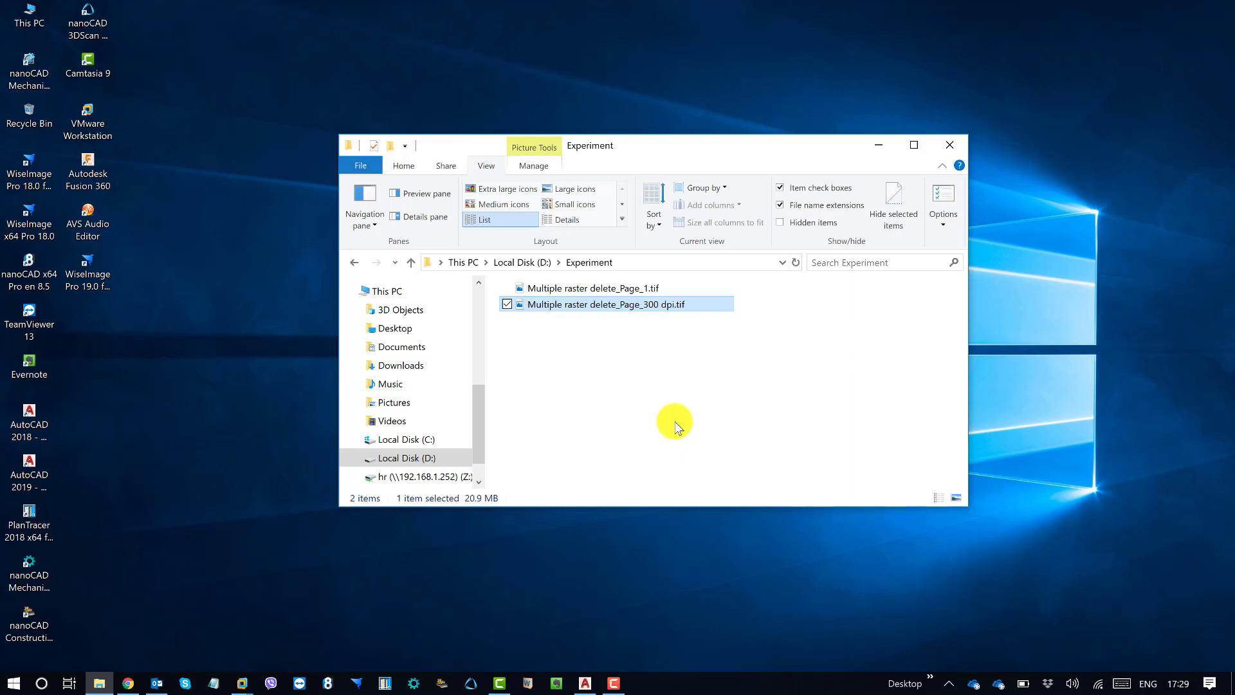
click(629, 289)
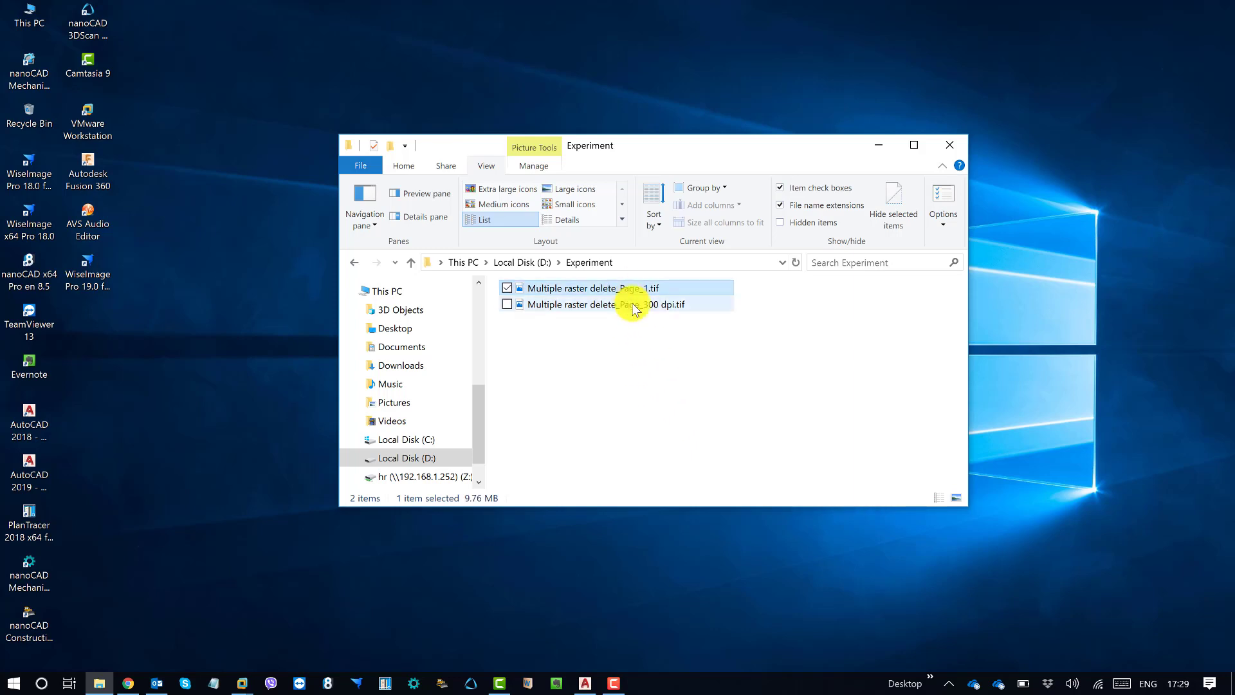
click(633, 305)
click(636, 287)
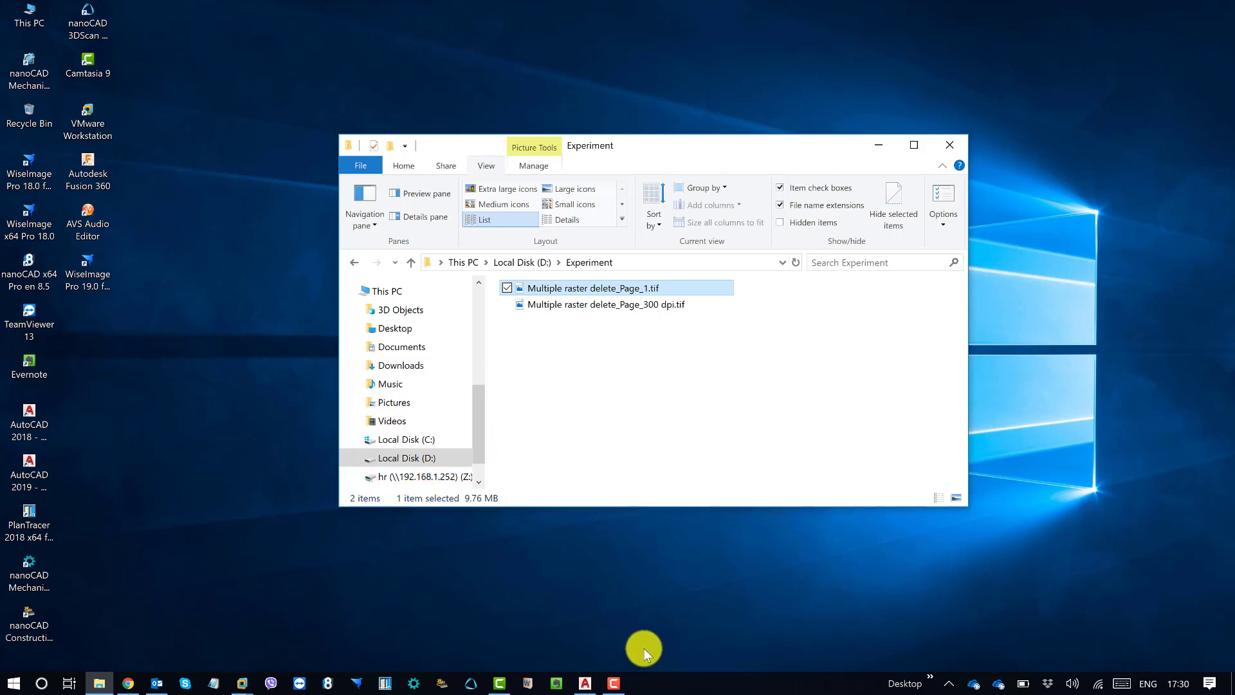
Step: Switch to AutoCAD with WiseImage Pro and create a new metric drawing without a template
click(584, 683)
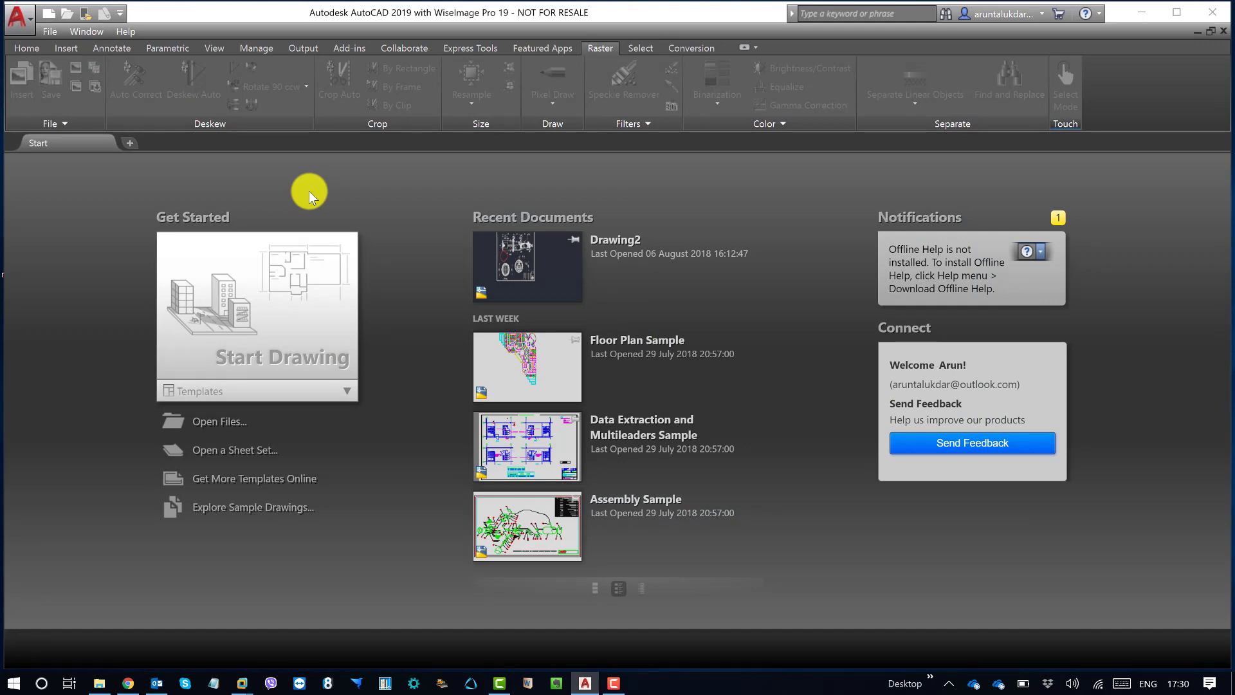
click(51, 37)
click(65, 45)
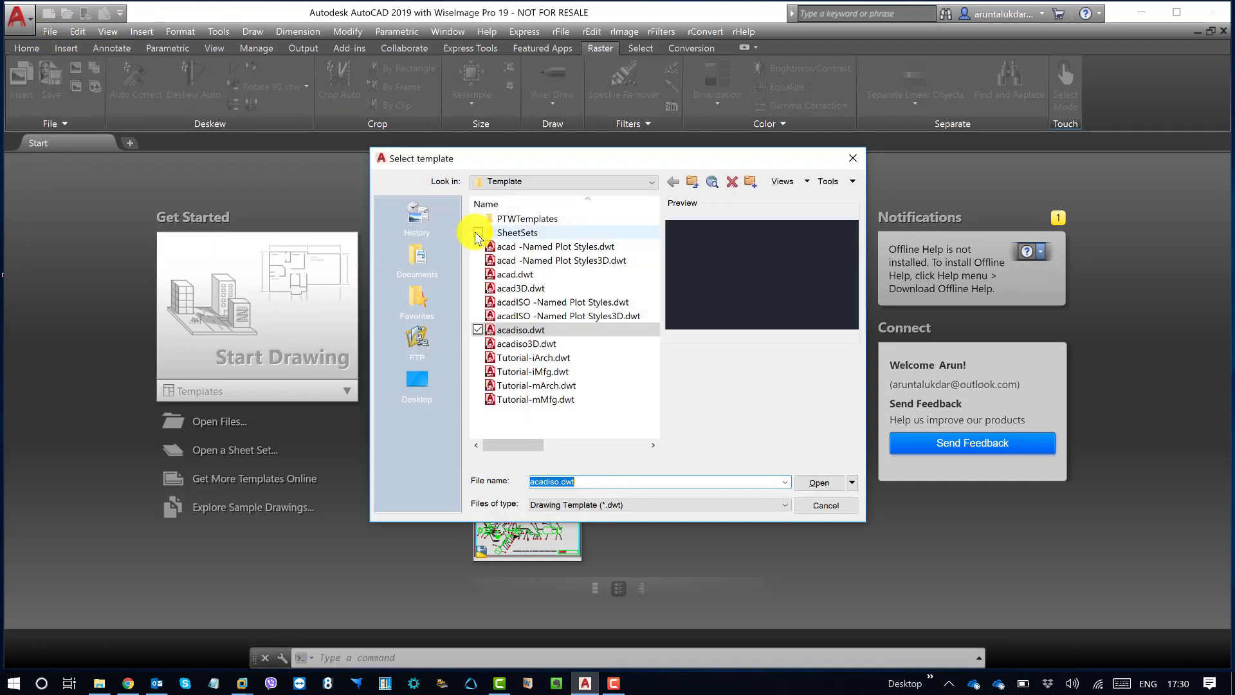
click(852, 482)
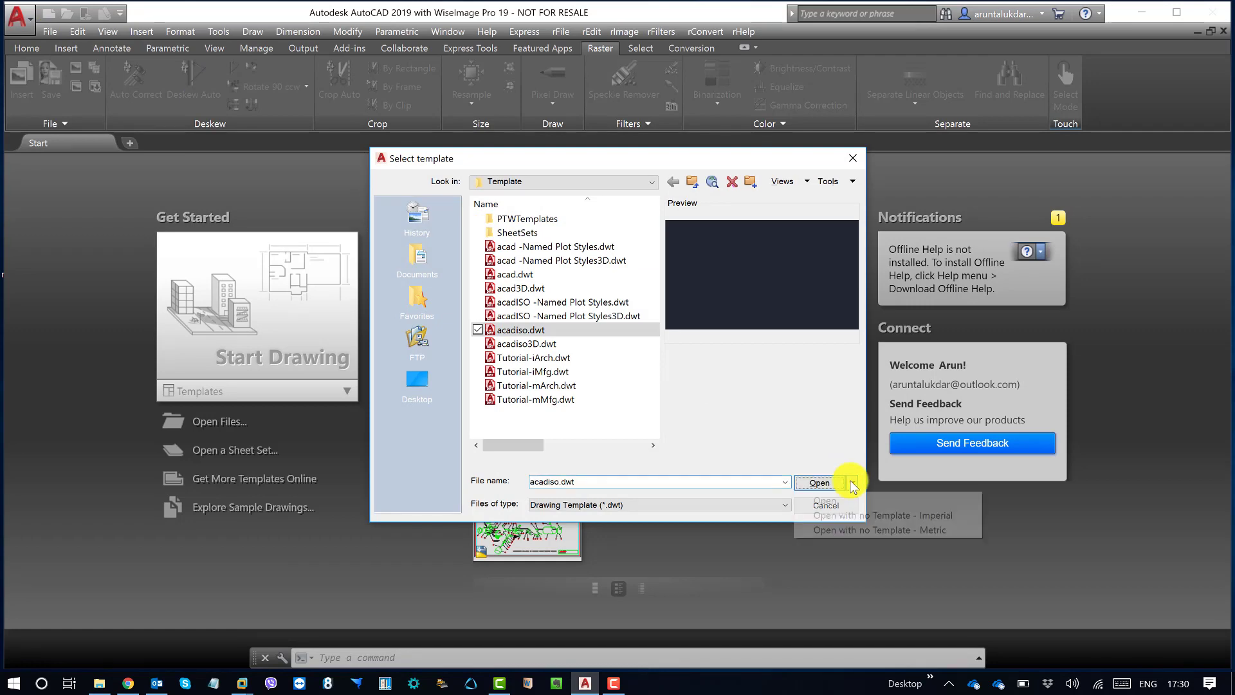
click(870, 530)
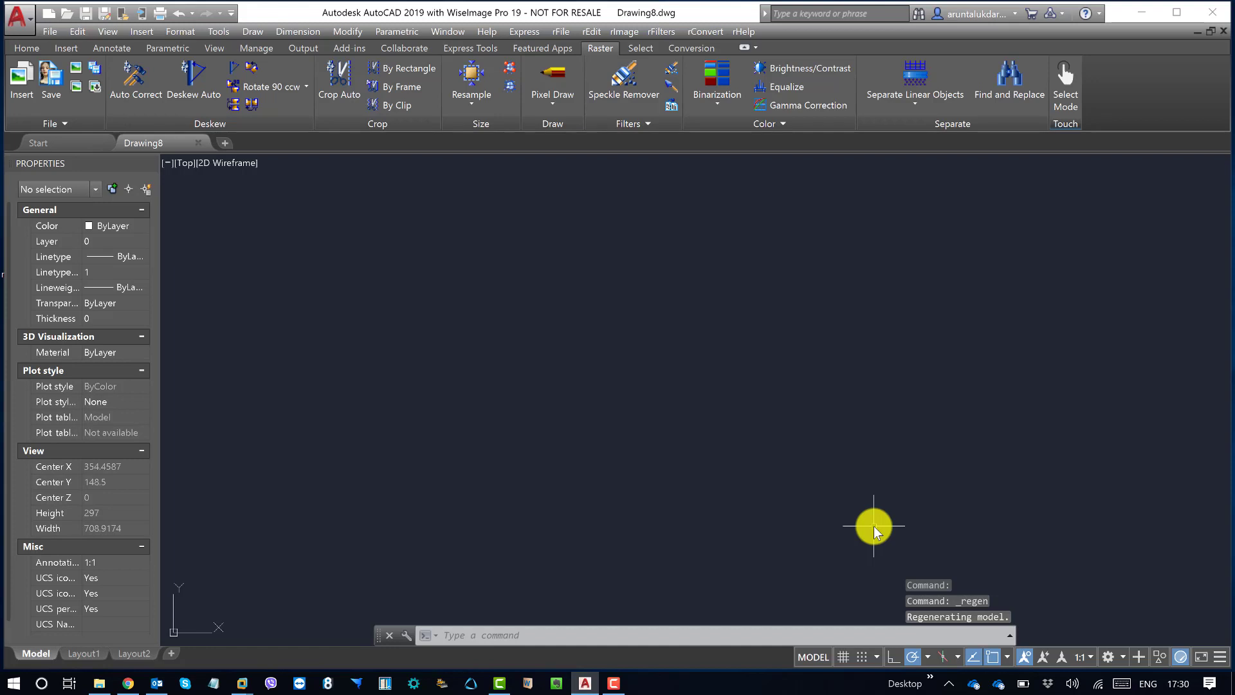
Step: Look through the WiseImage raster file and conversion commands and the Raster, Select and Conversion tool sets
click(562, 32)
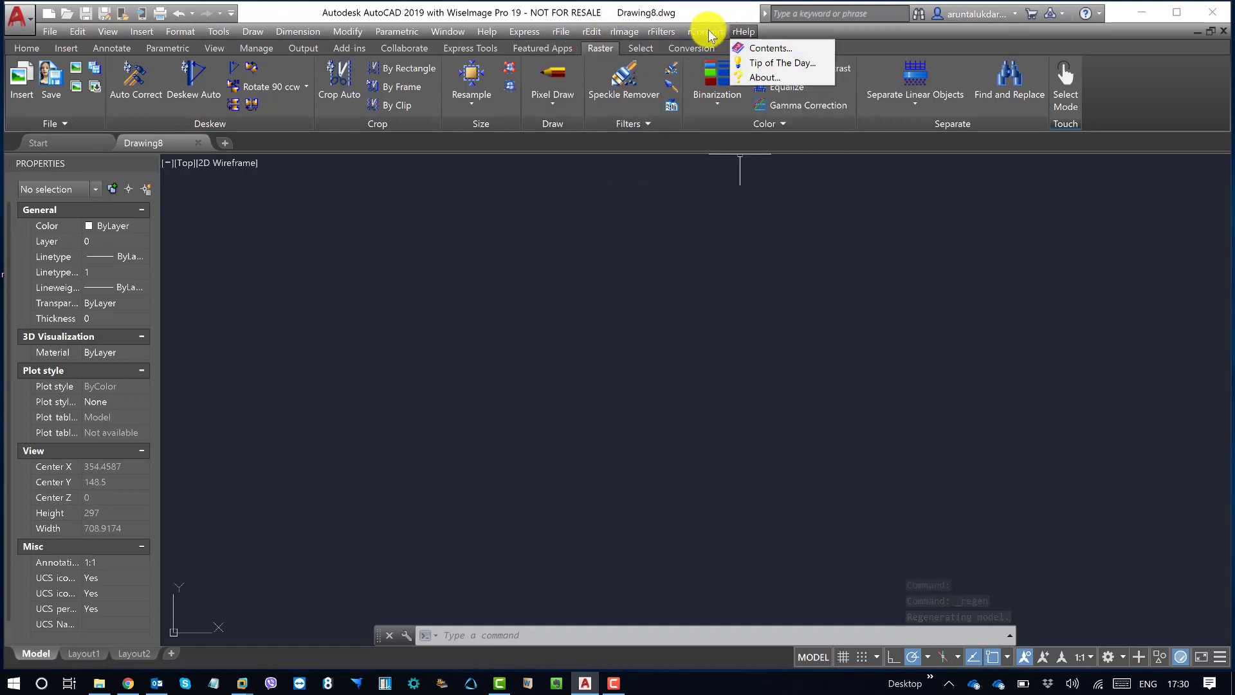
mouse_move(564, 33)
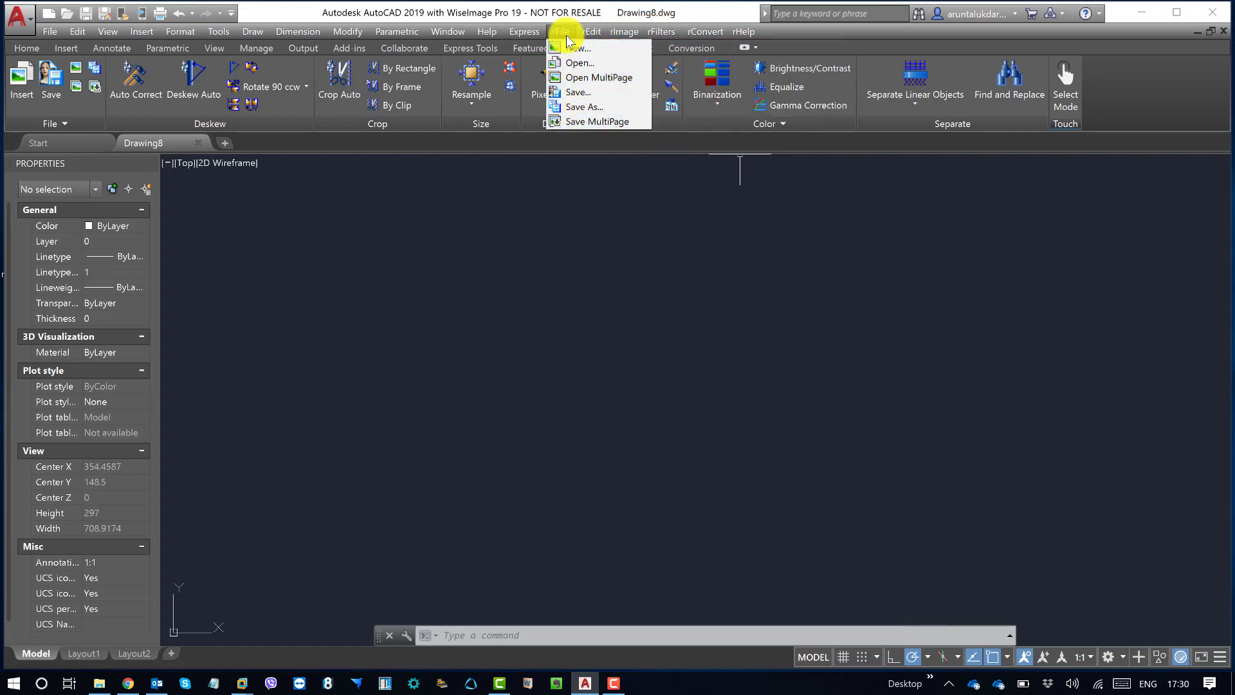
mouse_move(707, 32)
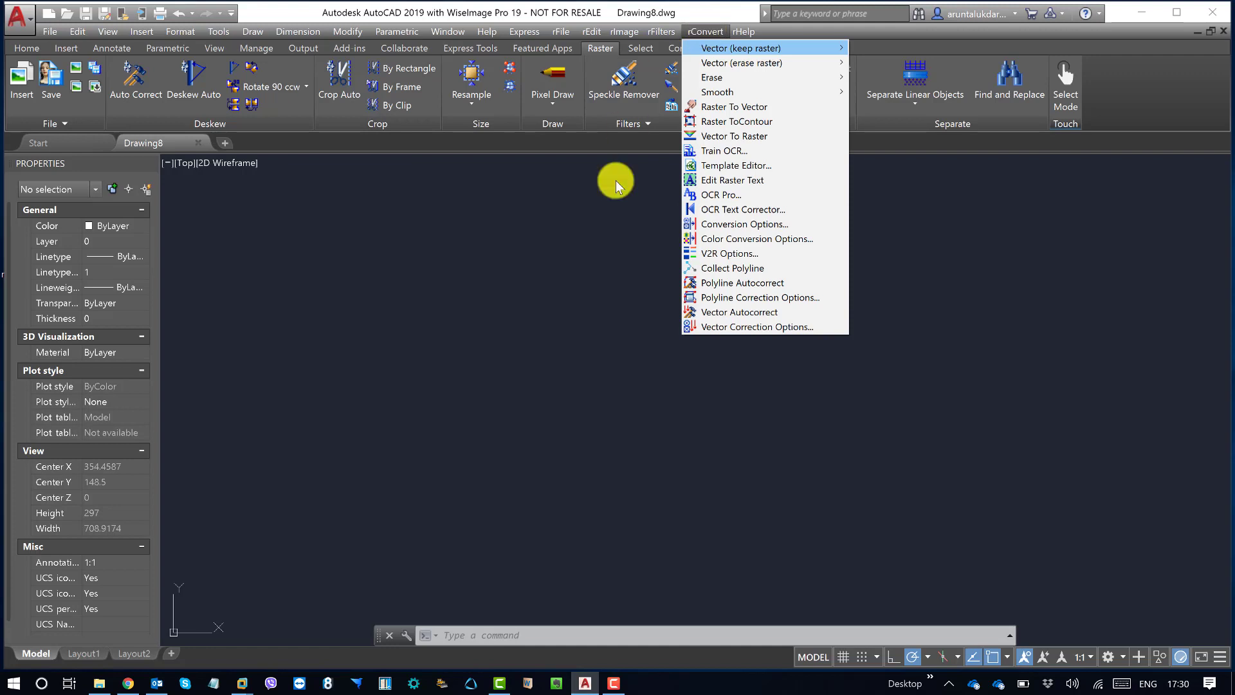
click(605, 249)
click(797, 361)
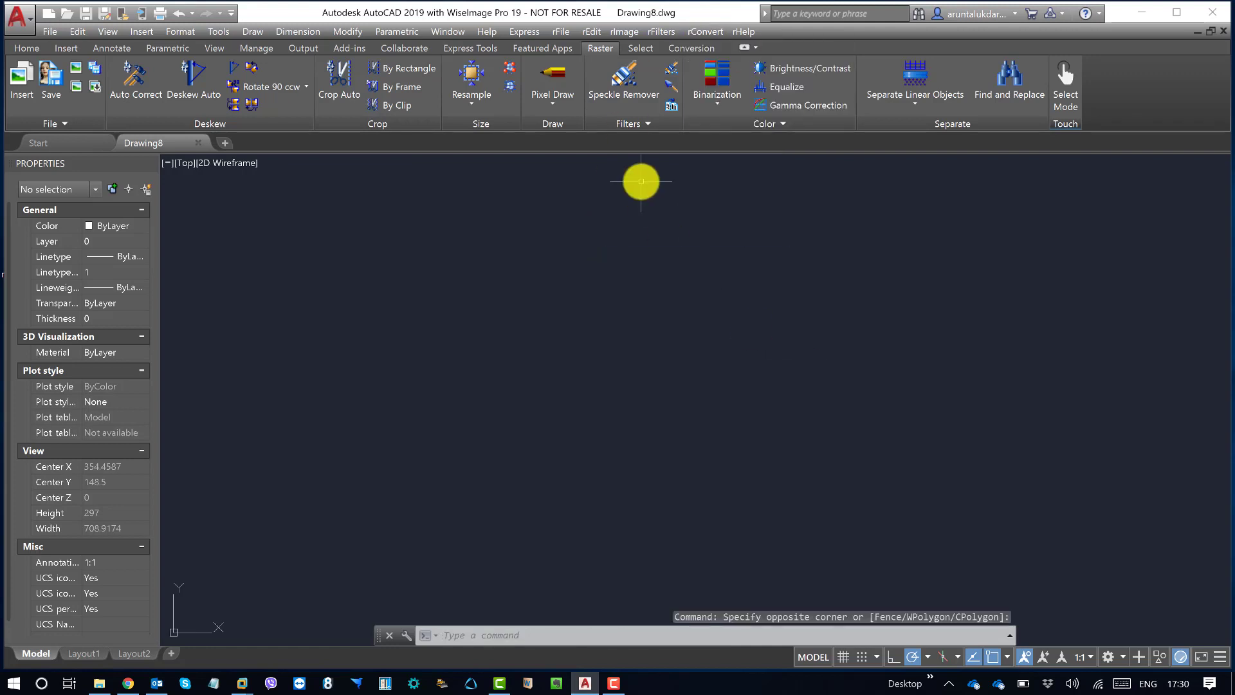
click(646, 49)
click(692, 47)
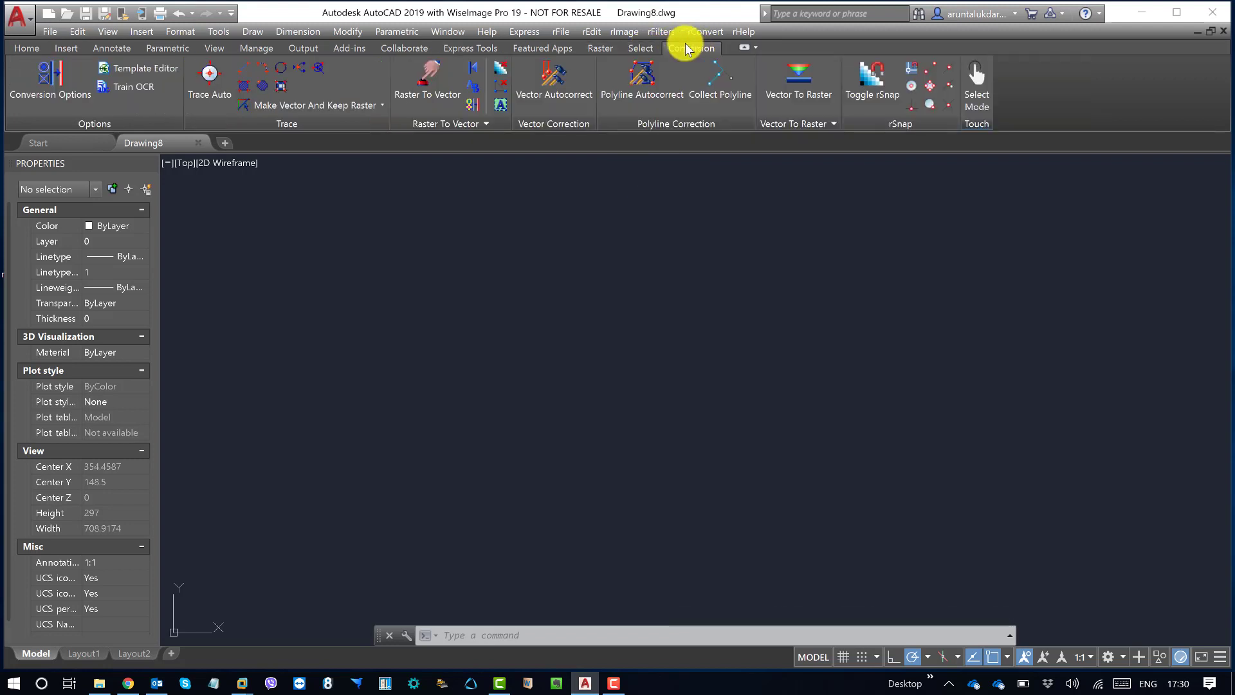
click(600, 48)
click(641, 49)
click(698, 48)
click(600, 49)
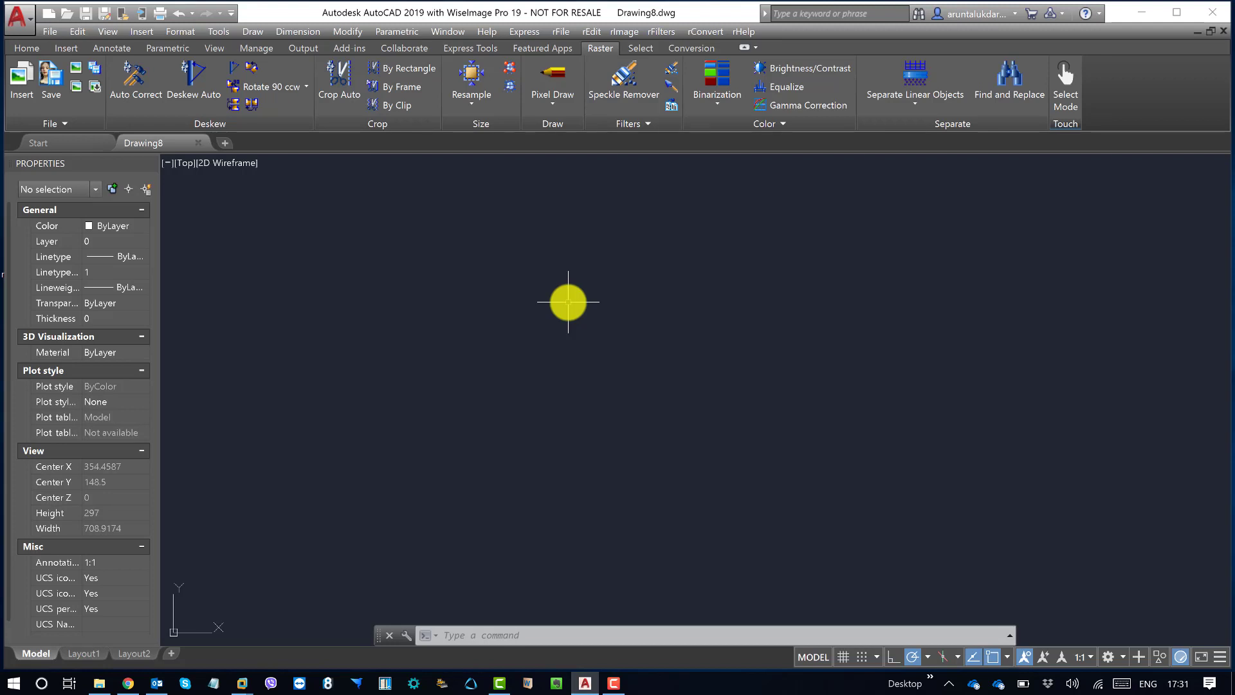
Step: Start a raster image insertion and select Multiple raster delete_Page_1.tif from the Experiment folder on Local Disk (D:), with files shown as a list
click(566, 33)
click(573, 49)
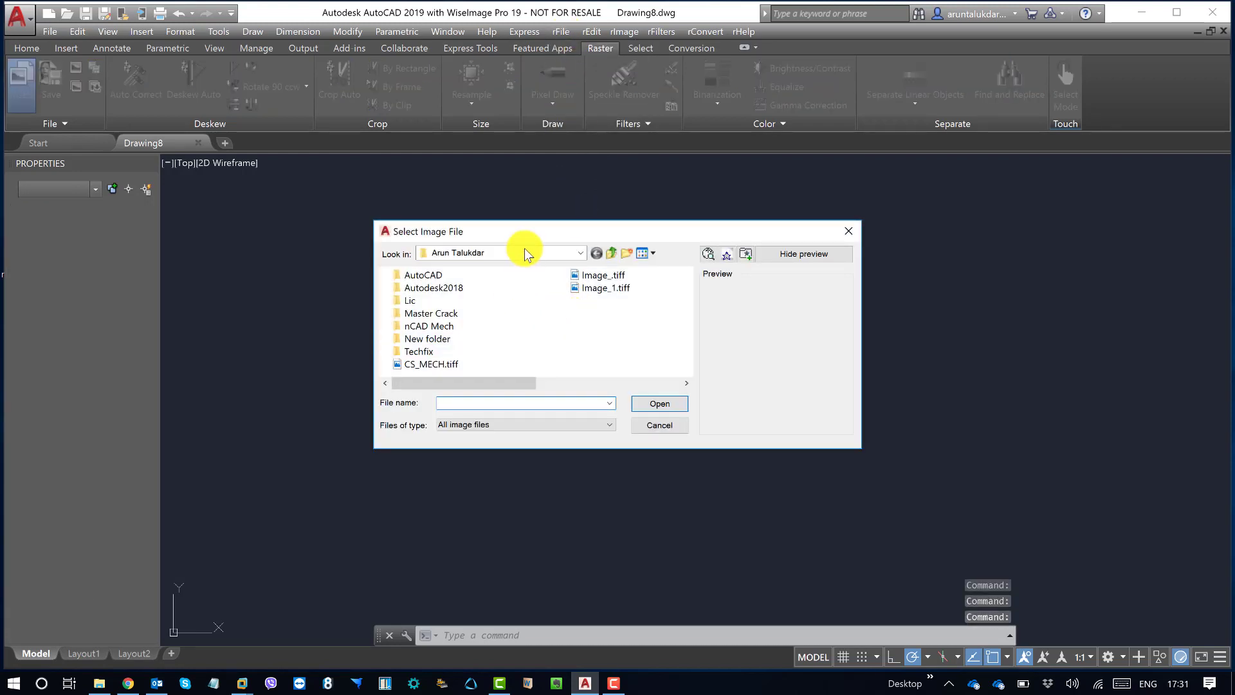
click(524, 252)
click(473, 477)
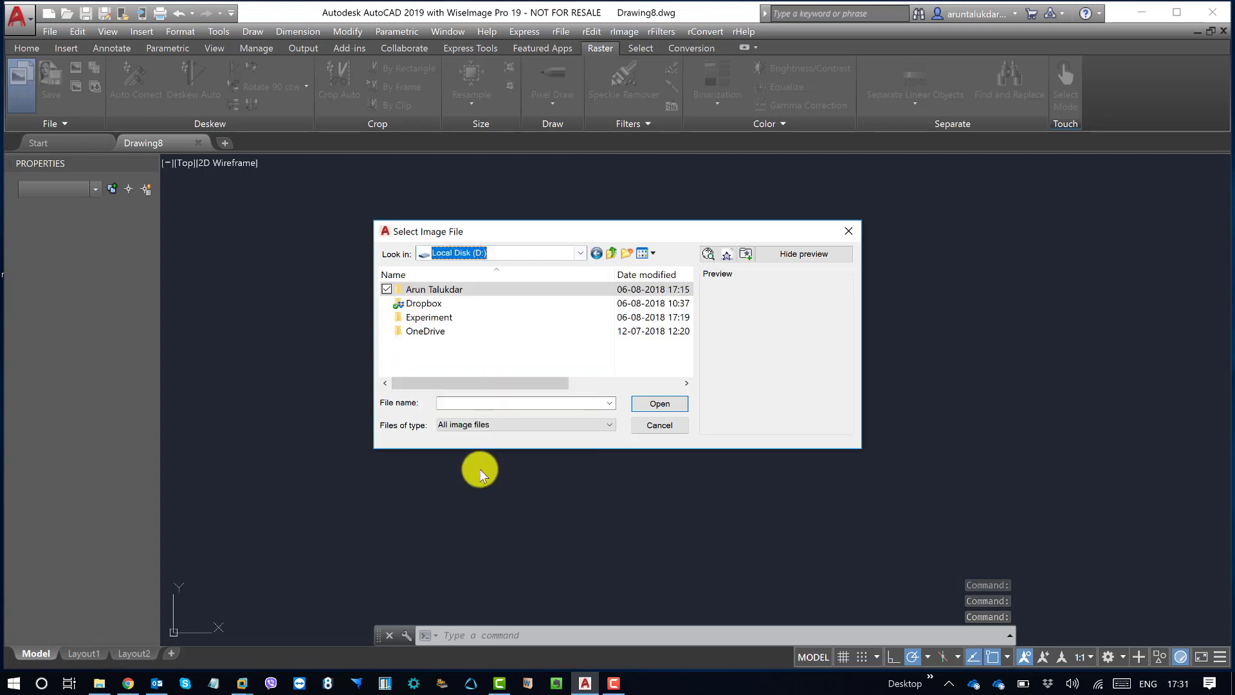
double_click(440, 319)
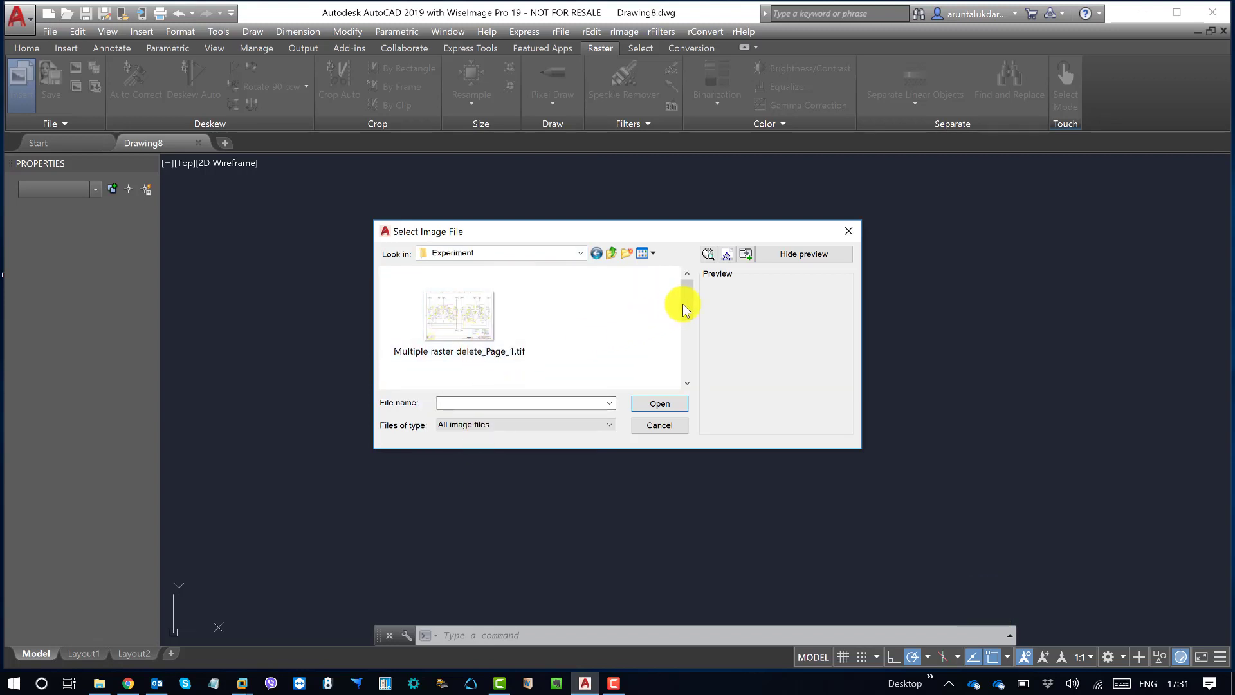
click(642, 253)
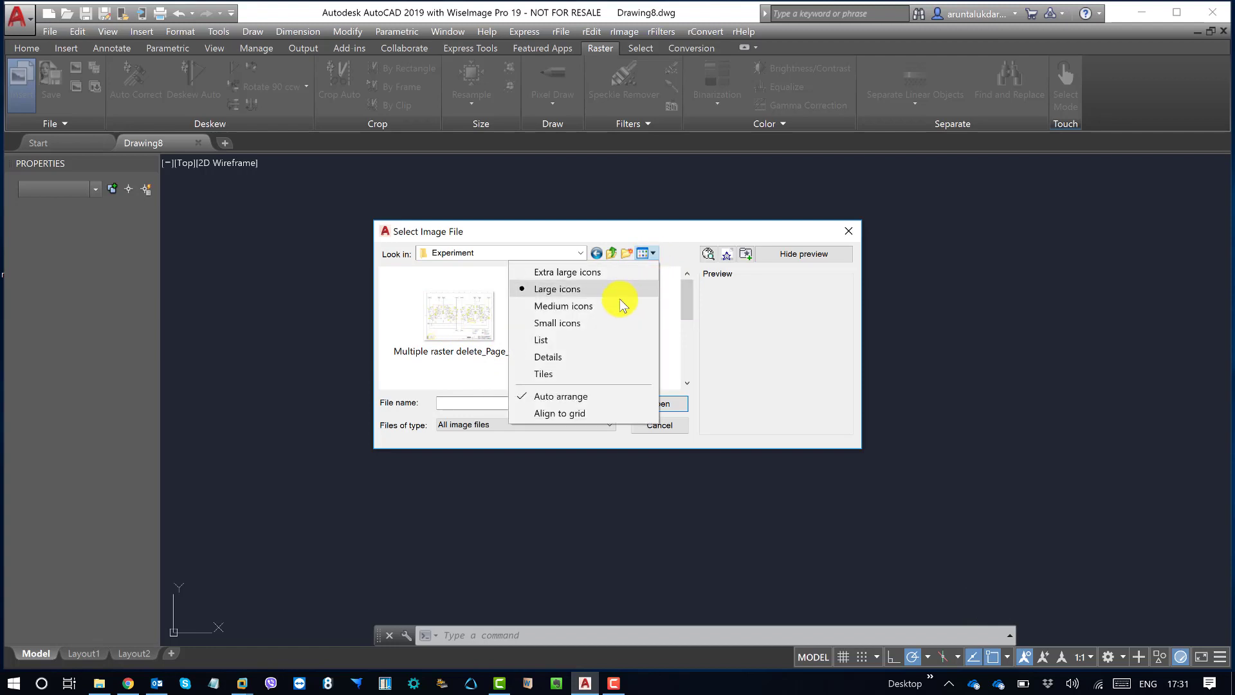
click(569, 341)
click(508, 275)
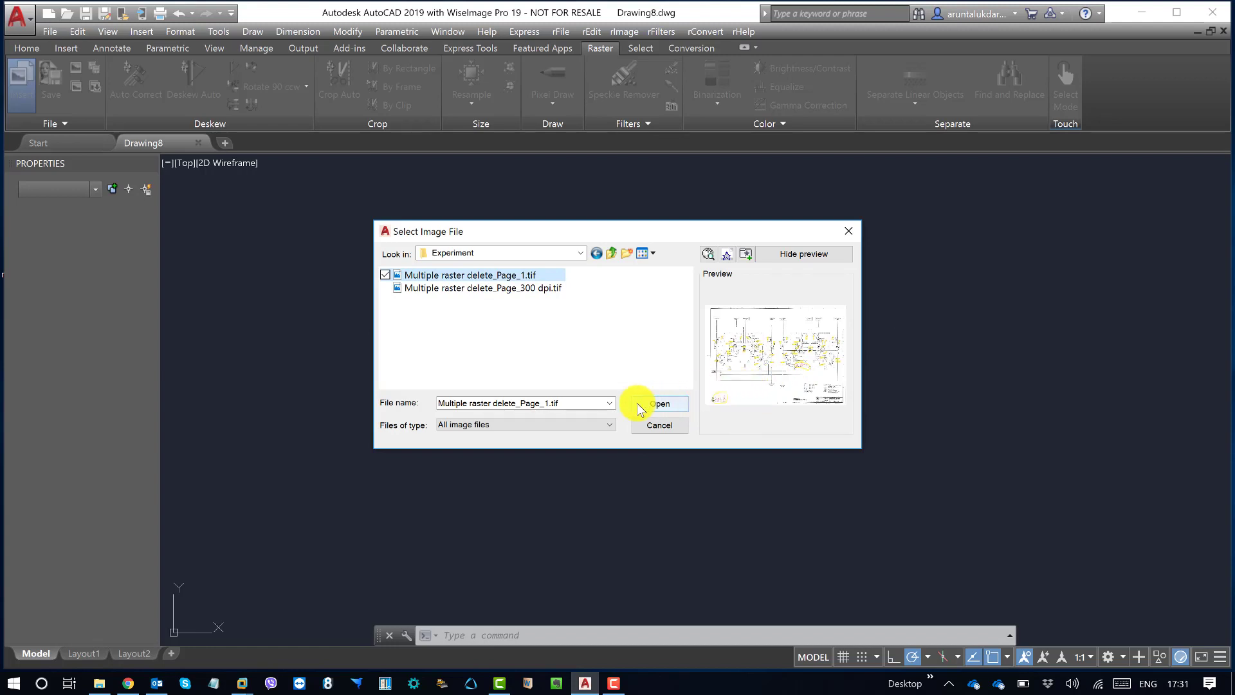
Step: Review the supported image file types, keep All image files, and insert the selected TIFF at 0,0
click(586, 430)
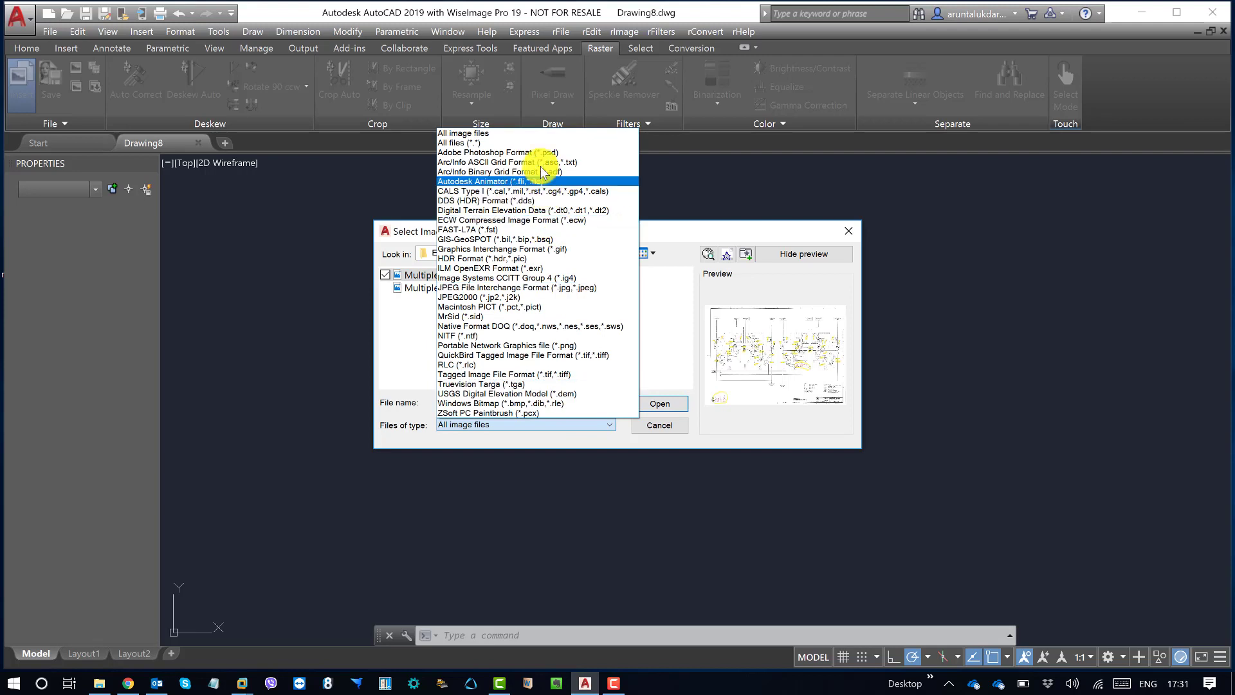
click(498, 444)
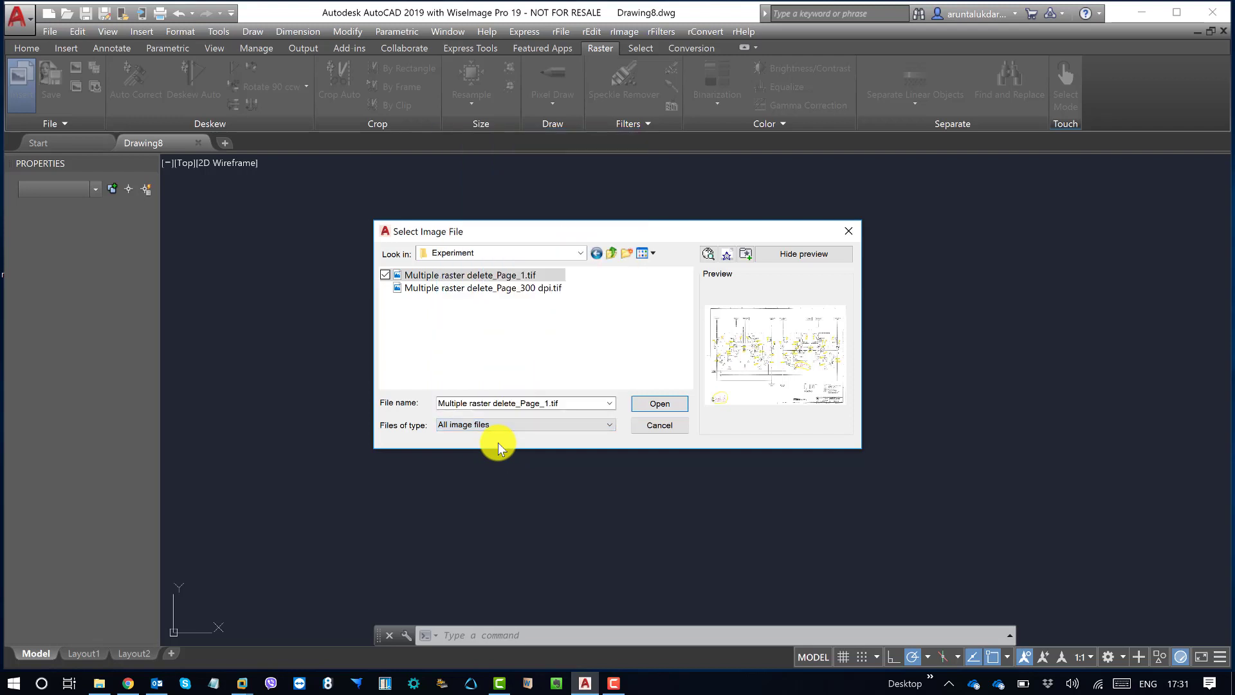
click(656, 404)
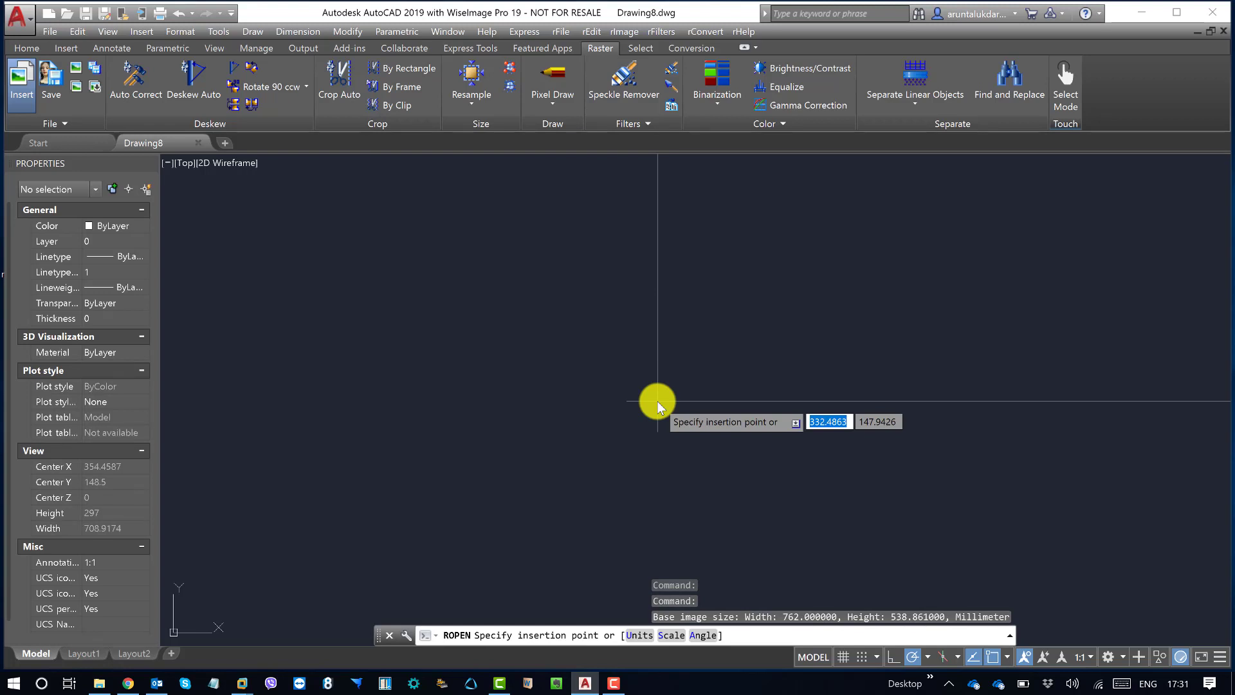
text(0)
key(Tab)
text(0)
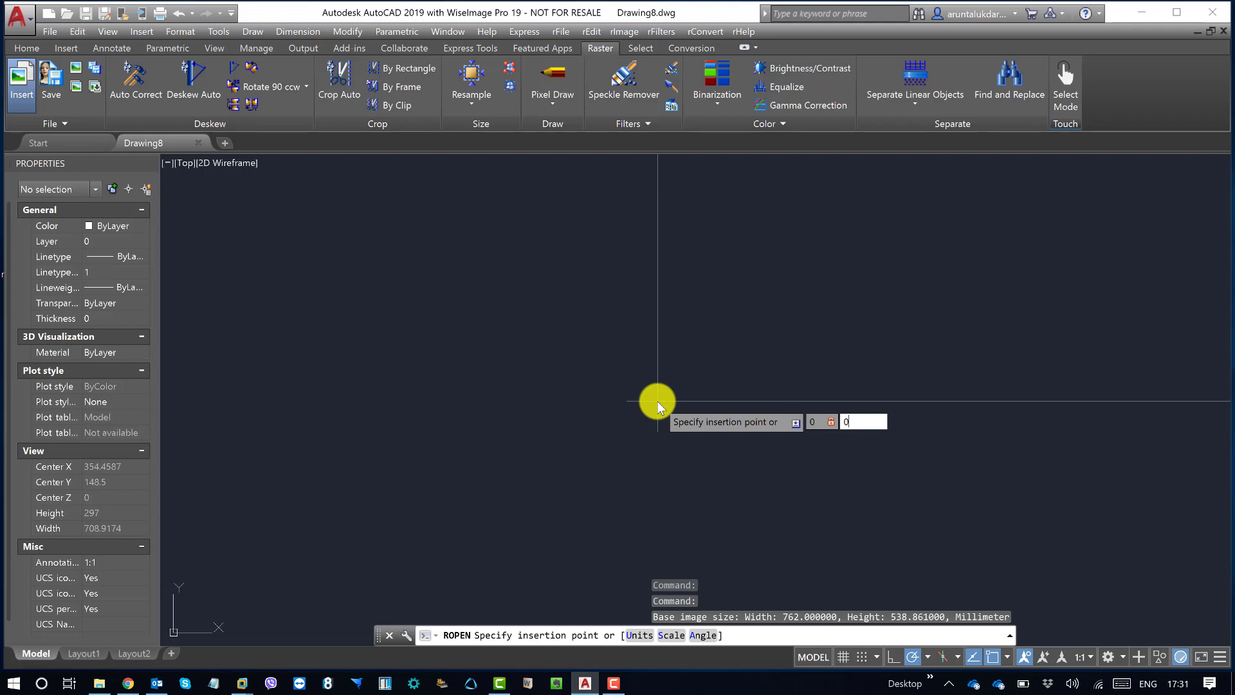
key(Return)
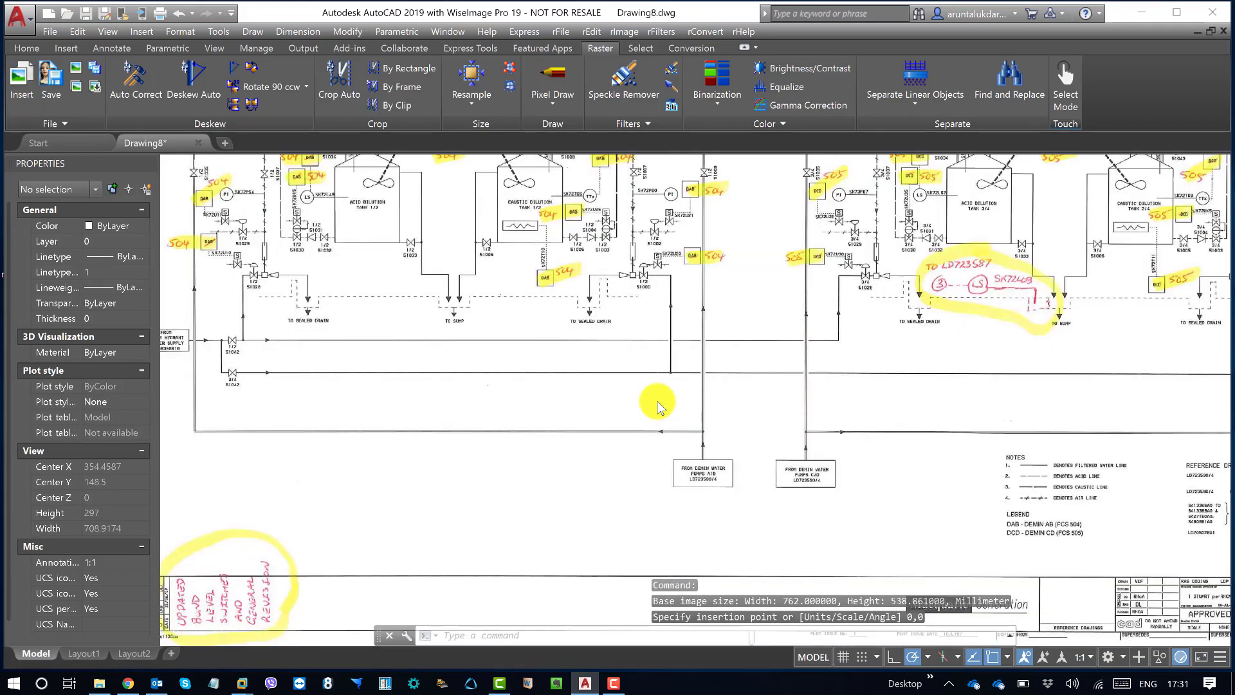
Step: Zoom to the drawing's extents and examine the yellow-highlighted tags and handwritten markups around the dilution tanks
text(z)
key(Return)
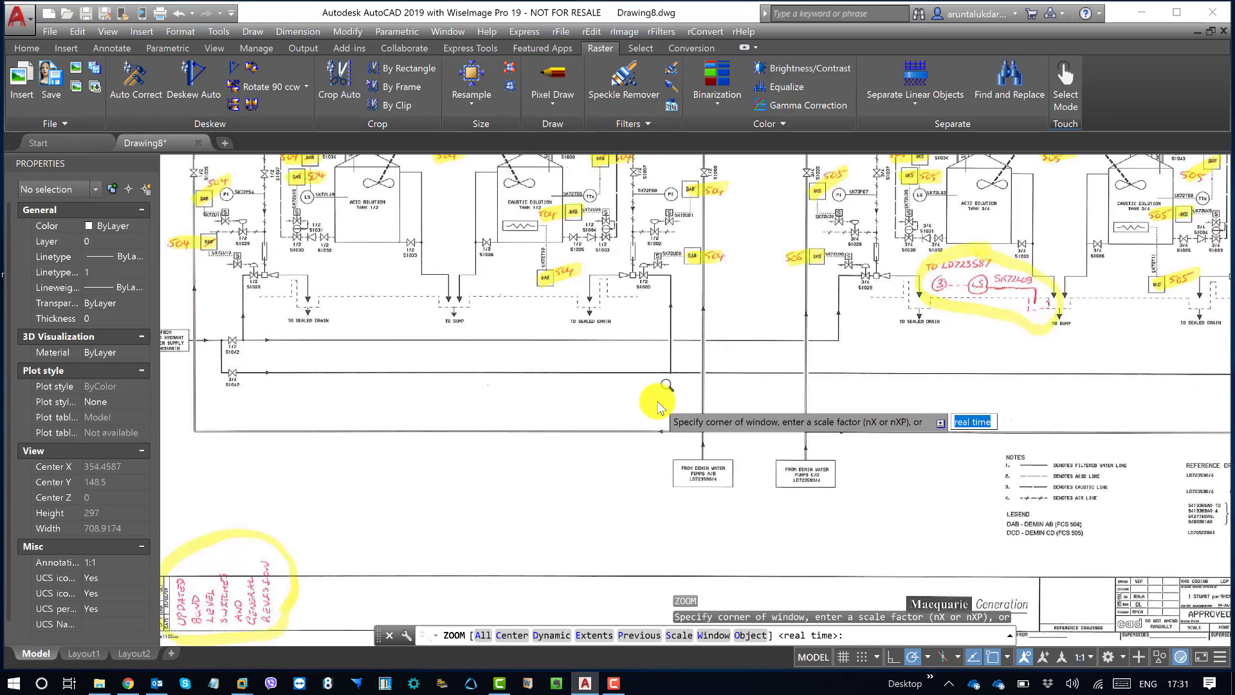
text(e)
key(Return)
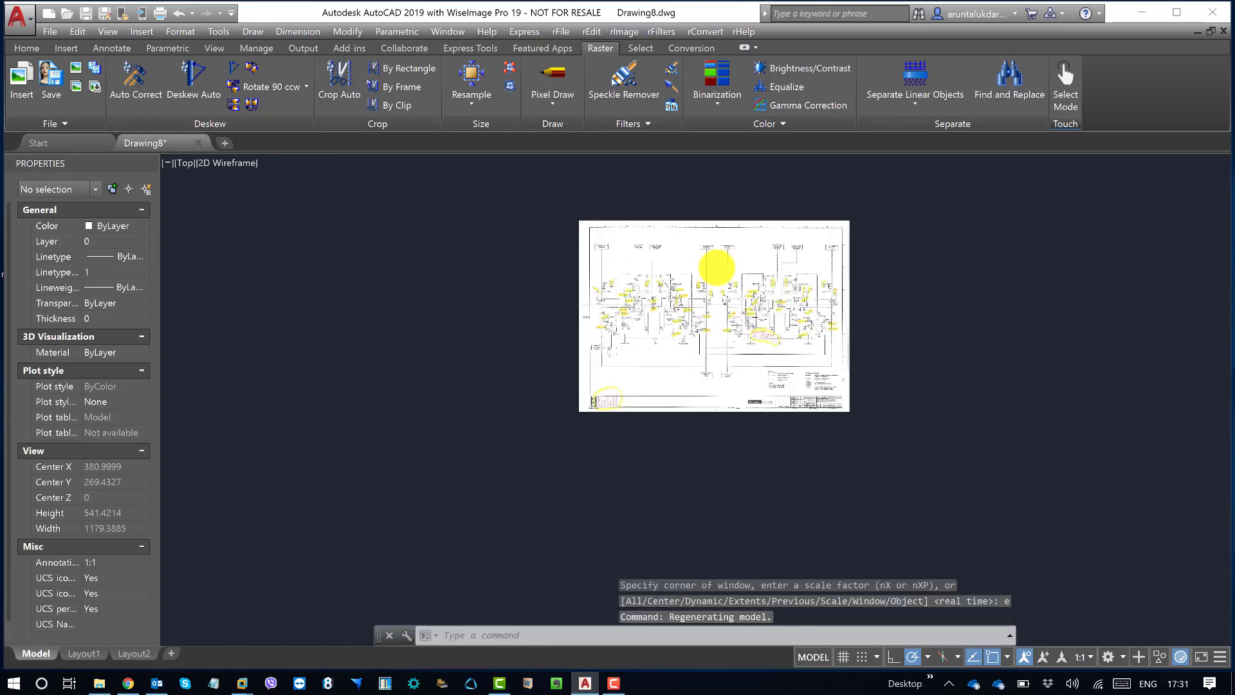
scroll(751, 251, up, 6)
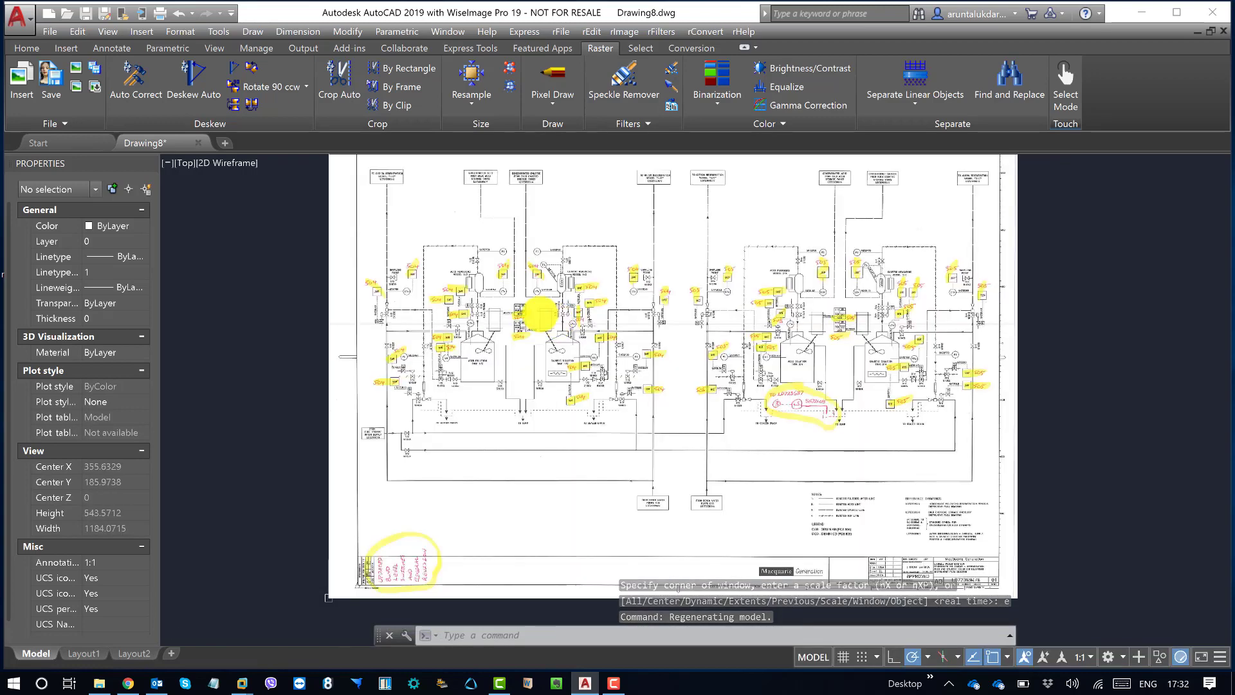
scroll(497, 309, up, 4)
middle_drag(498, 309, 541, 310)
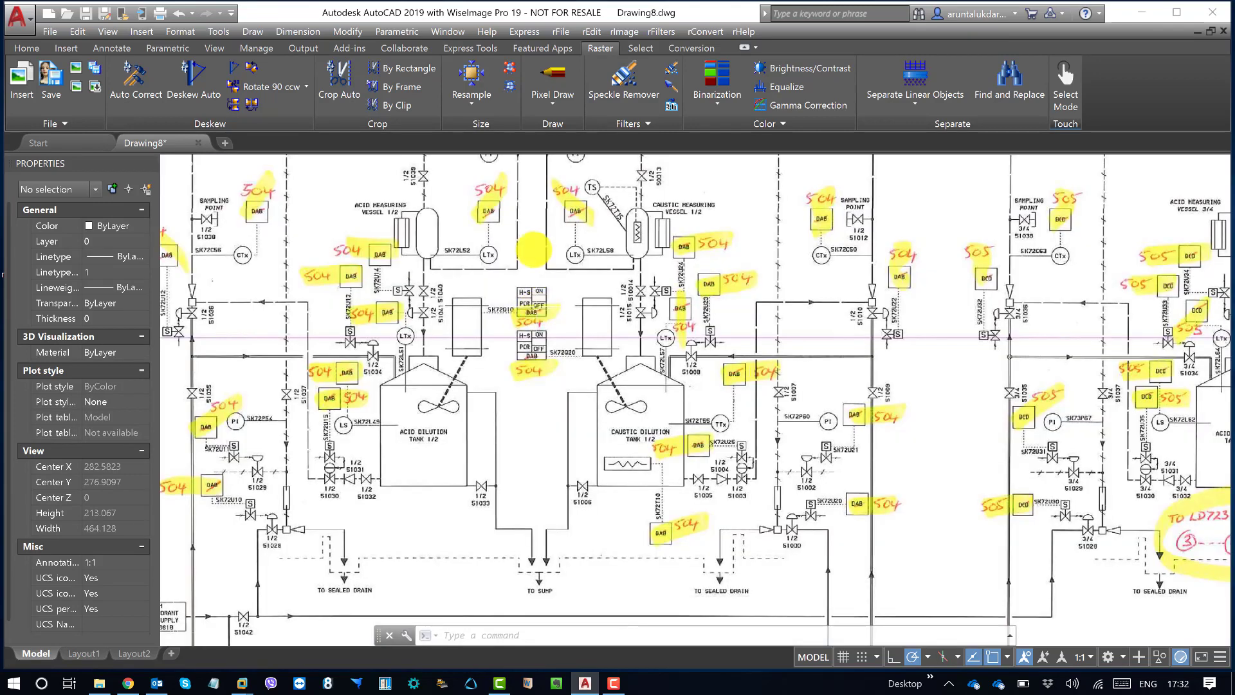
middle_drag(341, 330, 524, 317)
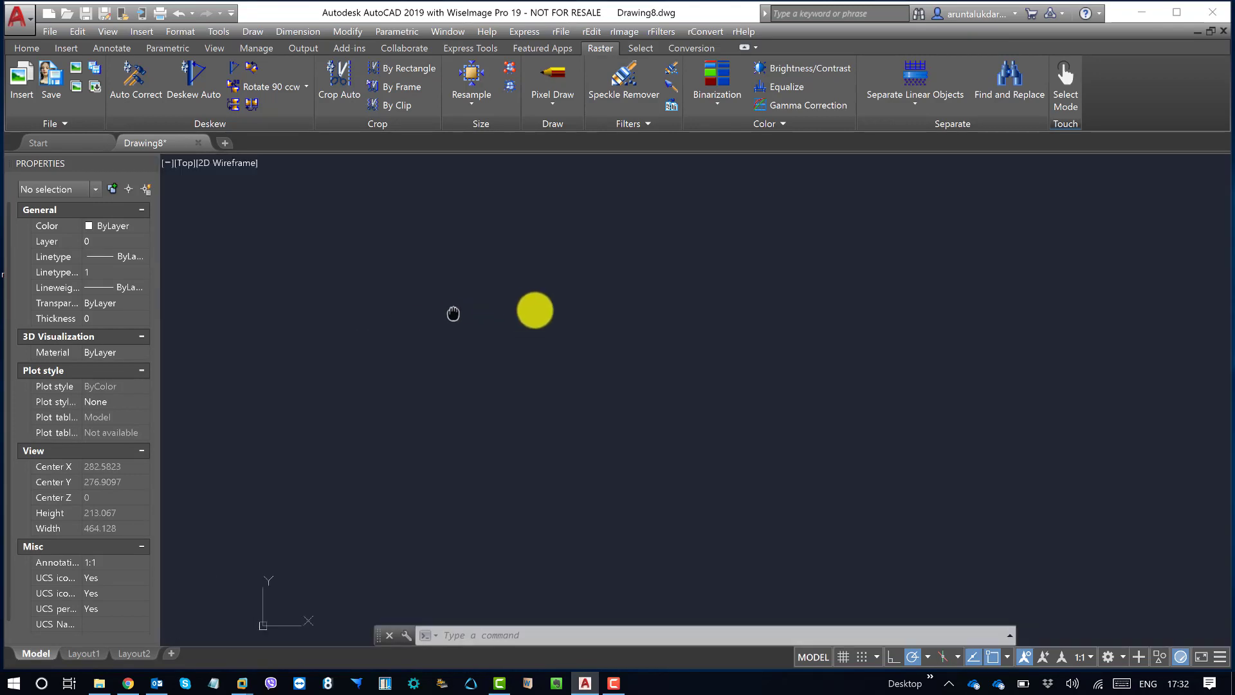
middle_drag(601, 353, 438, 306)
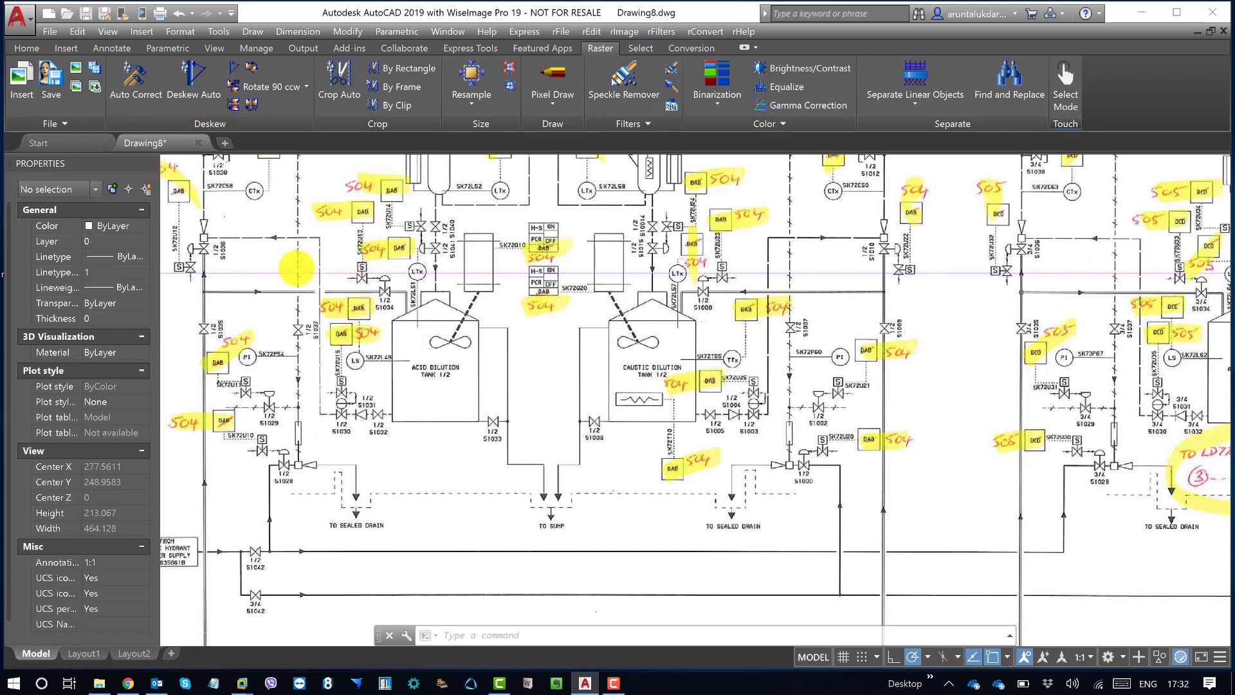
Step: Examine the highlighted DAB tags and handwritten 504 corrections around the acid and caustic measuring vessels 1/2
middle_drag(418, 238, 424, 300)
scroll(431, 260, up, 4)
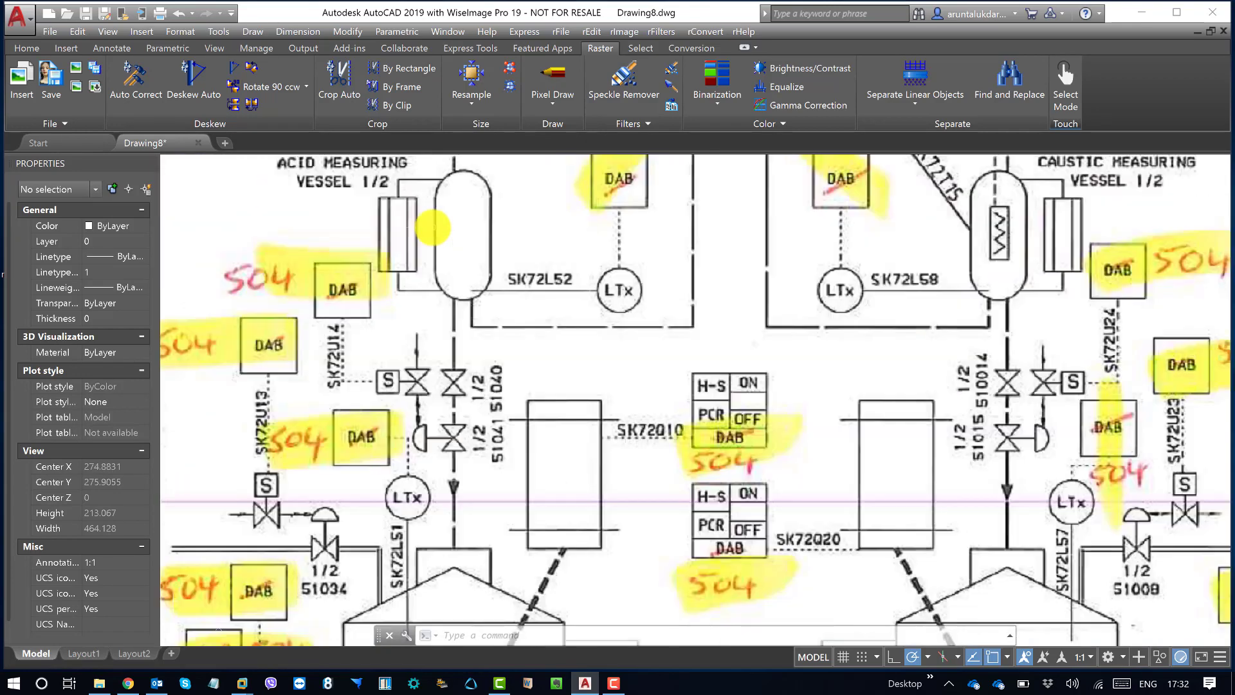
middle_drag(862, 312, 606, 308)
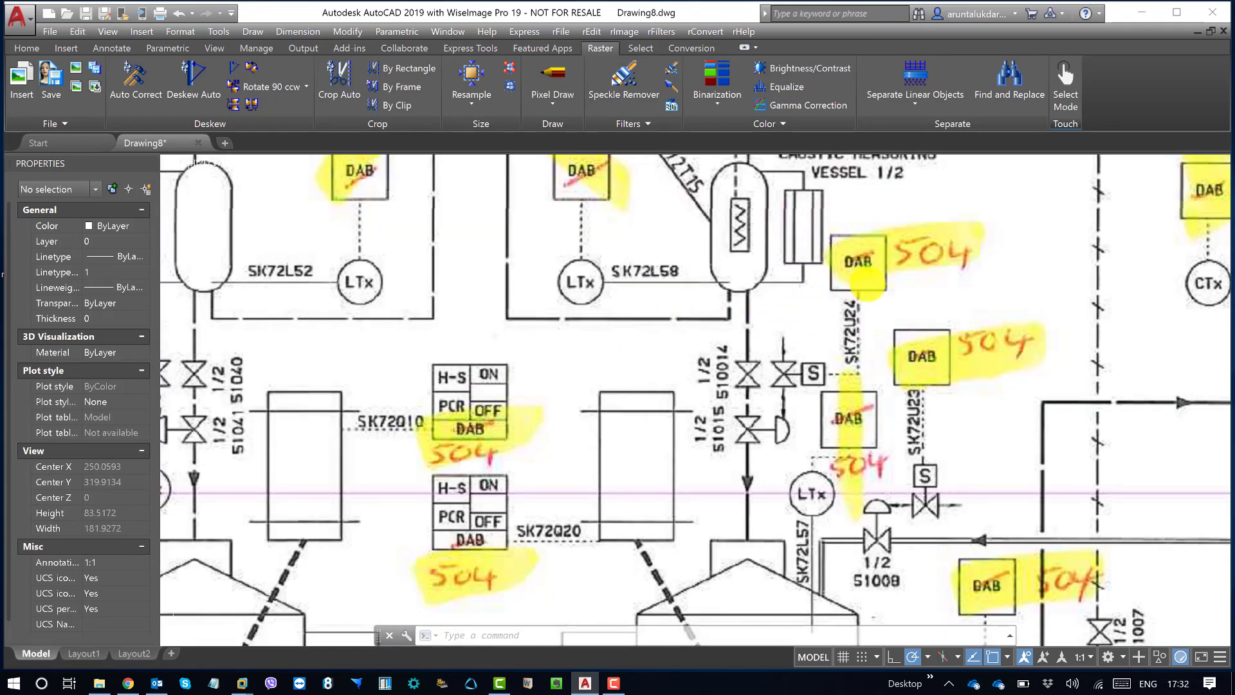
middle_drag(865, 293, 734, 315)
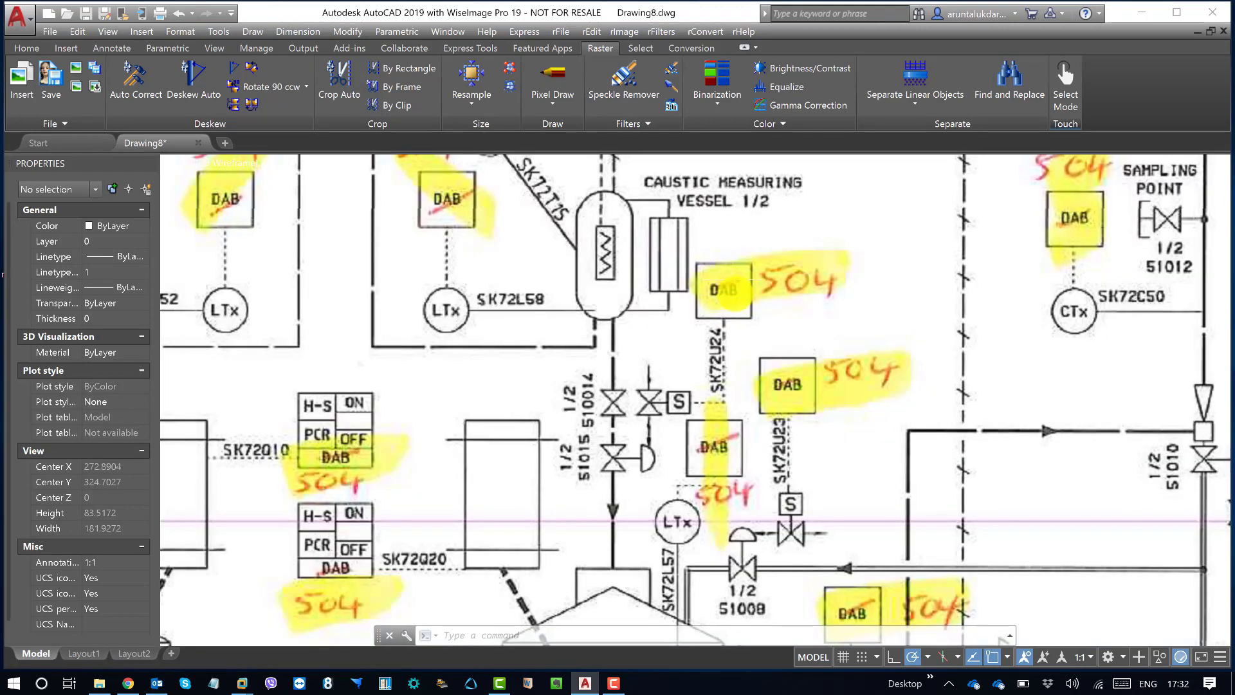
scroll(734, 290, up, 2)
scroll(727, 290, up, 5)
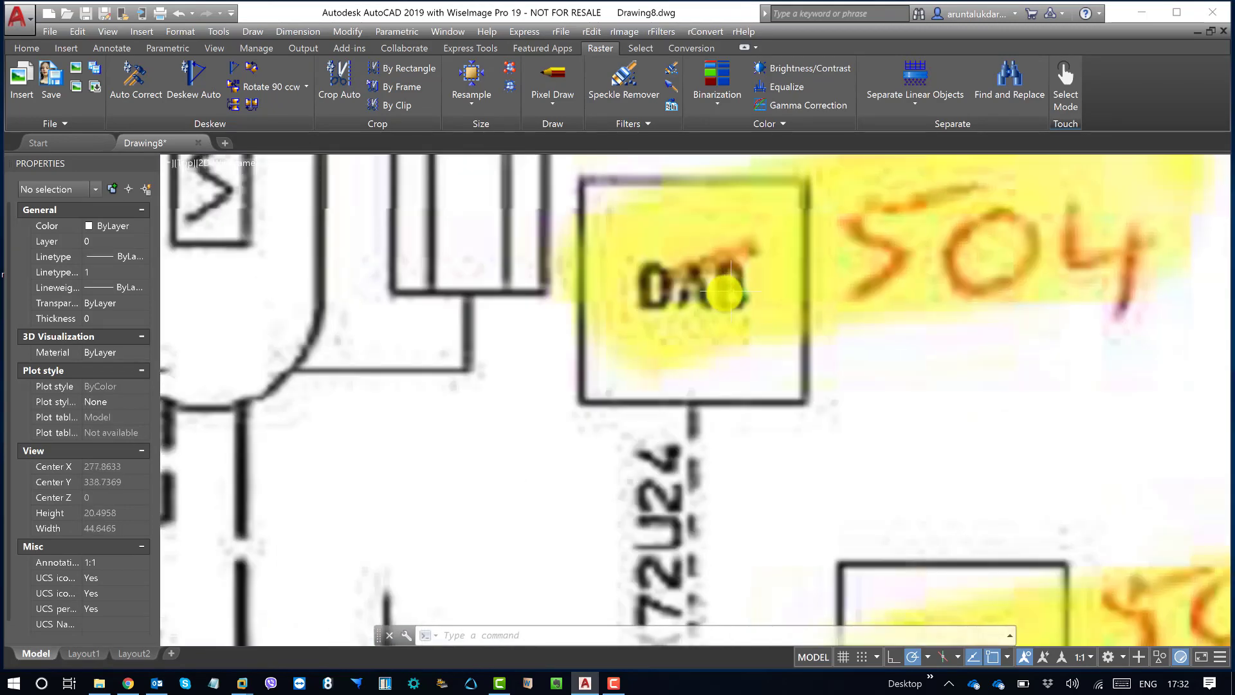
scroll(726, 292, down, 3)
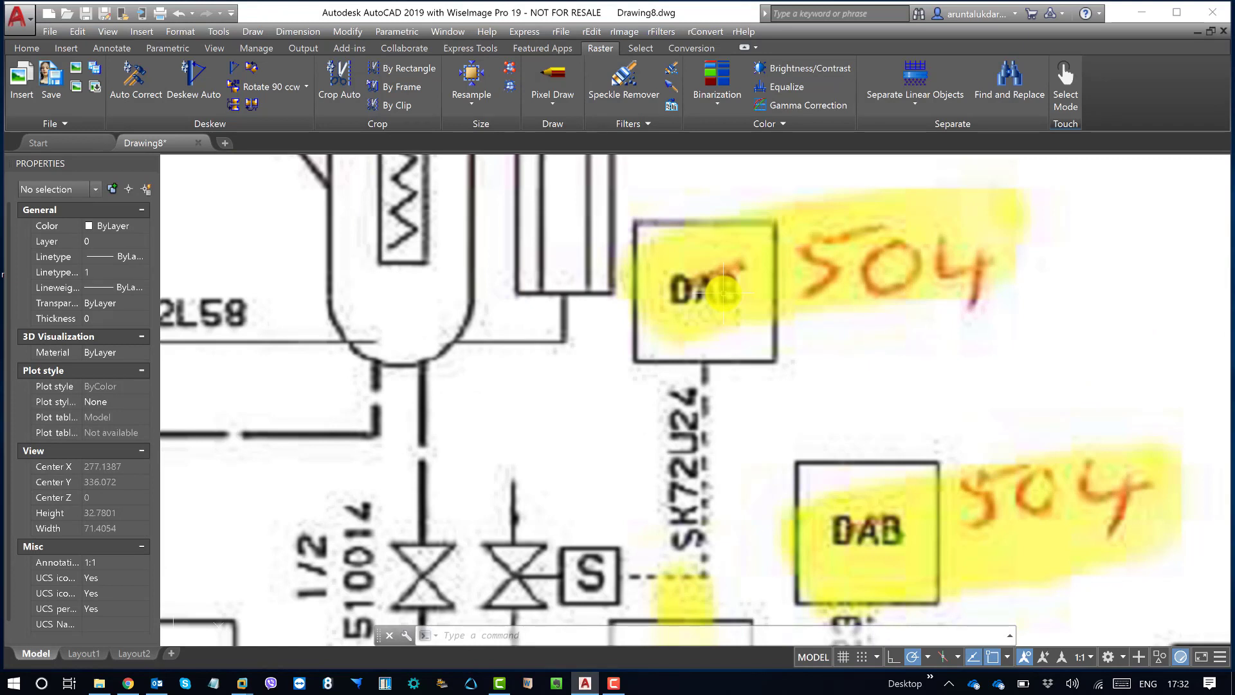
mouse_move(814, 247)
middle_down()
mouse_move(796, 273)
mouse_move(828, 236)
middle_up()
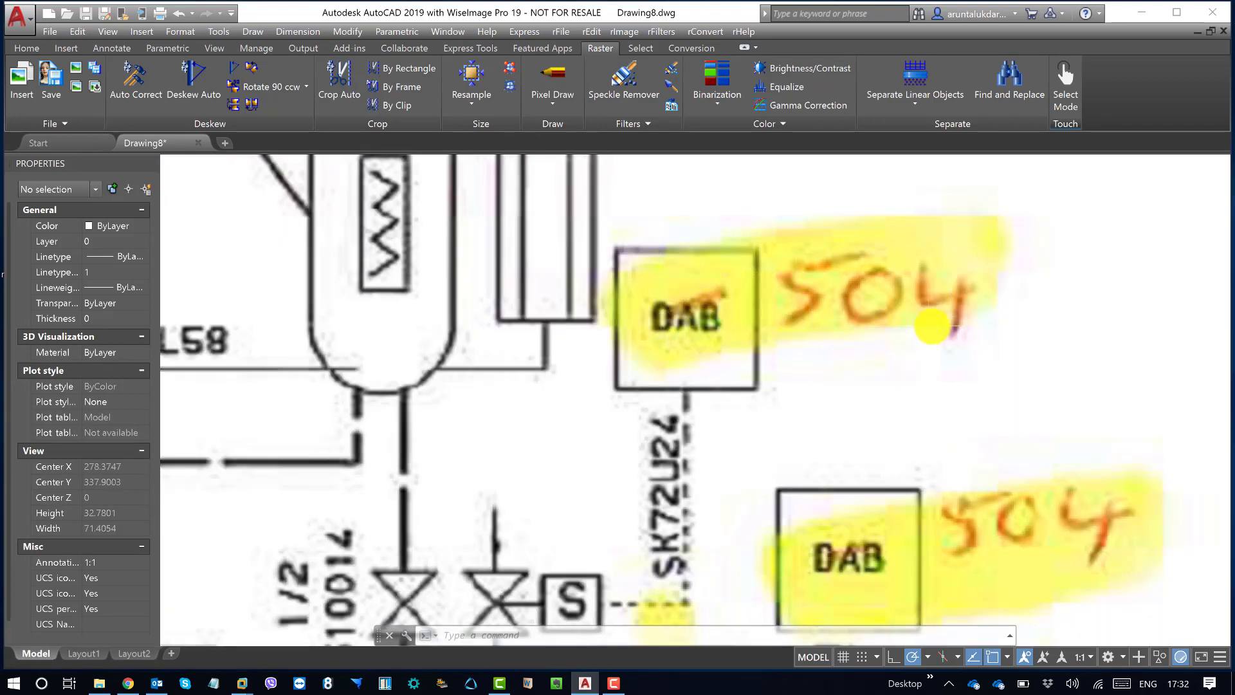
Step: Inspect the handwritten 504 and 505 corrections at the sampling points and around the acid measuring vessel 3/4
scroll(894, 406, down, 3)
scroll(889, 404, down, 3)
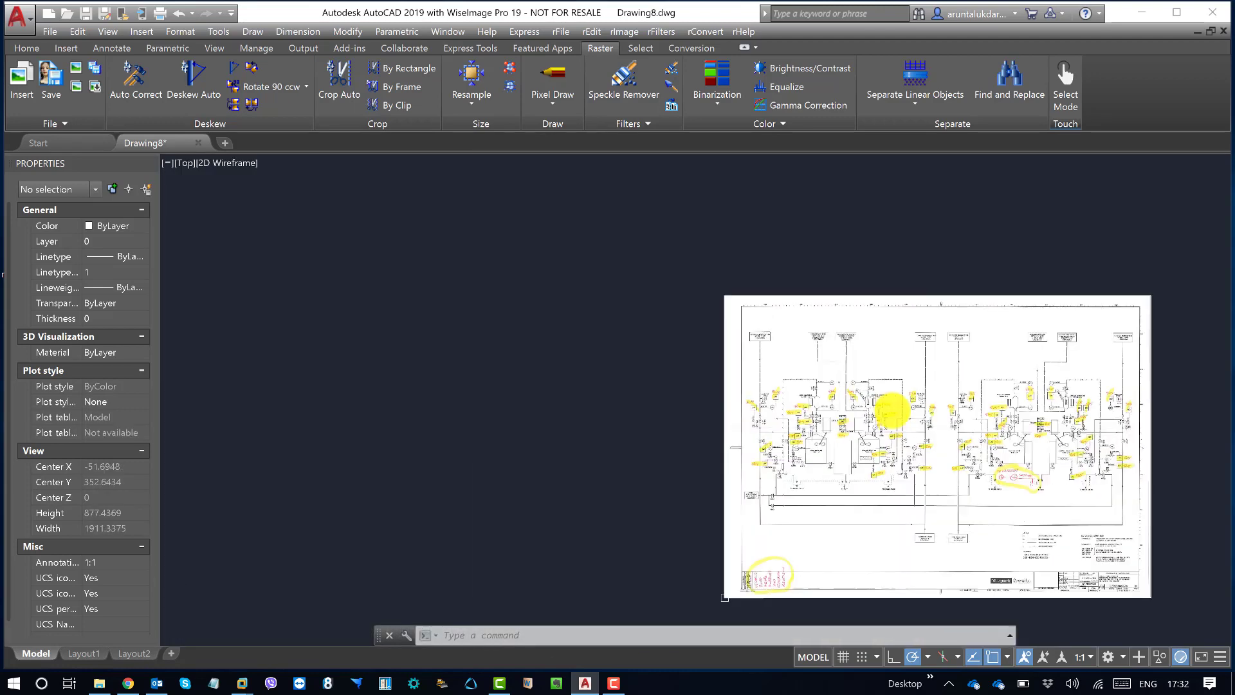
scroll(859, 388, up, 6)
scroll(859, 388, up, 2)
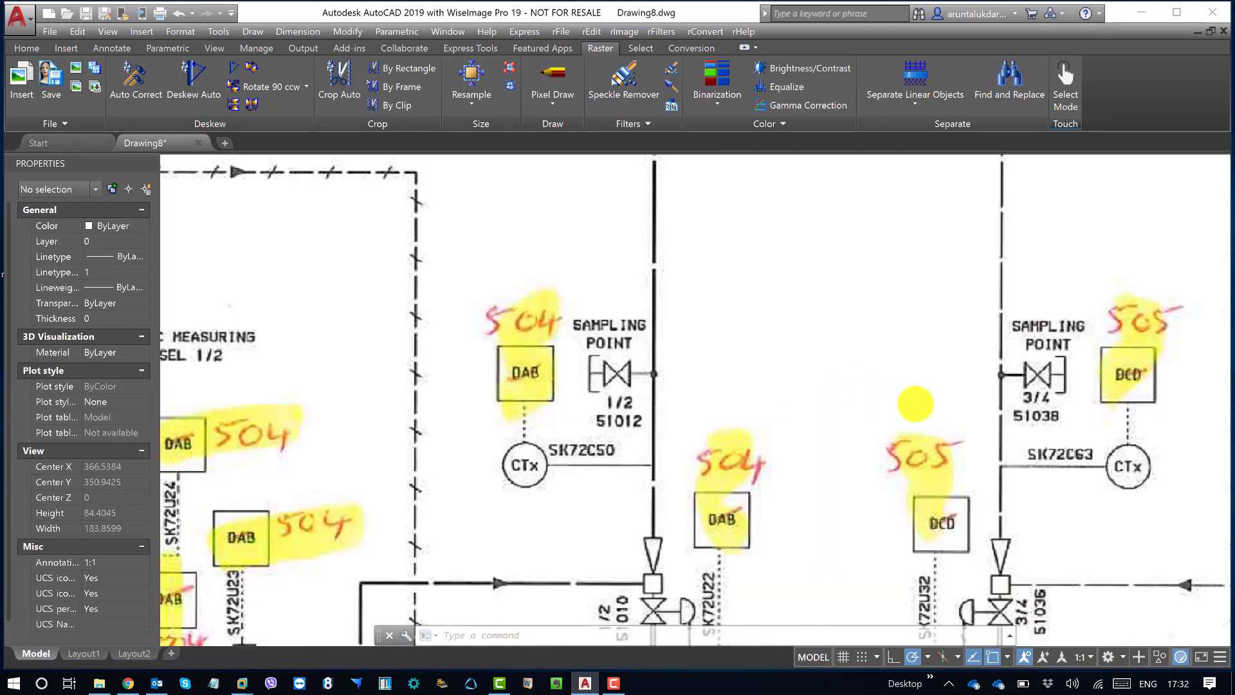
middle_drag(952, 406, 697, 319)
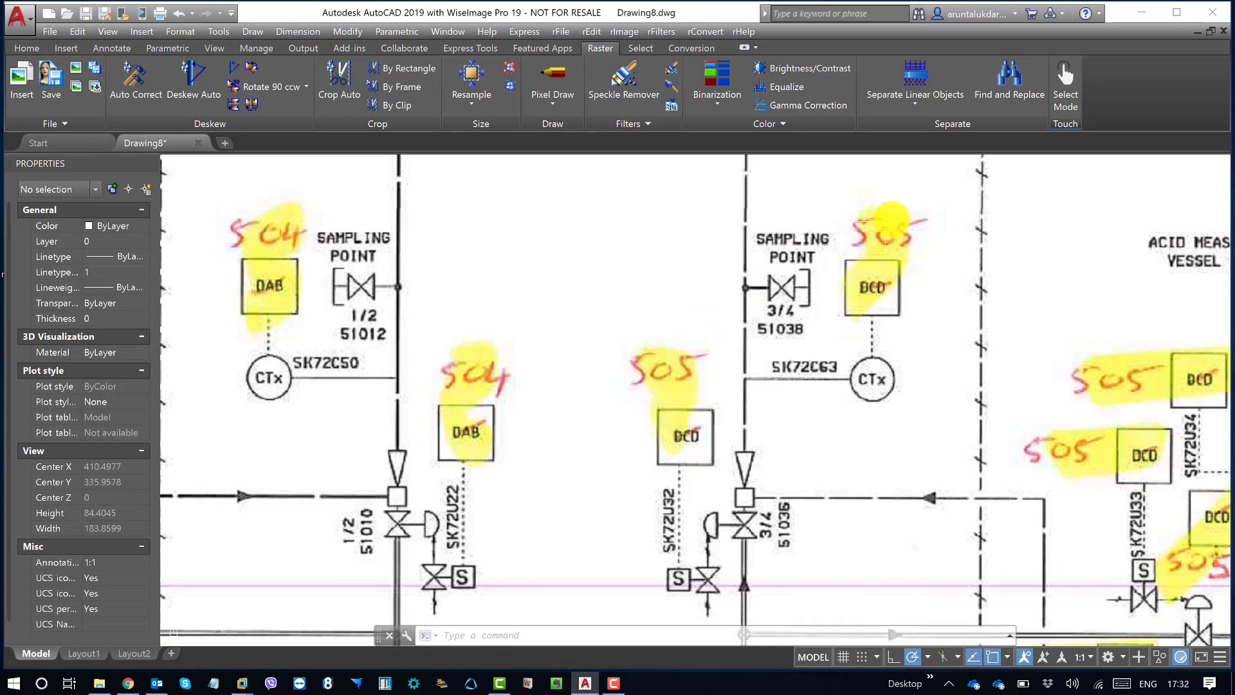
middle_drag(781, 326, 627, 309)
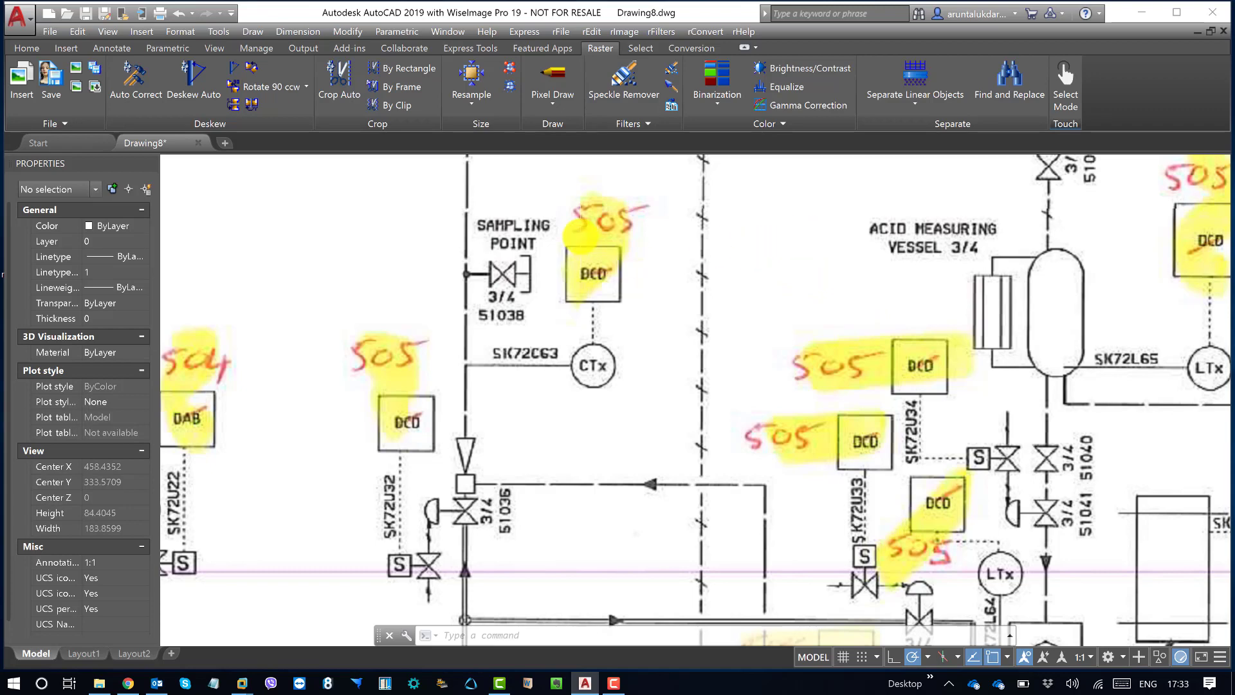
scroll(584, 237, down, 4)
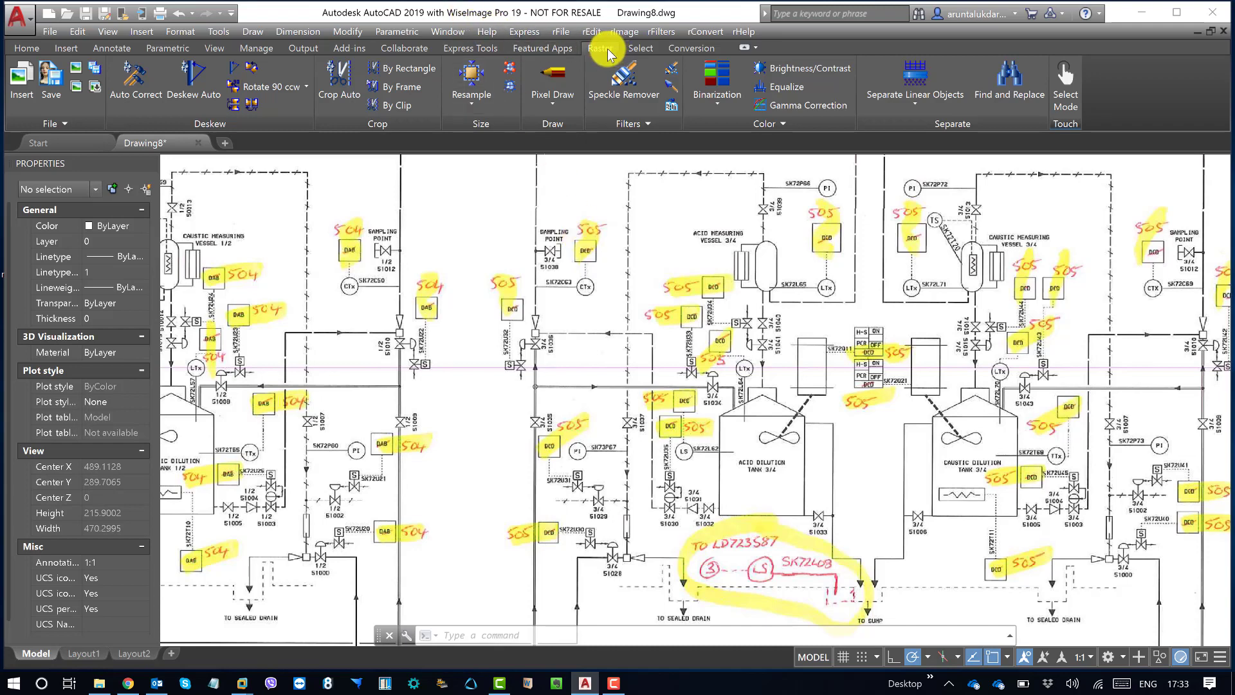
Step: Convert the colour raster image to grayscale and check how the highlighted markups look across the sheet
click(624, 32)
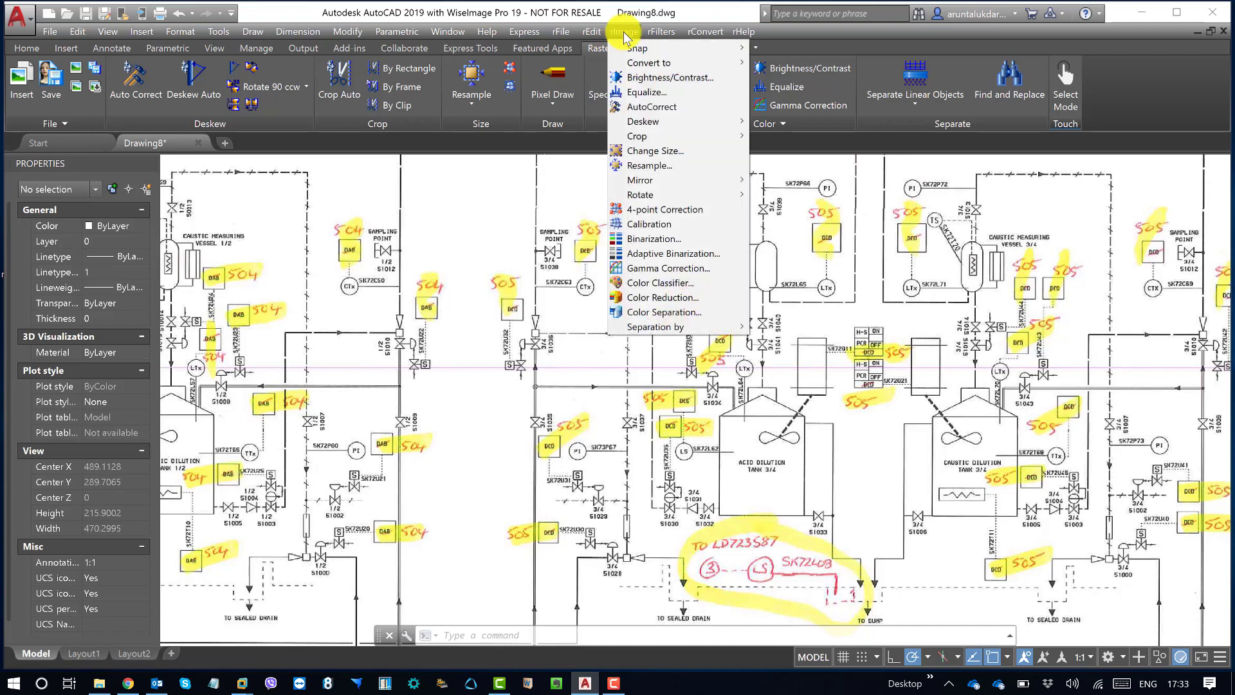
click(605, 52)
click(641, 46)
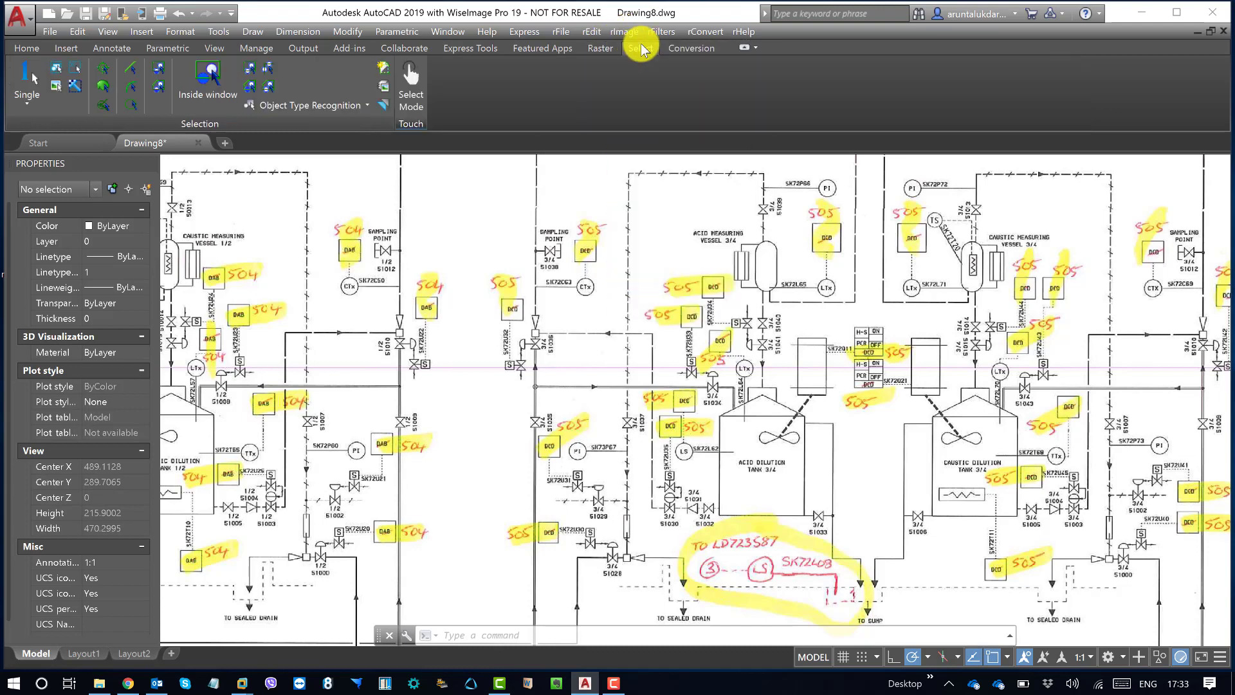
click(596, 51)
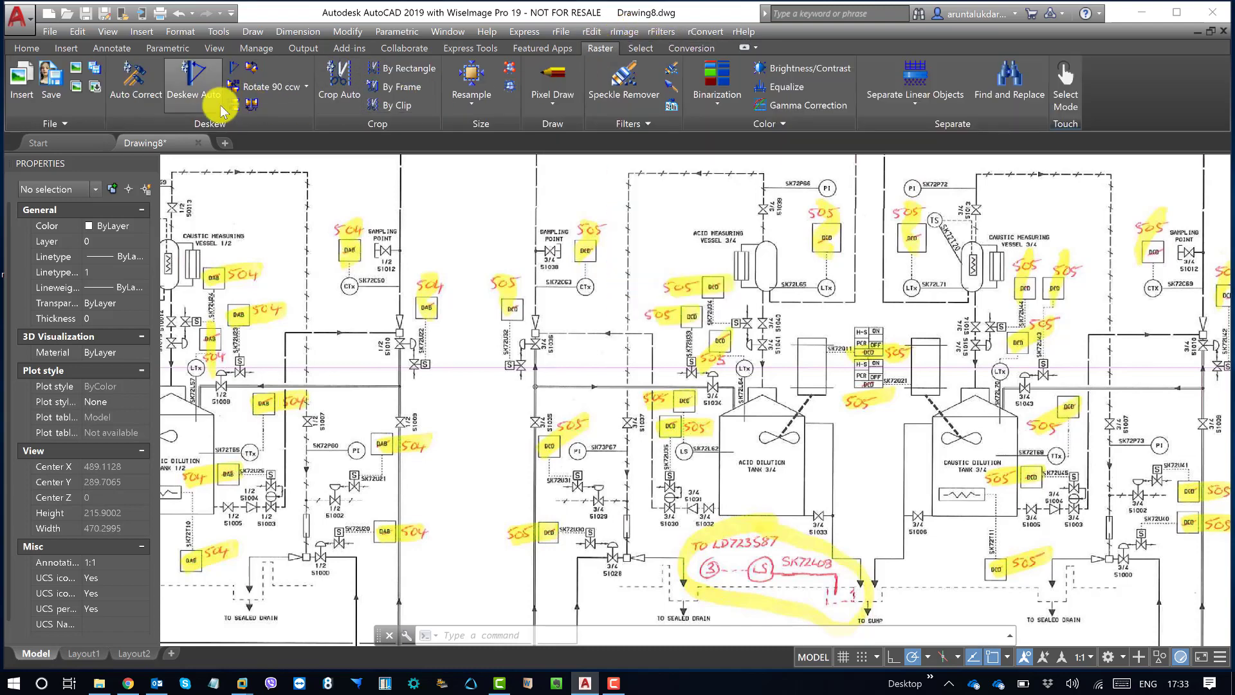
click(622, 32)
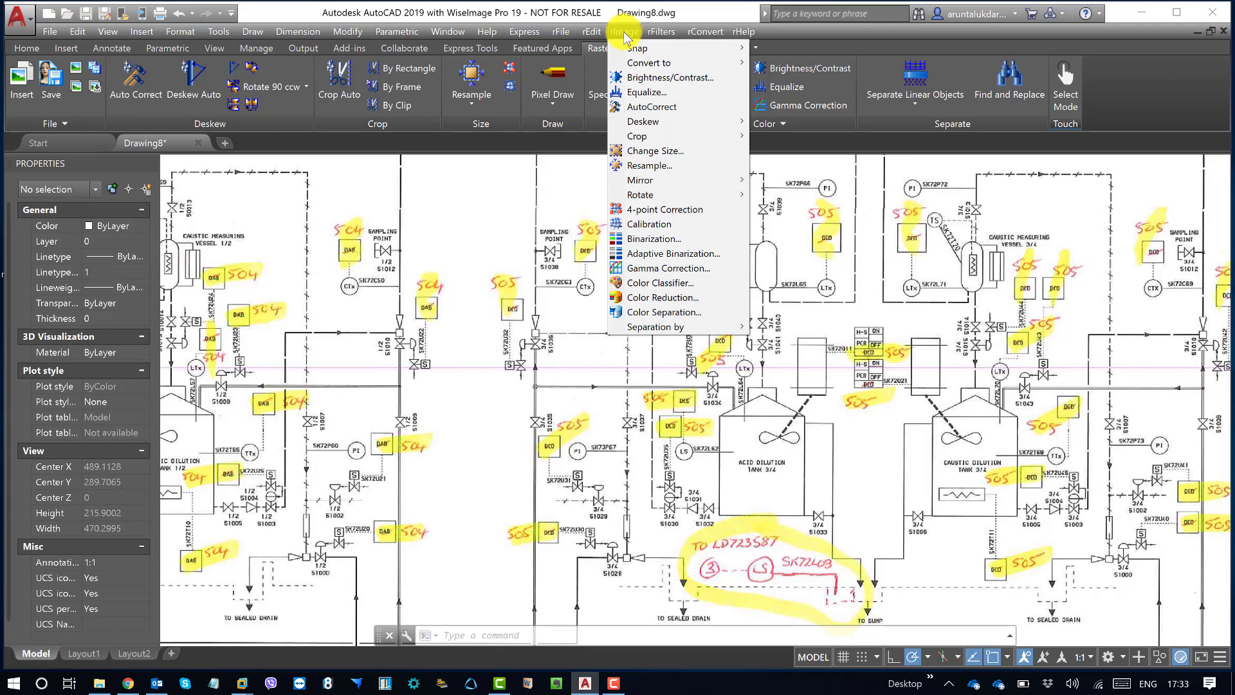
mouse_move(648, 67)
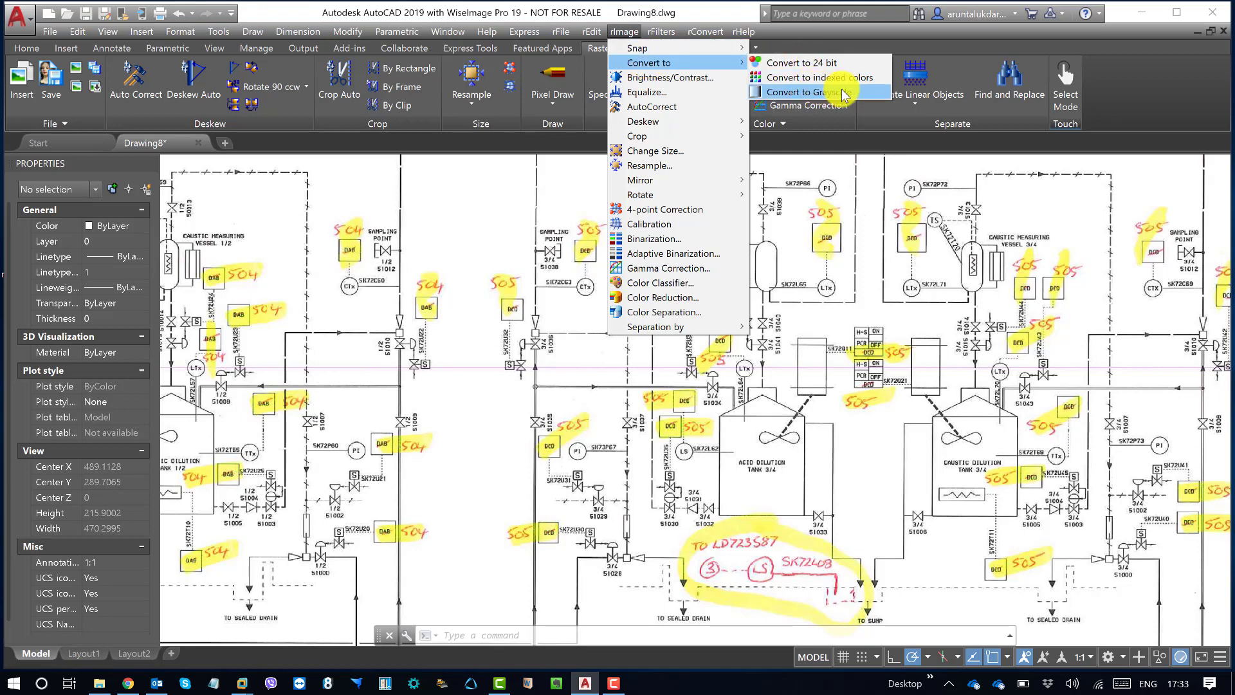
click(815, 94)
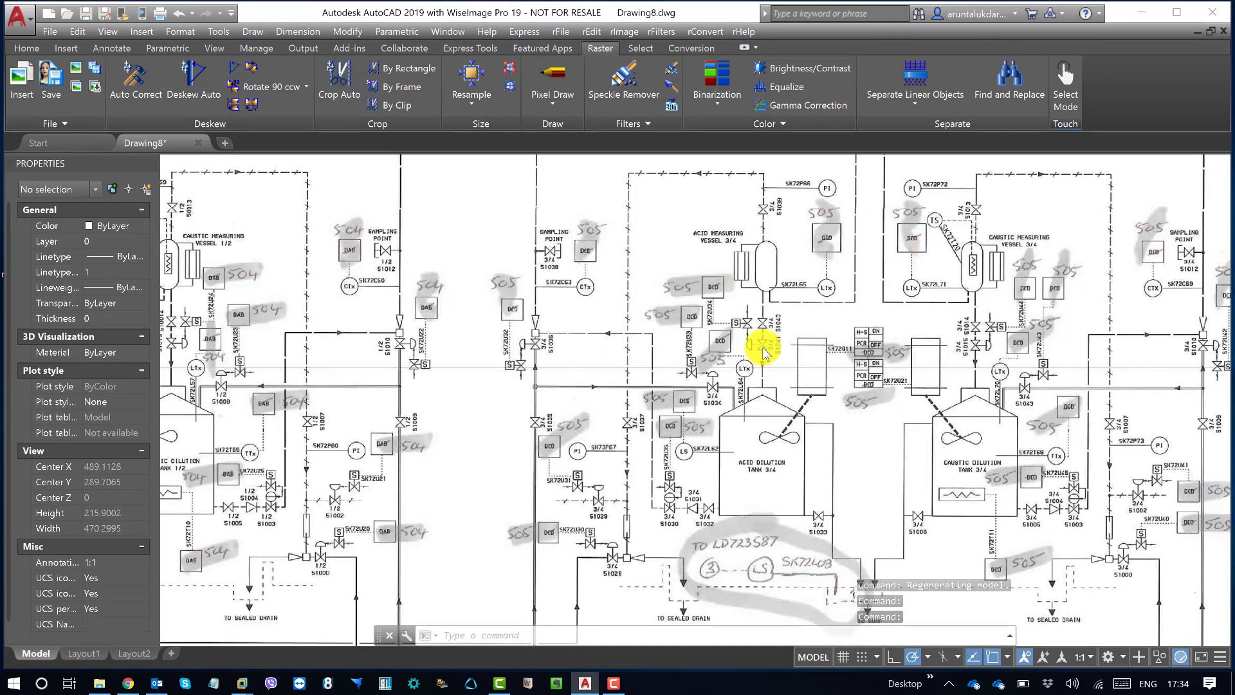
scroll(578, 351, down, 4)
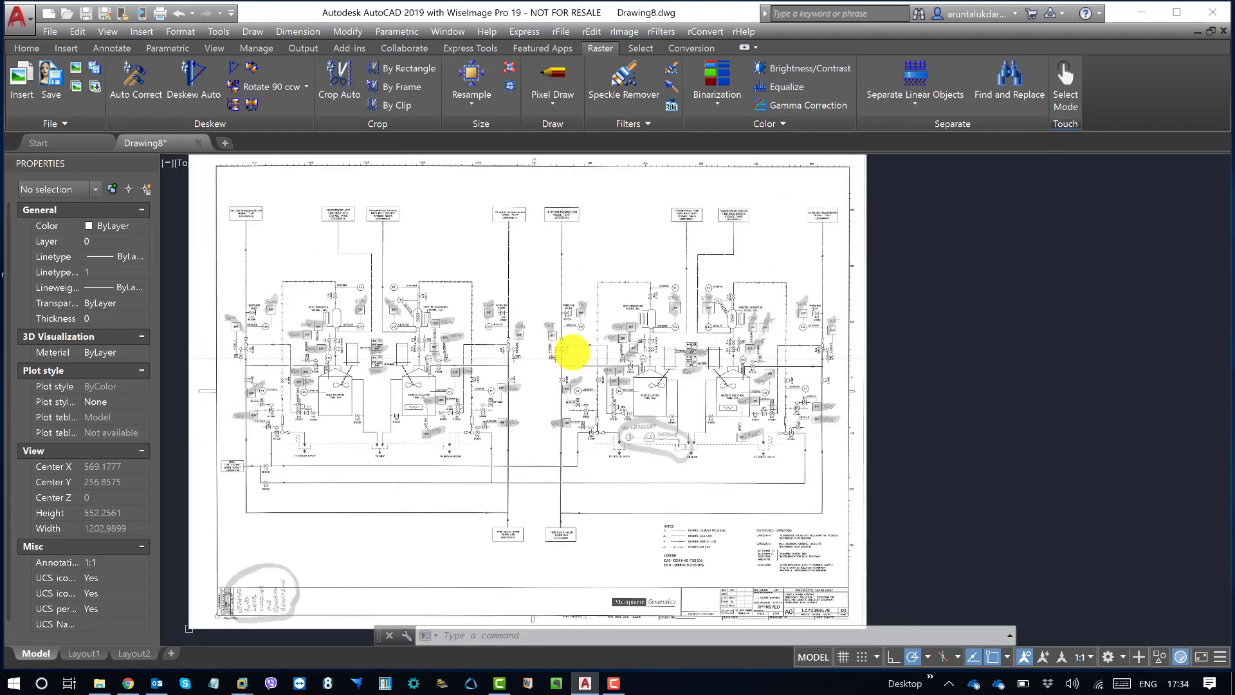
middle_drag(543, 350, 700, 447)
scroll(573, 389, up, 4)
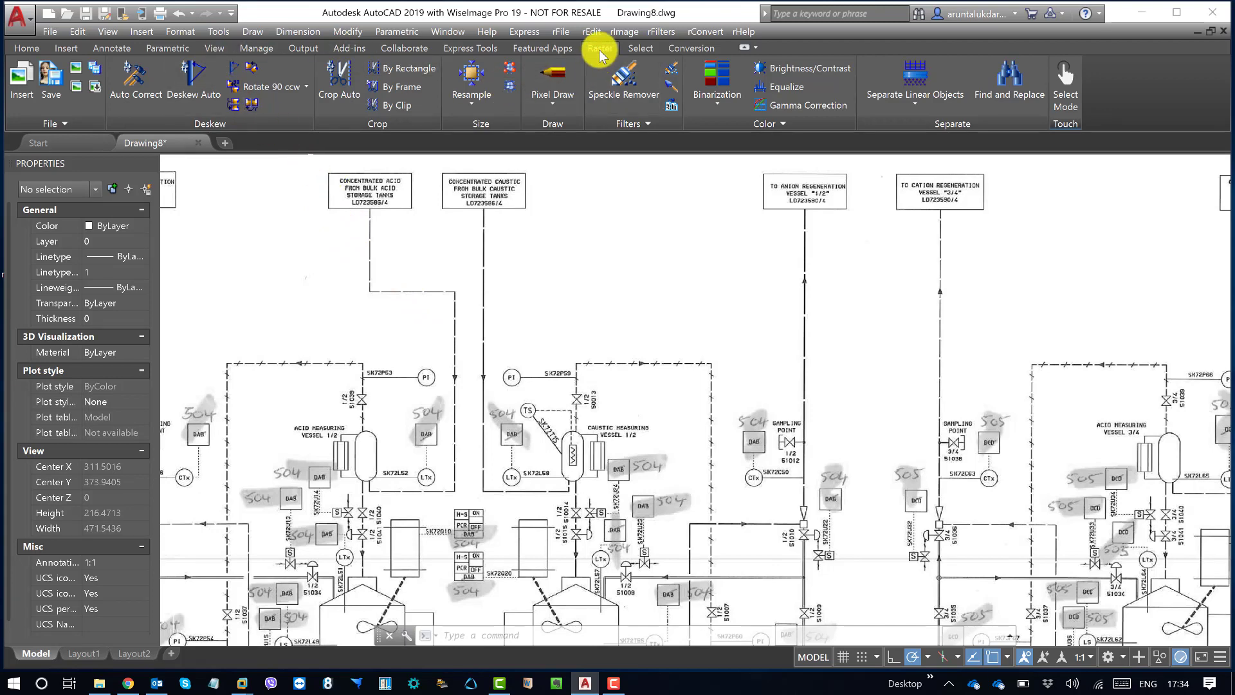
Step: Resample the grayscale raster image to a resolution of 600 dpi
click(629, 31)
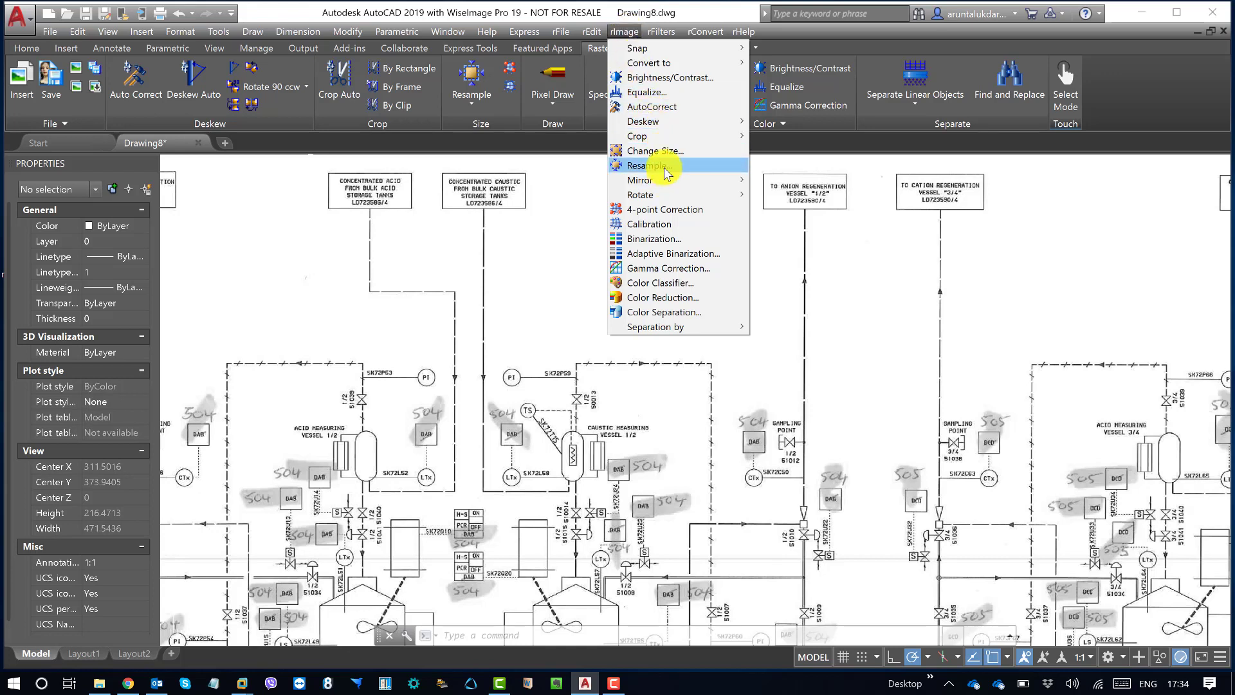
click(470, 103)
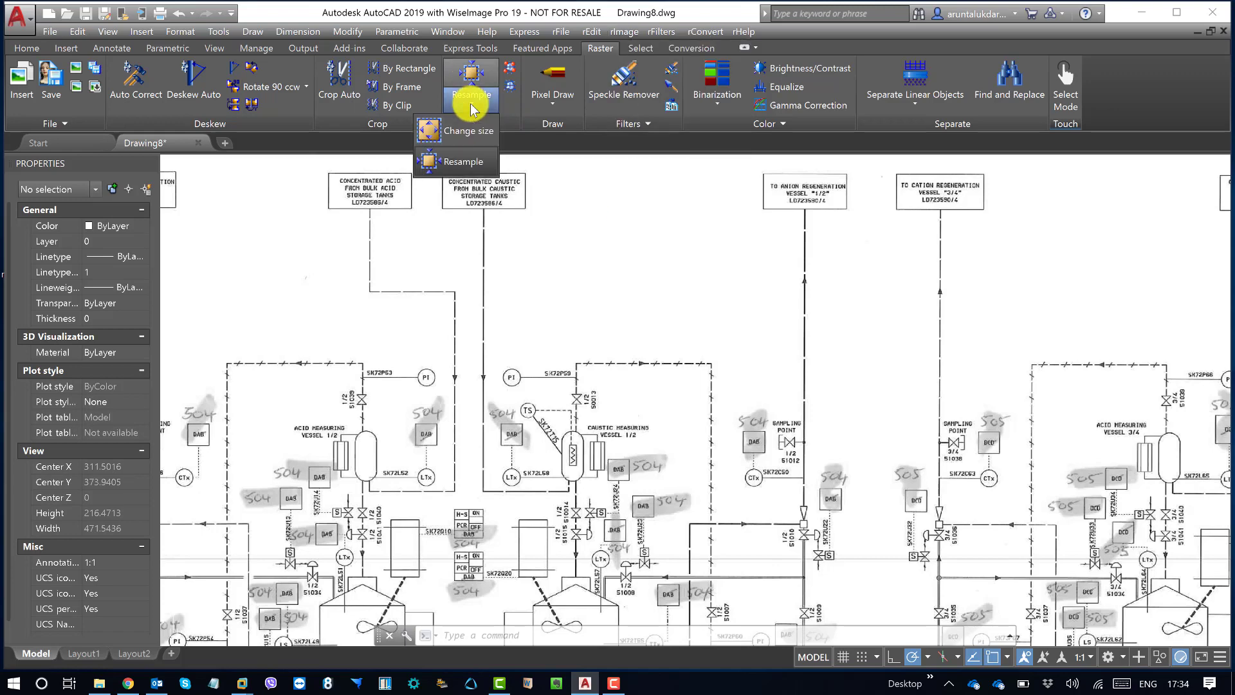
click(474, 157)
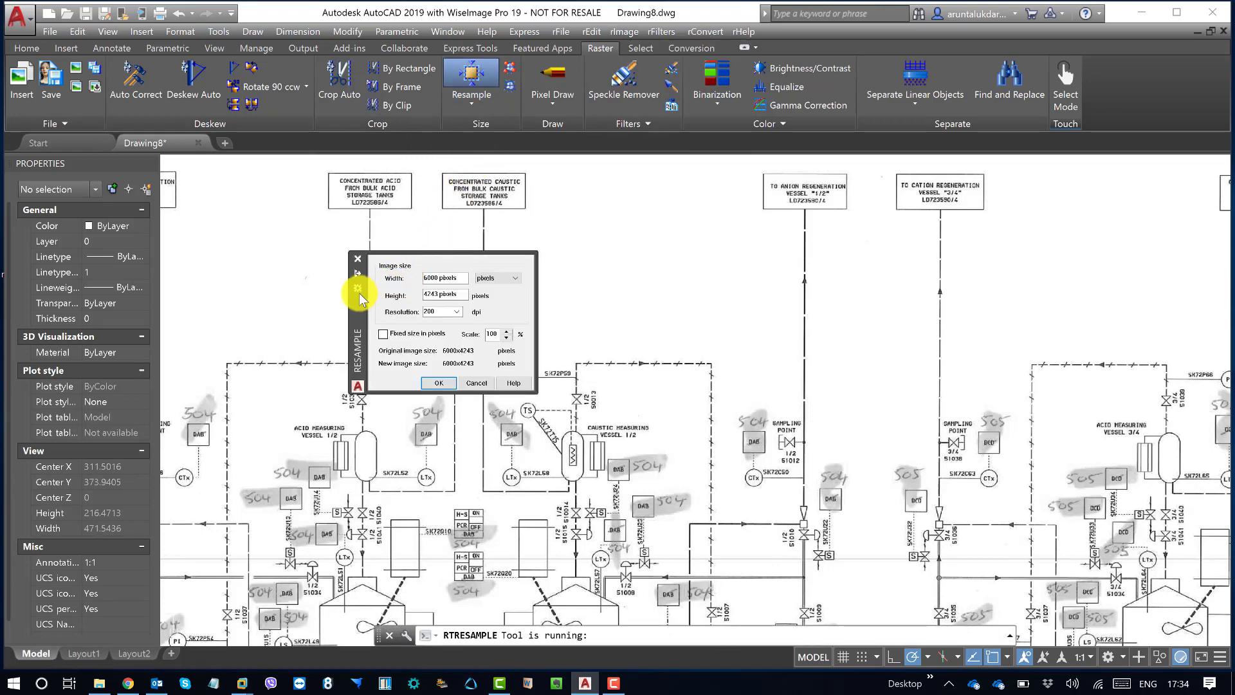
drag(357, 306, 320, 283)
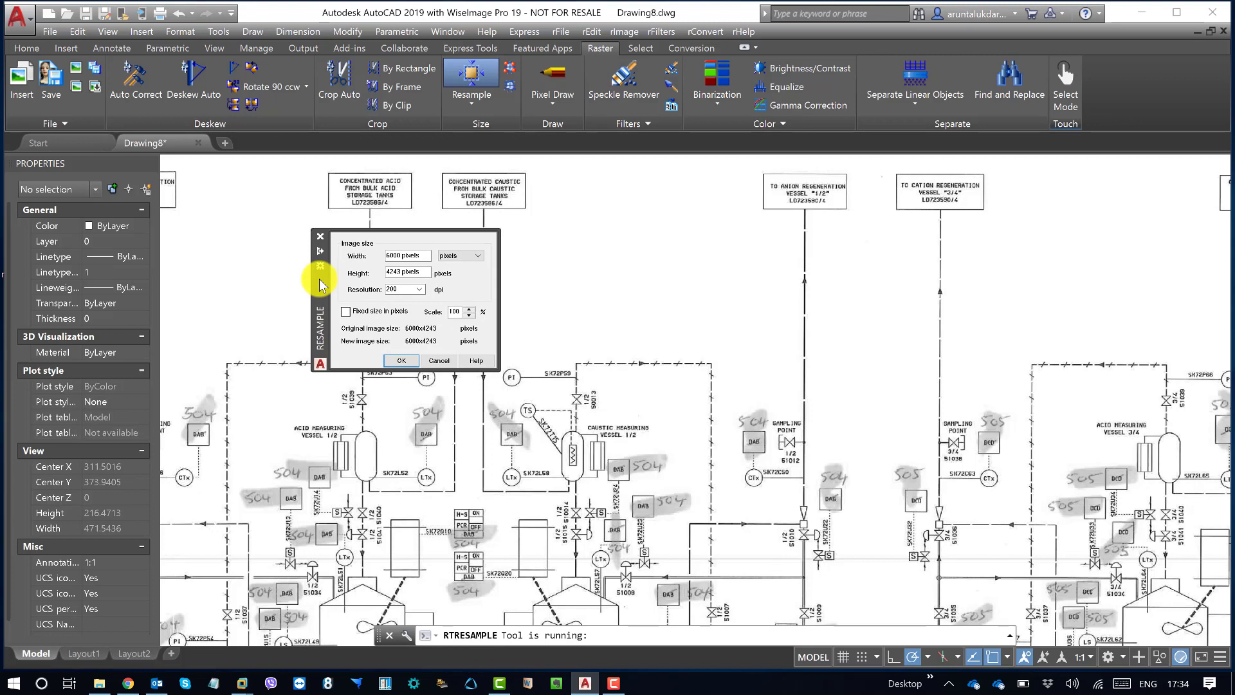
double_click(413, 290)
click(418, 290)
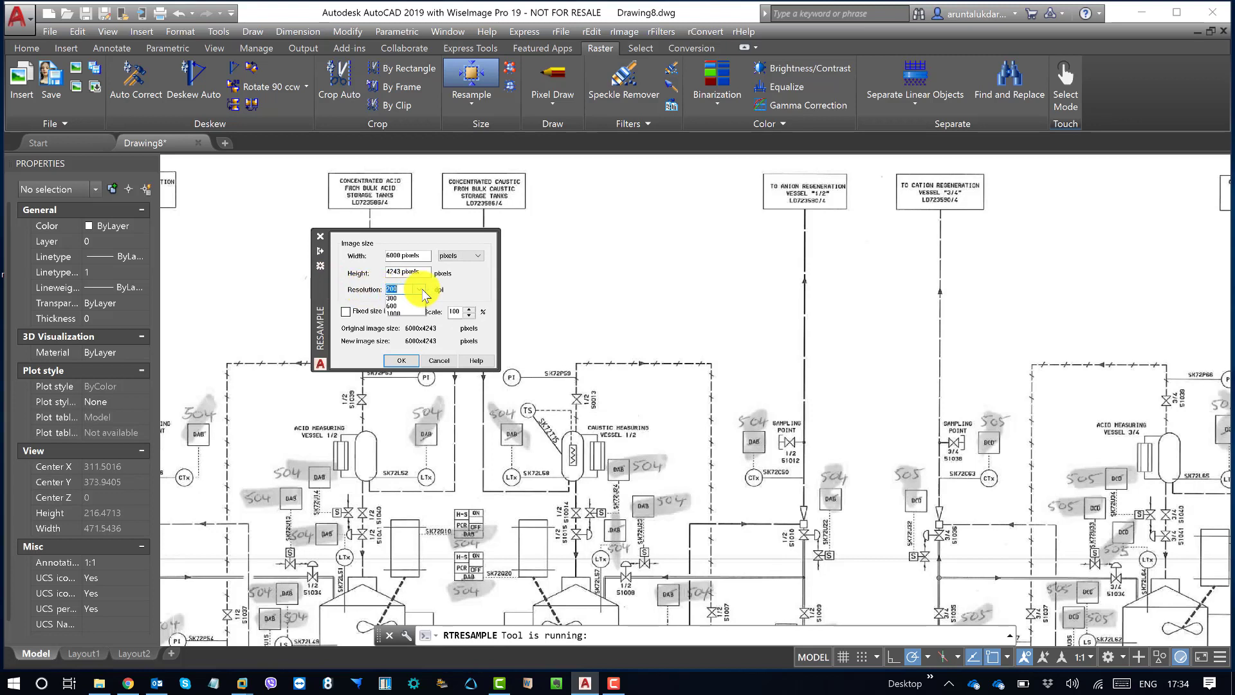
click(399, 291)
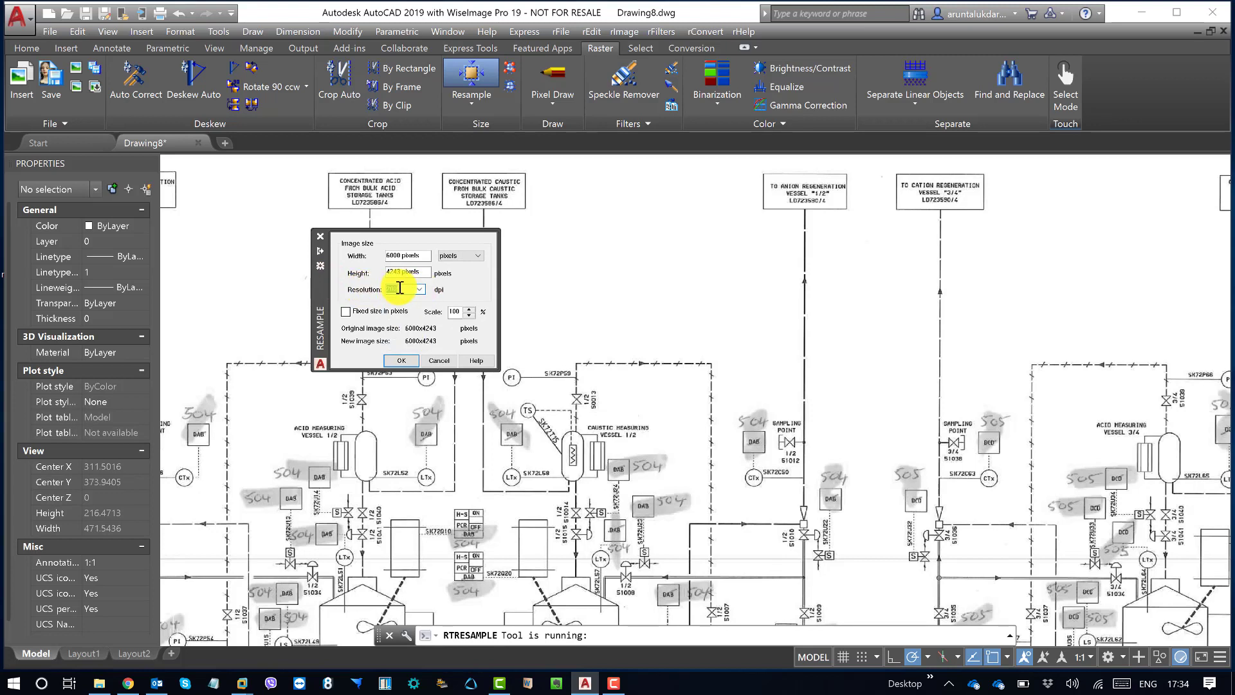
text(300)
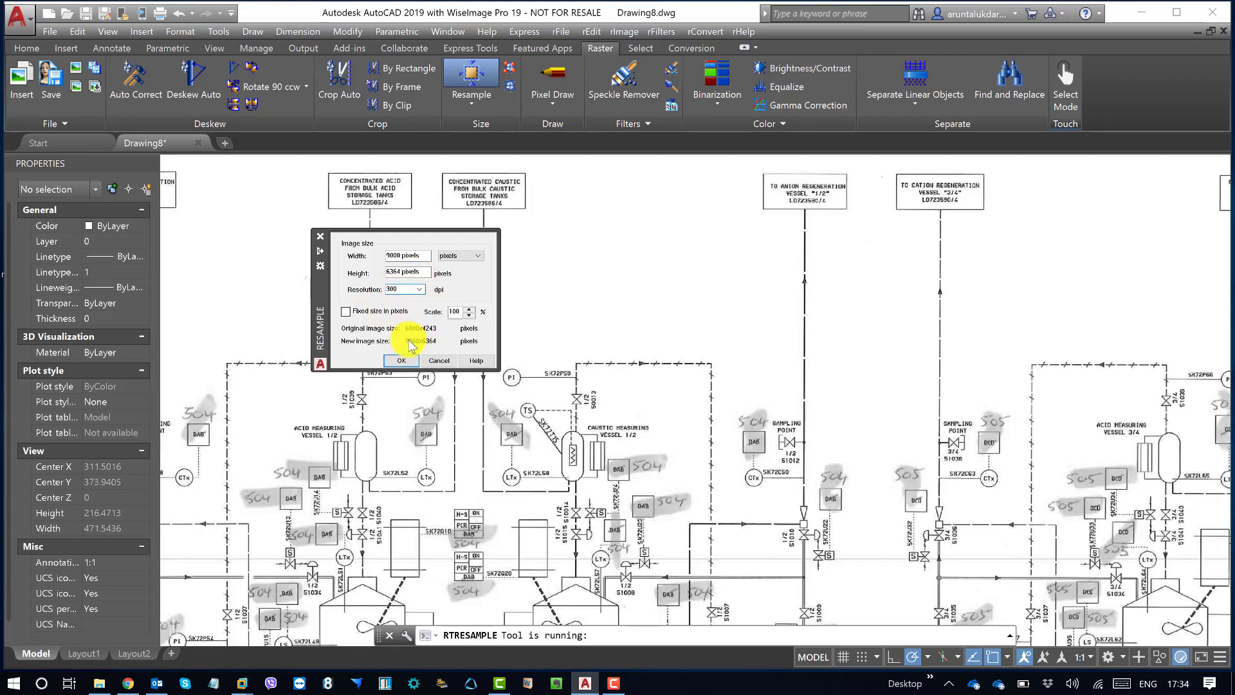
click(419, 290)
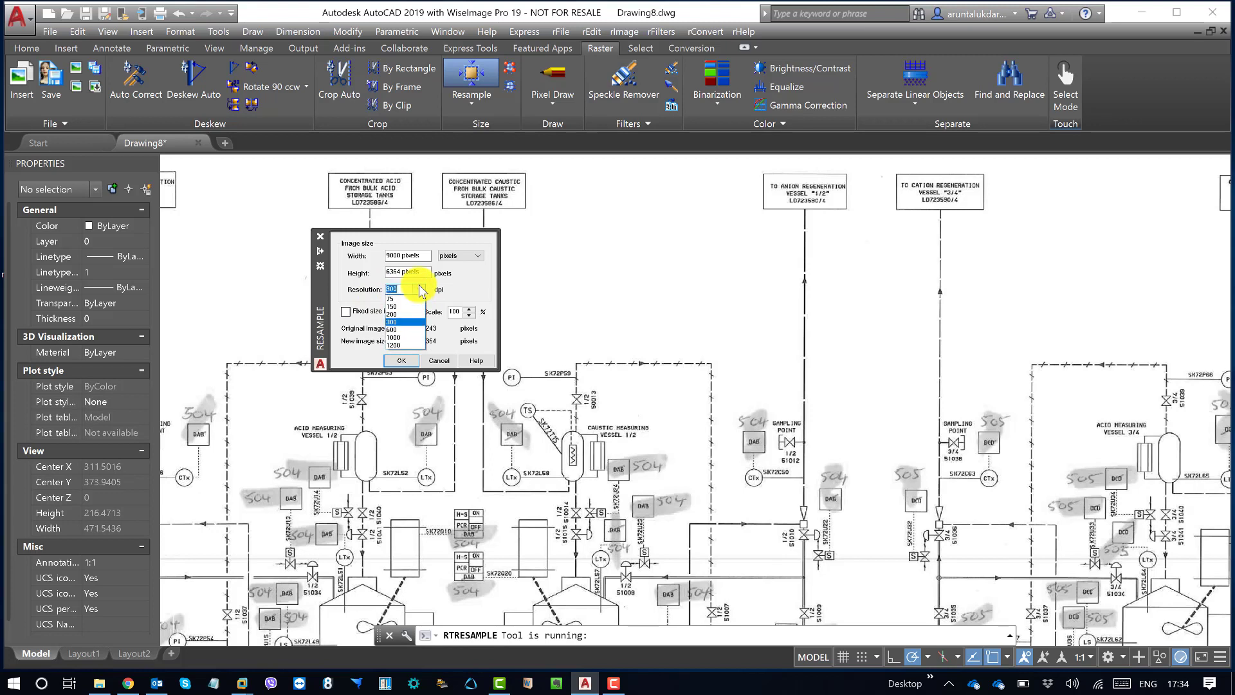
click(409, 331)
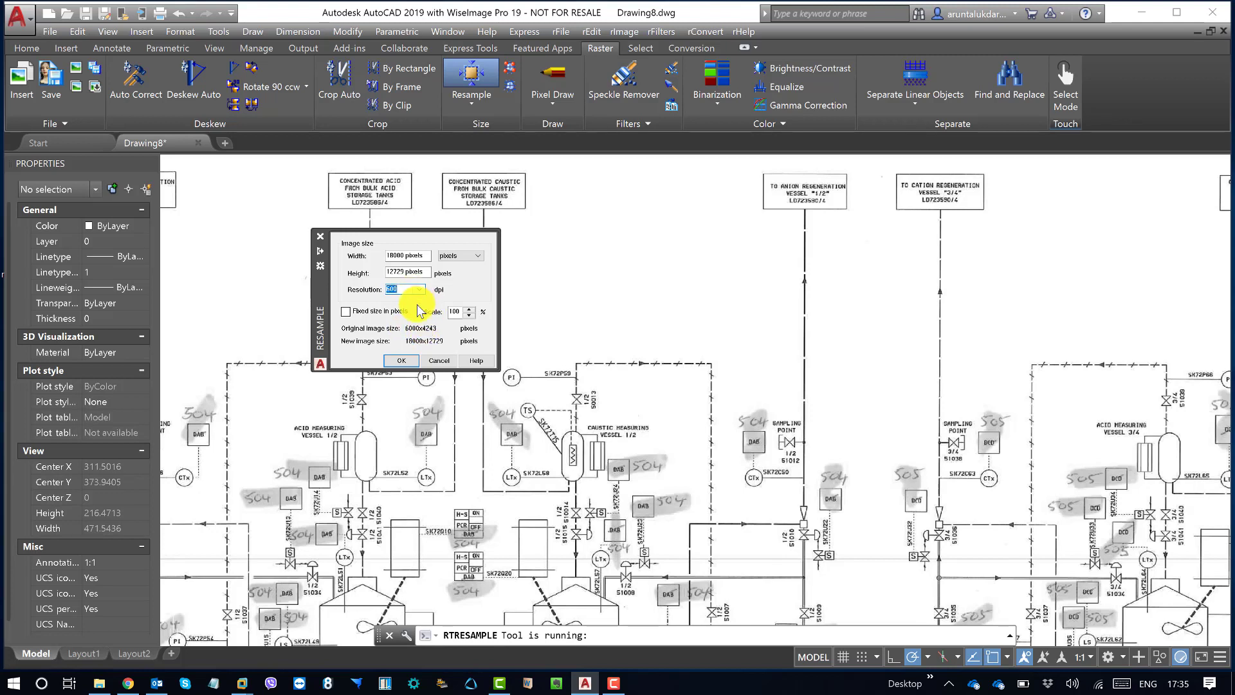
click(399, 361)
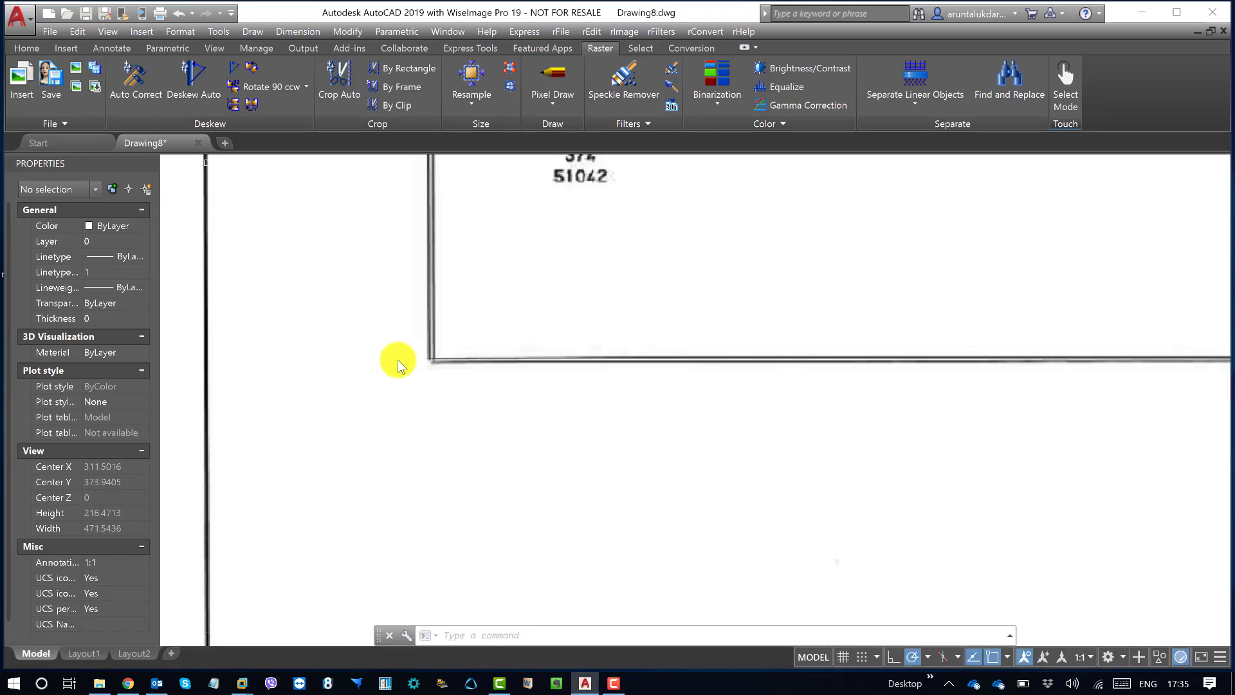
Step: Zoom to the drawing's extents and inspect the resampled image around caustic dilution tank 1/2 and the sampling points
text(z)
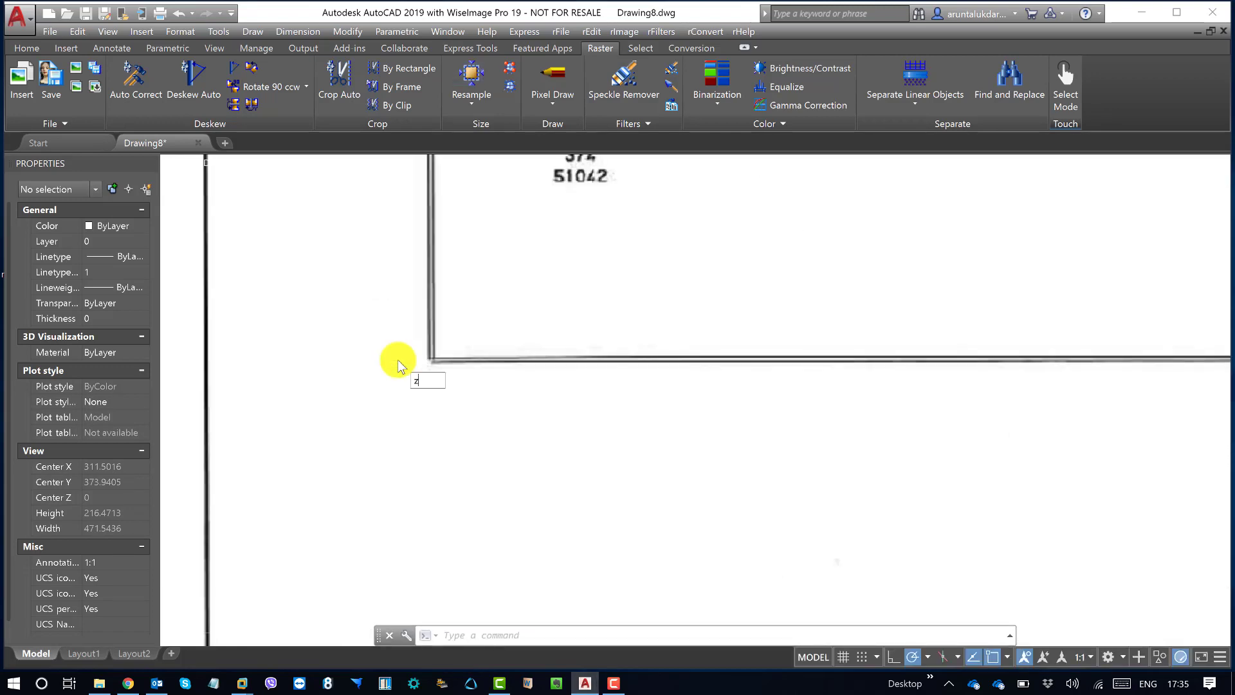
key(Return)
text(e)
key(Return)
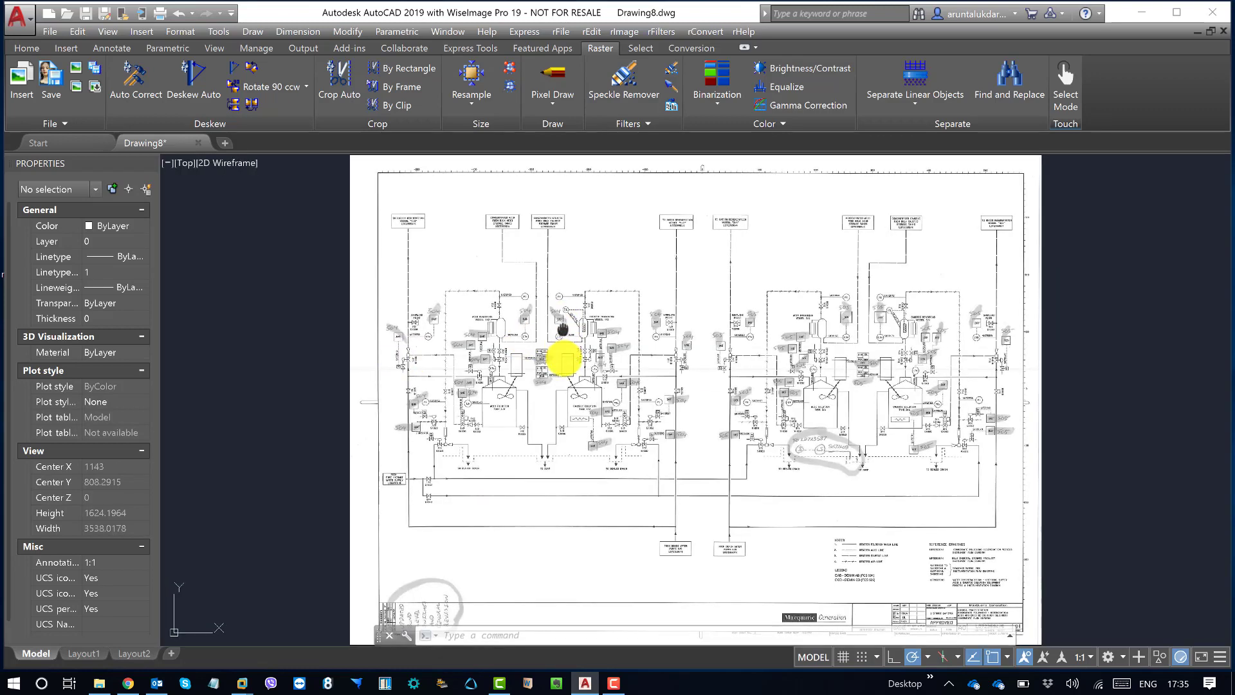
scroll(565, 351, up, 5)
middle_drag(703, 362, 548, 287)
middle_drag(862, 338, 807, 311)
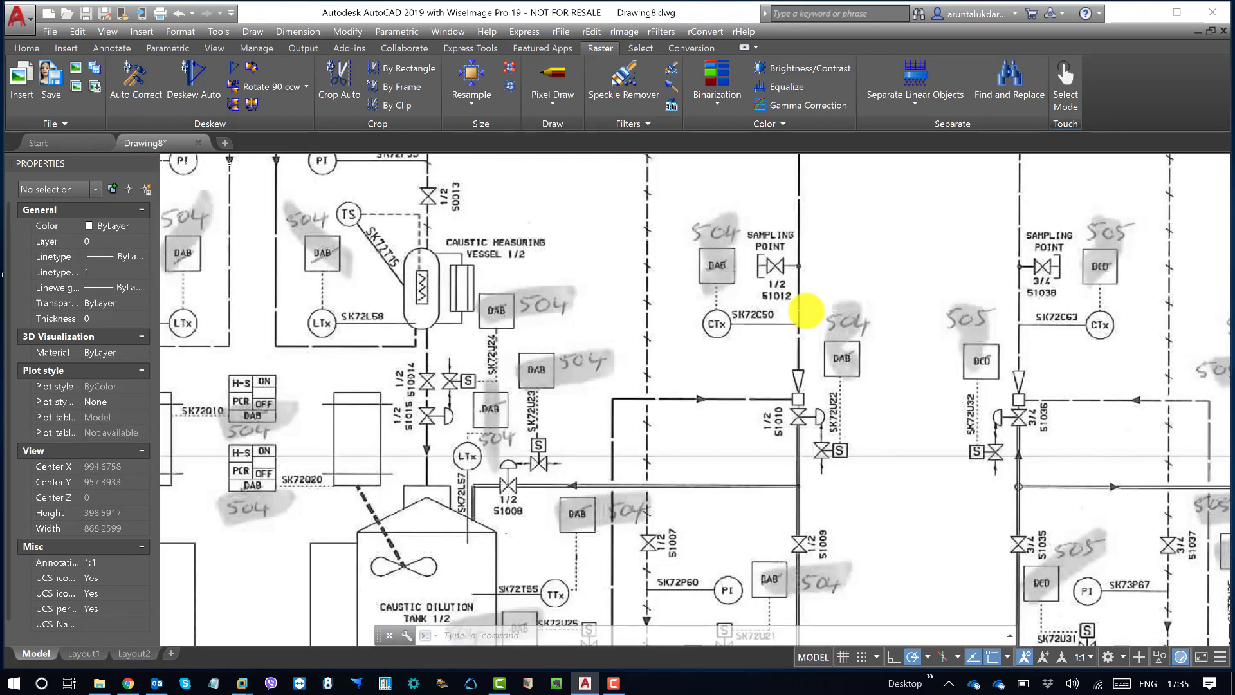
Step: Apply a gamma correction of 0.70 to the grayscale raster image and close the correction tool
click(625, 32)
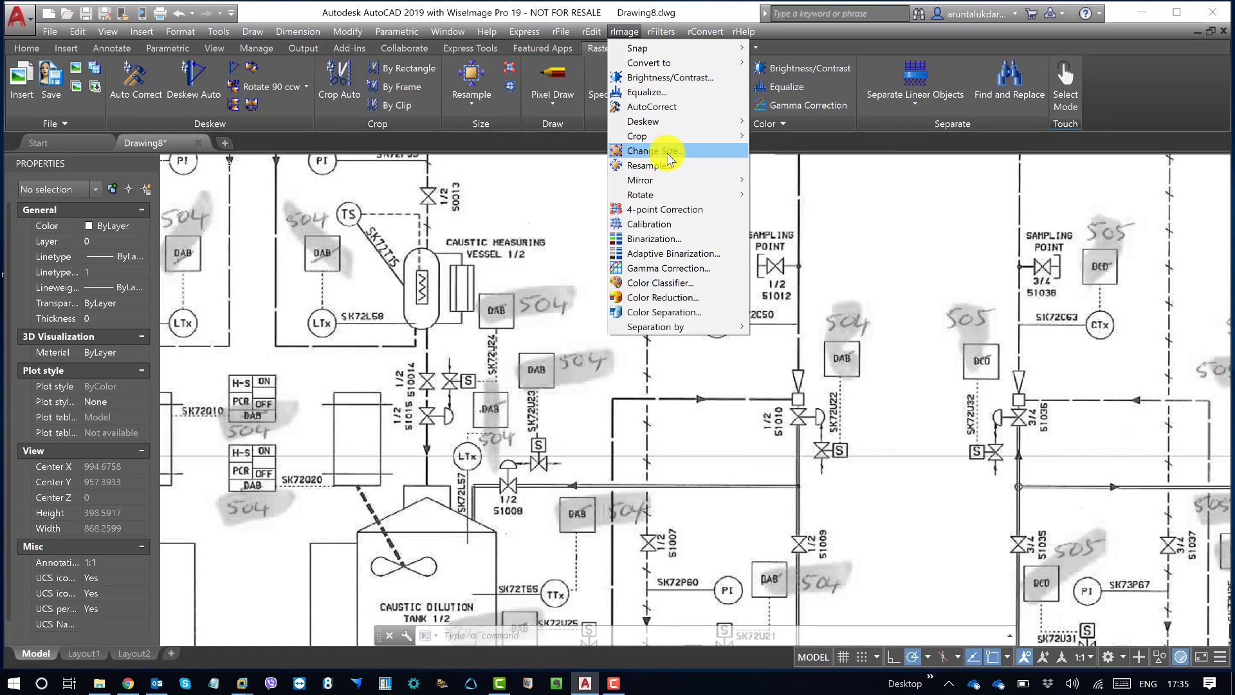
click(689, 269)
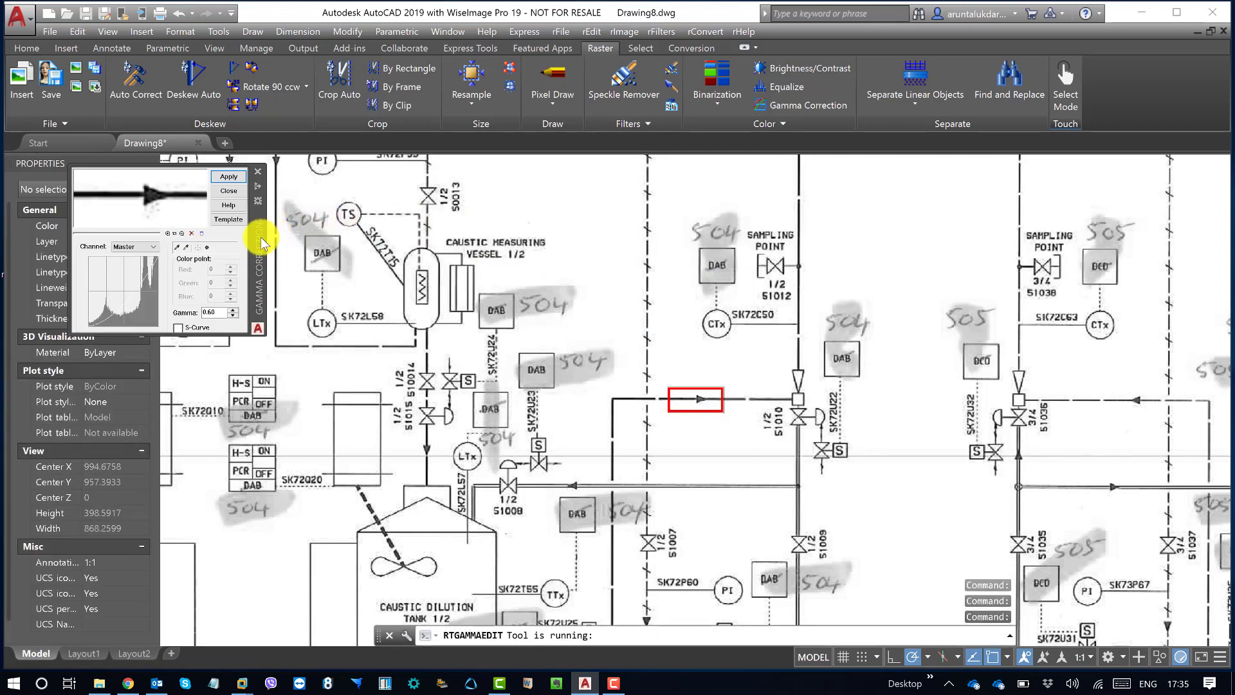
drag(273, 260, 275, 263)
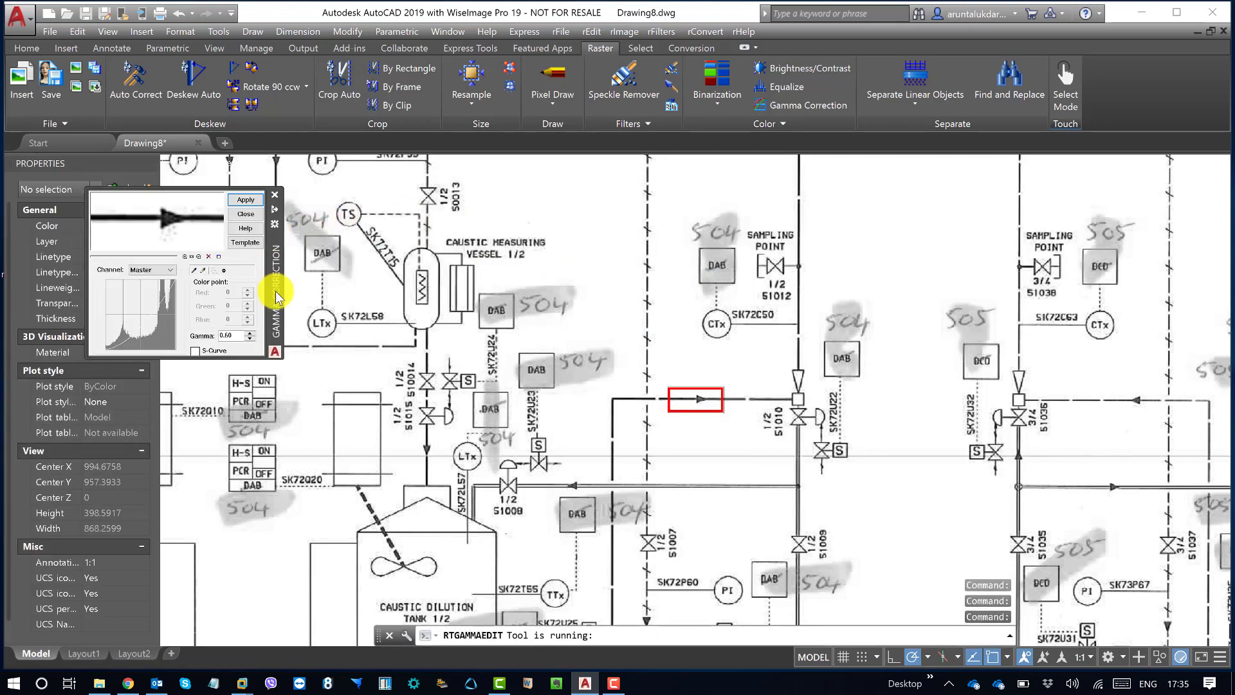
double_click(216, 334)
text(7)
click(246, 200)
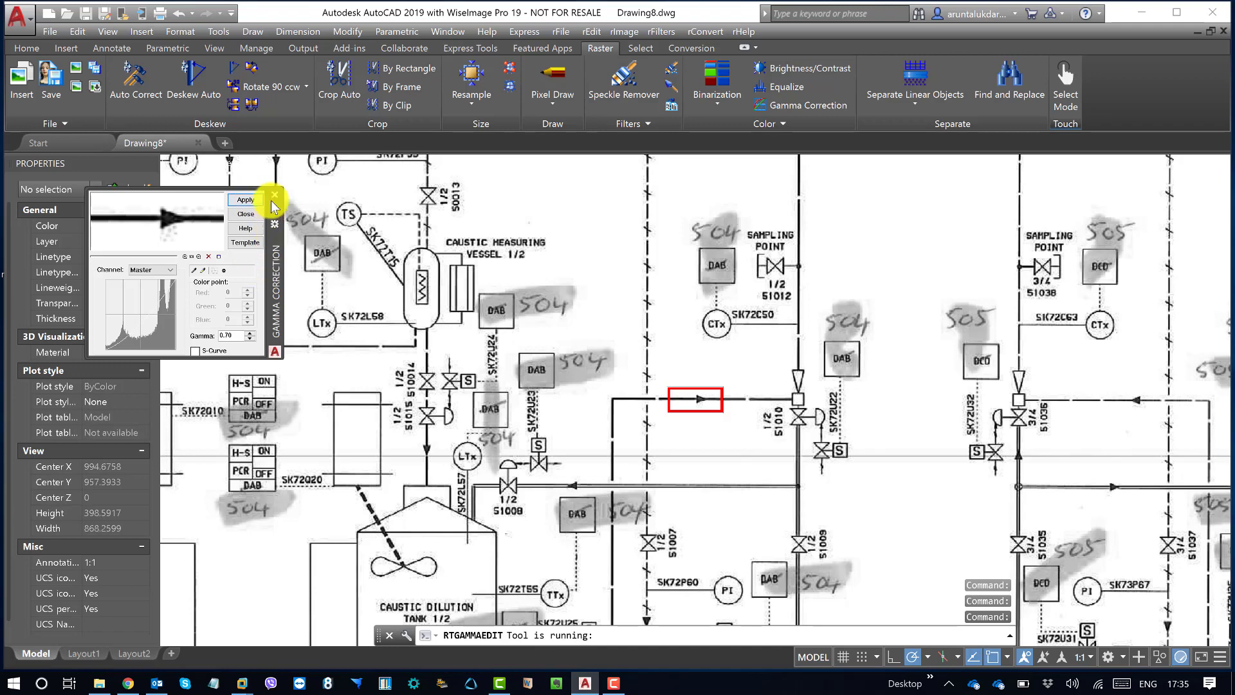
click(274, 194)
Step: Start an adaptive binarization of the raster with a radius of 1 and preview the highlighted DAB box near caustic dilution tank 1/2
scroll(596, 274, down, 5)
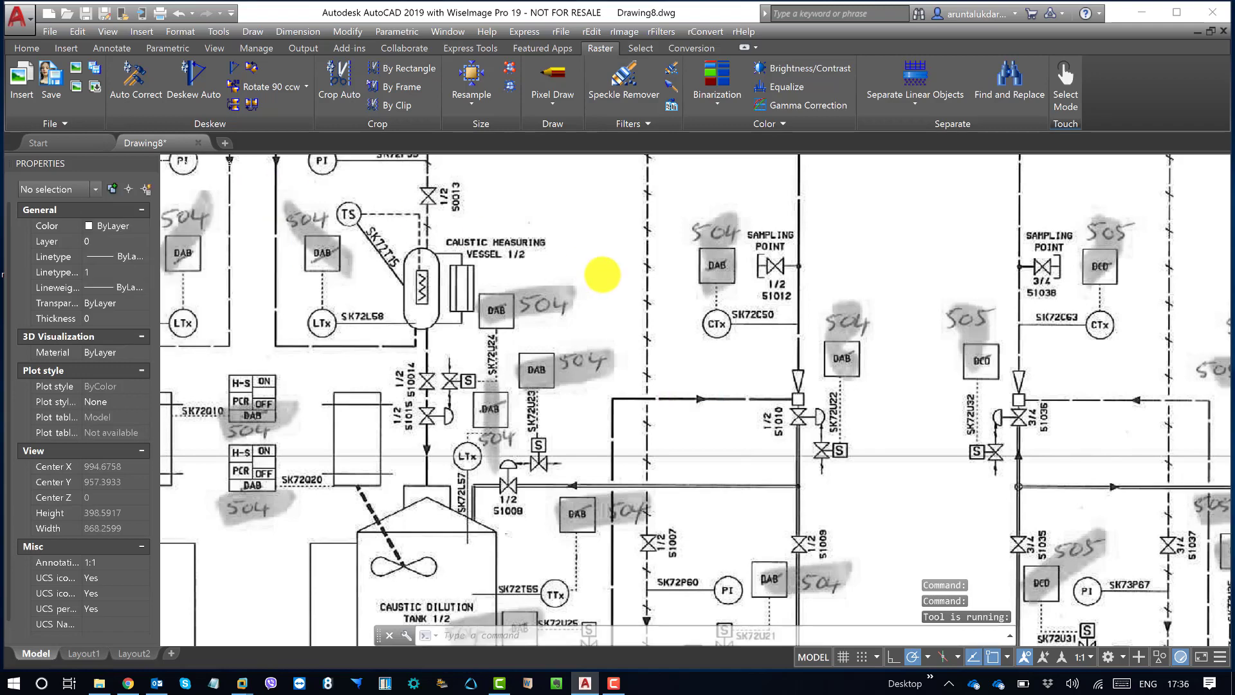
scroll(603, 275, up, 2)
scroll(603, 275, up, 2)
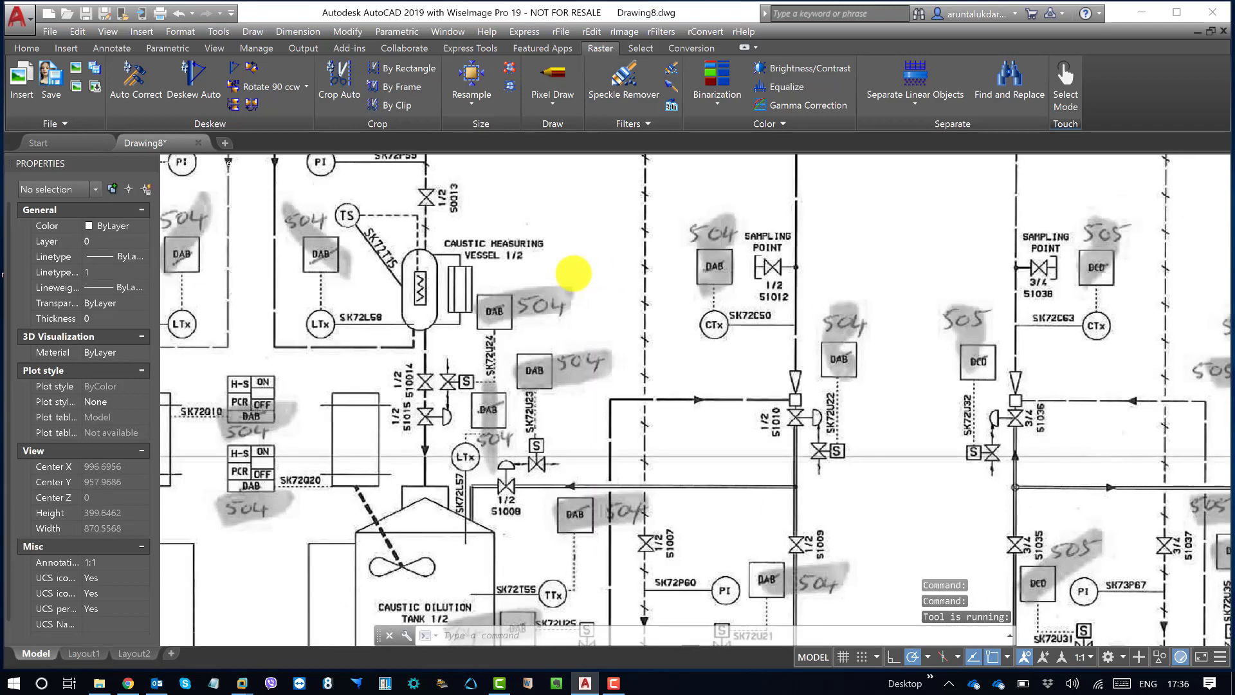
middle_drag(571, 275, 574, 275)
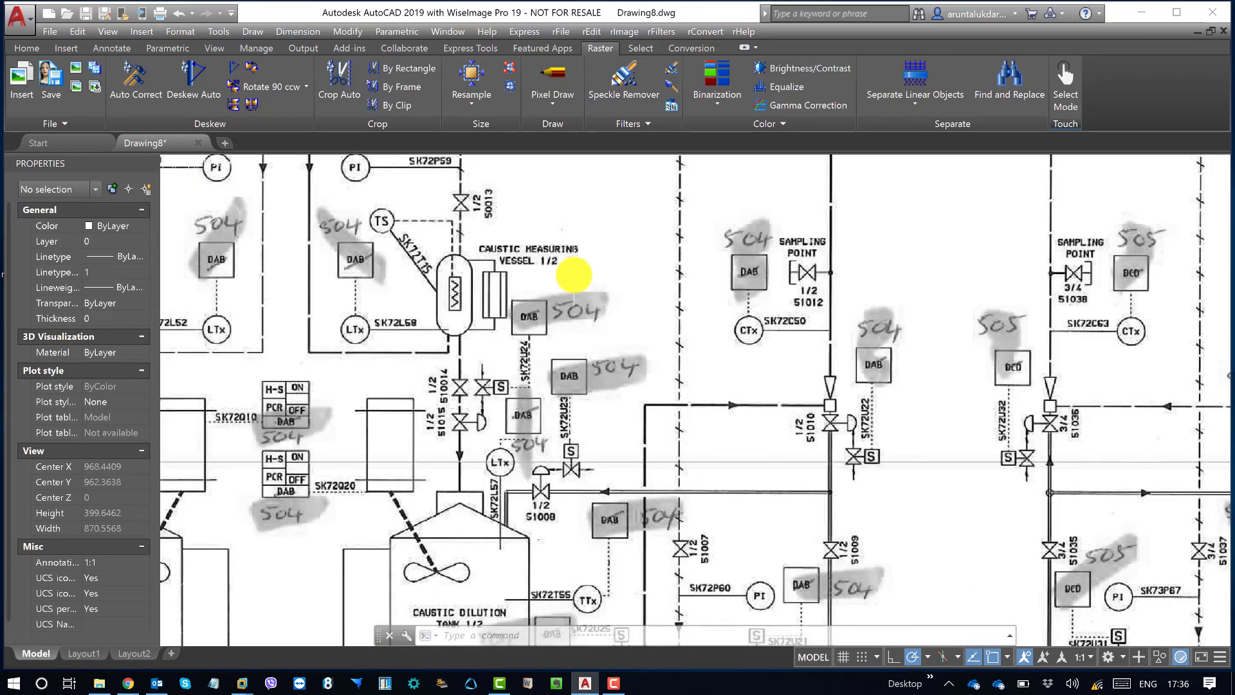
mouse_move(348, 183)
middle_down()
mouse_move(408, 205)
mouse_move(451, 263)
middle_up()
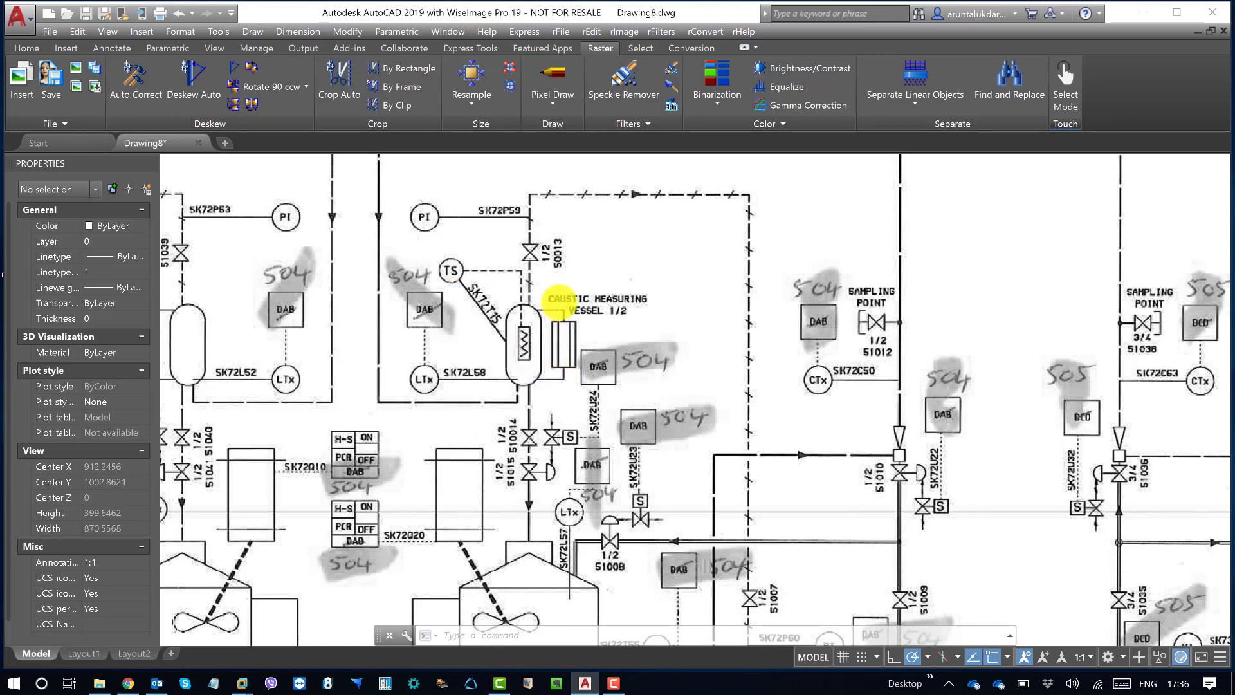
scroll(558, 303, down, 2)
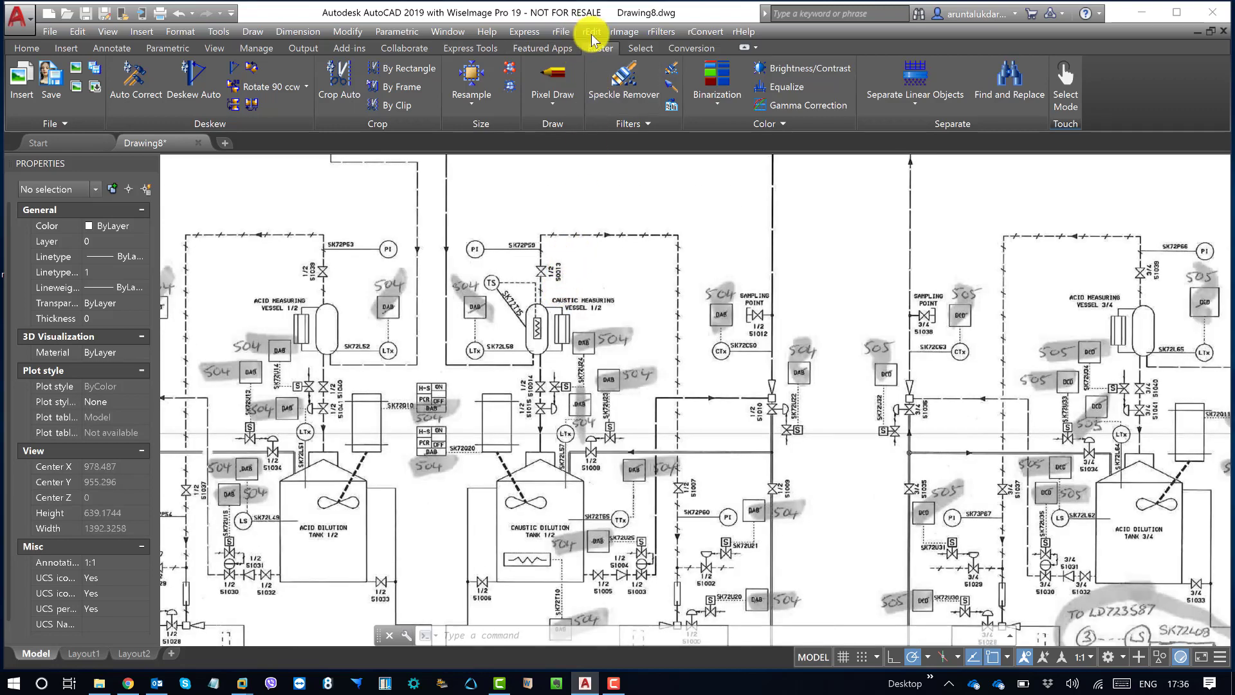
click(627, 32)
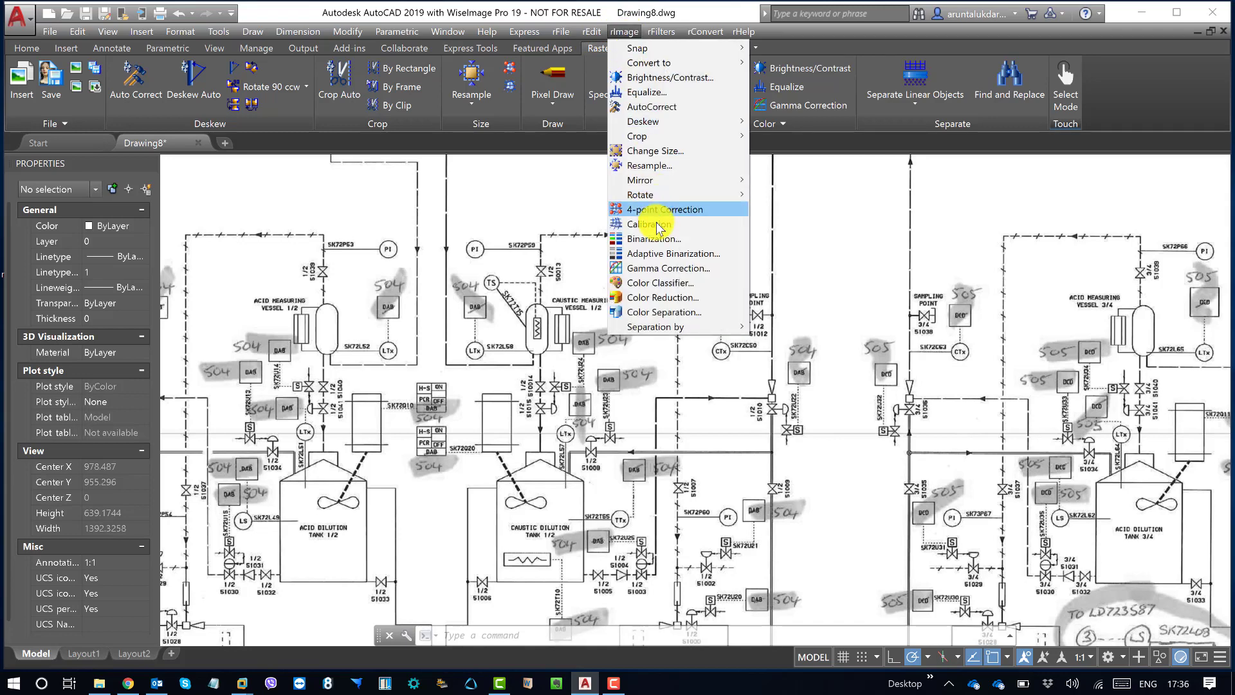
click(690, 254)
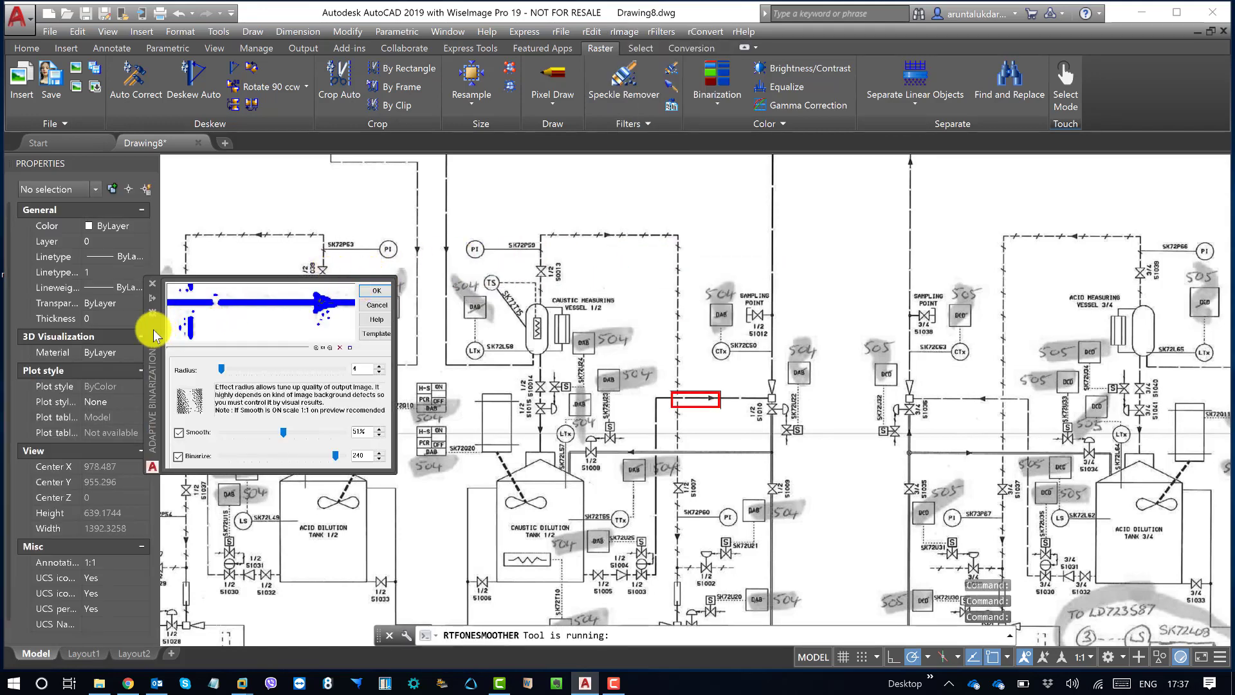
drag(157, 333, 243, 267)
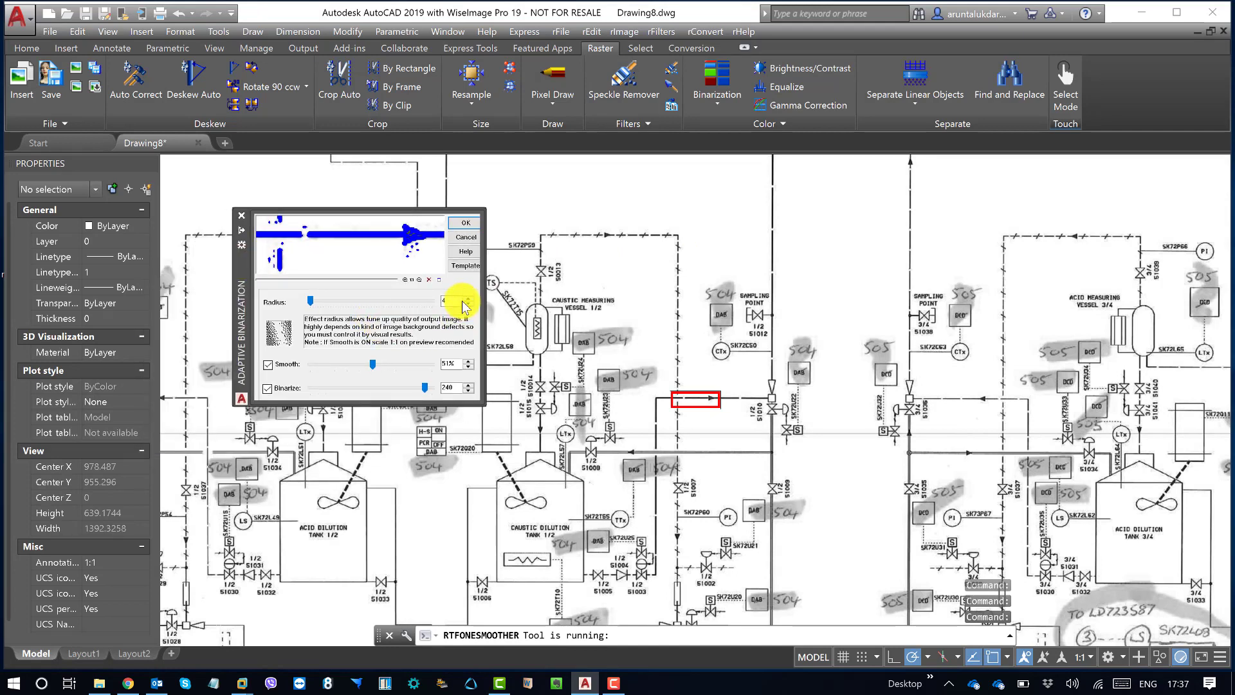
drag(452, 300, 429, 298)
mouse_move(378, 256)
mouse_down()
mouse_move(399, 243)
mouse_move(351, 253)
mouse_move(392, 244)
mouse_move(393, 257)
mouse_move(400, 240)
mouse_move(383, 260)
mouse_move(382, 245)
mouse_move(356, 256)
mouse_move(367, 257)
mouse_move(357, 242)
mouse_move(412, 234)
mouse_move(380, 262)
mouse_up()
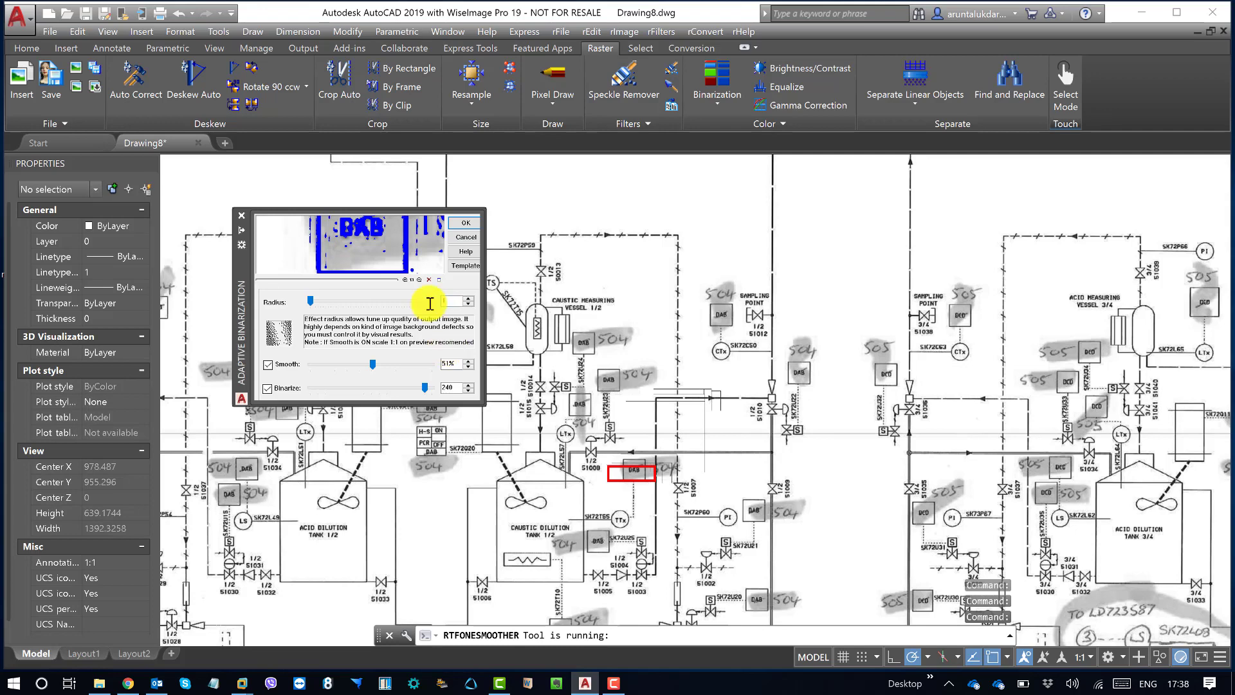
Step: Set the binarization's smoothing to 75 and check the preview of the DAB box
double_click(450, 364)
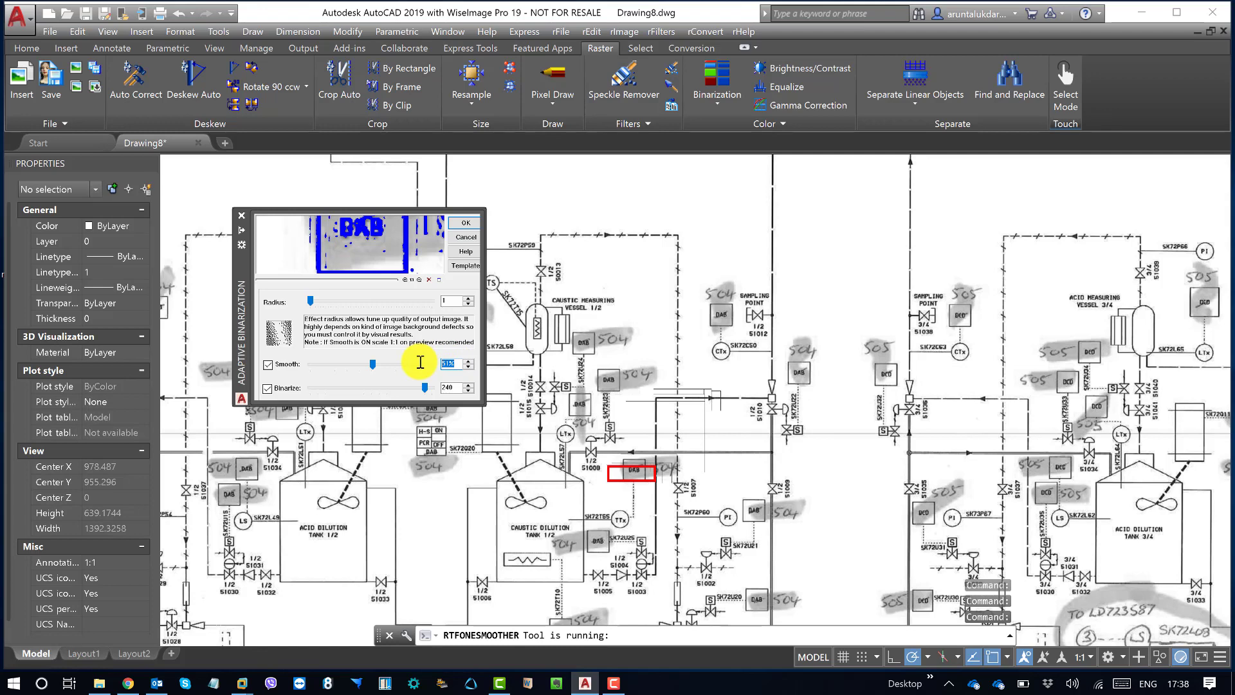
text(75)
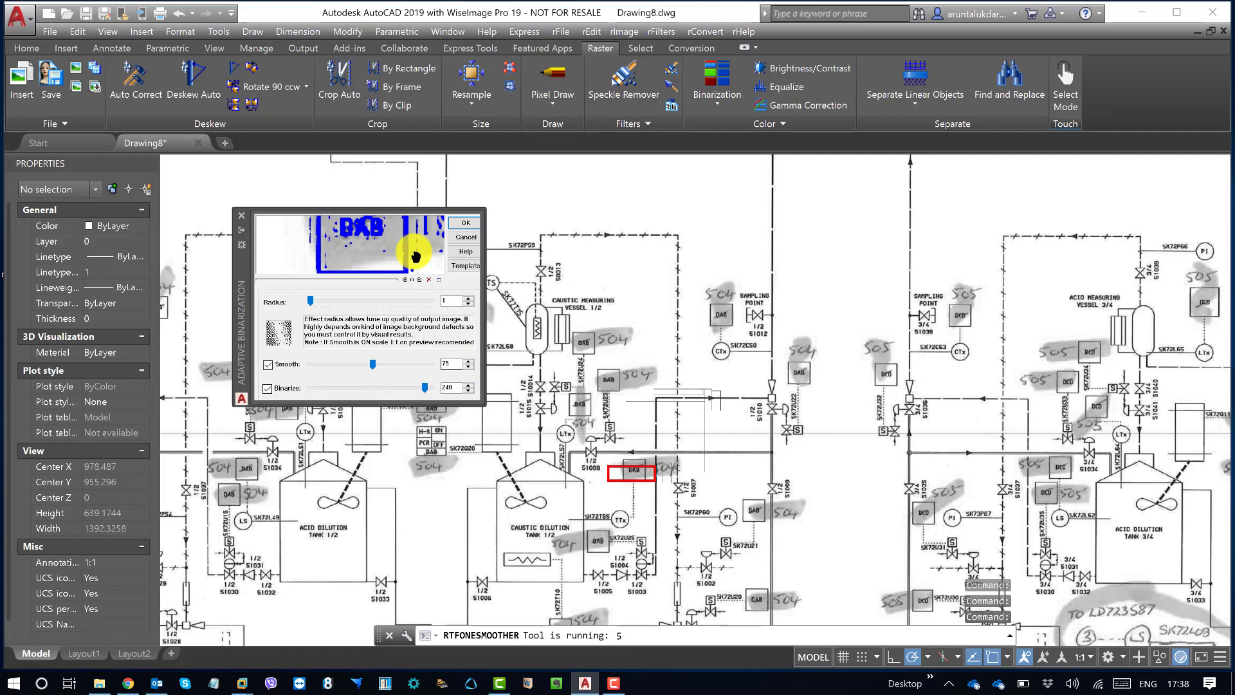
drag(397, 239, 388, 247)
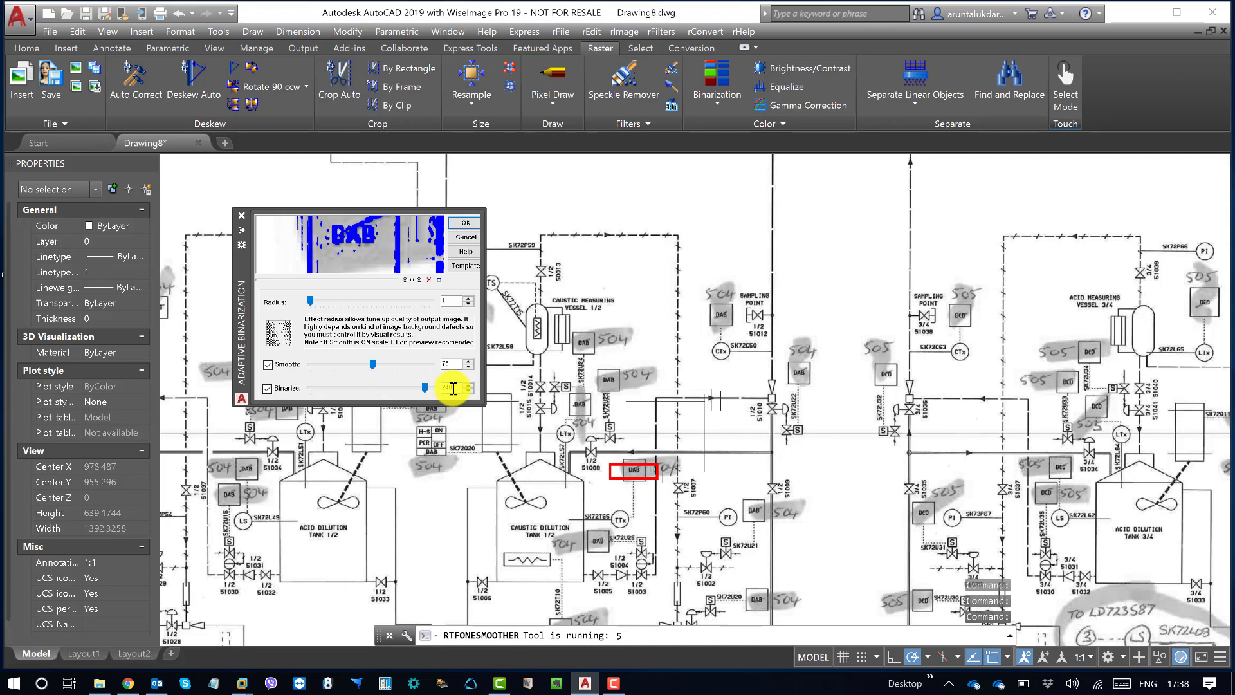
Step: Try binarize thresholds of 230, 240 and 235, comparing the lines and lettering in the preview
drag(456, 388, 444, 388)
text(230)
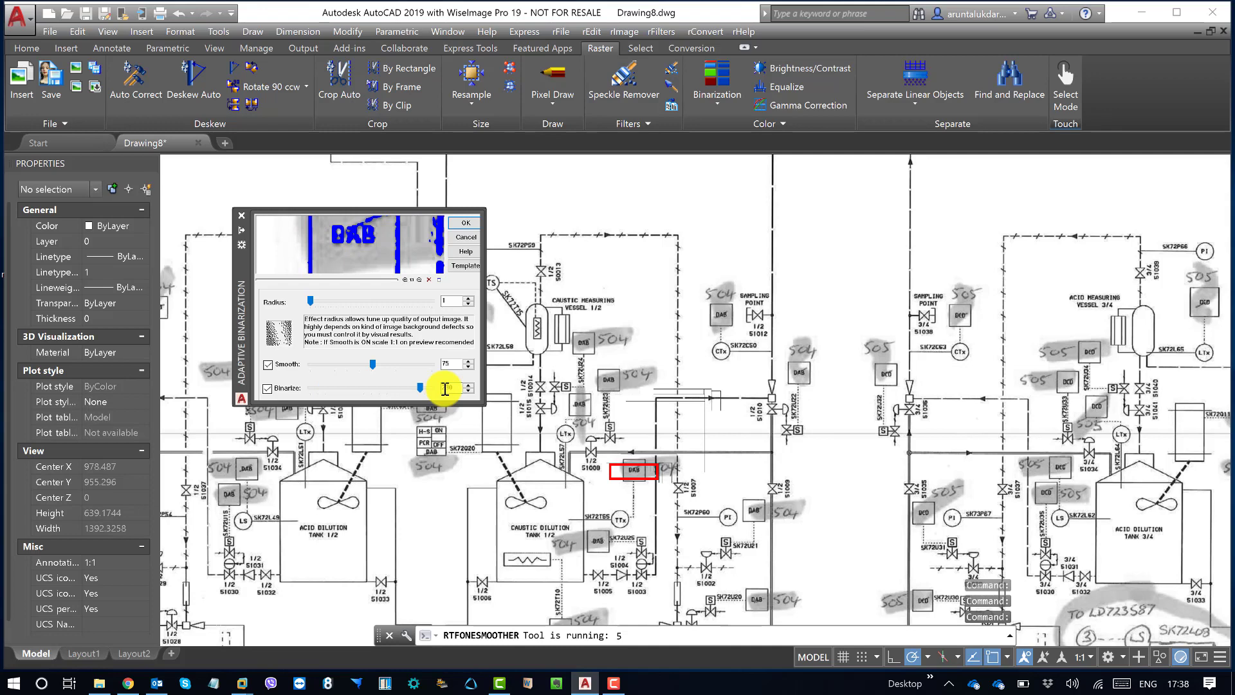
drag(397, 241, 397, 250)
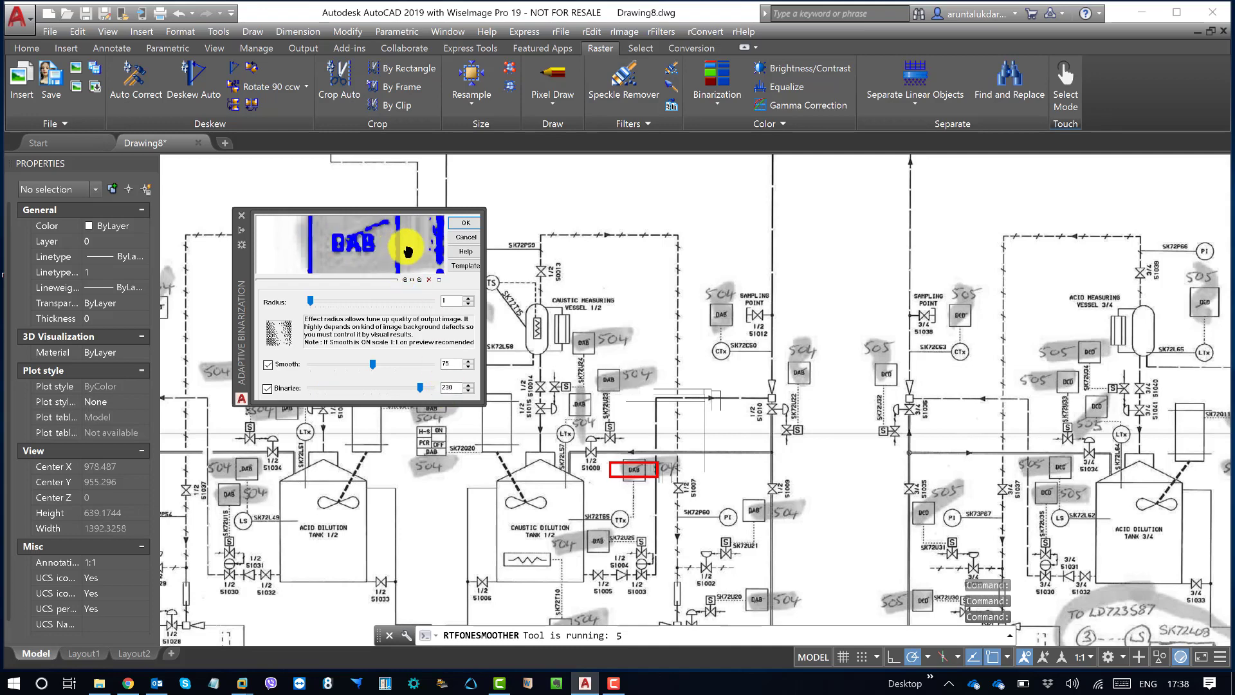
drag(456, 388, 445, 389)
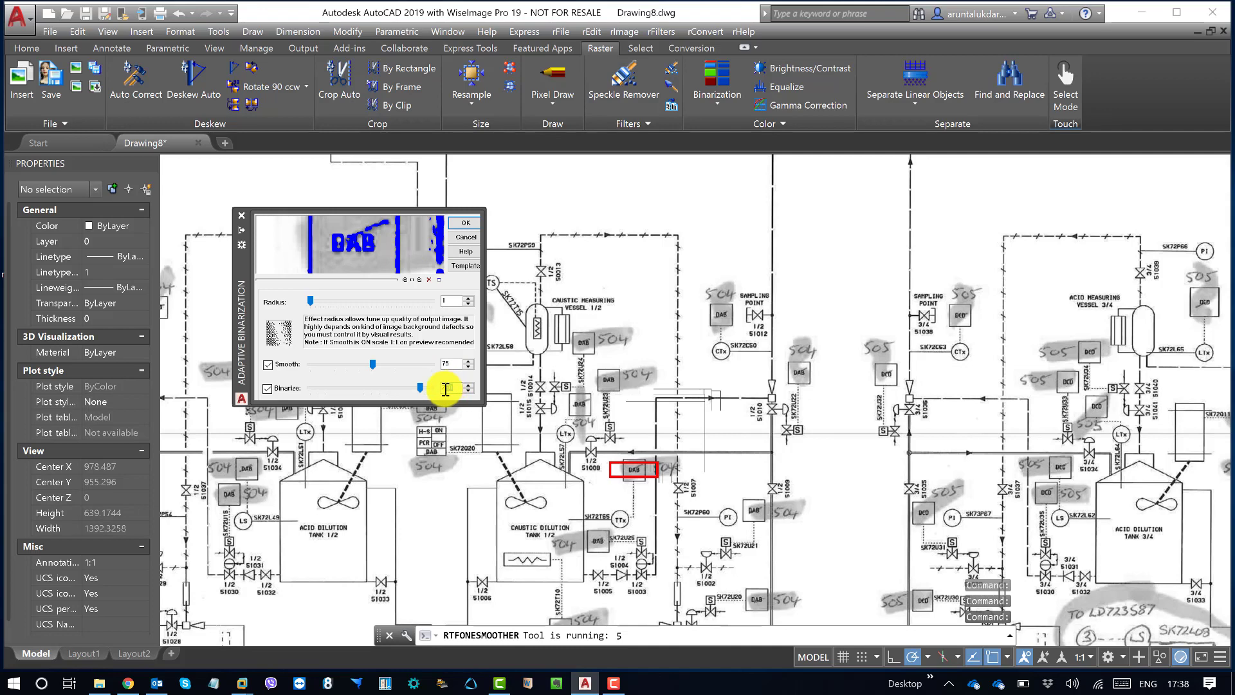
text(240)
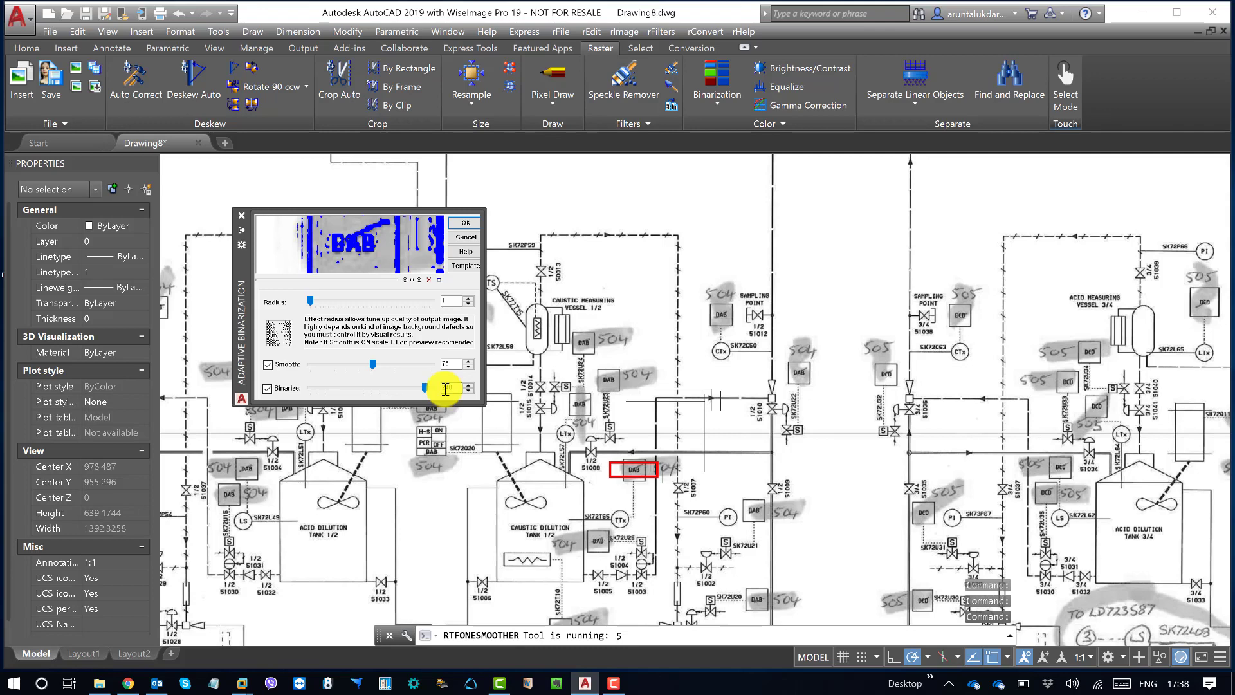
drag(453, 387, 447, 388)
text(35)
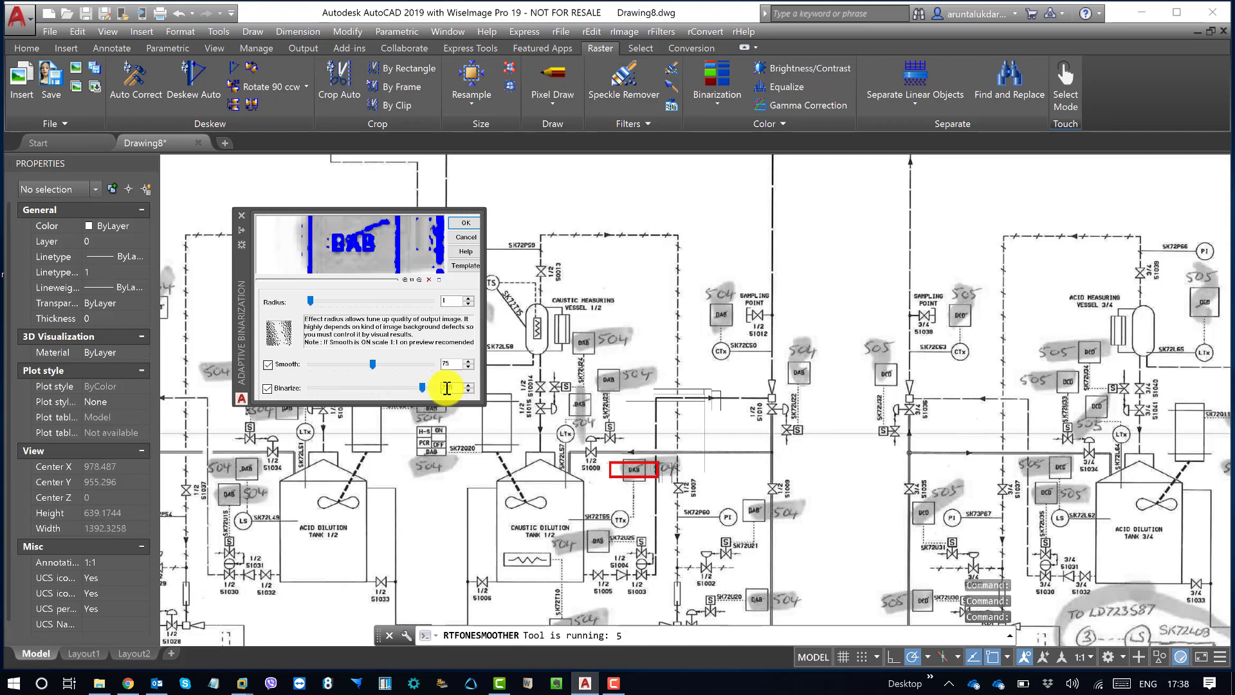
mouse_move(387, 240)
mouse_down()
mouse_move(384, 254)
mouse_move(408, 234)
mouse_move(414, 243)
mouse_move(370, 244)
mouse_move(408, 232)
mouse_move(388, 254)
mouse_move(348, 247)
mouse_up()
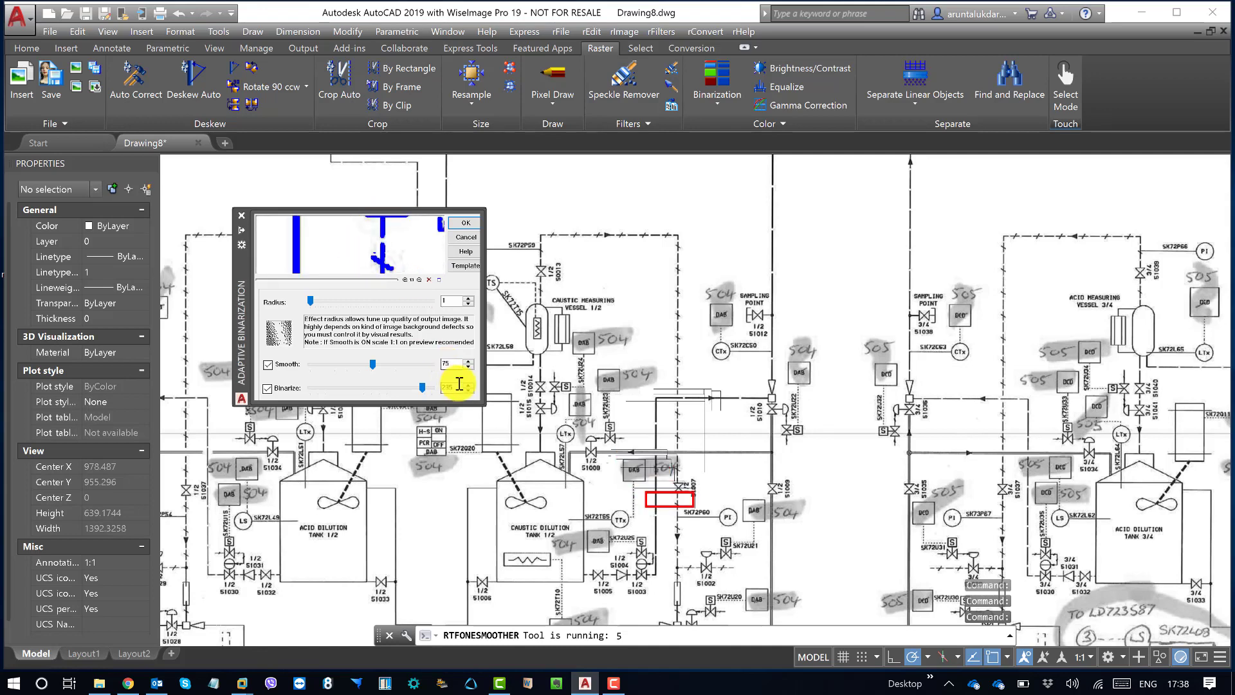
Step: Set the binarize threshold to 240 and run the adaptive binarization on the raster image
drag(458, 387, 442, 386)
key(BackSpace)
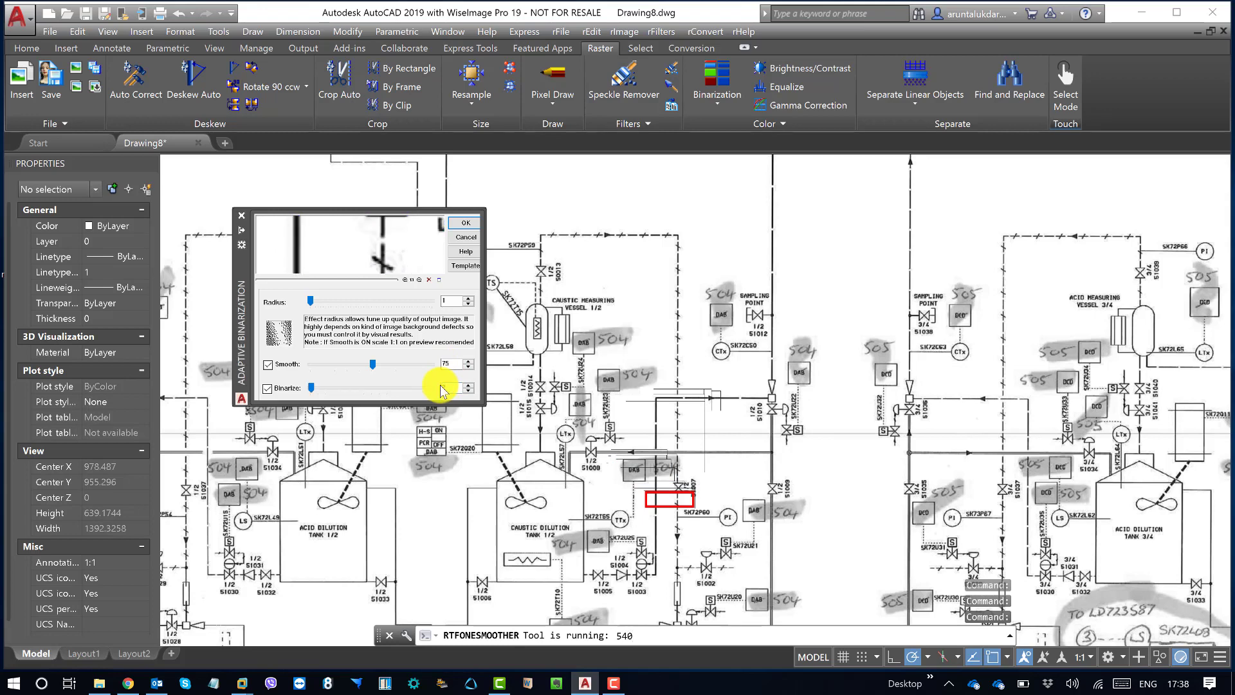
text(2)
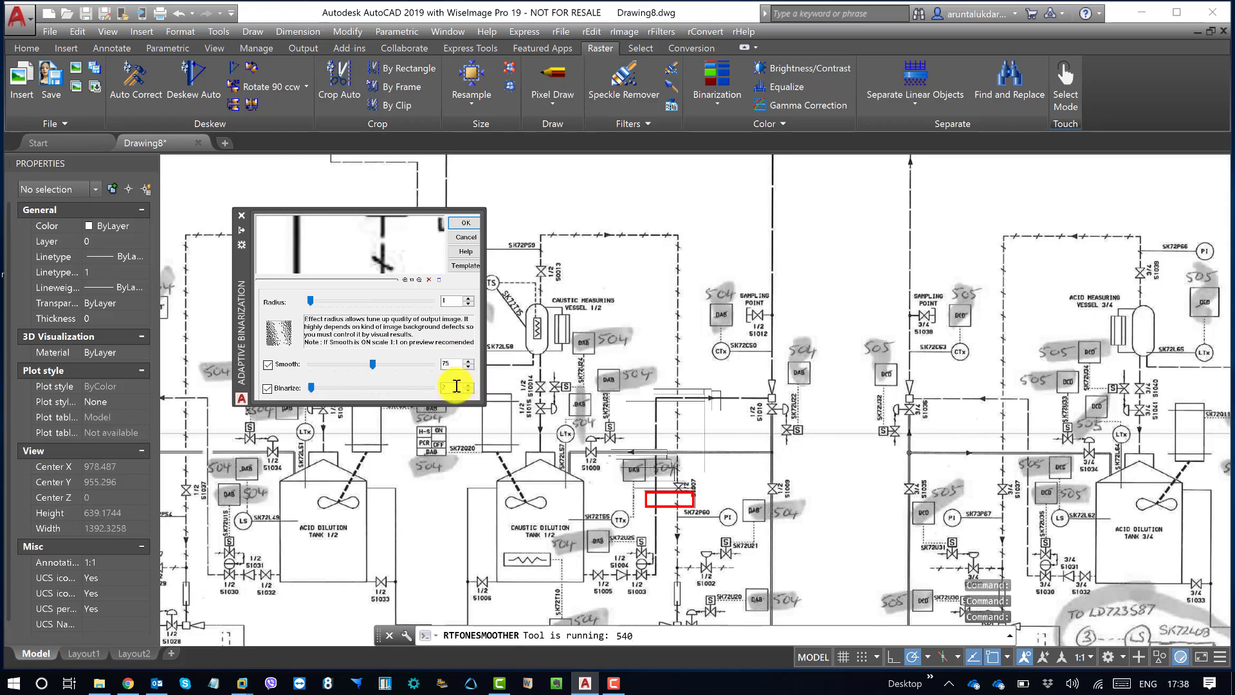
text(40)
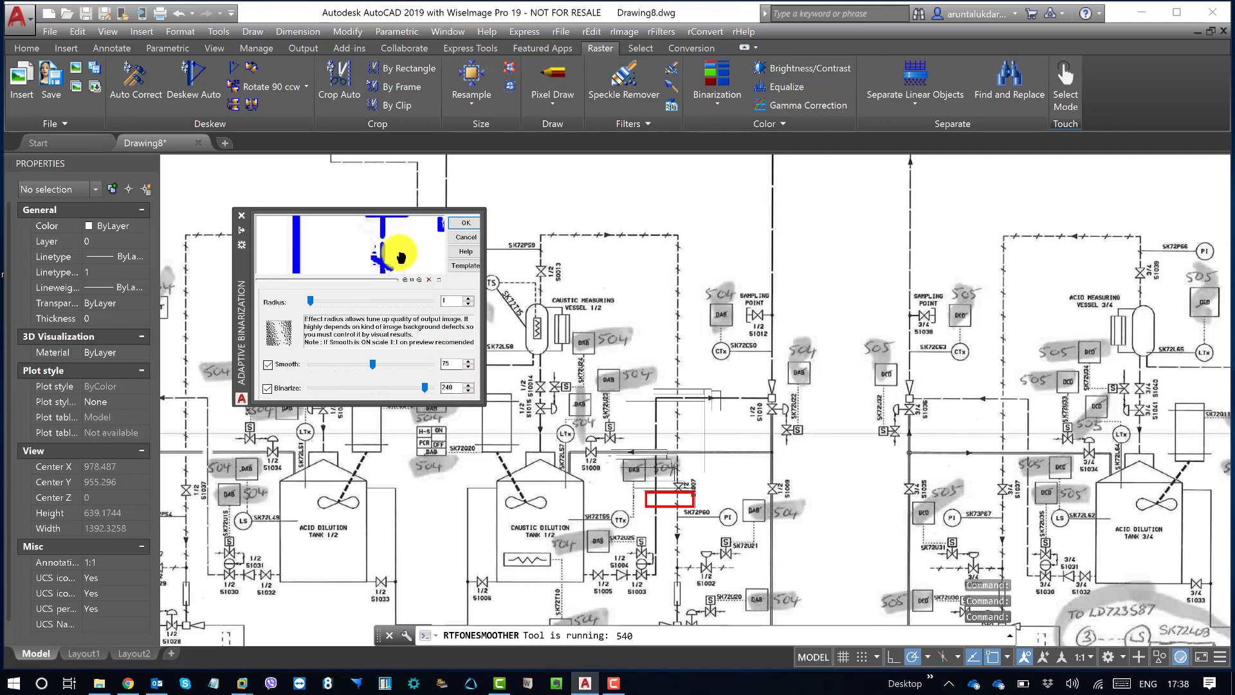
drag(401, 258, 396, 241)
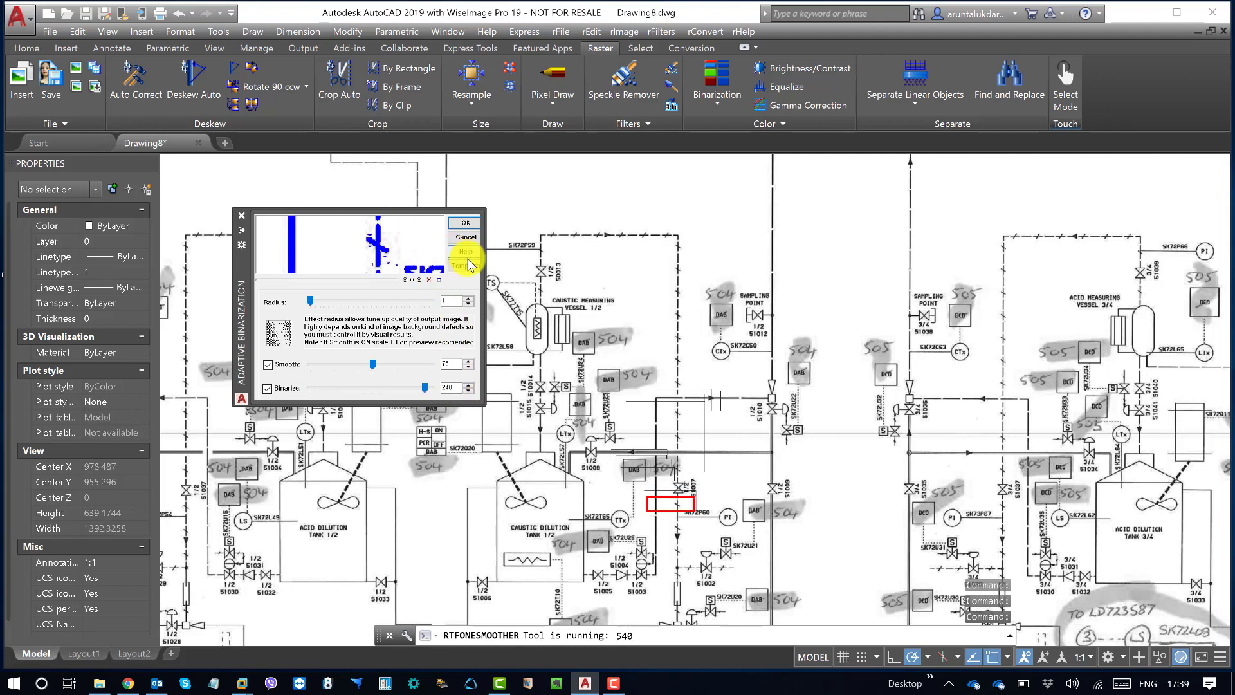
click(468, 265)
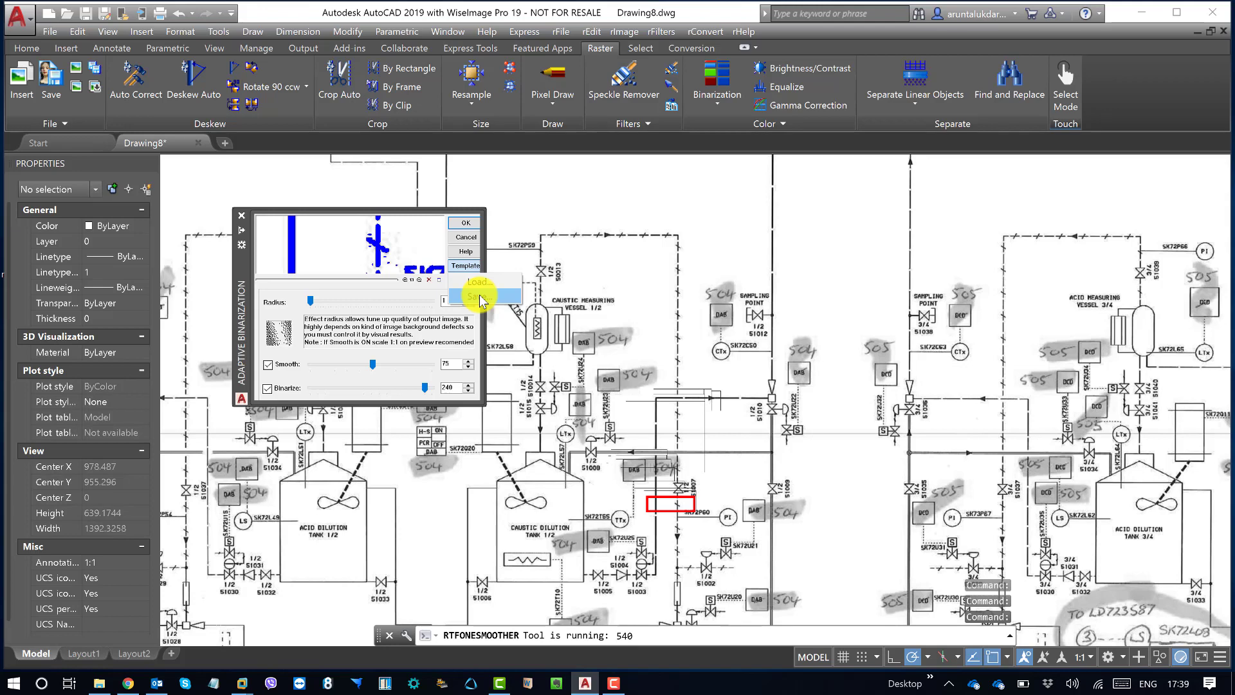
click(467, 222)
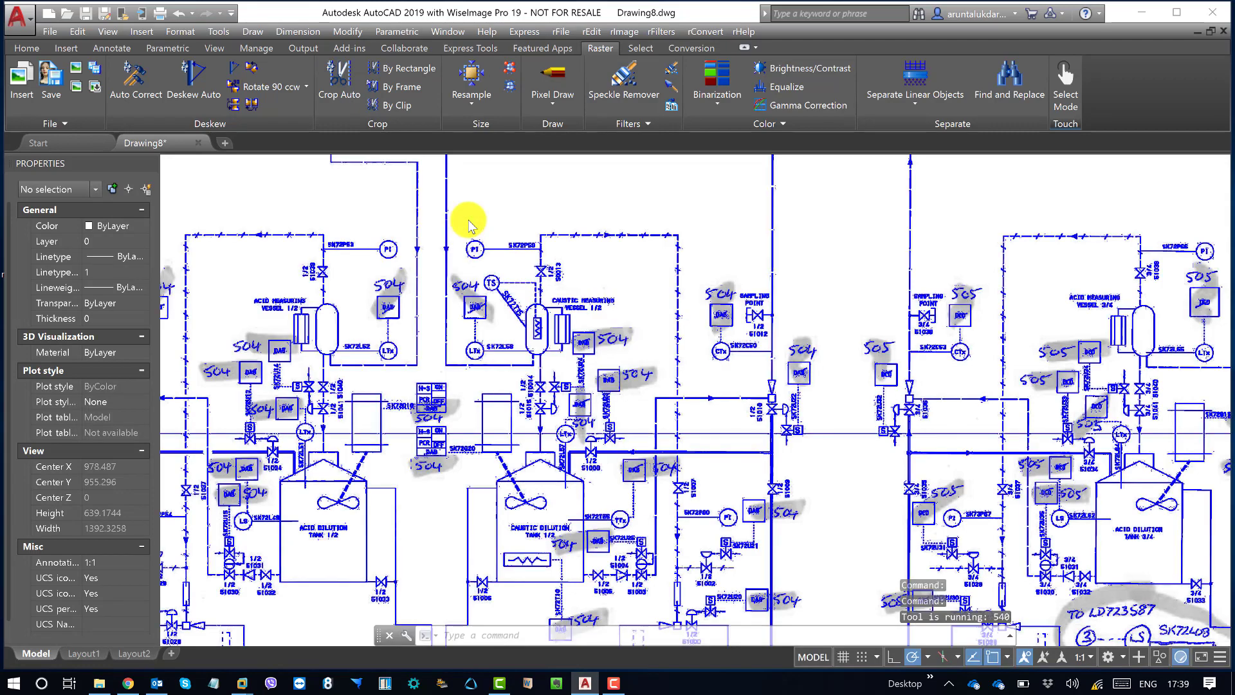
Step: Inspect the binarized linework and the highlighted markups across the whole sheet, and identify the blue raster image by selecting its frame
scroll(405, 170, down, 2)
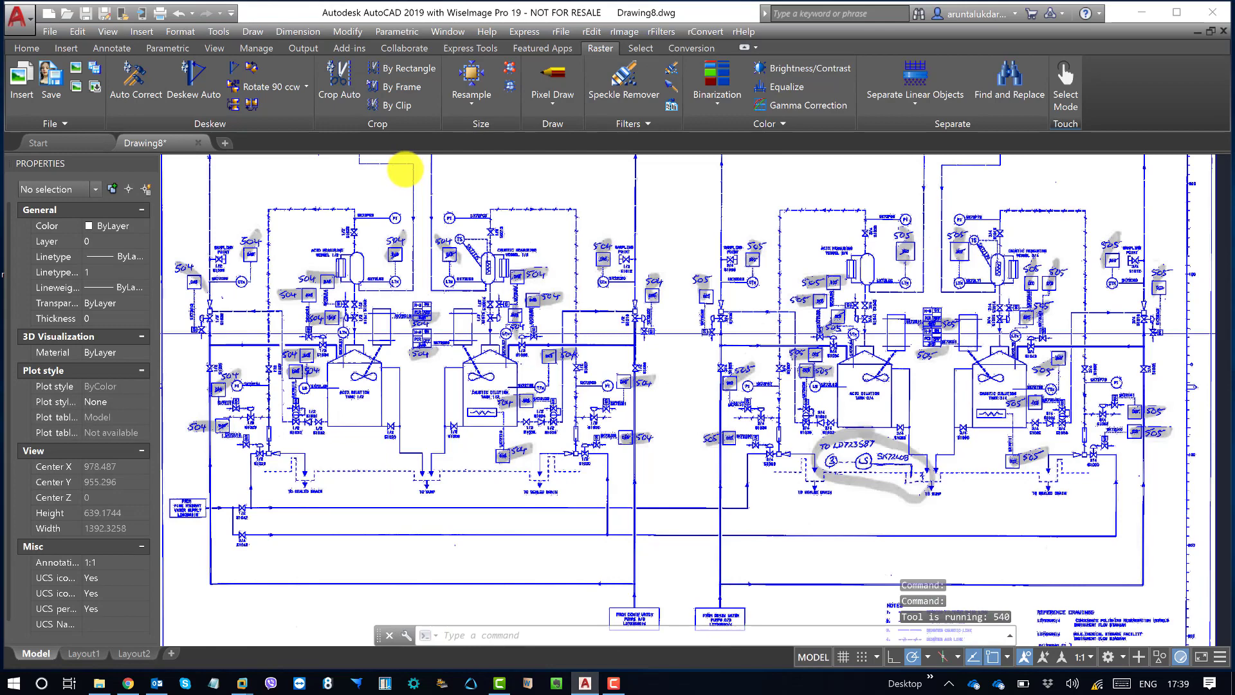
scroll(398, 155, down, 4)
middle_drag(545, 263, 597, 420)
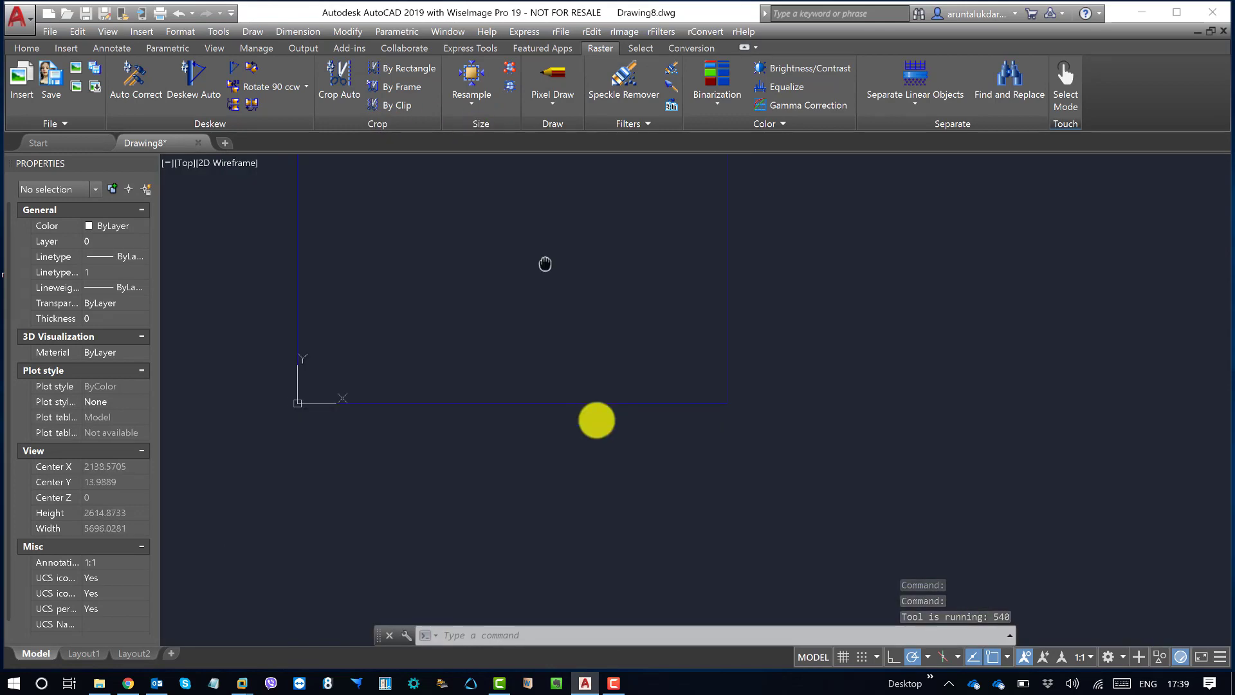
scroll(579, 406, up, 6)
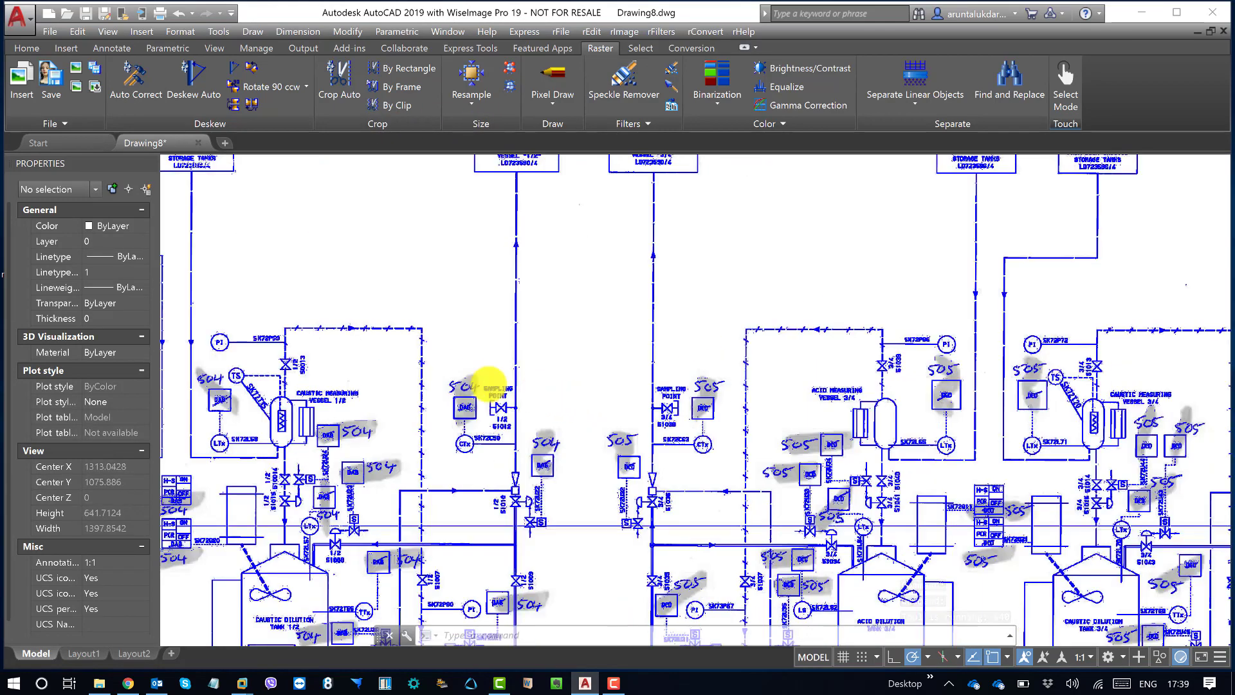
middle_drag(458, 366, 597, 354)
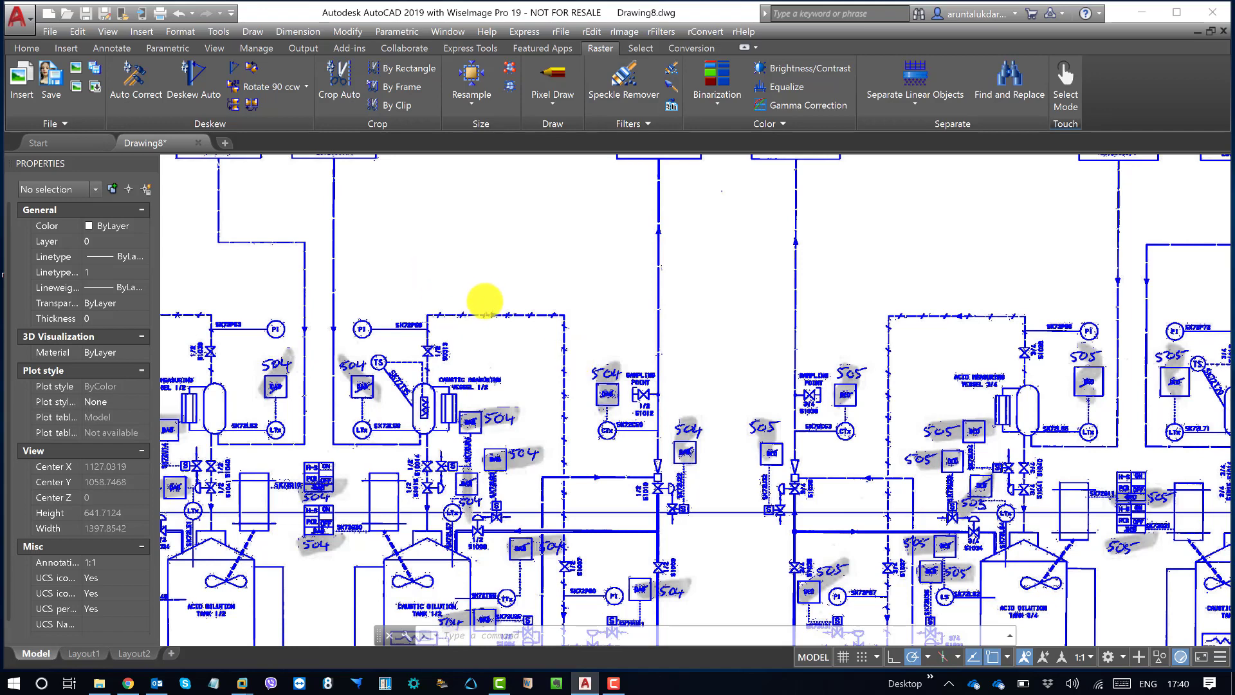
scroll(476, 297, down, 8)
scroll(469, 249, up, 4)
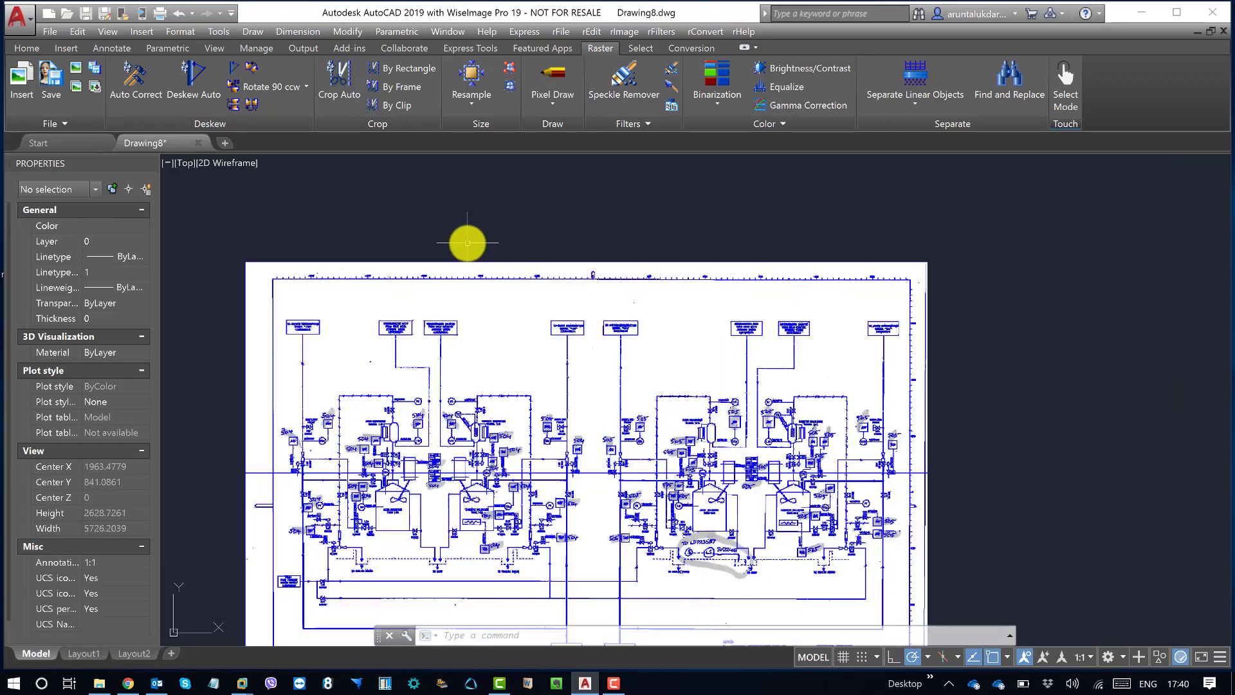
click(435, 261)
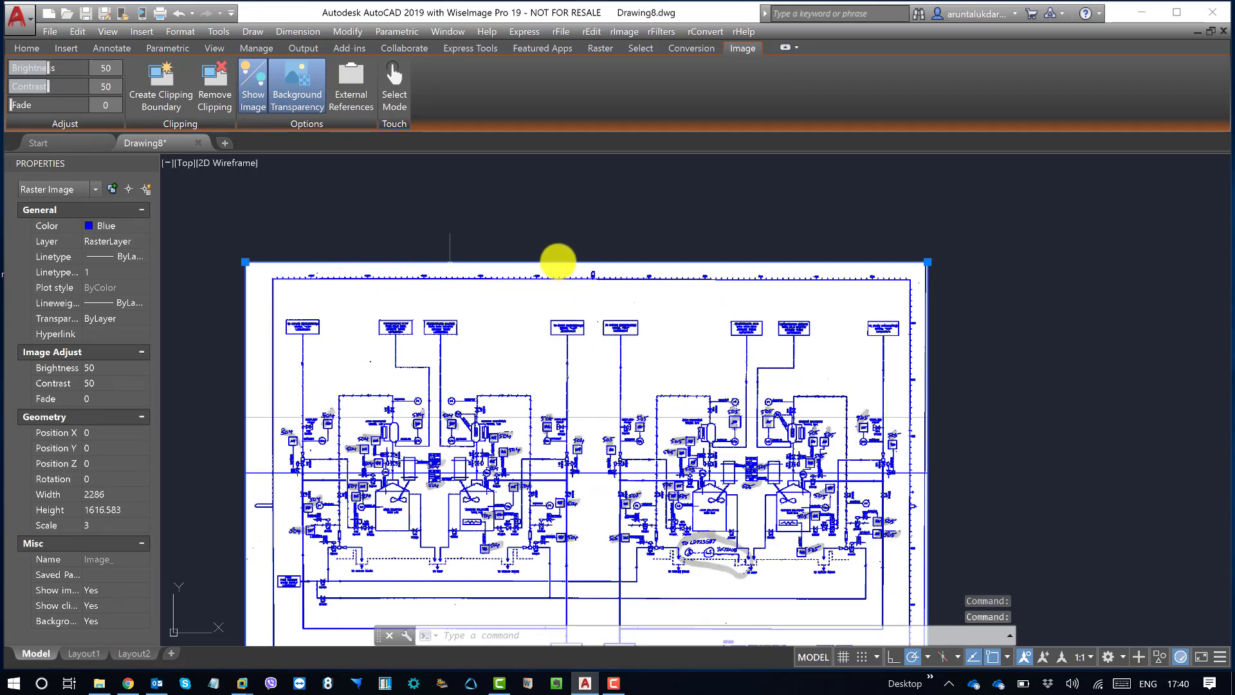
key(Escape)
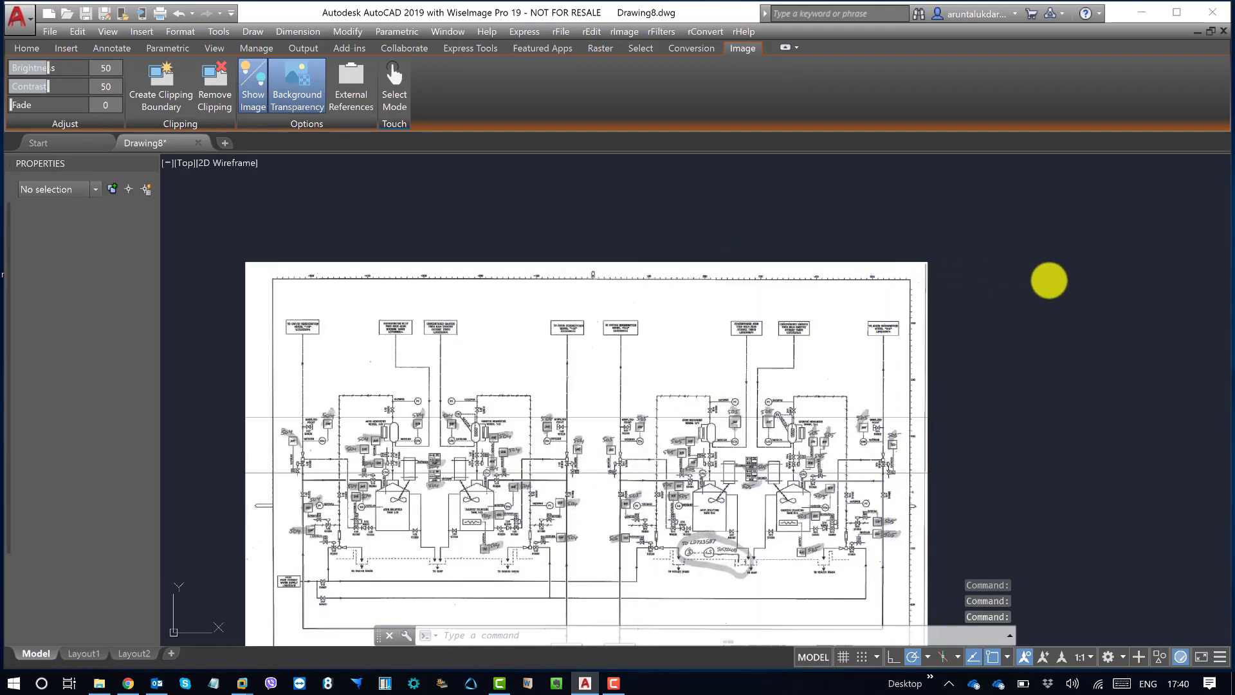
Step: Check the blue binarized linework beside the grey original, and choose the image on RasterLayer for saving under a new name
scroll(802, 309, down, 3)
middle_drag(874, 316, 499, 317)
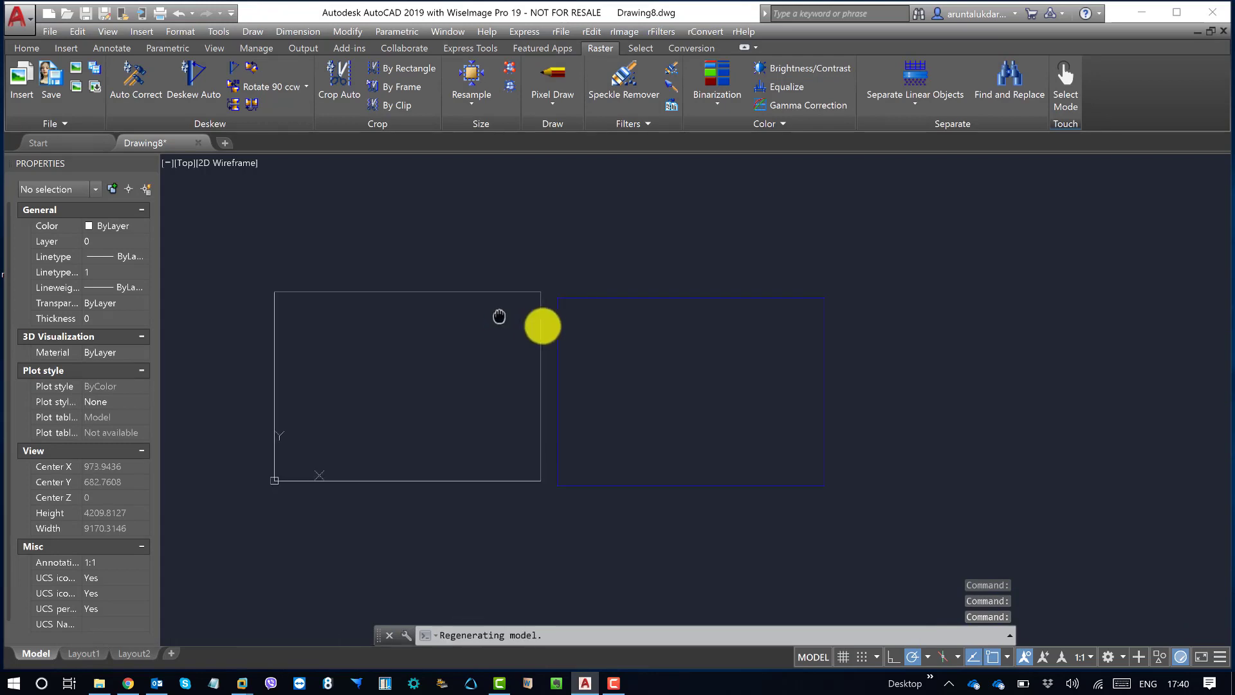
scroll(554, 332, up, 3)
mouse_move(764, 384)
middle_down()
mouse_move(515, 298)
mouse_move(508, 337)
middle_up()
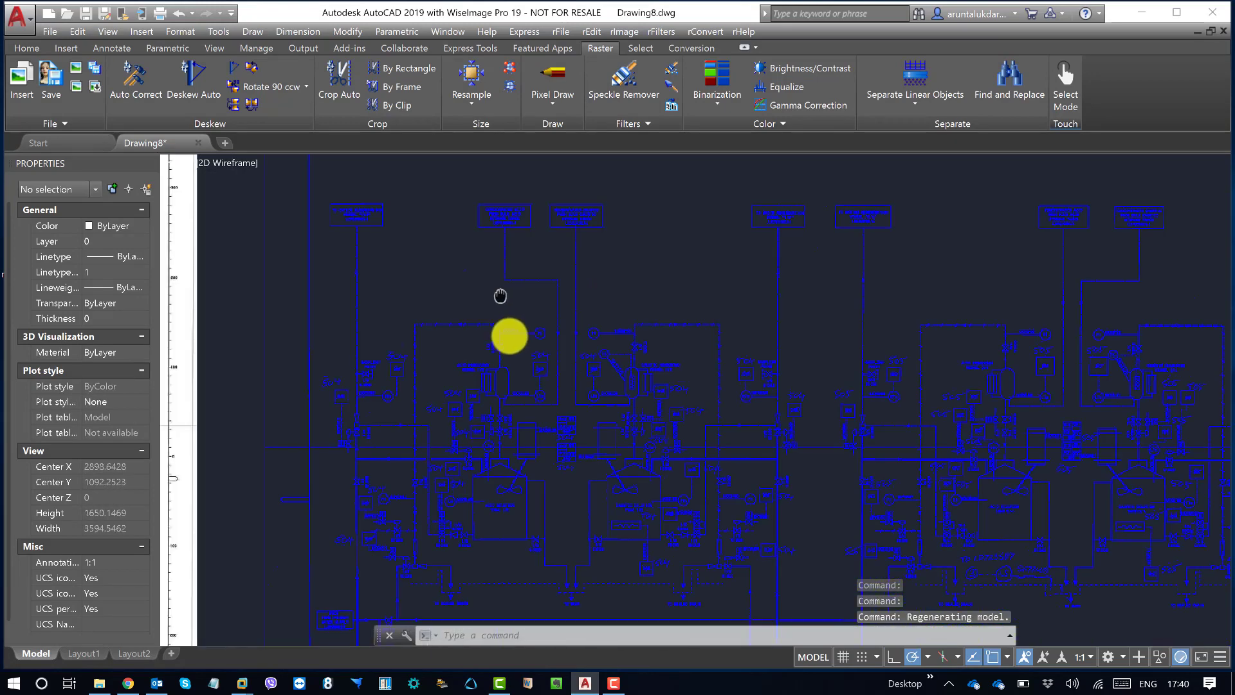
scroll(509, 336, up, 5)
middle_drag(642, 350, 632, 279)
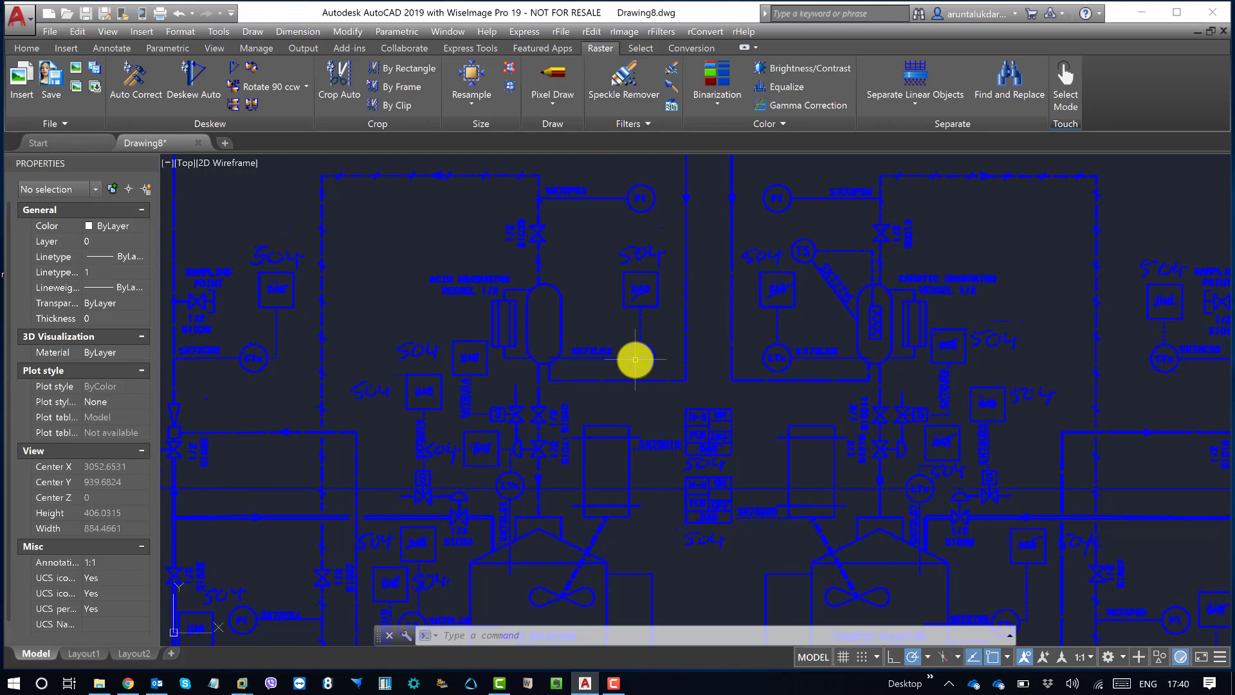
click(95, 68)
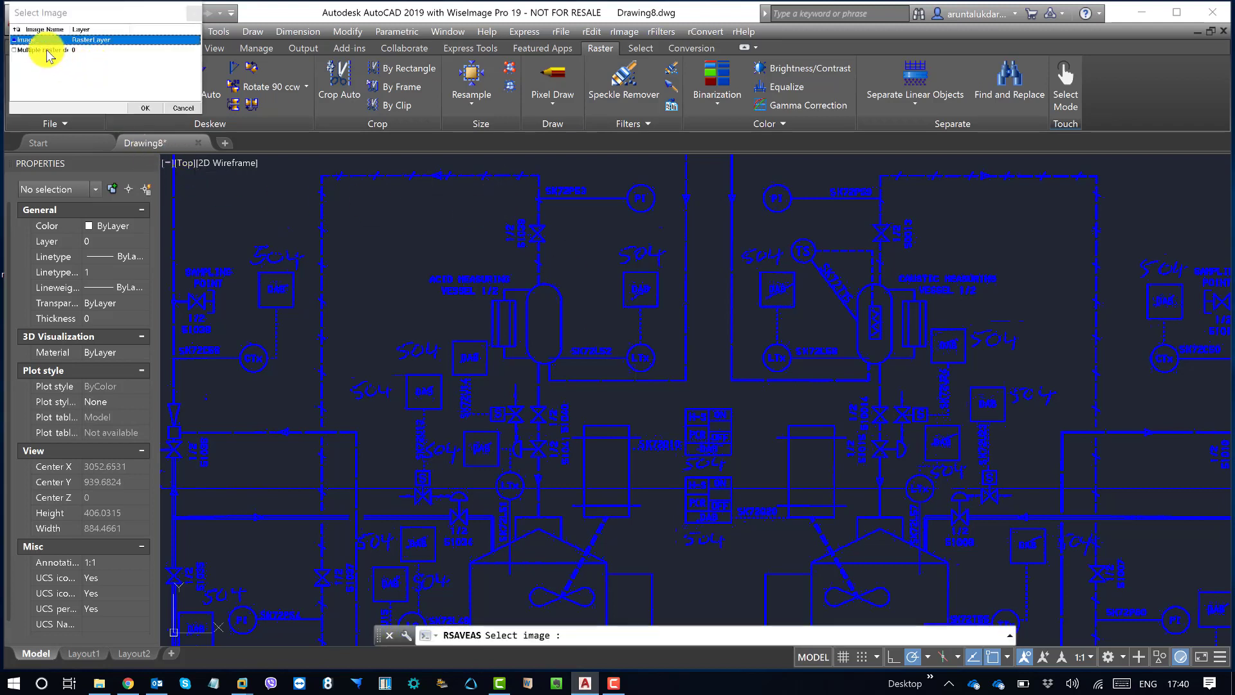
click(57, 49)
click(24, 39)
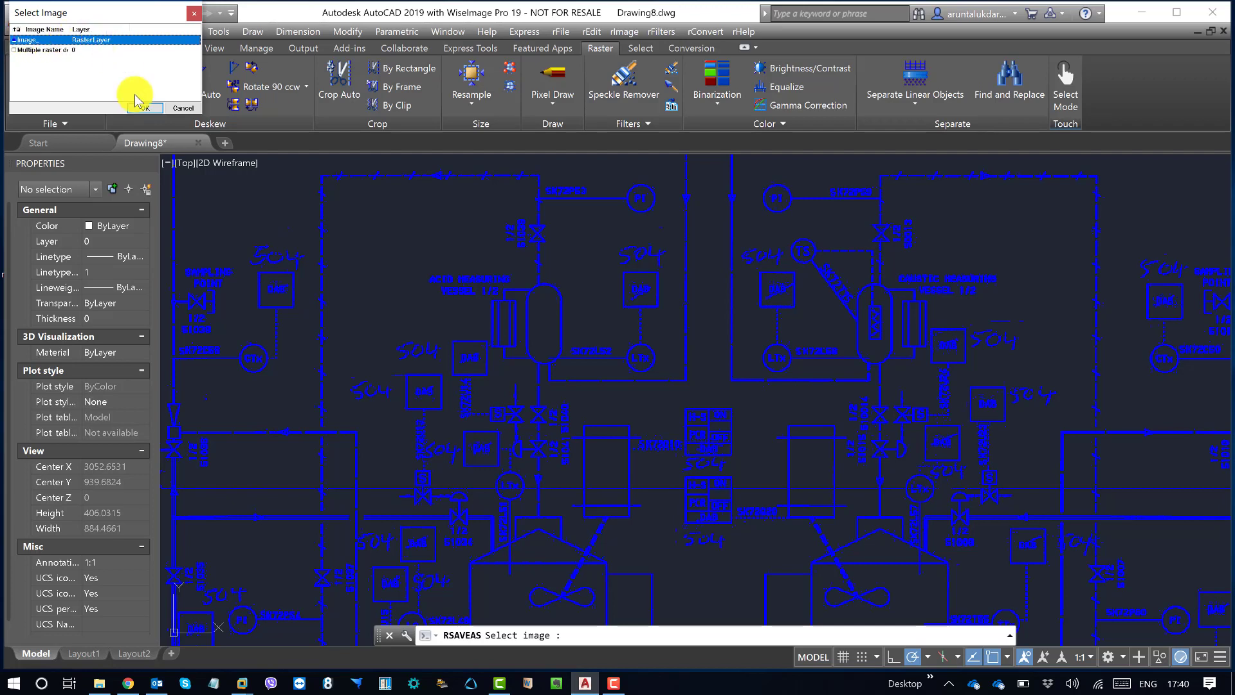
click(145, 108)
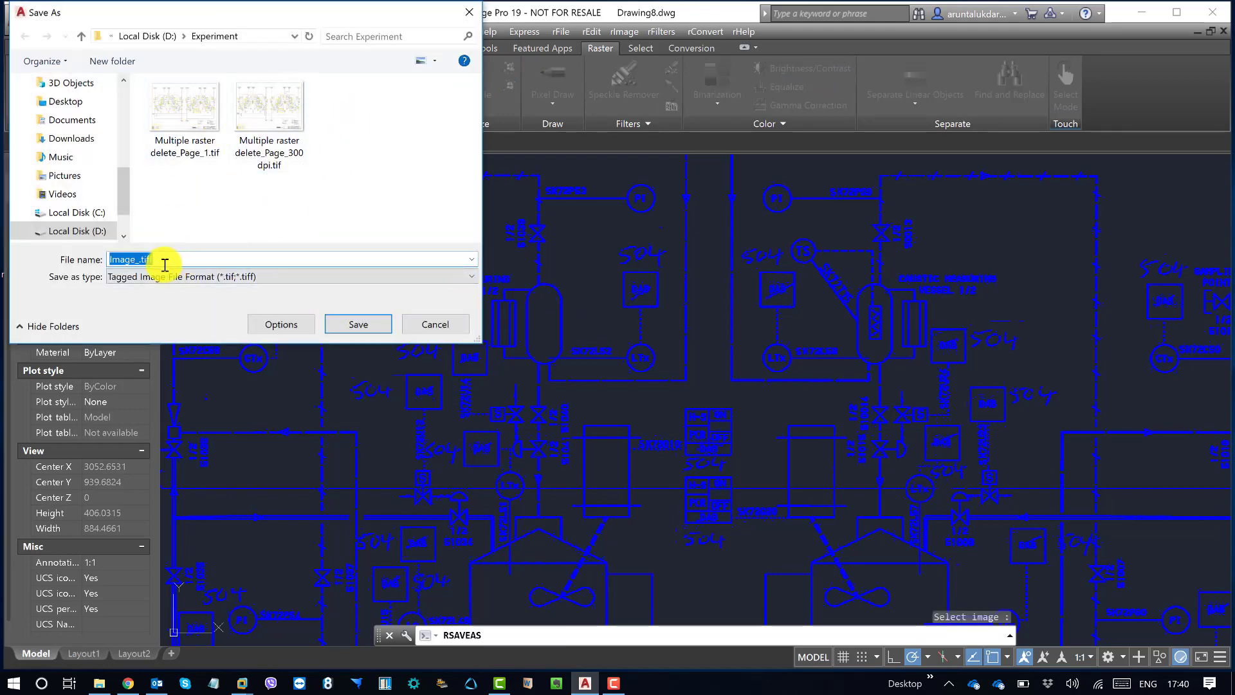
Step: Name the output file Image.tiff and keep Tagged Image File Format as its type
click(215, 278)
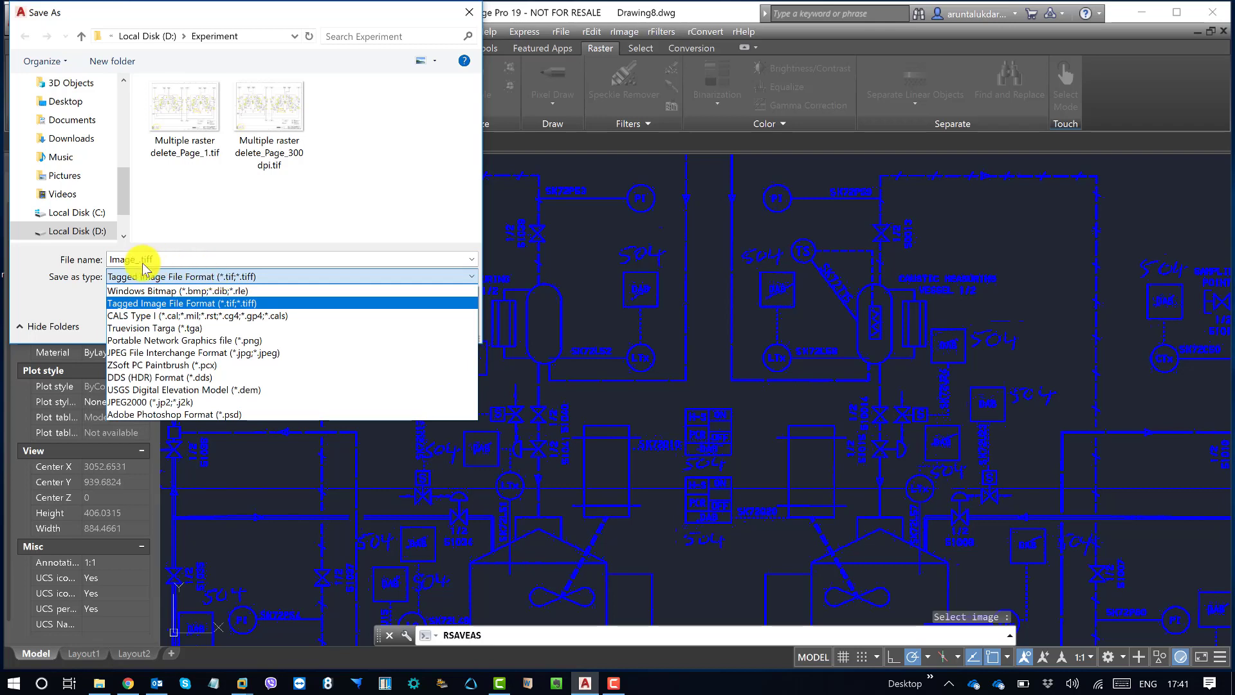
click(124, 260)
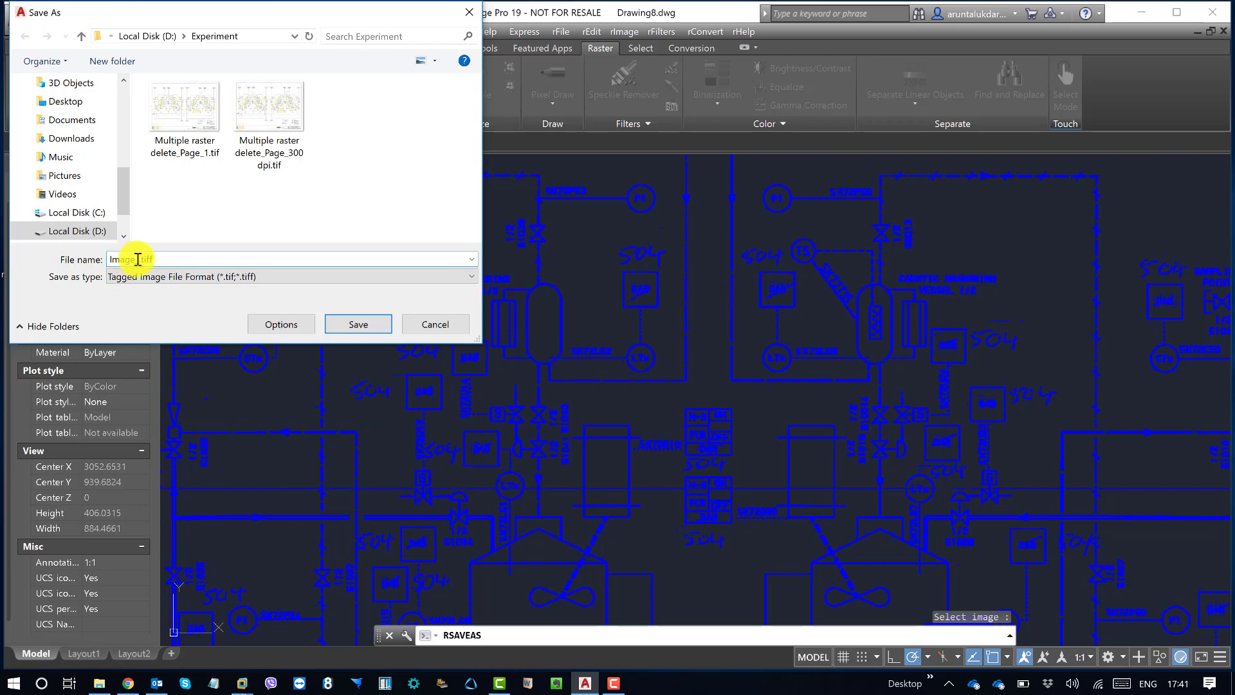
text(_)
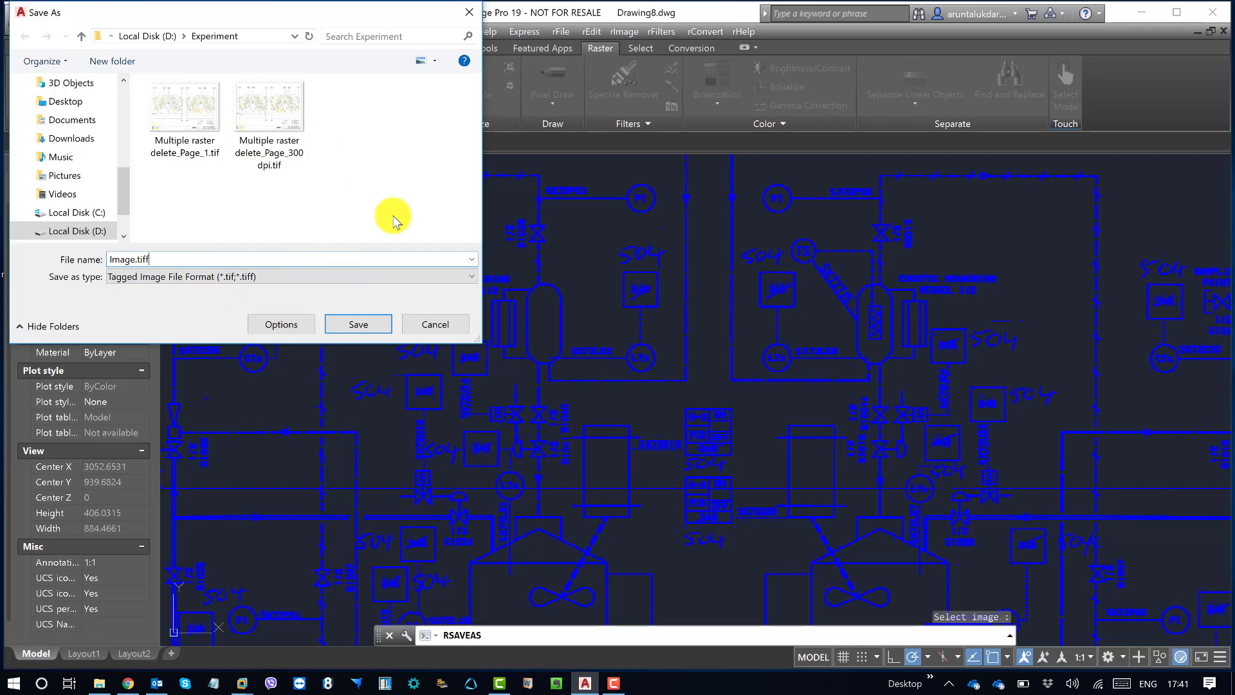
click(359, 325)
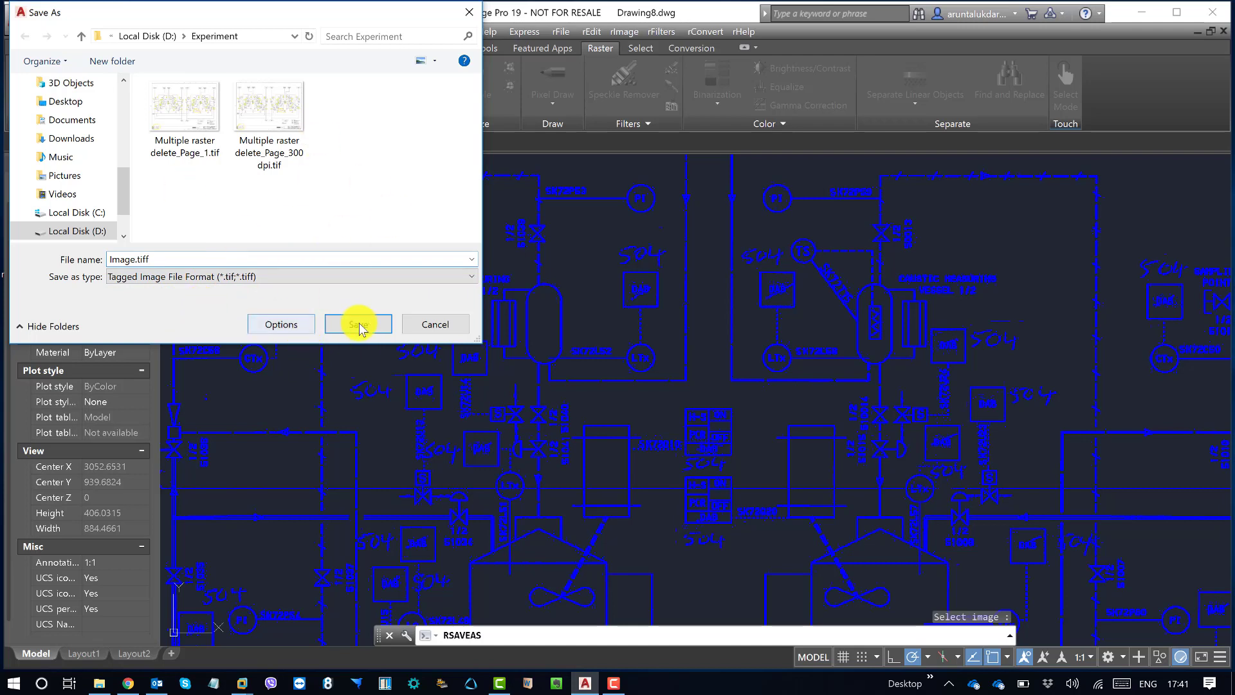
Step: Keep CCITT Group 4 compression in the TIFF options and save Image.tiff in the Experiment folder on D:
click(290, 326)
mouse_move(251, 90)
mouse_down()
mouse_move(815, 124)
mouse_move(834, 137)
mouse_up()
click(845, 178)
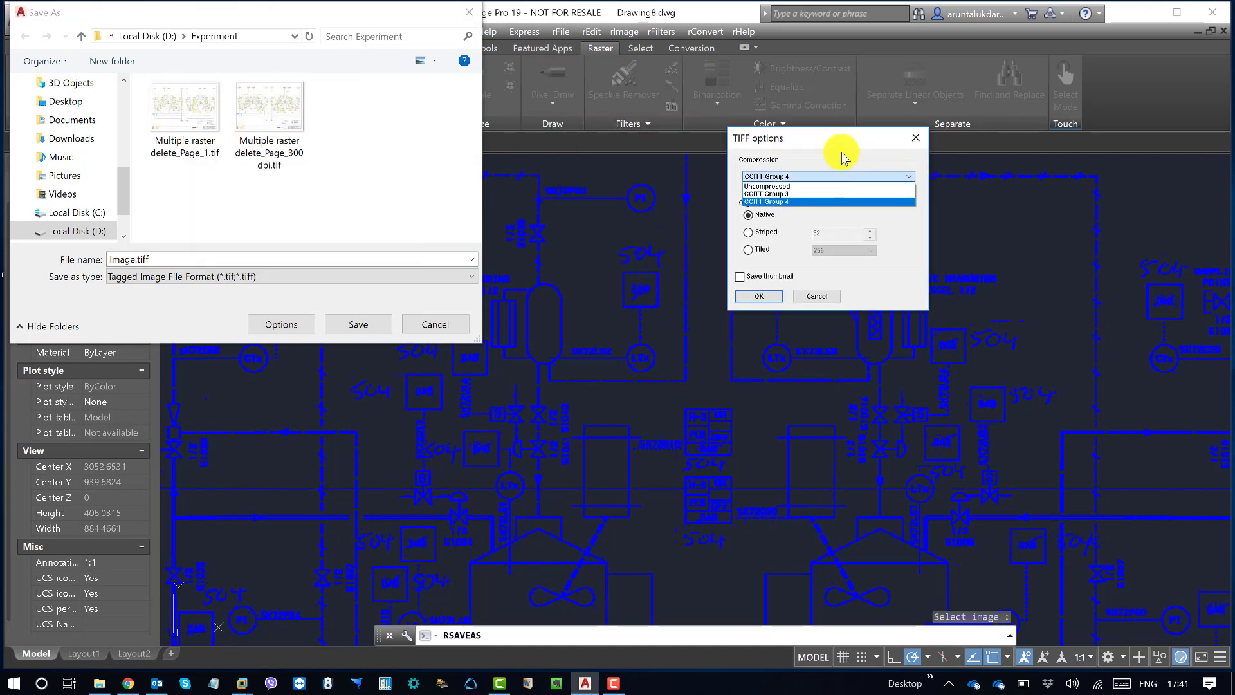
click(845, 157)
click(749, 296)
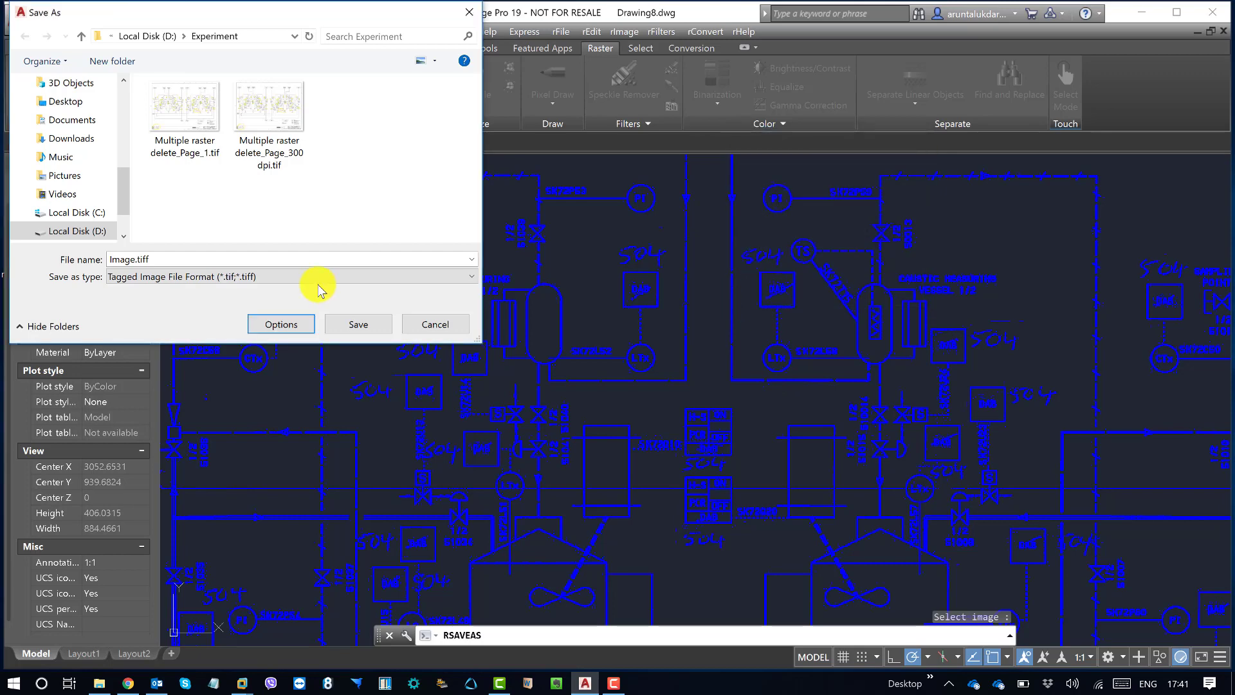
click(359, 323)
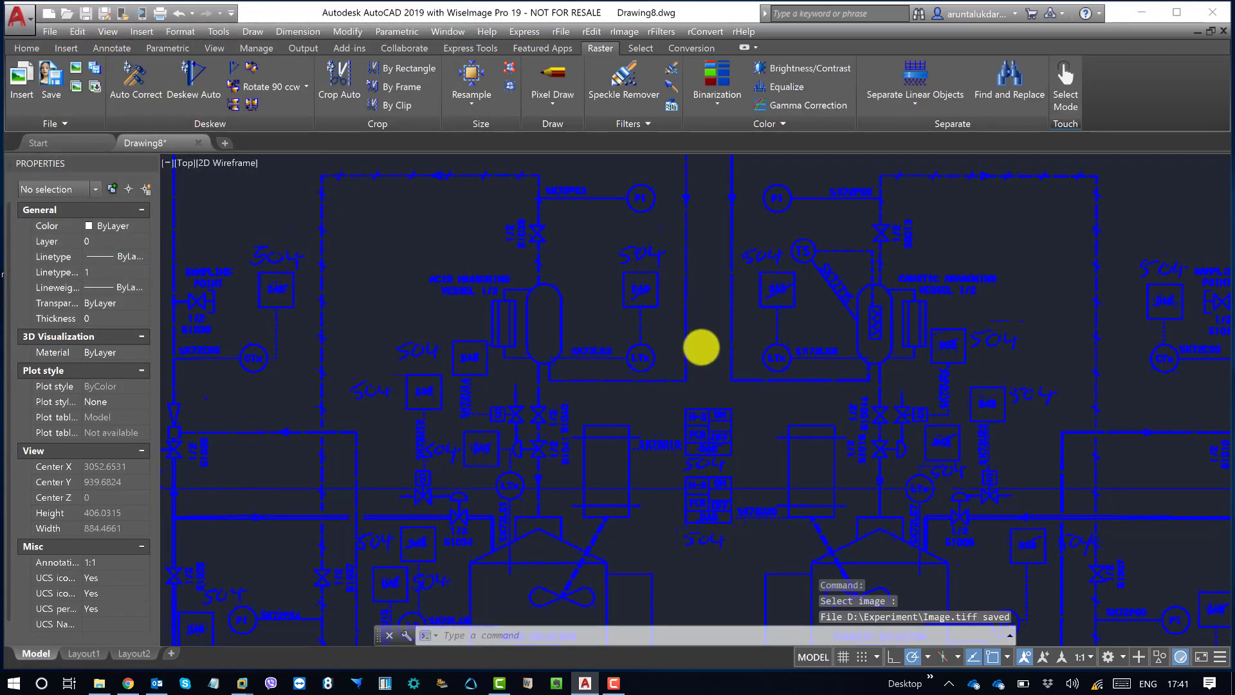
Step: Close Drawing8.dwg without saving its changes
scroll(694, 333, down, 3)
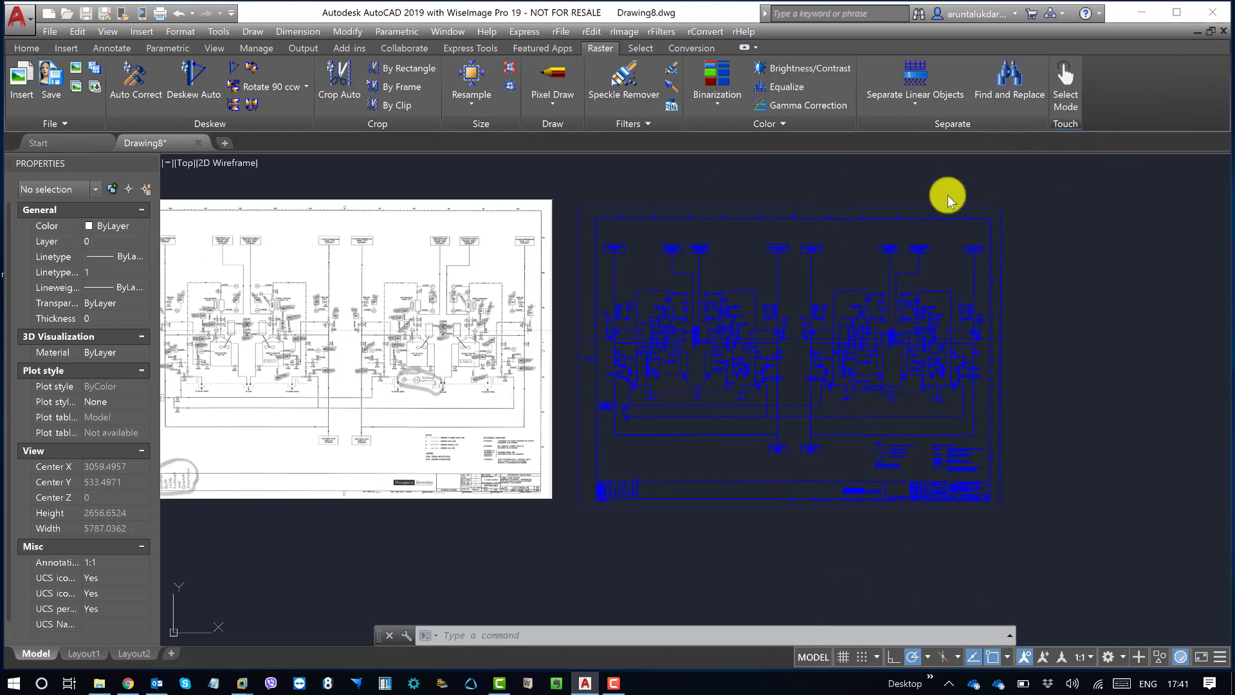
key(ctrl+F4)
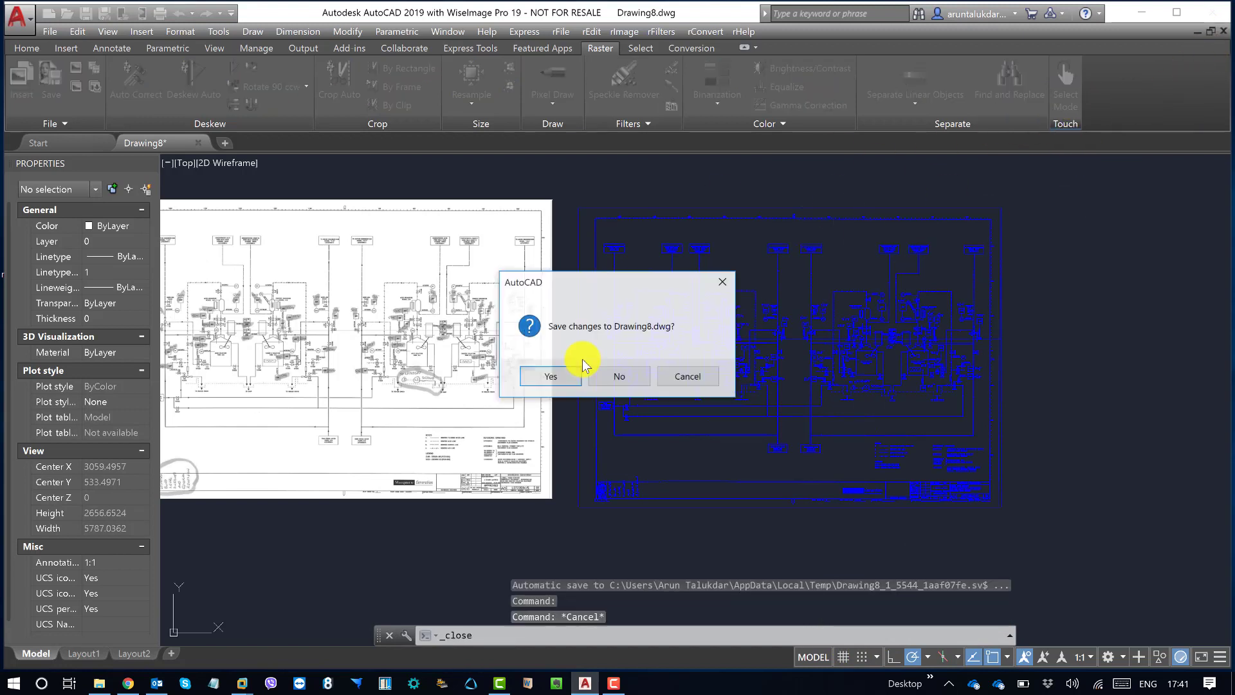
click(621, 376)
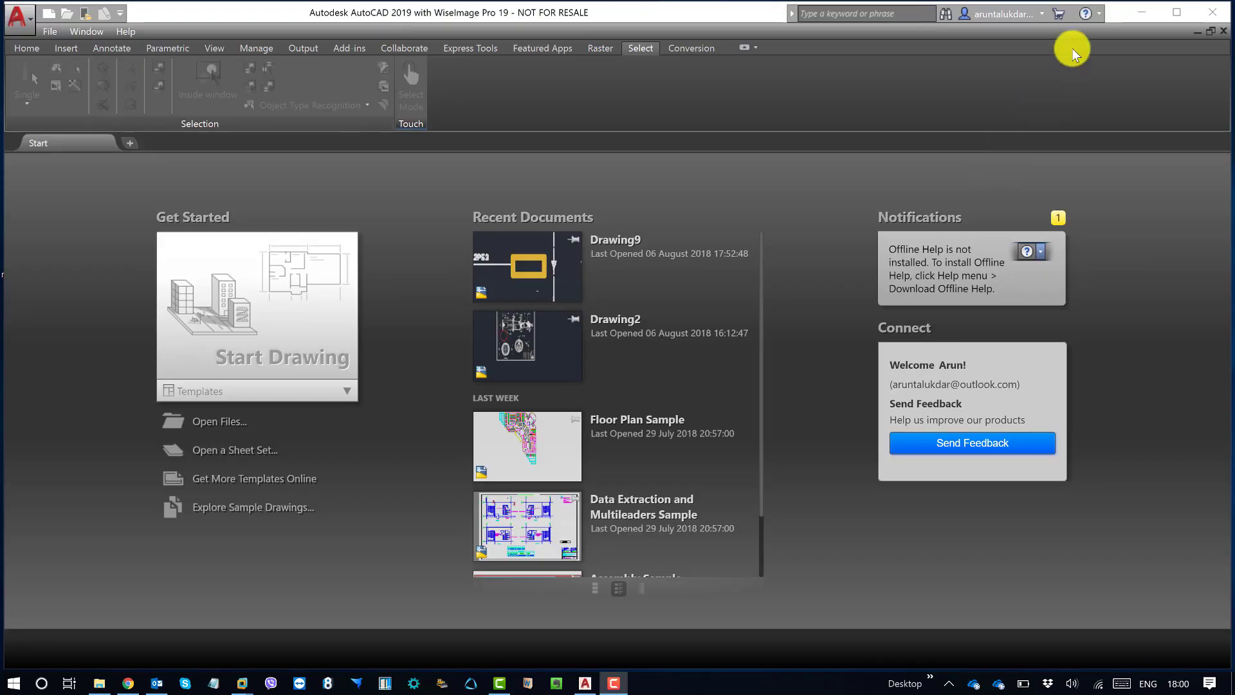
Step: Switch to File Explorer and examine the resolution, bit depth and compression of Image.tiff in its properties
click(1144, 14)
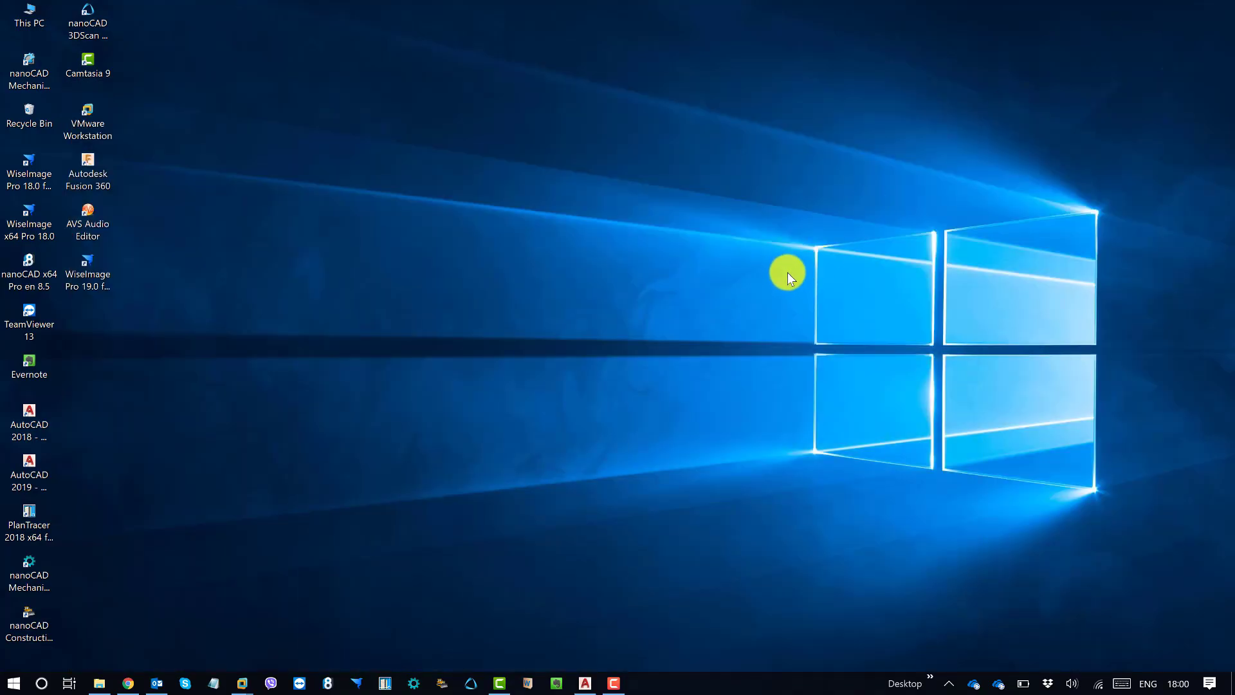
click(99, 681)
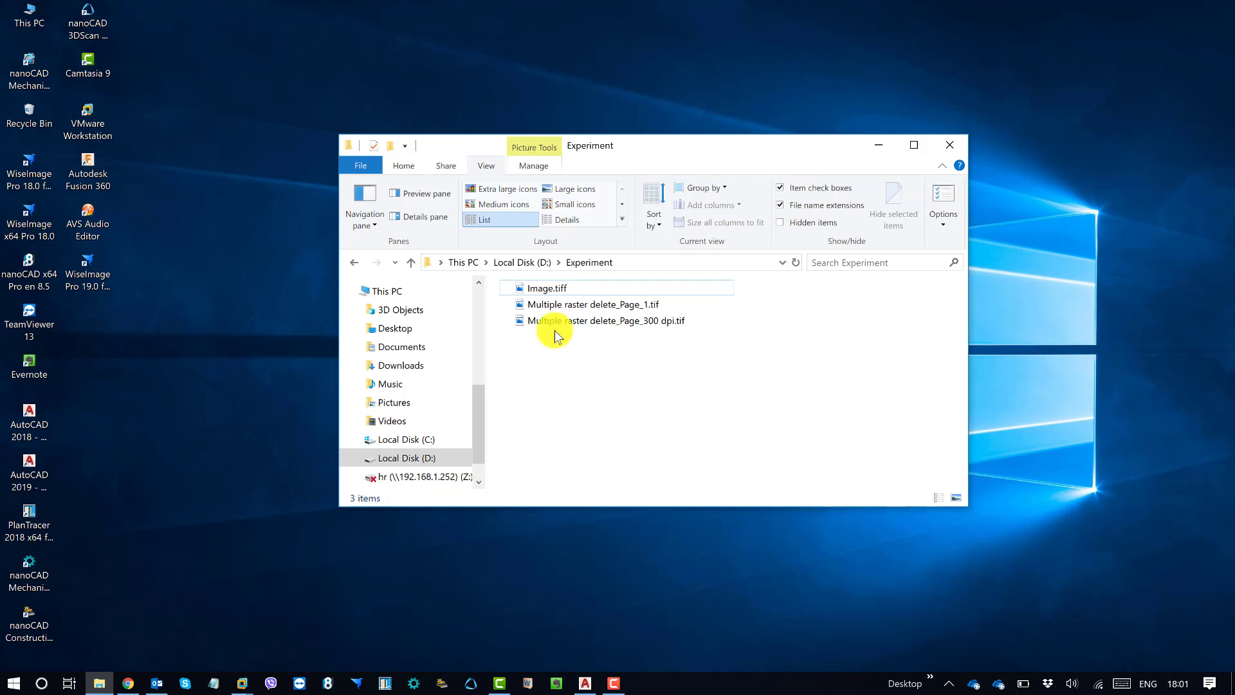
right_click(559, 290)
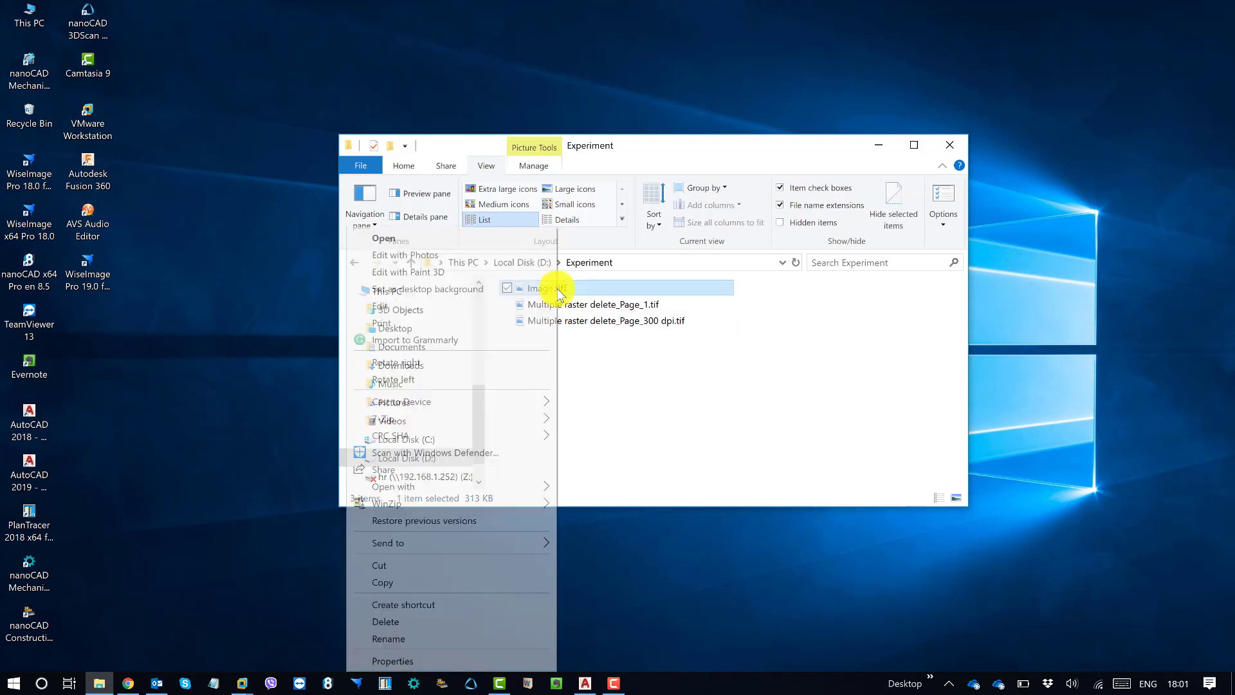
click(404, 661)
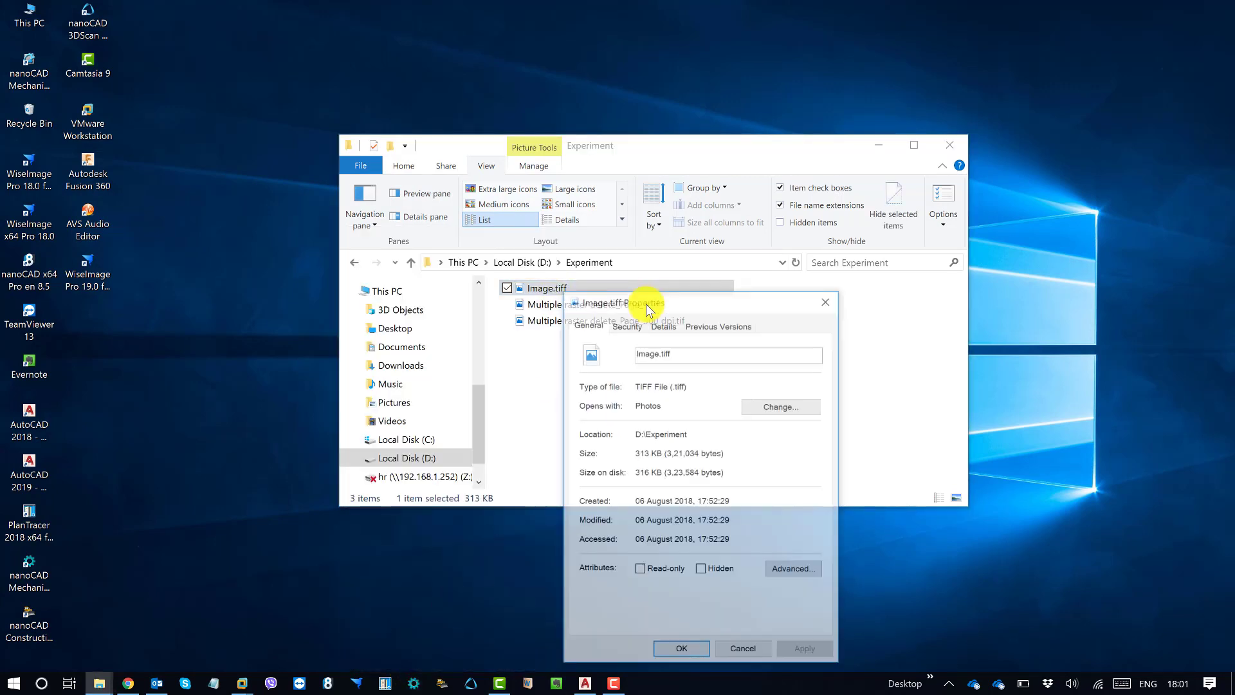
click(666, 324)
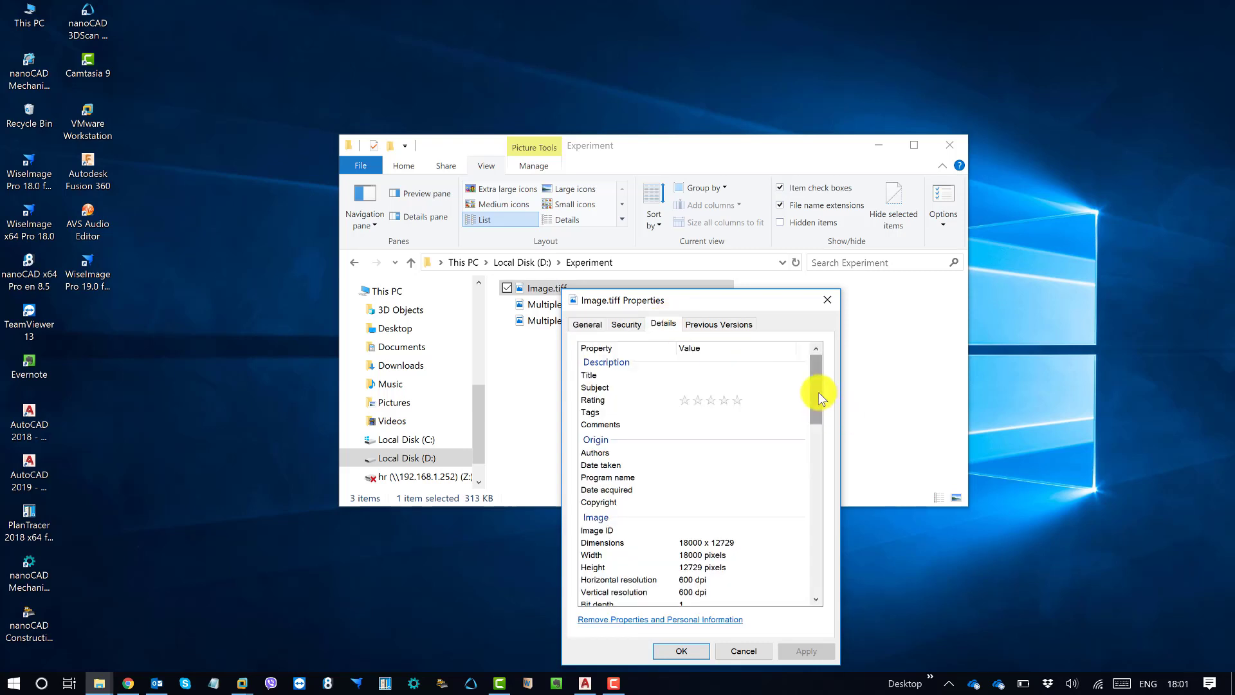
drag(821, 394, 817, 432)
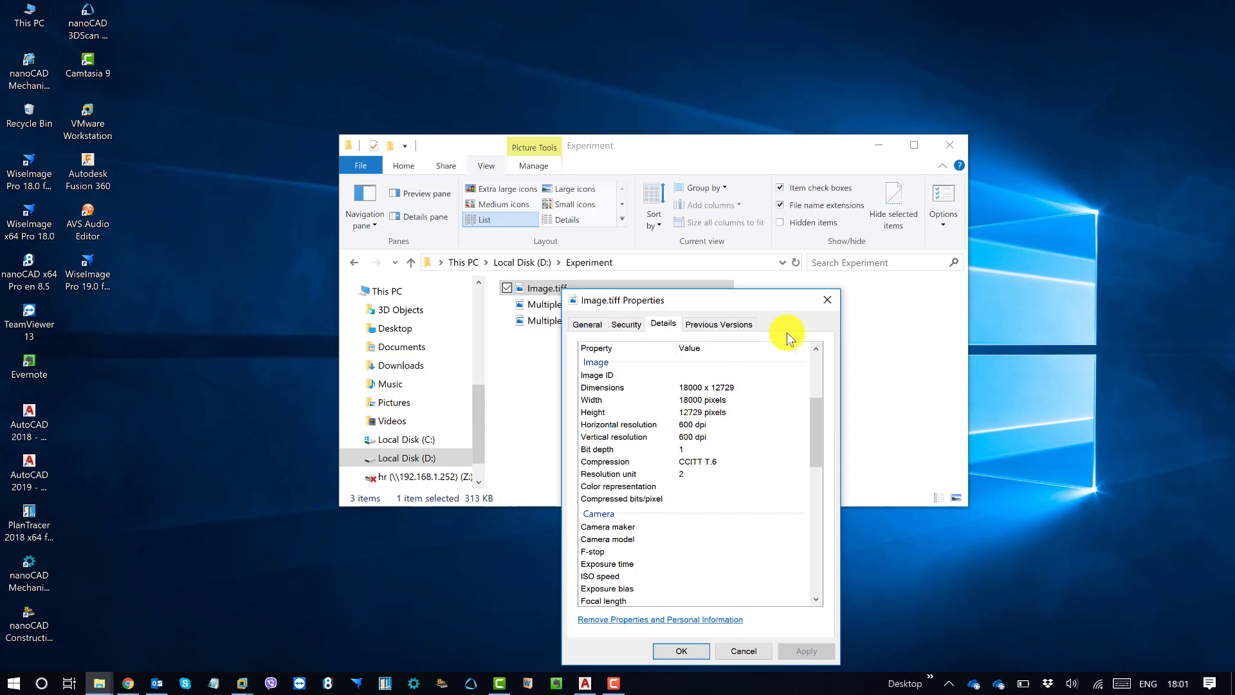
click(685, 450)
click(829, 301)
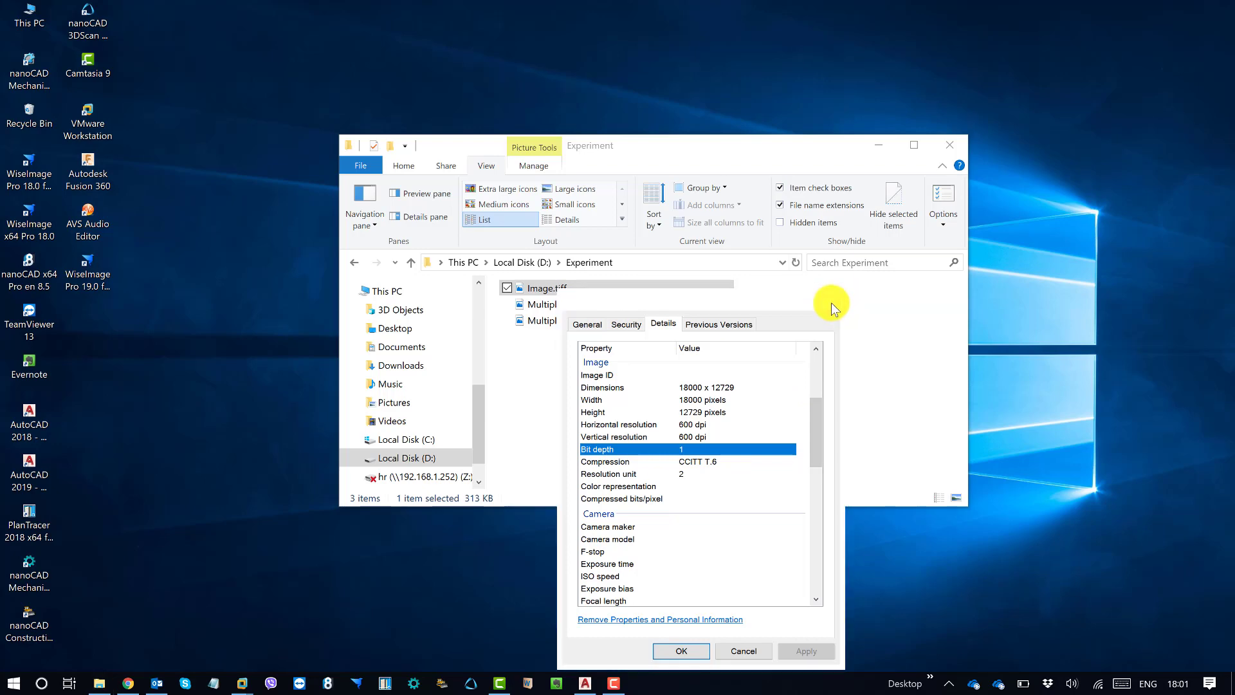
Step: Open Image.tiff in Photos, inspect its linework and handwritten 504 markups up close, and reduce the viewer to a smaller window
double_click(563, 290)
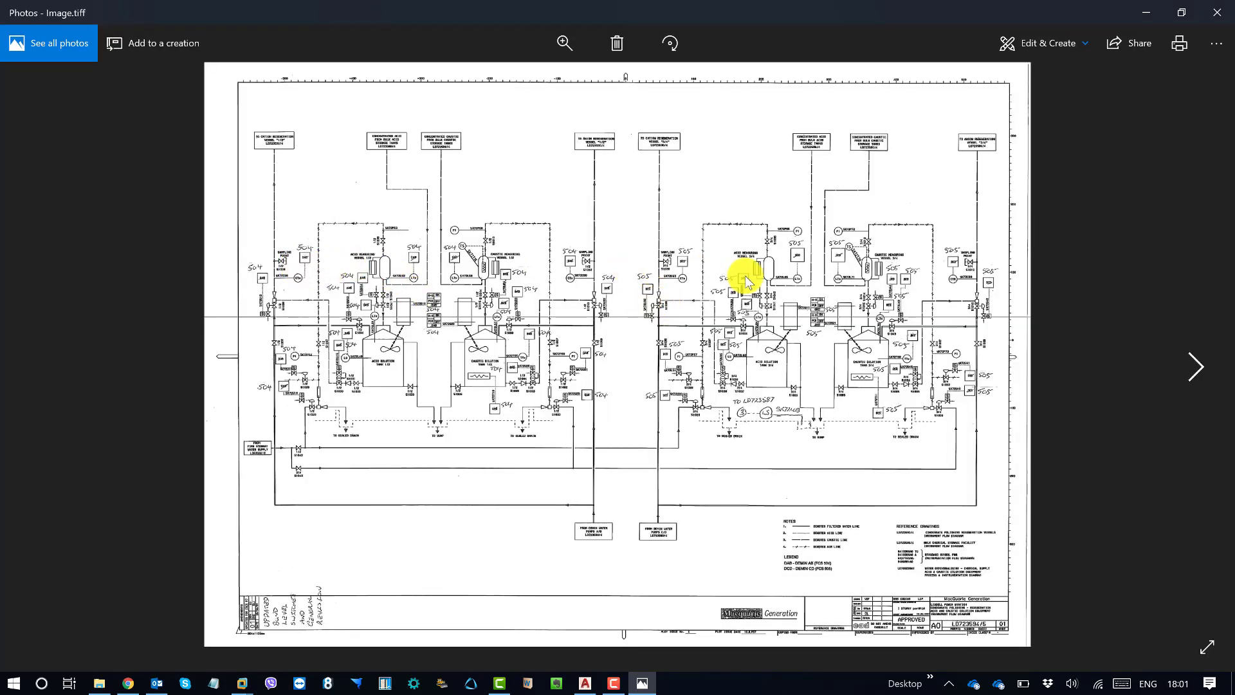
scroll(460, 280, up, 3)
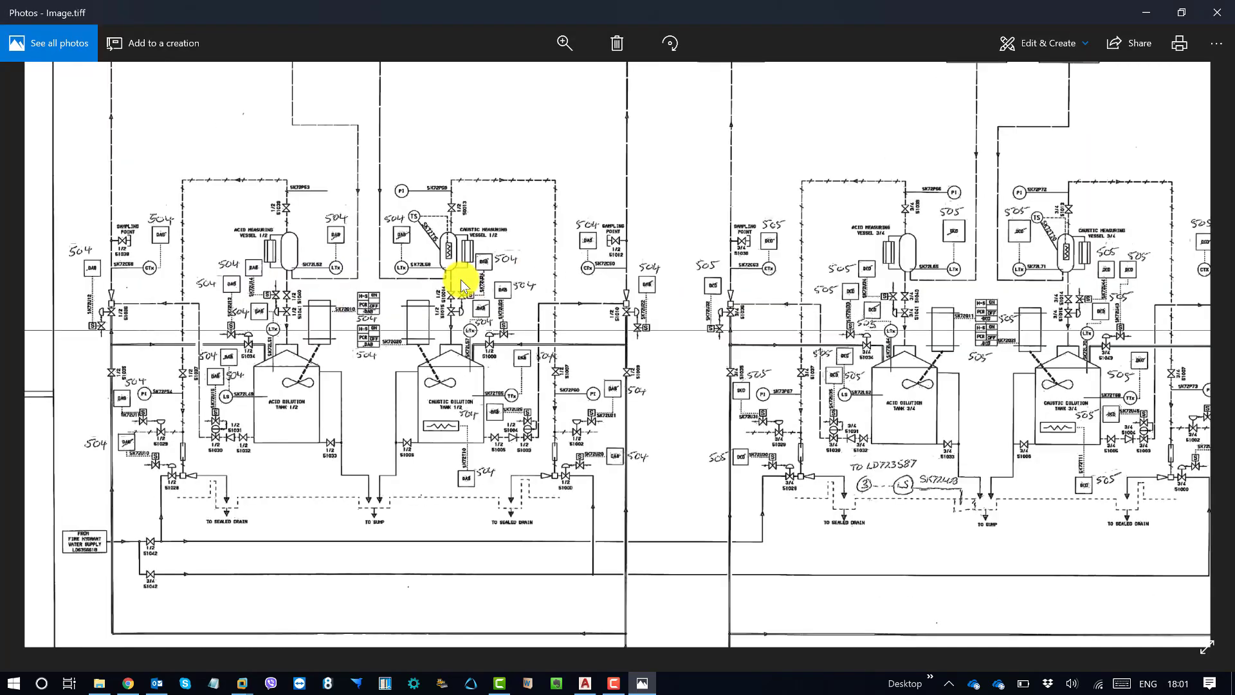
scroll(461, 283, up, 4)
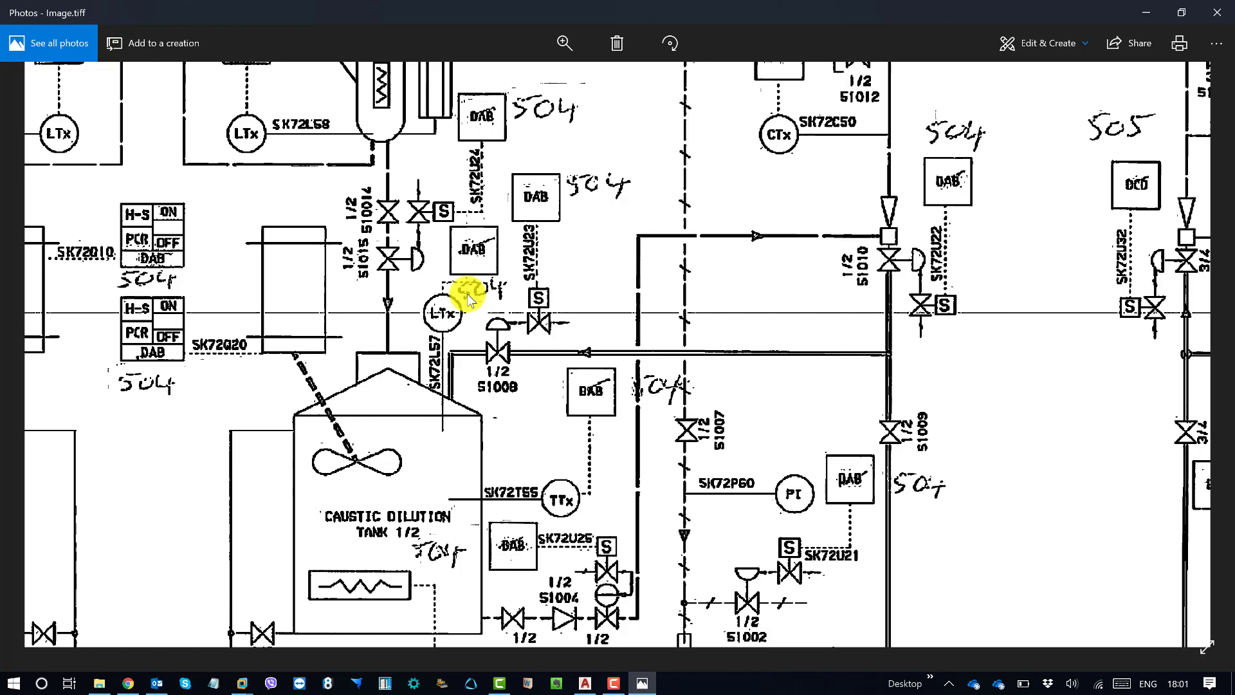
click(1181, 13)
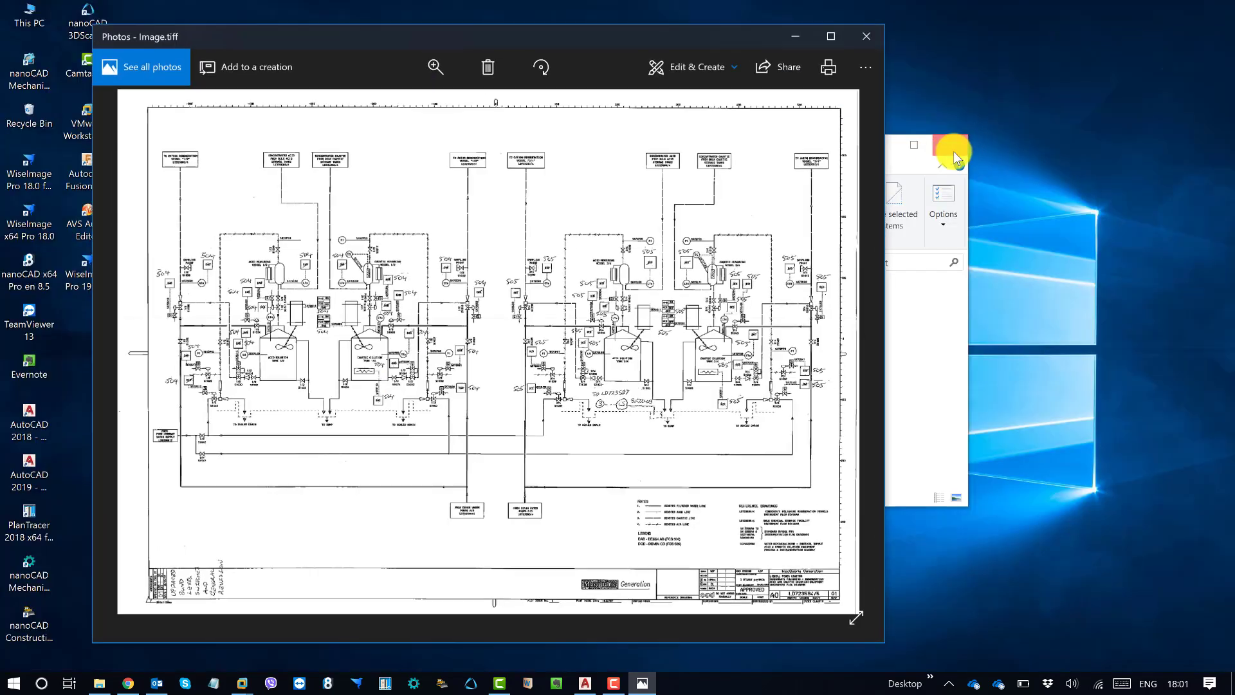
Step: Return to the Experiment folder, move its window off the viewer, and open Multiple raster delete_Page_1.tif in Photos
click(933, 339)
drag(681, 155, 897, 216)
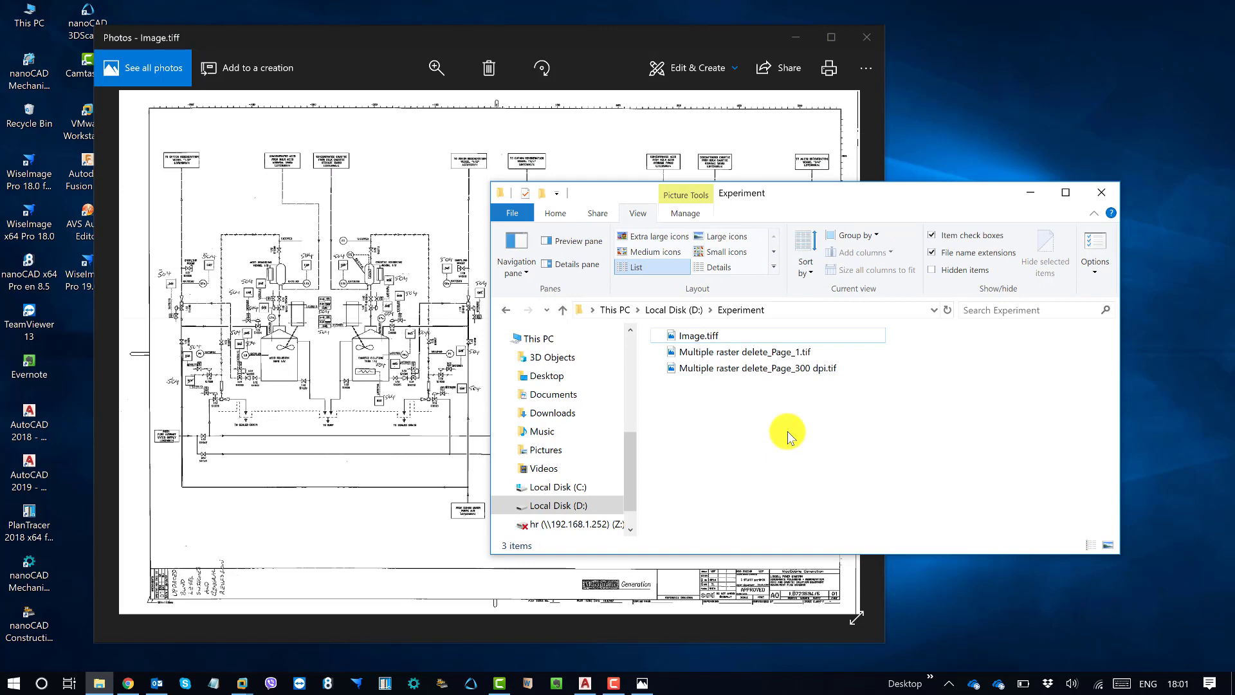
drag(811, 196, 866, 228)
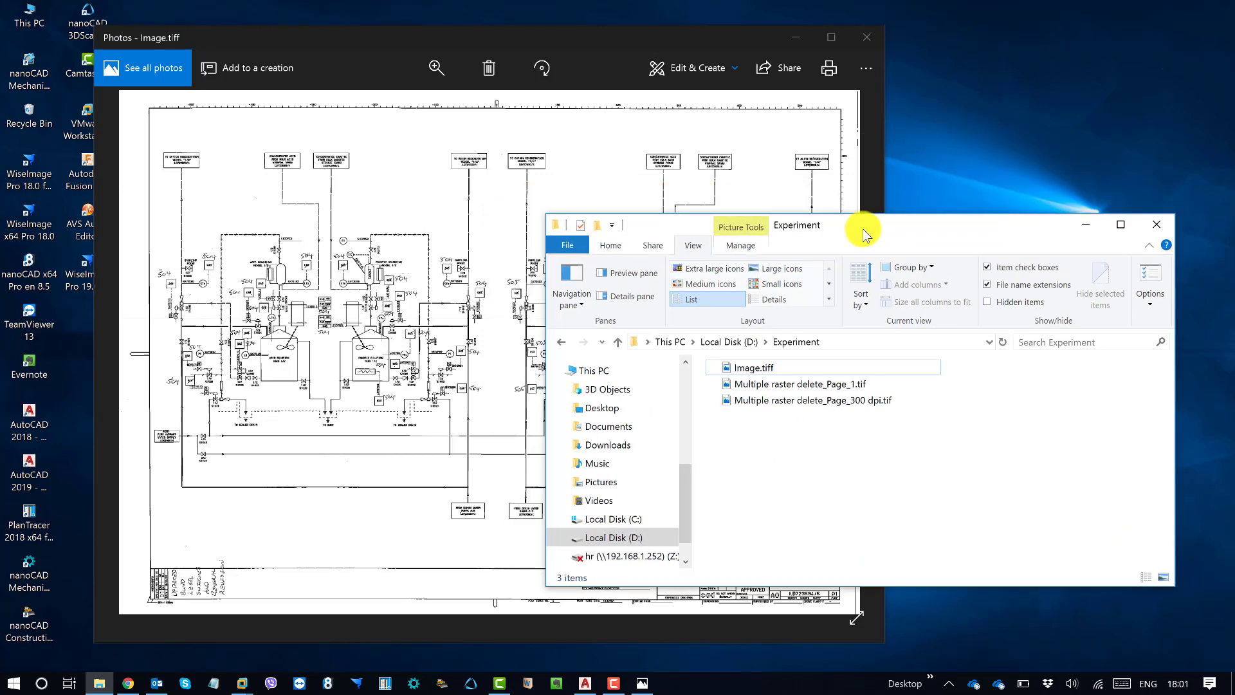
click(825, 384)
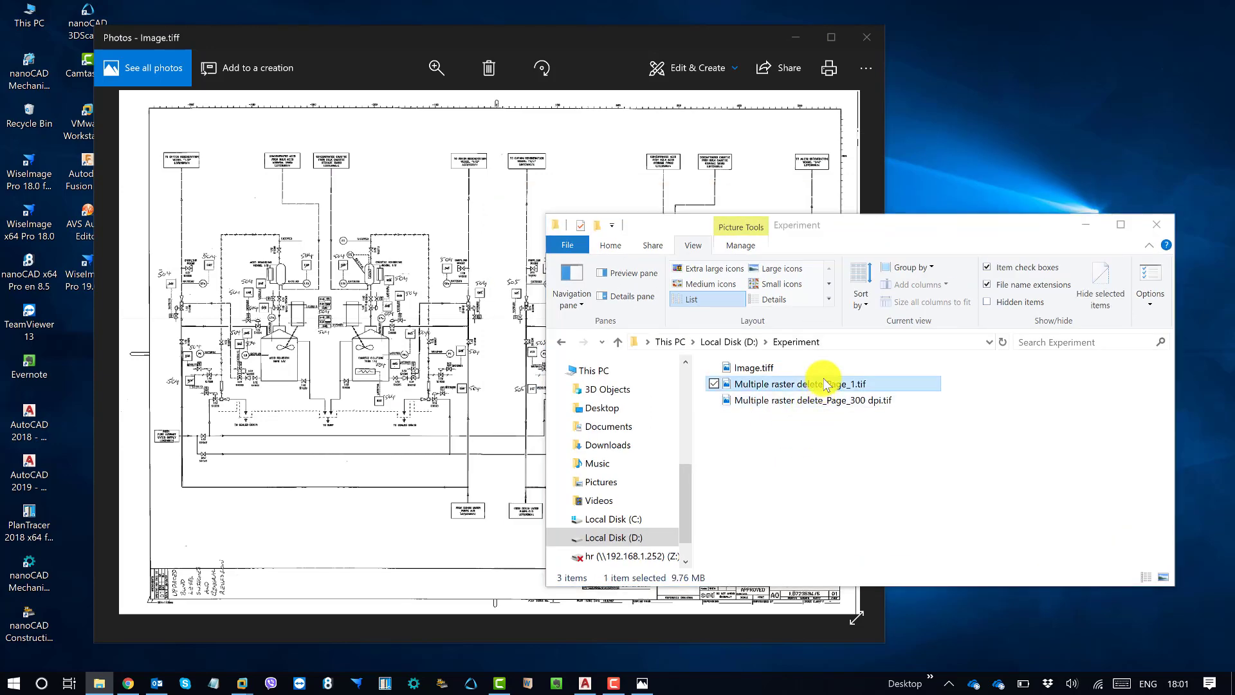
double_click(826, 383)
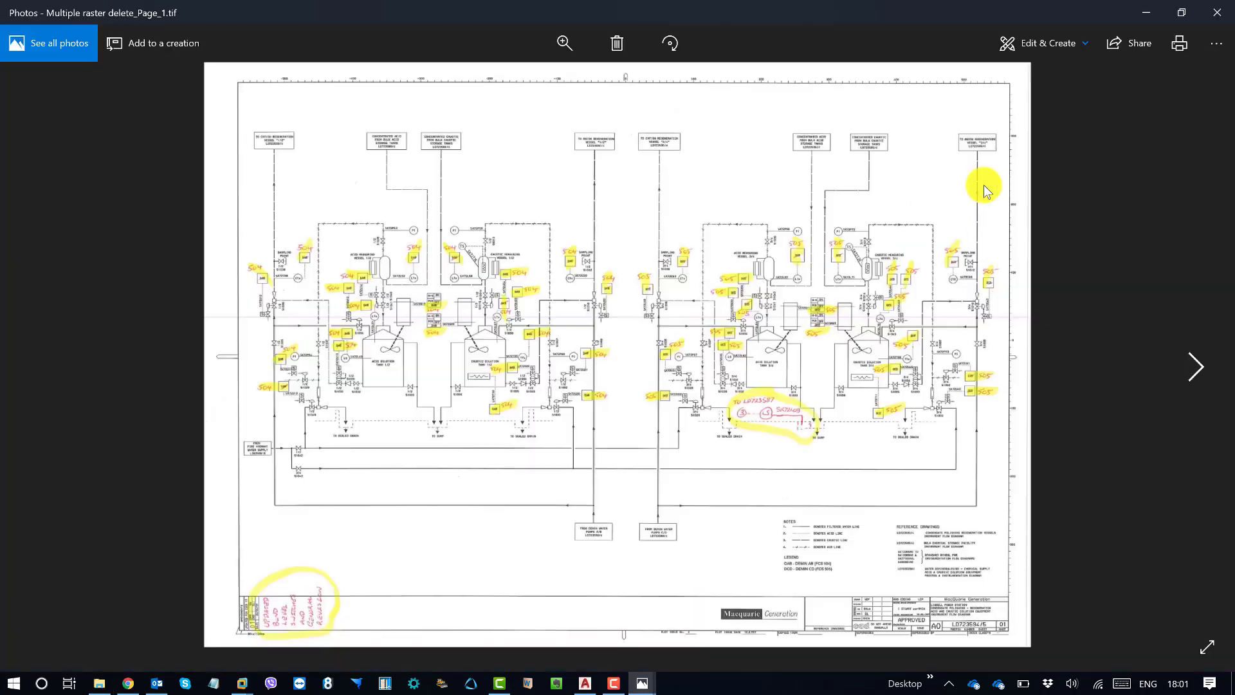
Step: Arrange the original colour scan and Image.tiff side by side, compare the two drawings, and close the Image.tiff viewer
click(1181, 12)
drag(532, 37, 867, 112)
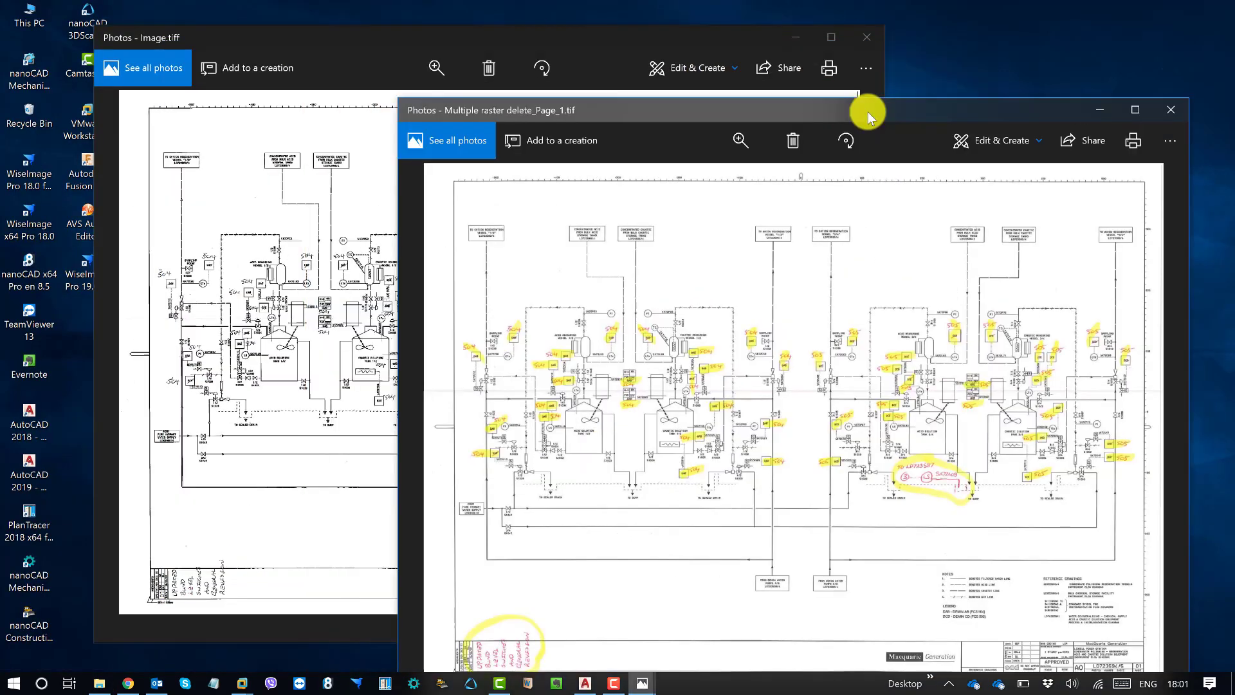
drag(536, 36, 408, 33)
click(824, 116)
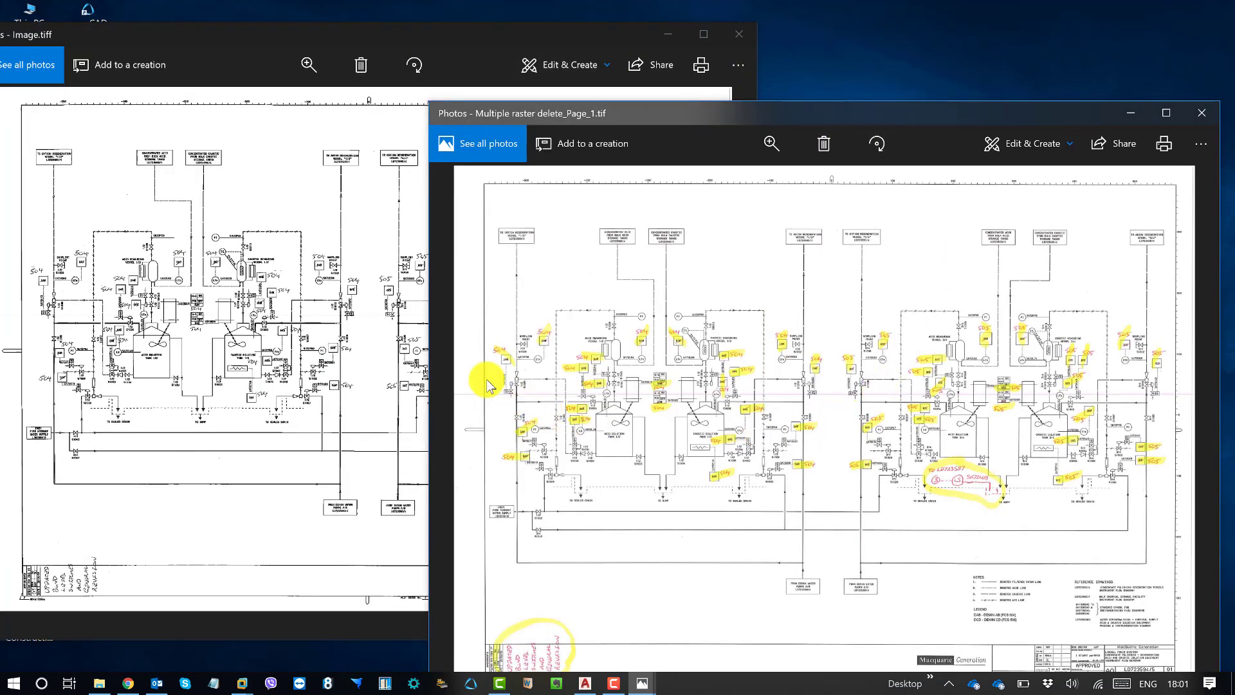
click(292, 172)
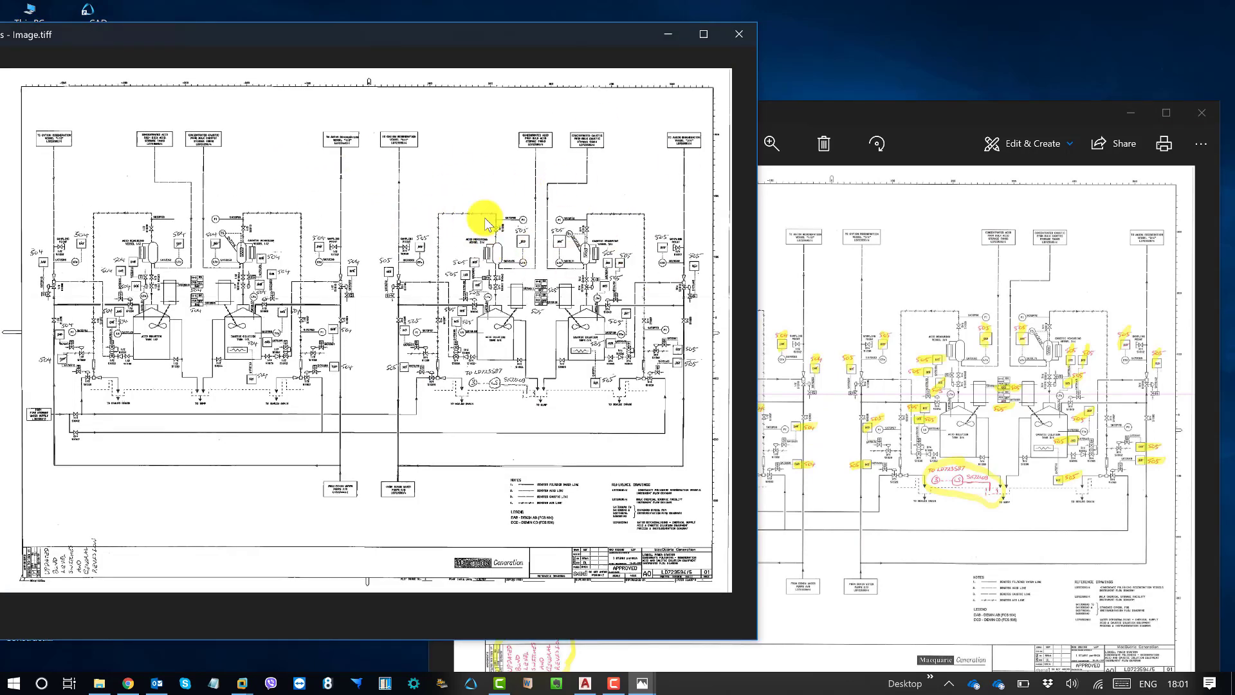
click(737, 35)
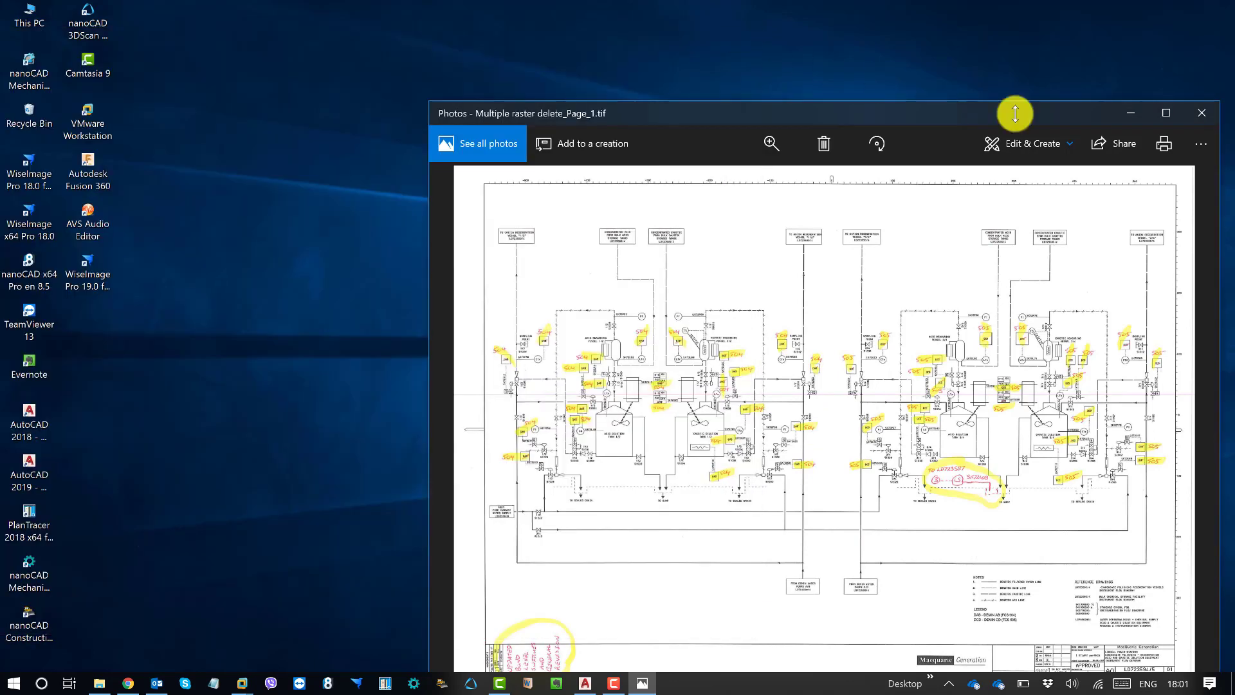
Step: Close the colour scan viewer, minimise the Experiment folder, and switch to AutoCAD 2019 to start a metric drawing with no template
click(1201, 113)
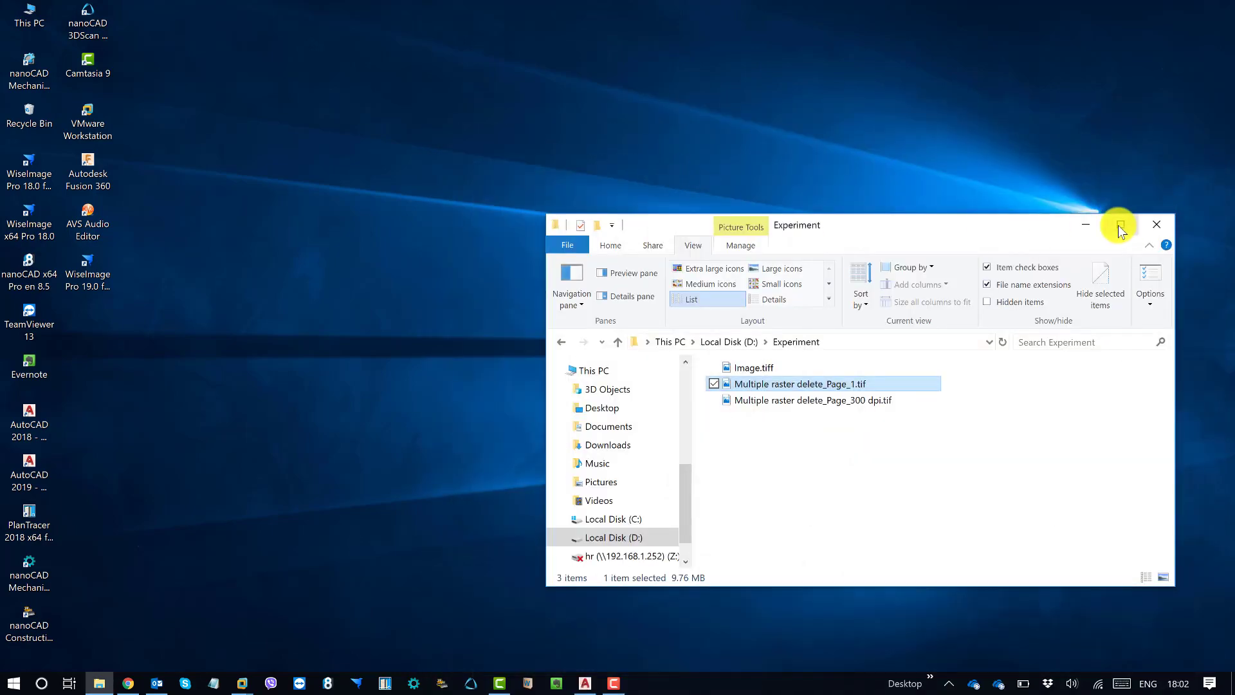
click(1087, 225)
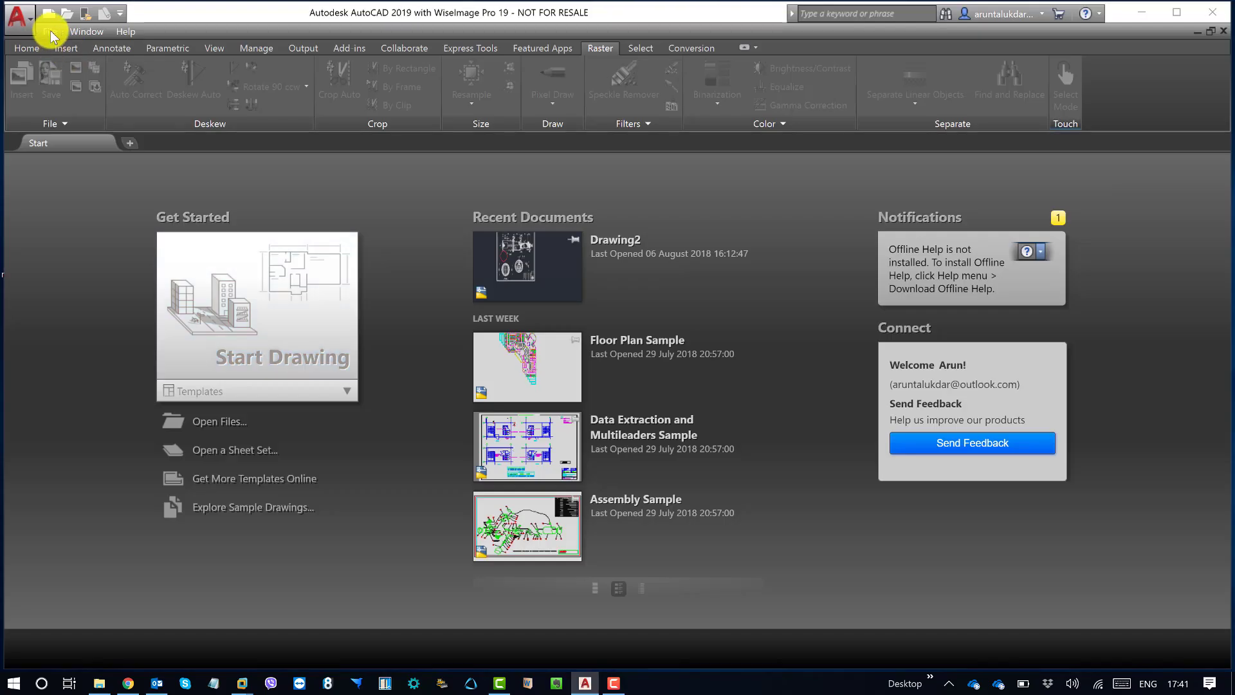
click(52, 33)
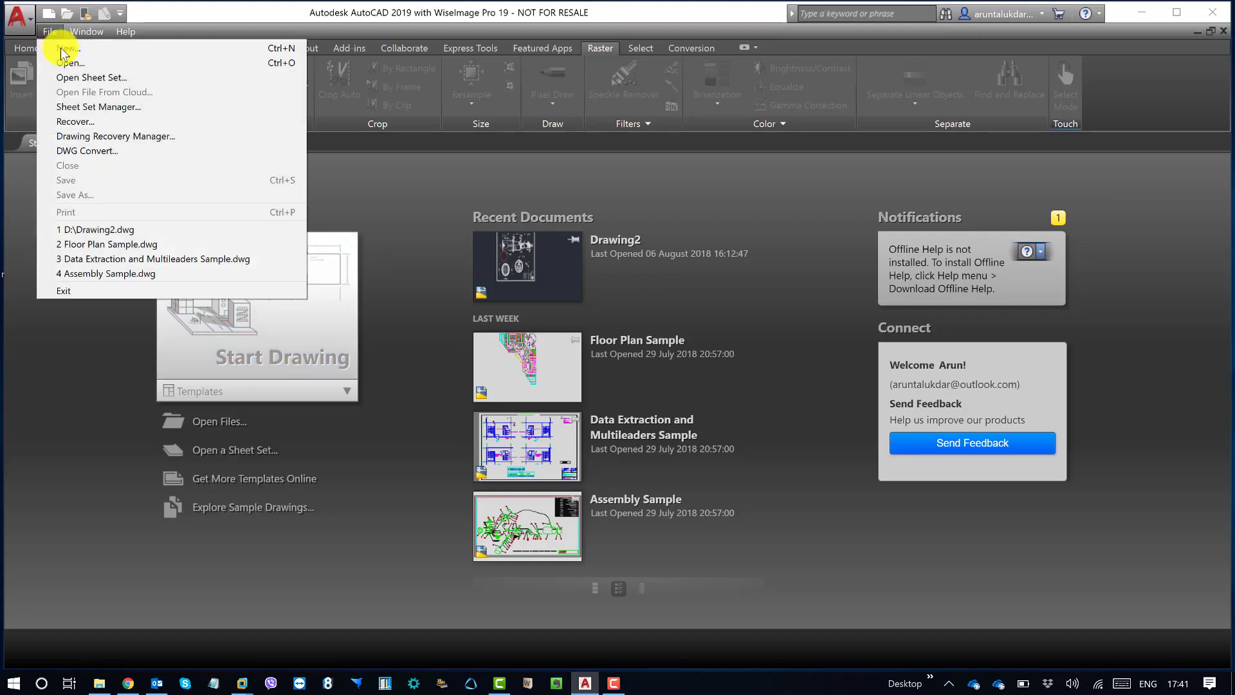
click(70, 41)
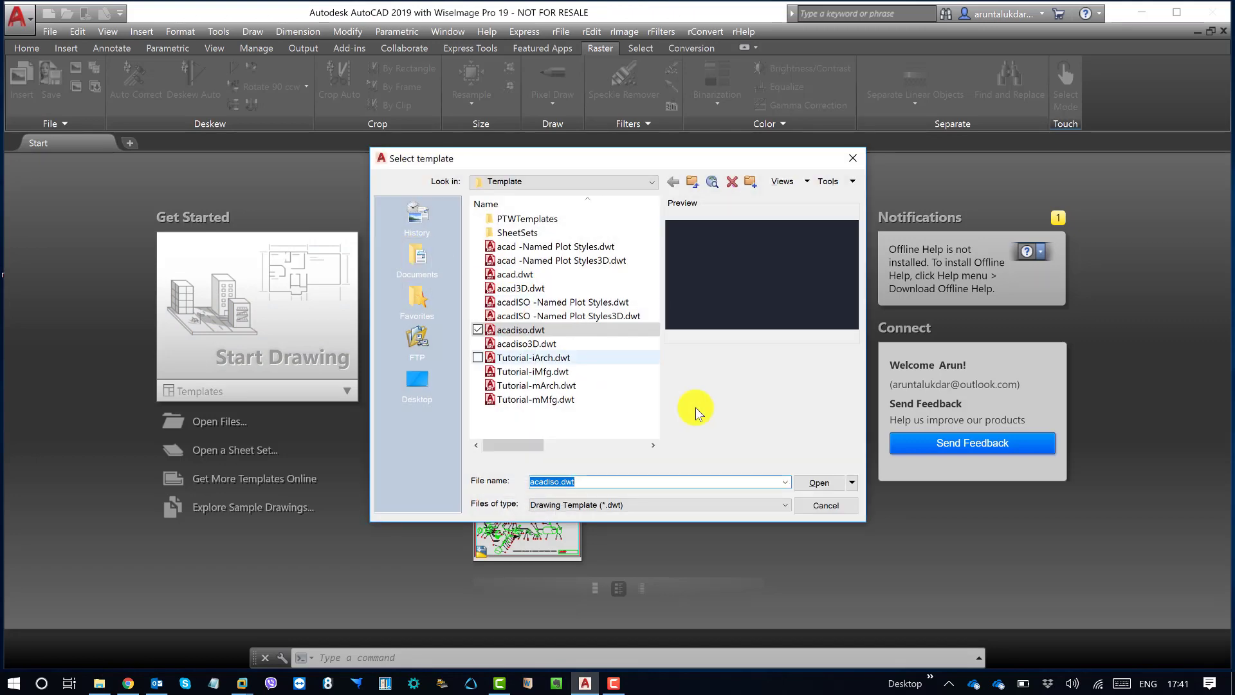
click(852, 484)
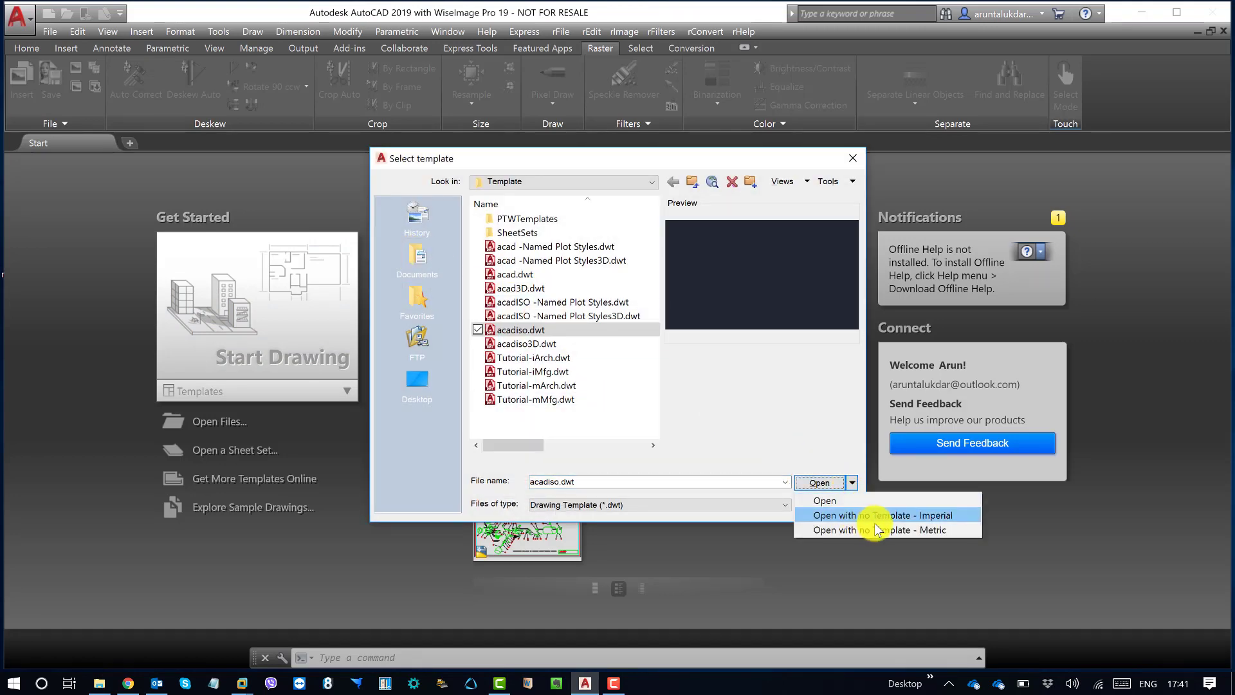
click(882, 526)
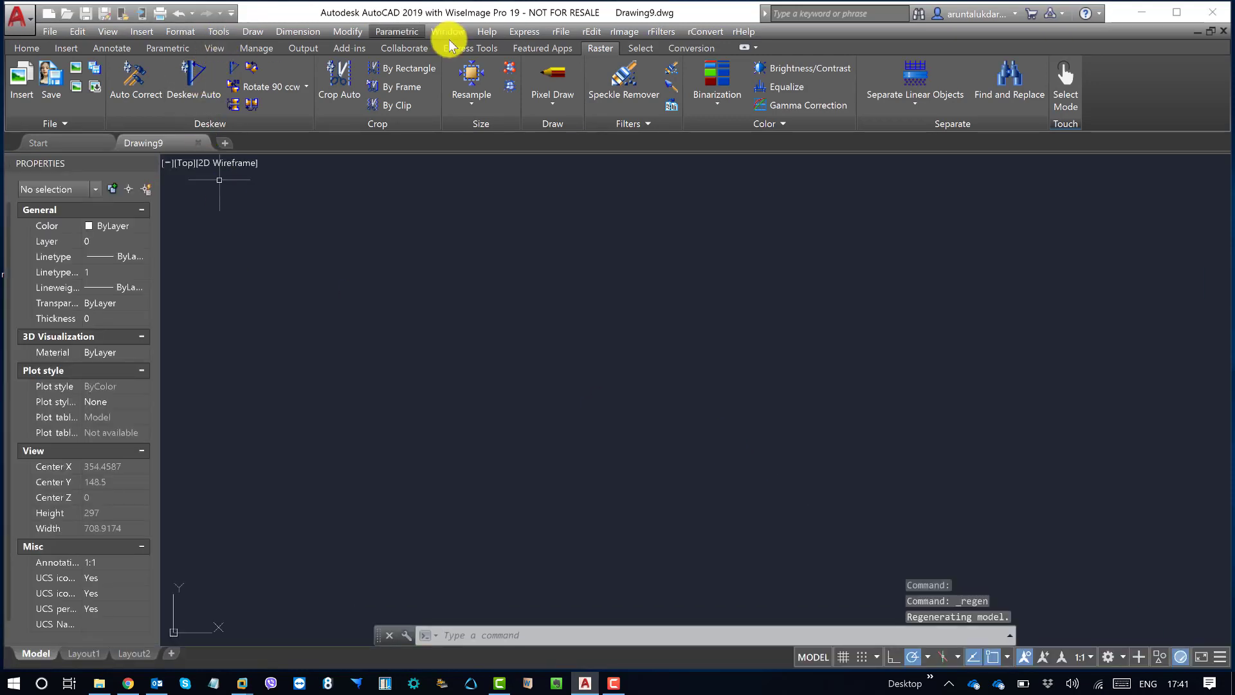
Step: Open Image.tiff from the Experiment folder as a raster in the drawing with its insertion point at 0,0
click(562, 31)
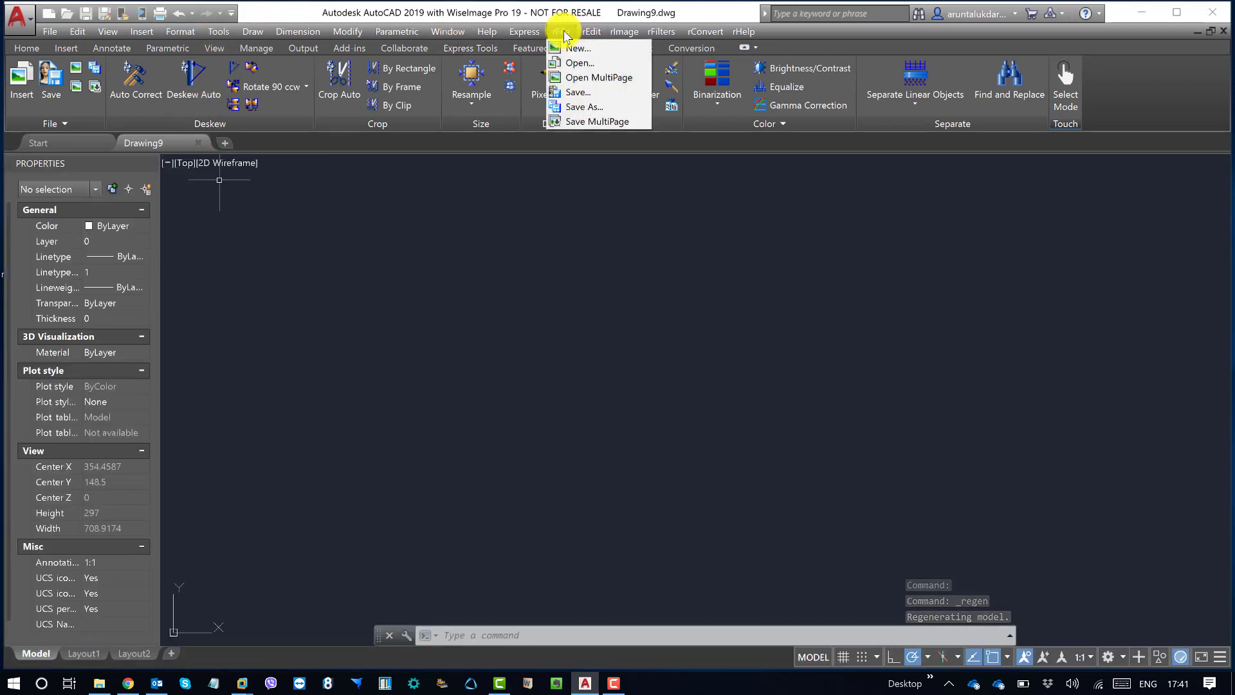
click(579, 62)
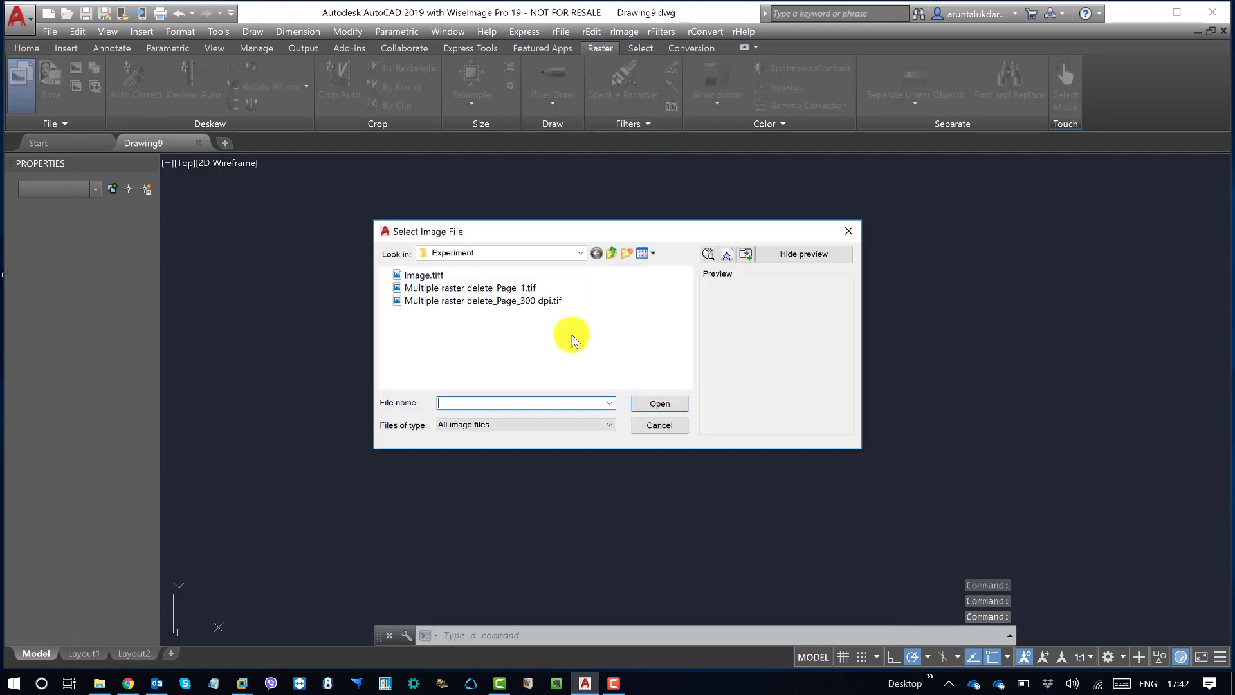
click(423, 273)
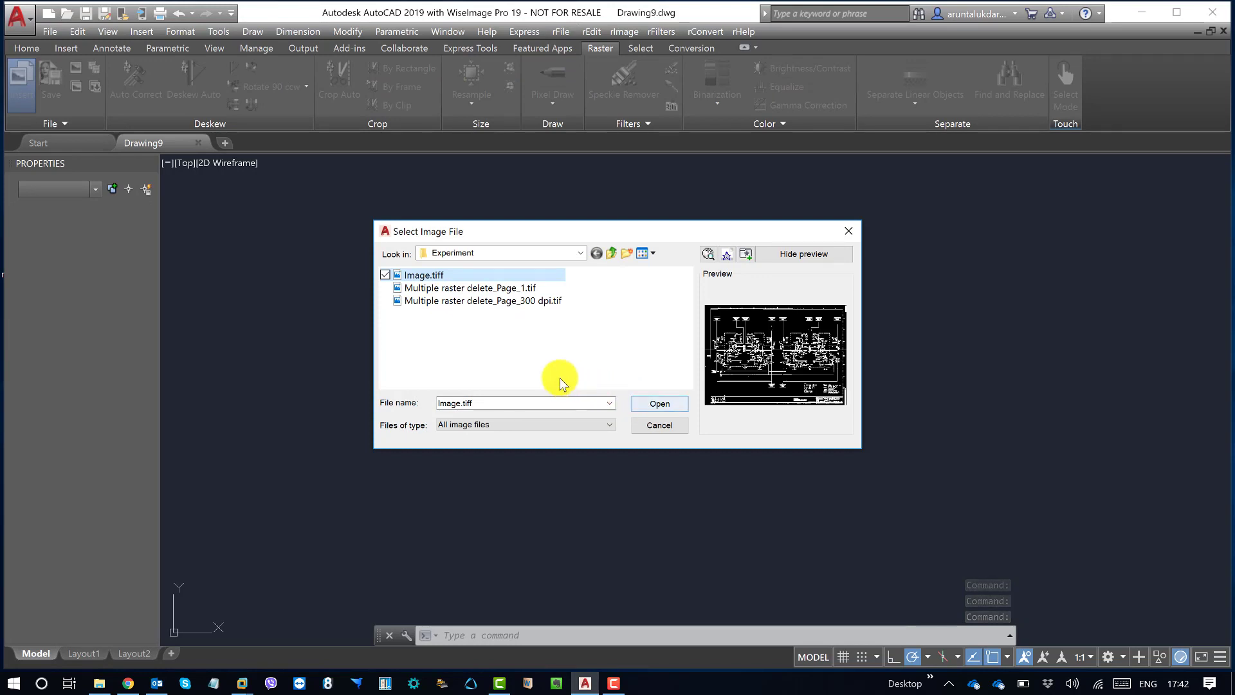
click(664, 402)
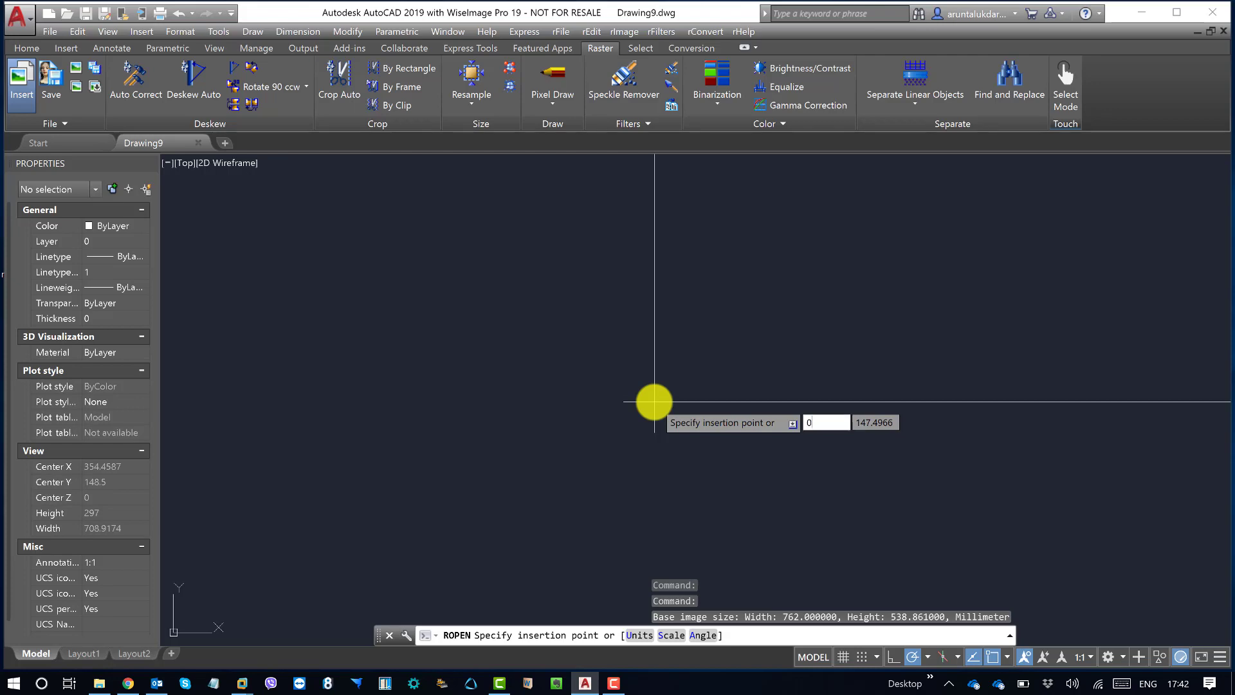
text(0,0)
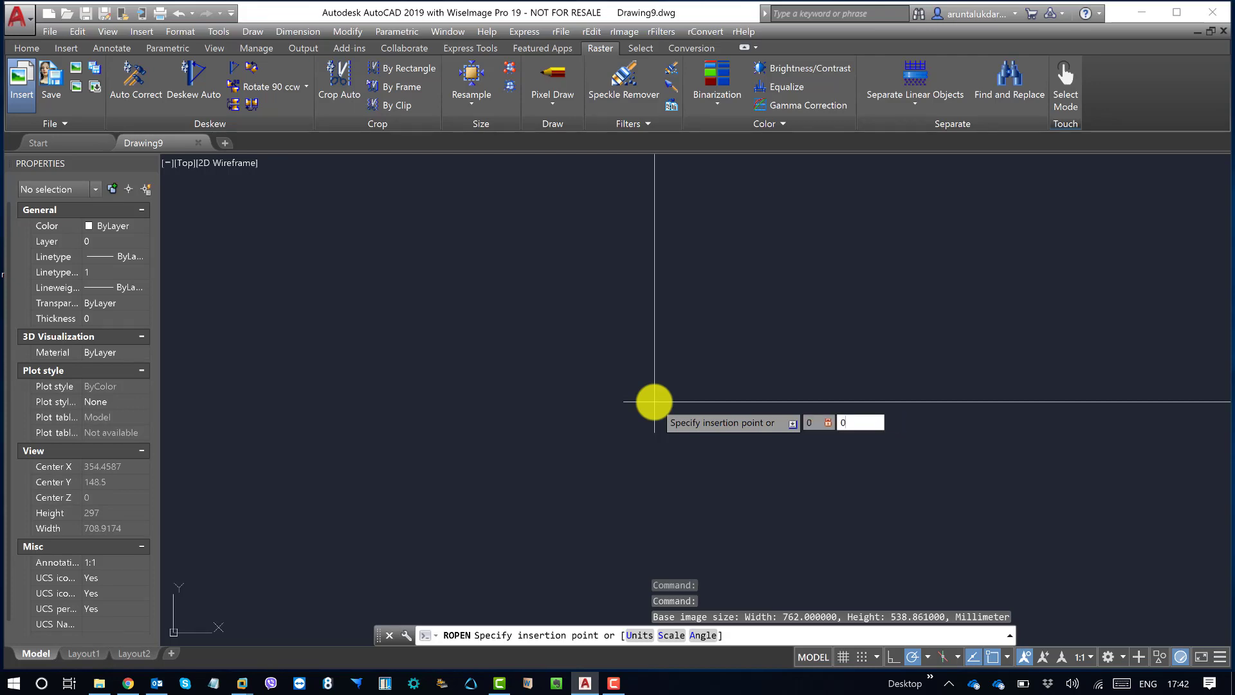
key(Return)
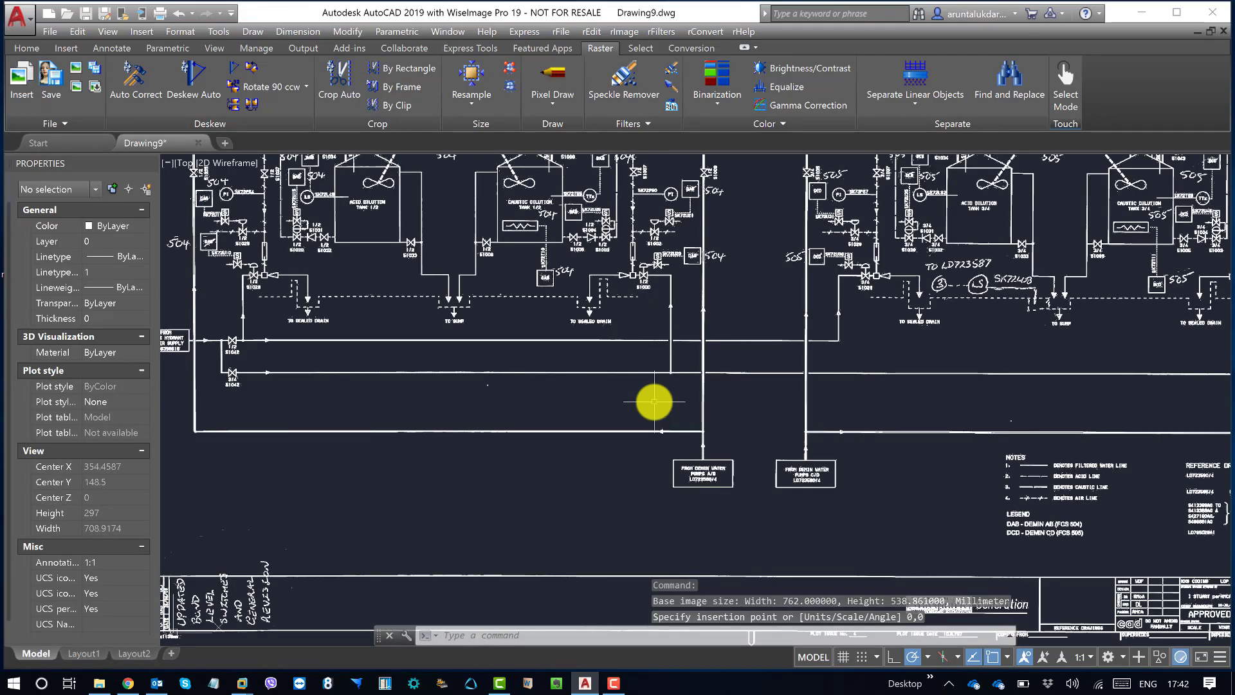
Step: Fit the whole raster in view, and examine its linework, 504 and 505 markups and the specks around tags and valves up close
text(z)
key(Return)
scroll(663, 396, down, 1)
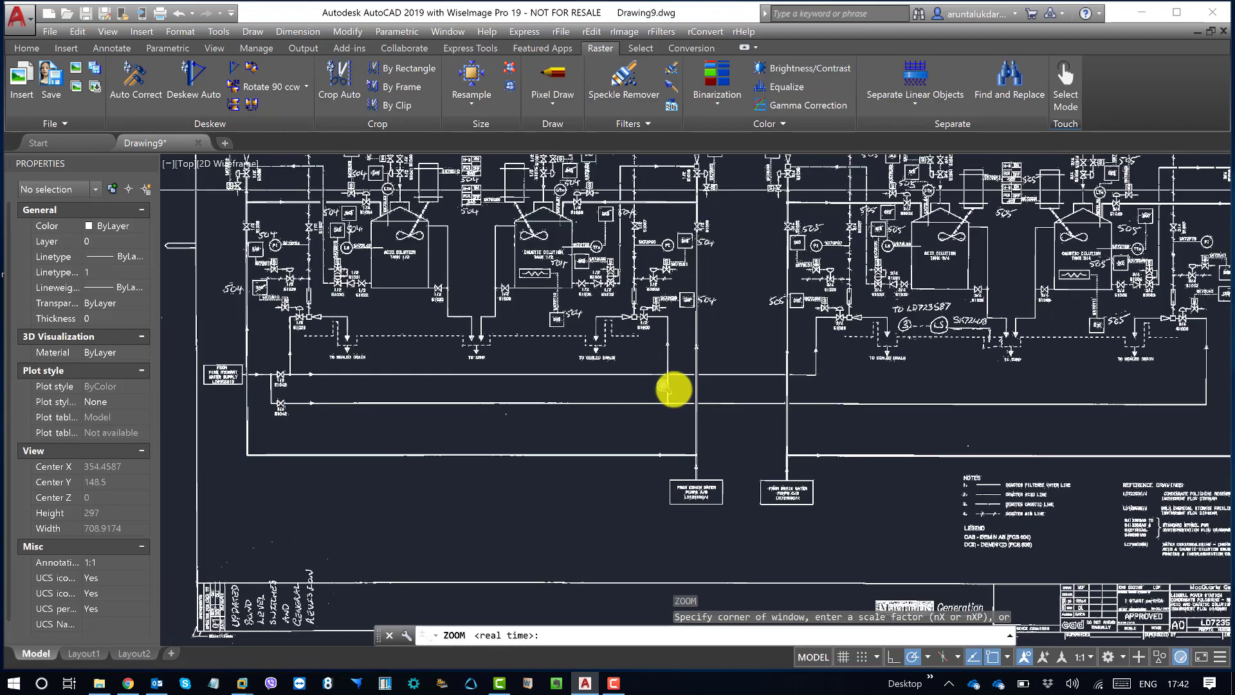
text(e)
key(Return)
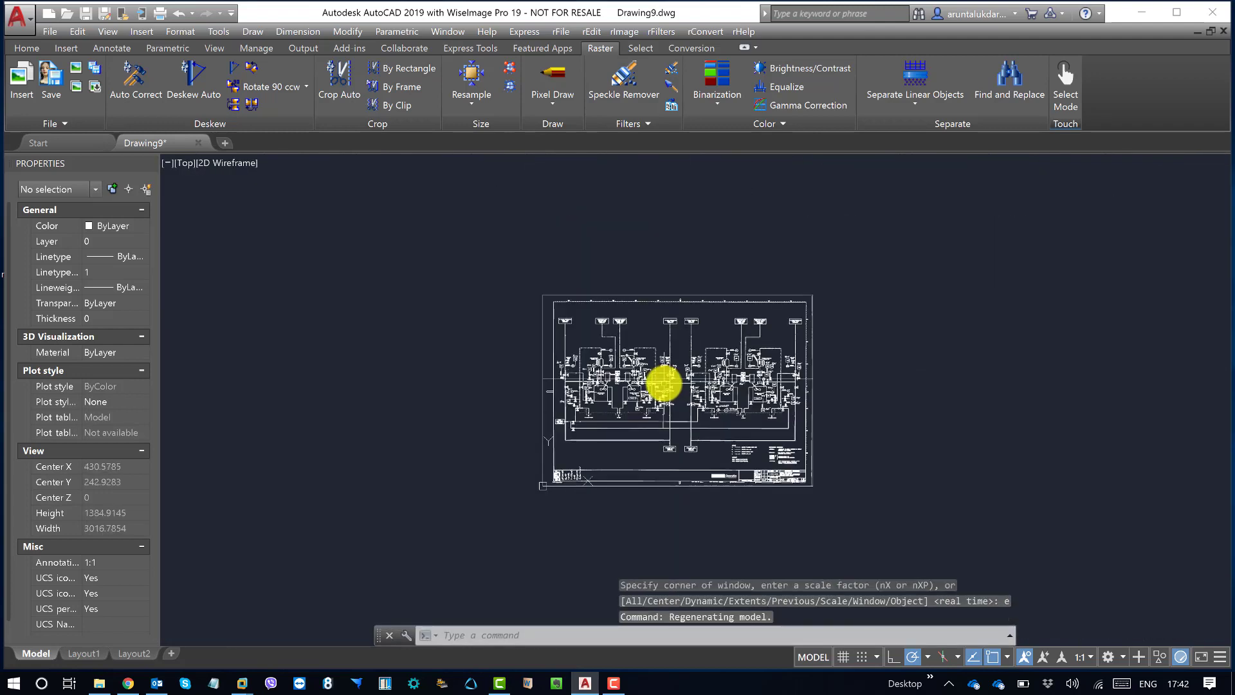
key(Escape)
key(Escape)
scroll(646, 367, up, 5)
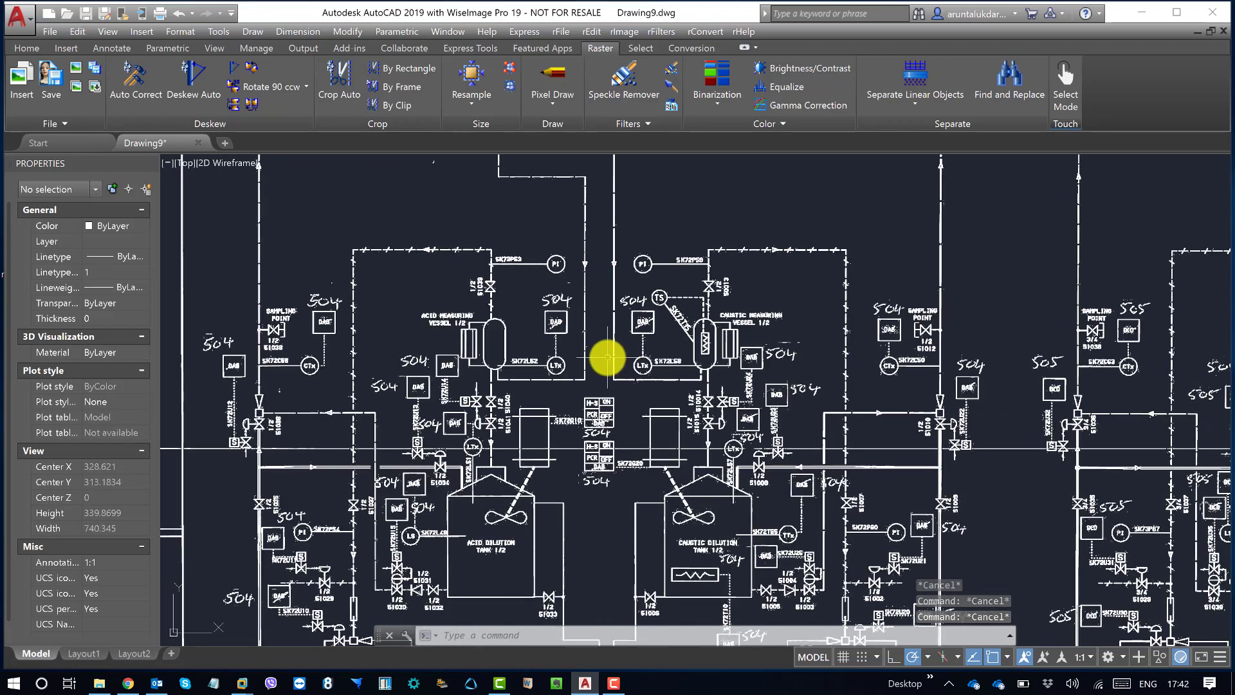
scroll(553, 328, up, 8)
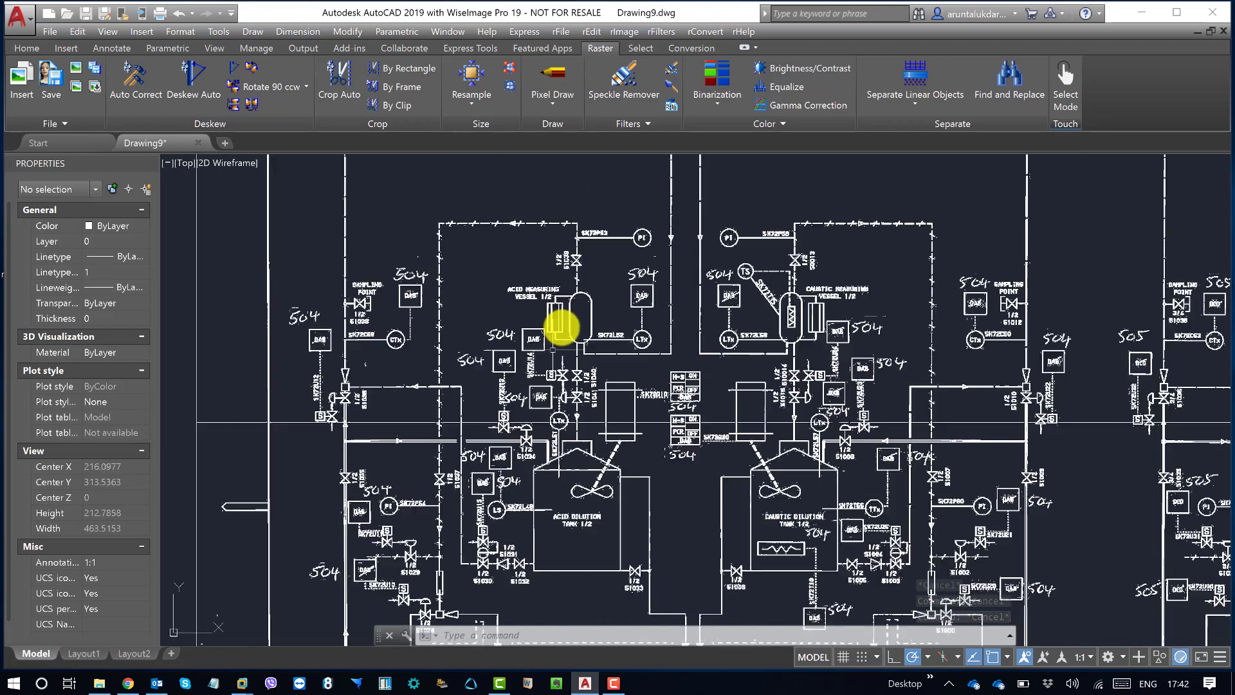
scroll(549, 312, down, 8)
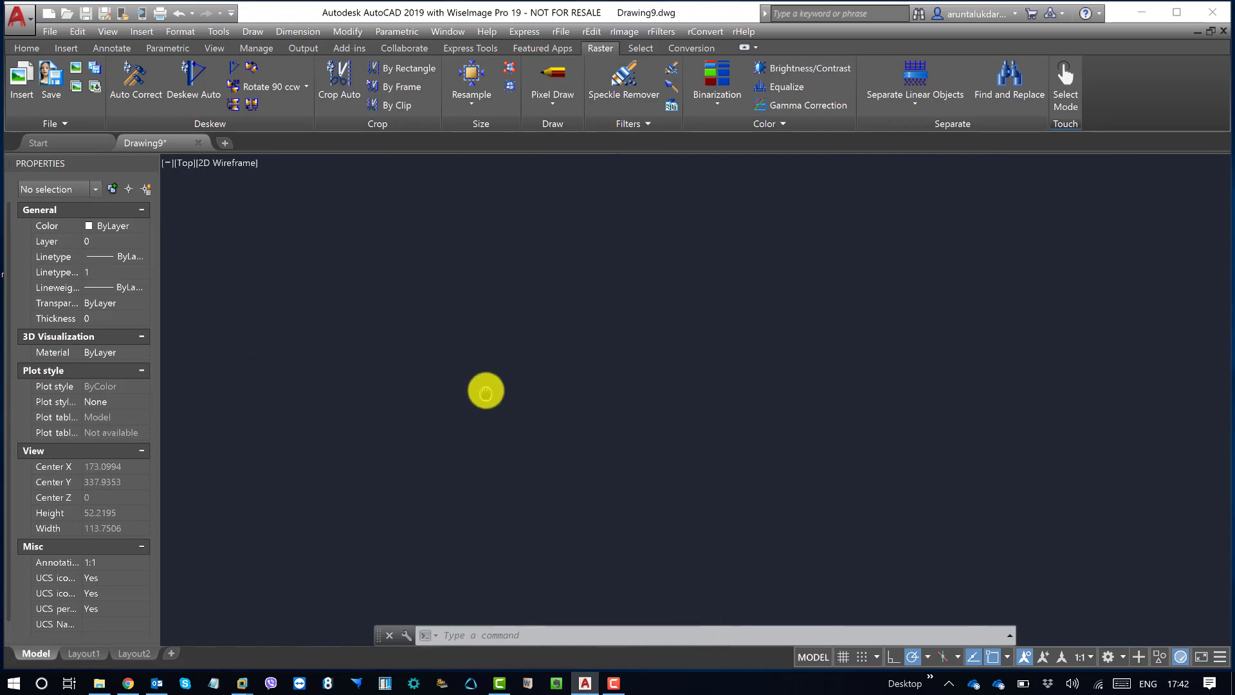
scroll(551, 333, up, 4)
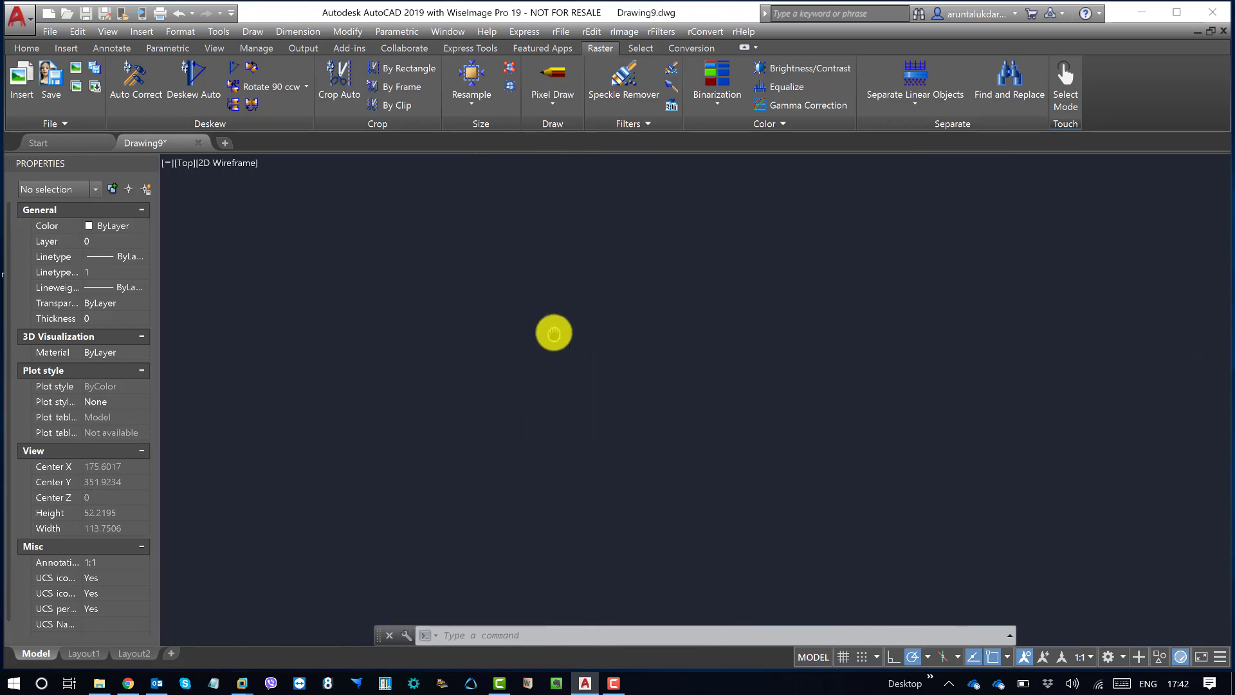
scroll(546, 331, up, 3)
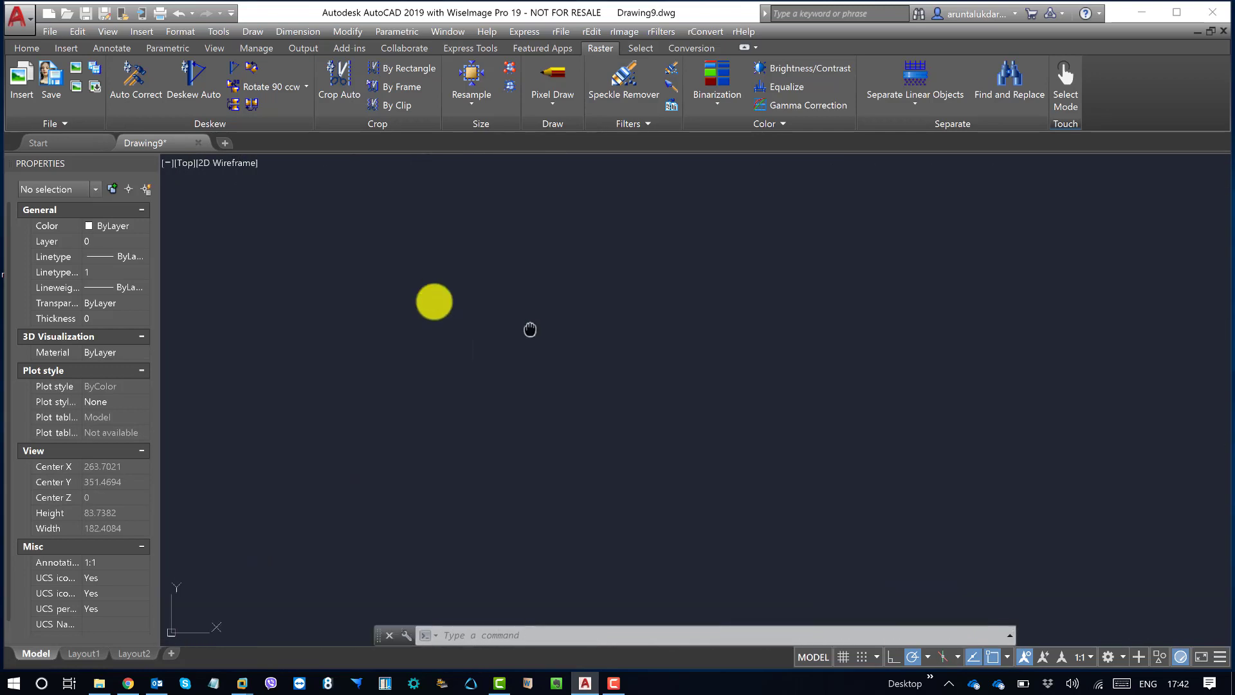
middle_drag(692, 362, 515, 343)
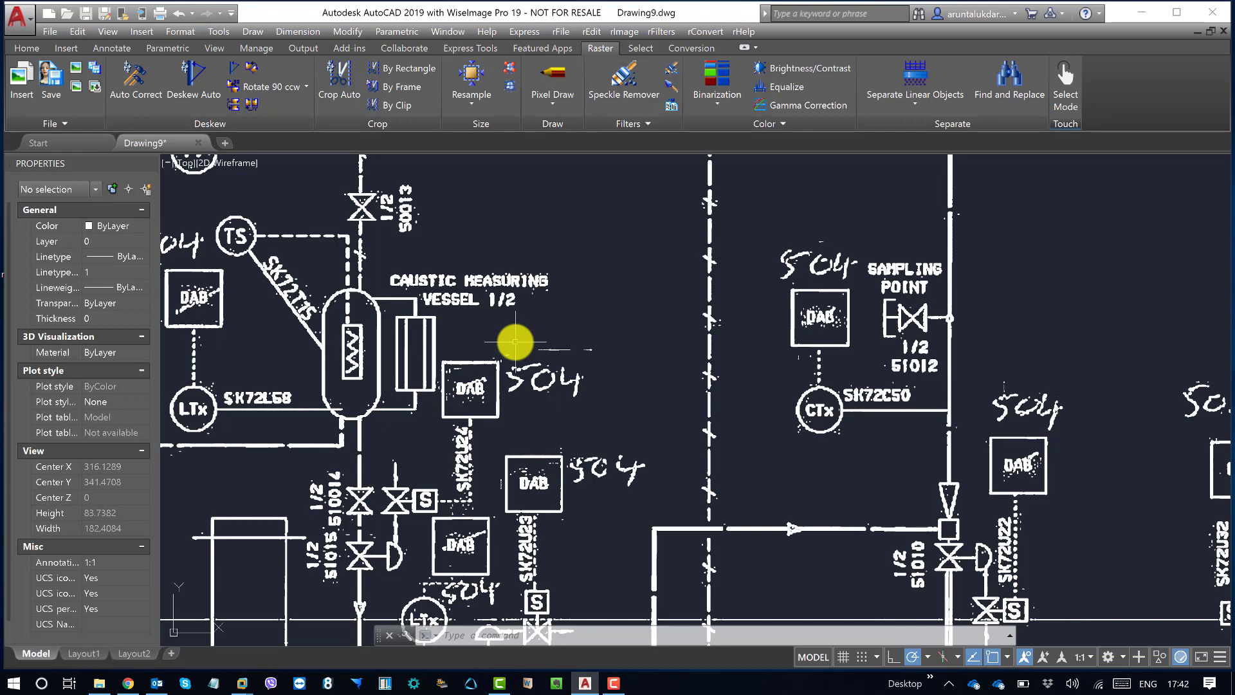
scroll(460, 315, down, 6)
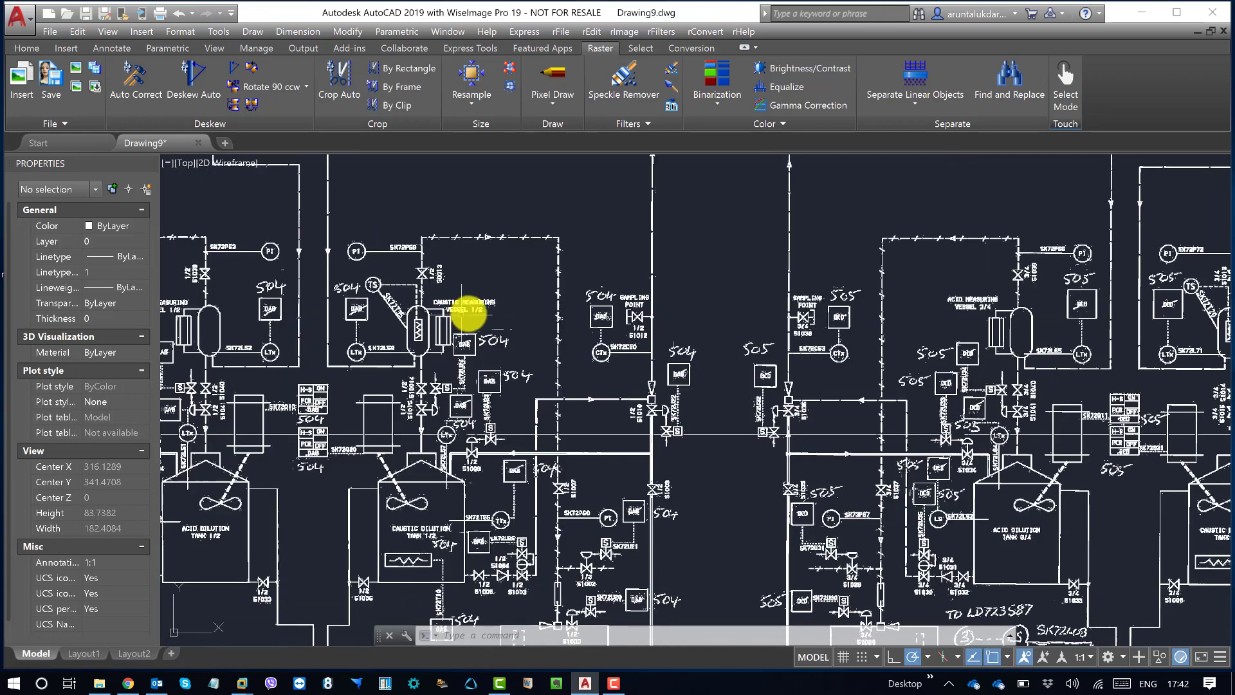
middle_drag(709, 331, 702, 333)
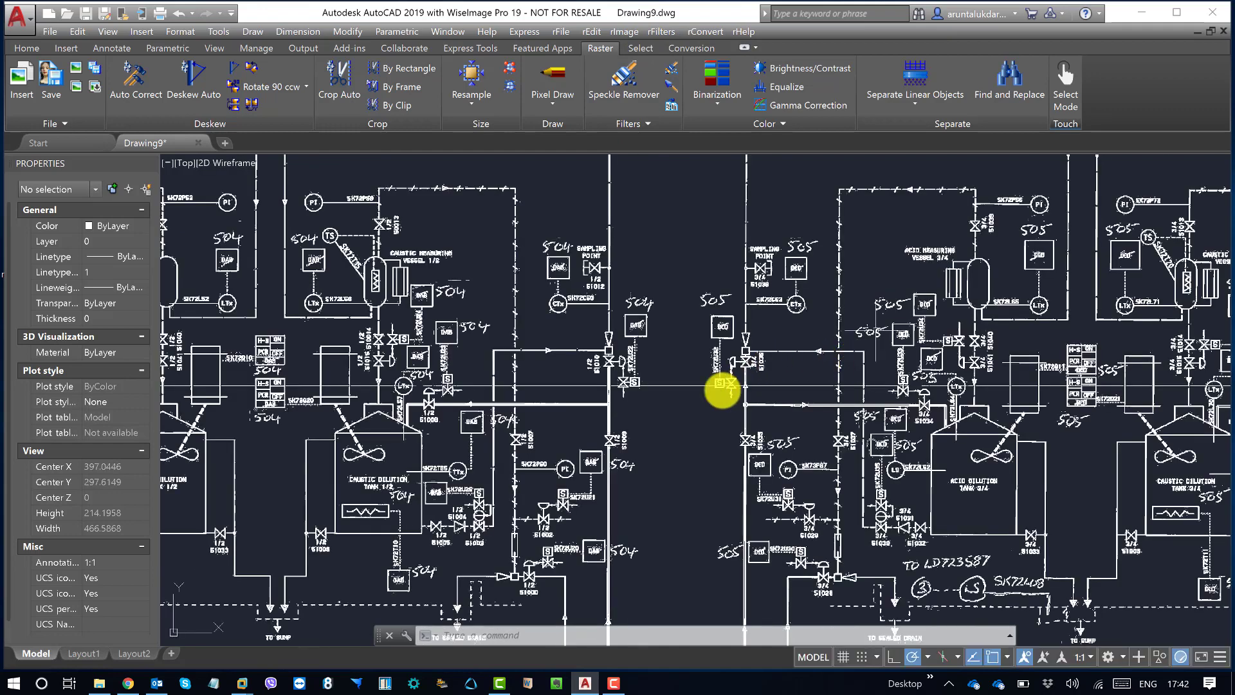
scroll(708, 386, up, 6)
middle_drag(712, 268, 712, 322)
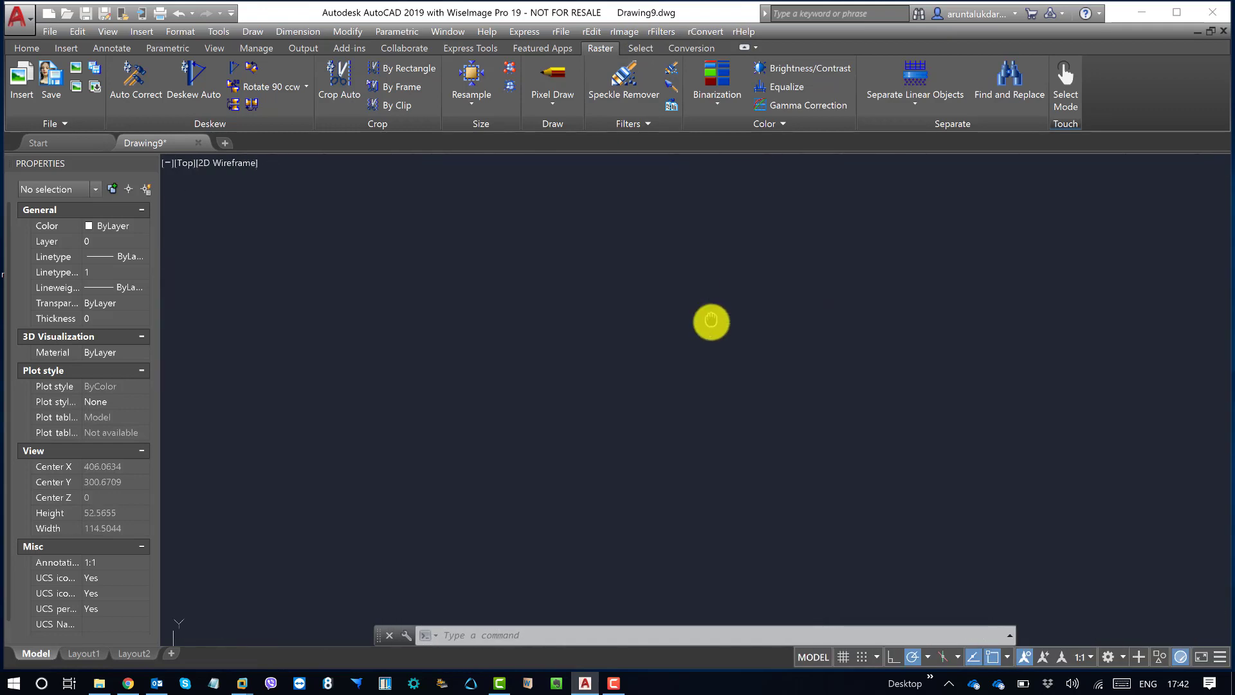
Step: Apply the Speckle Remover filter to the raster with auto estimating on, using its palette undocked with docking disabled
click(662, 32)
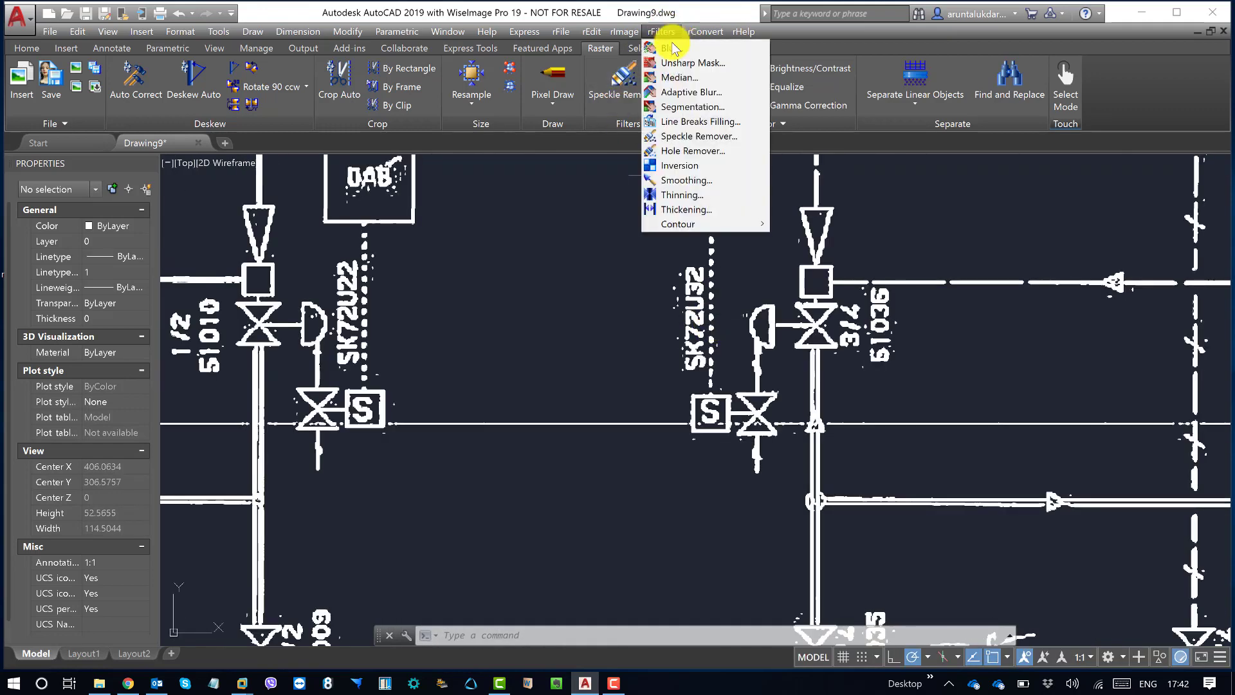
click(713, 143)
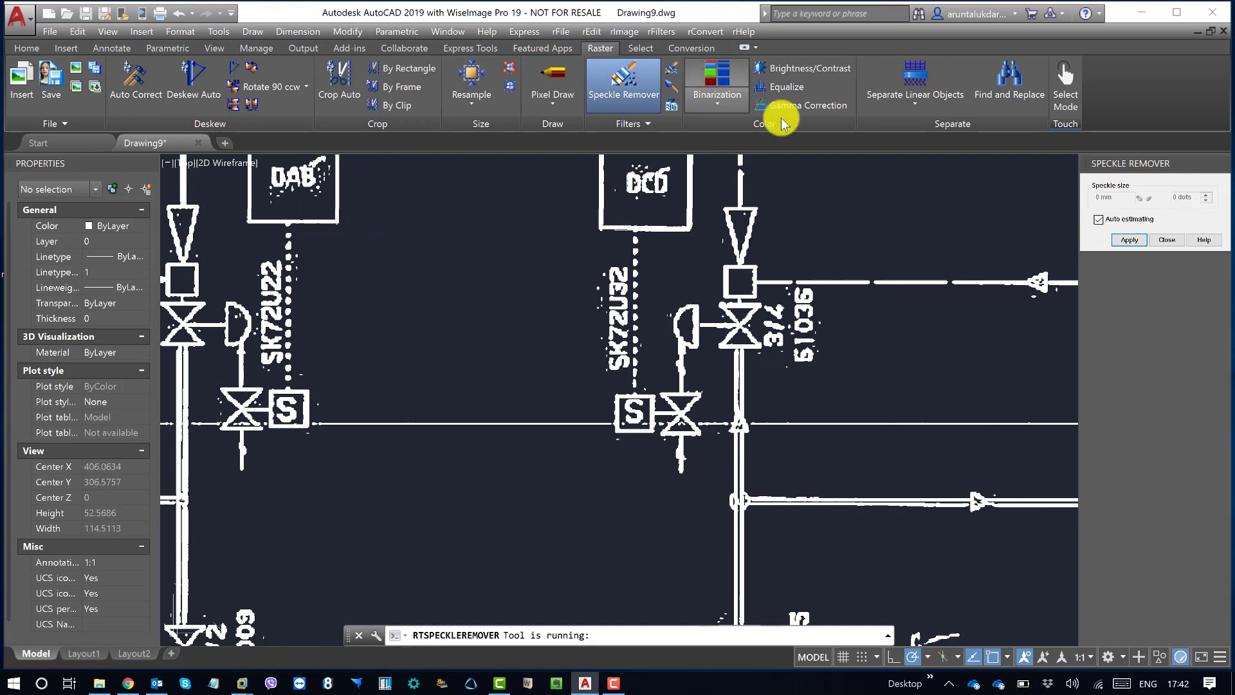
right_click(1143, 167)
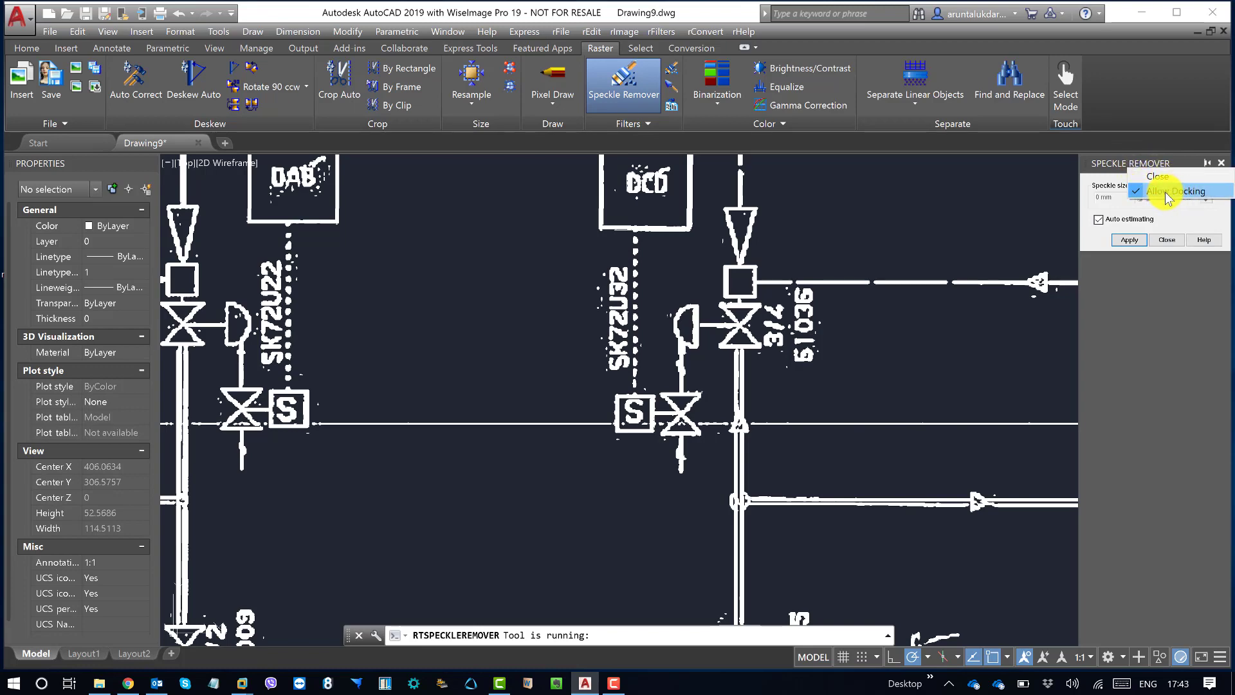
click(1166, 192)
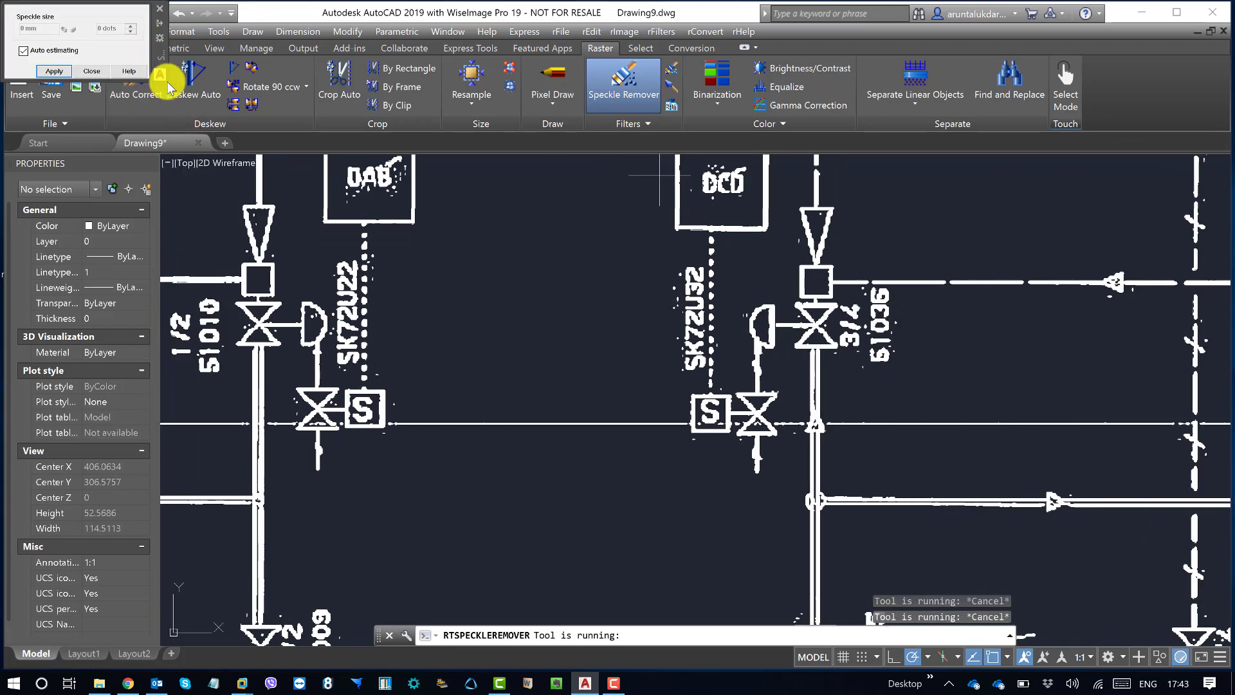
drag(169, 84, 271, 299)
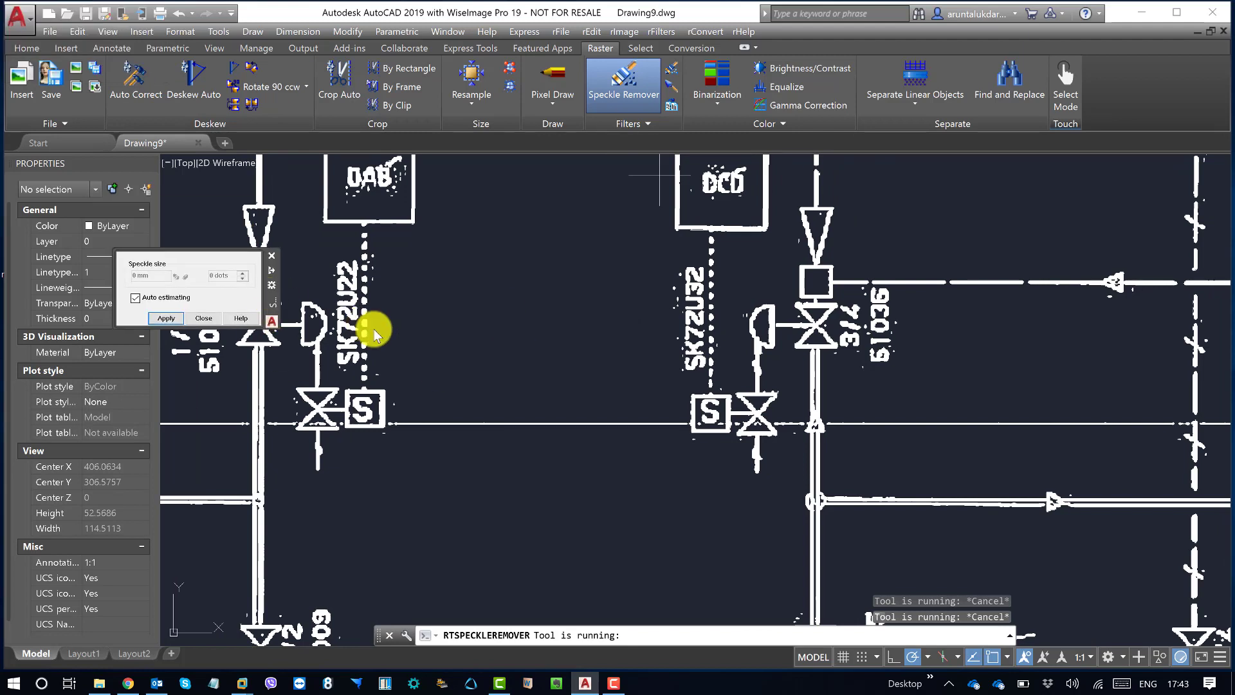
click(167, 318)
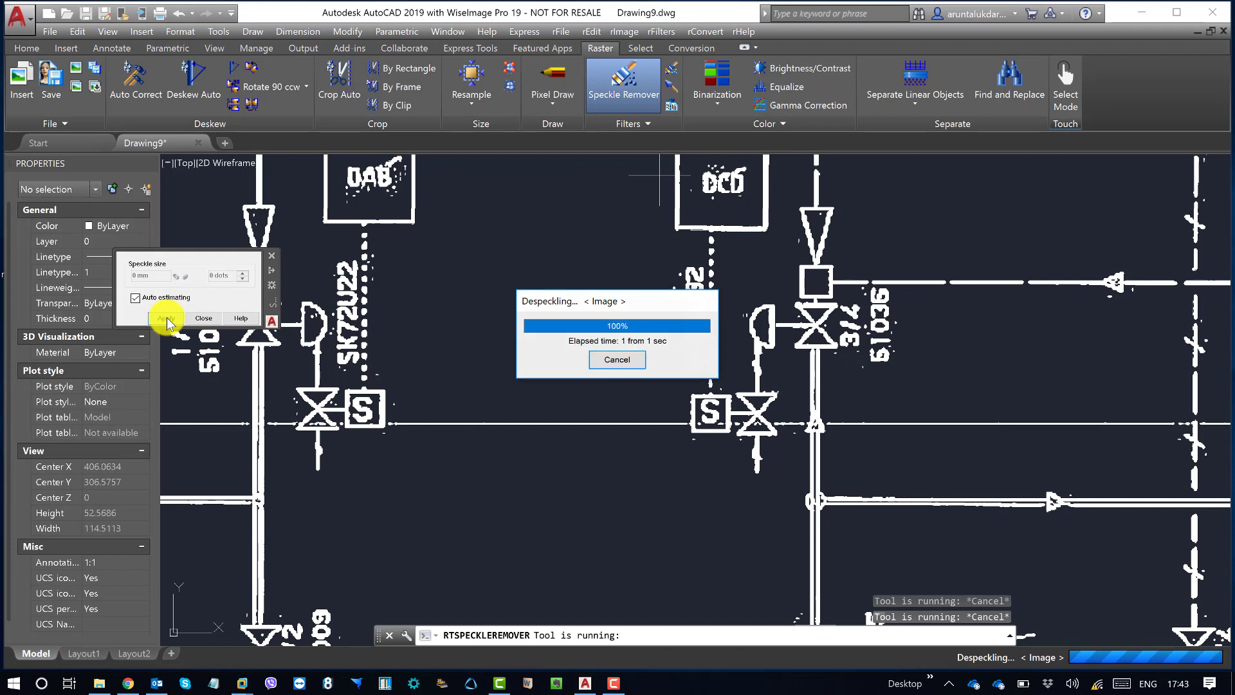
click(203, 317)
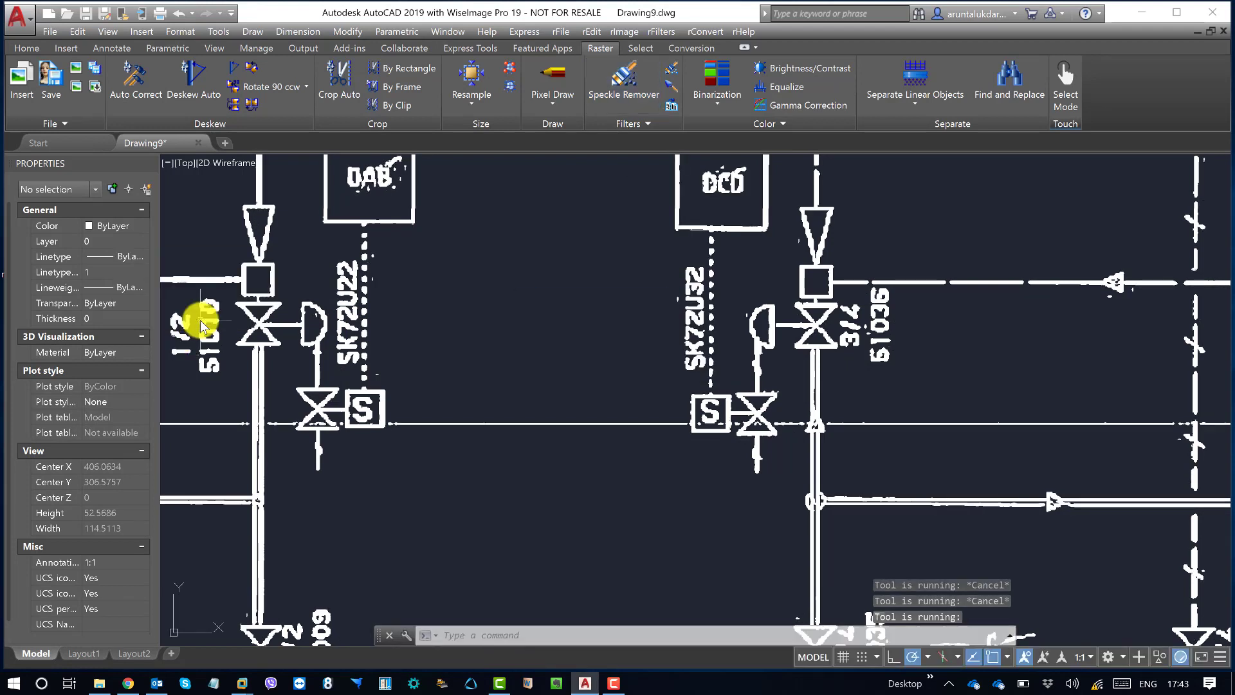
Step: Save the despeckled raster to D:\Experiment\Image.tiff and check the drawing around the storage tank labels
scroll(542, 413, down, 4)
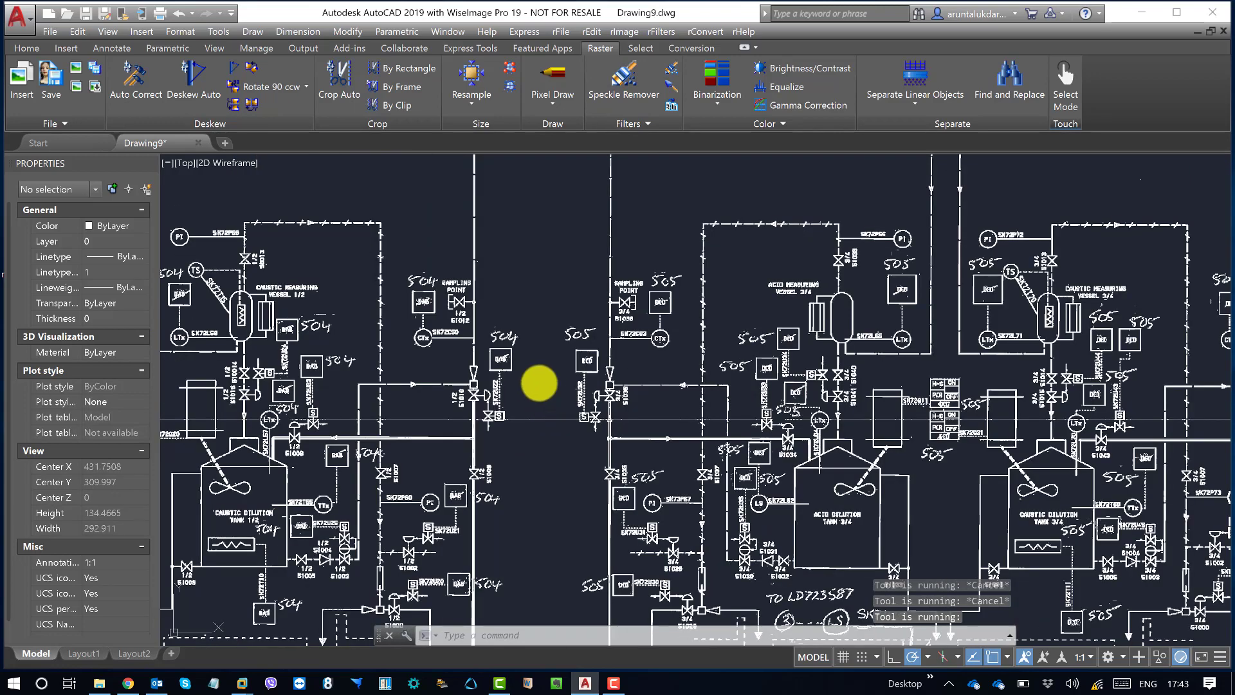
scroll(656, 358, down, 2)
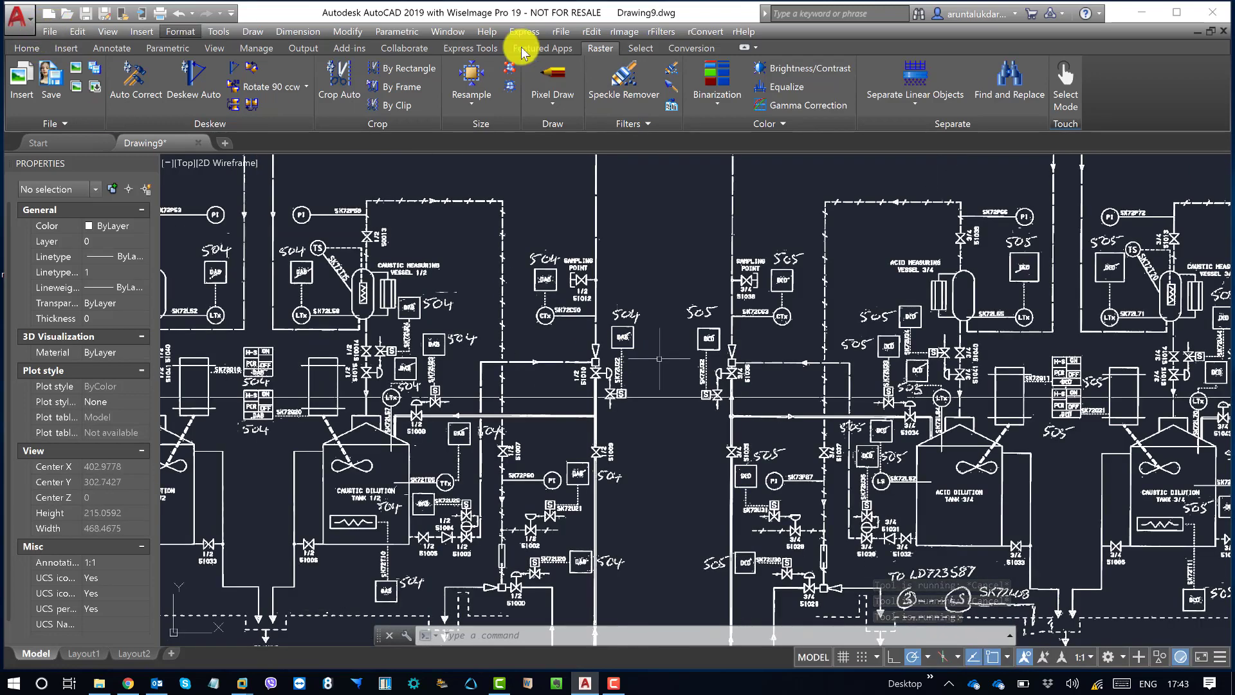
click(597, 33)
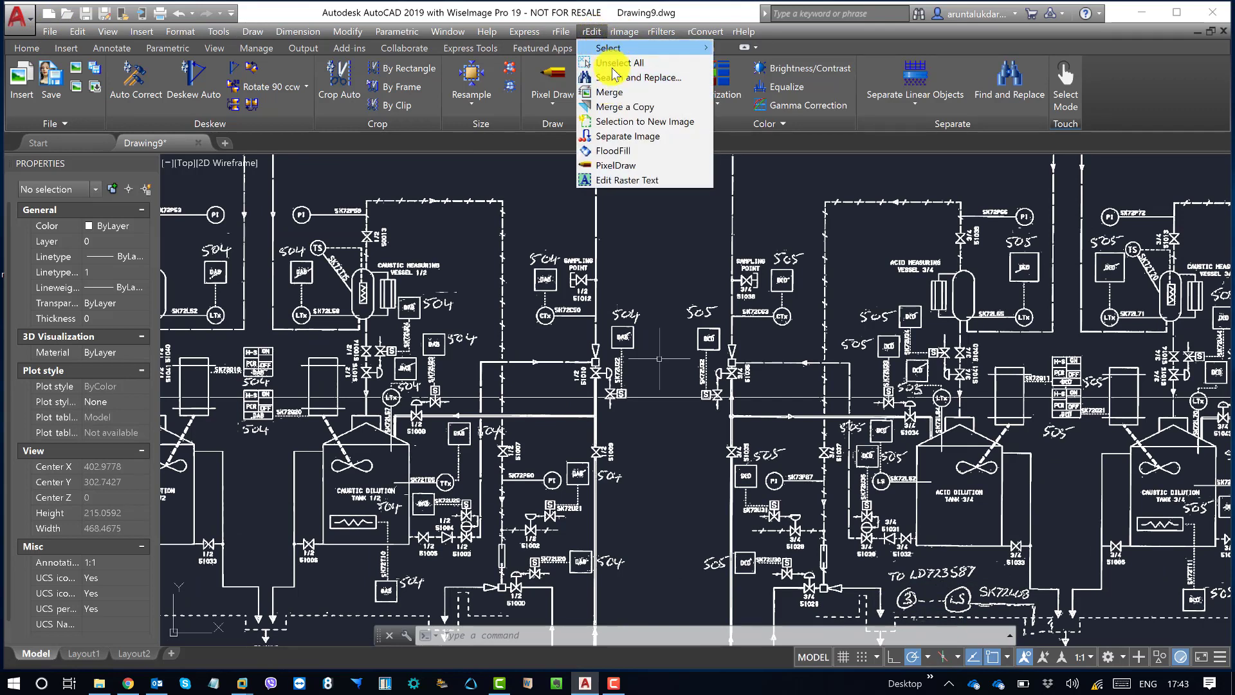
mouse_move(561, 32)
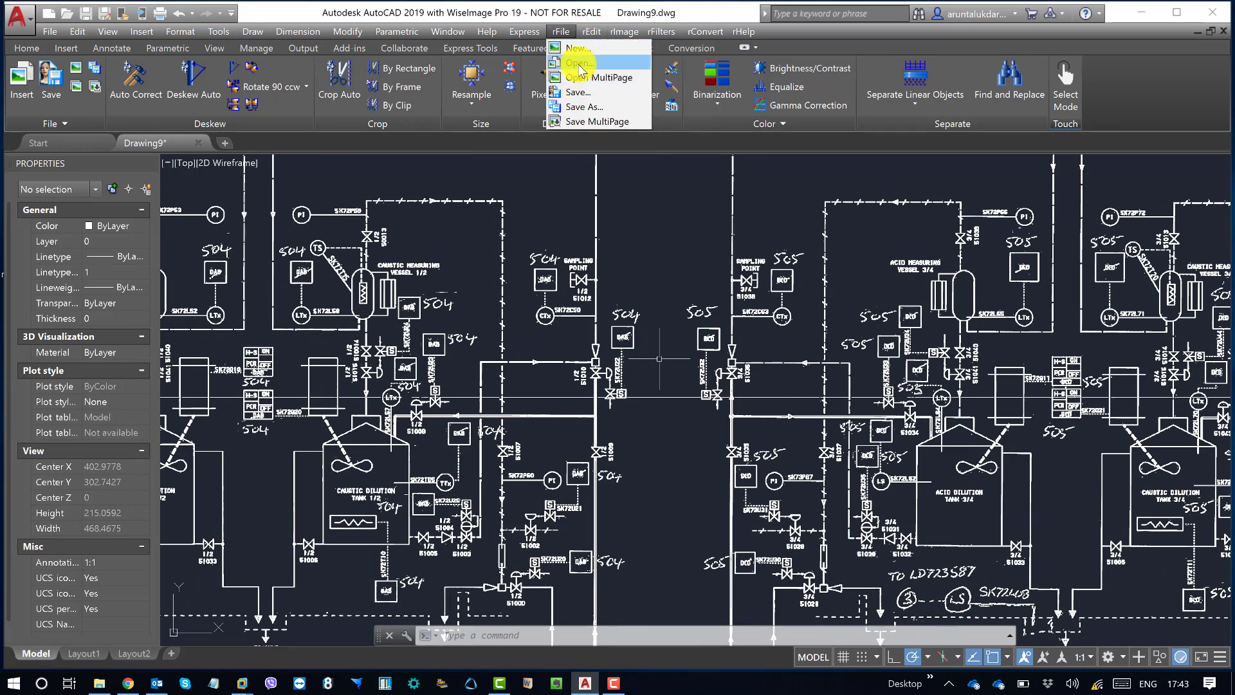
click(578, 92)
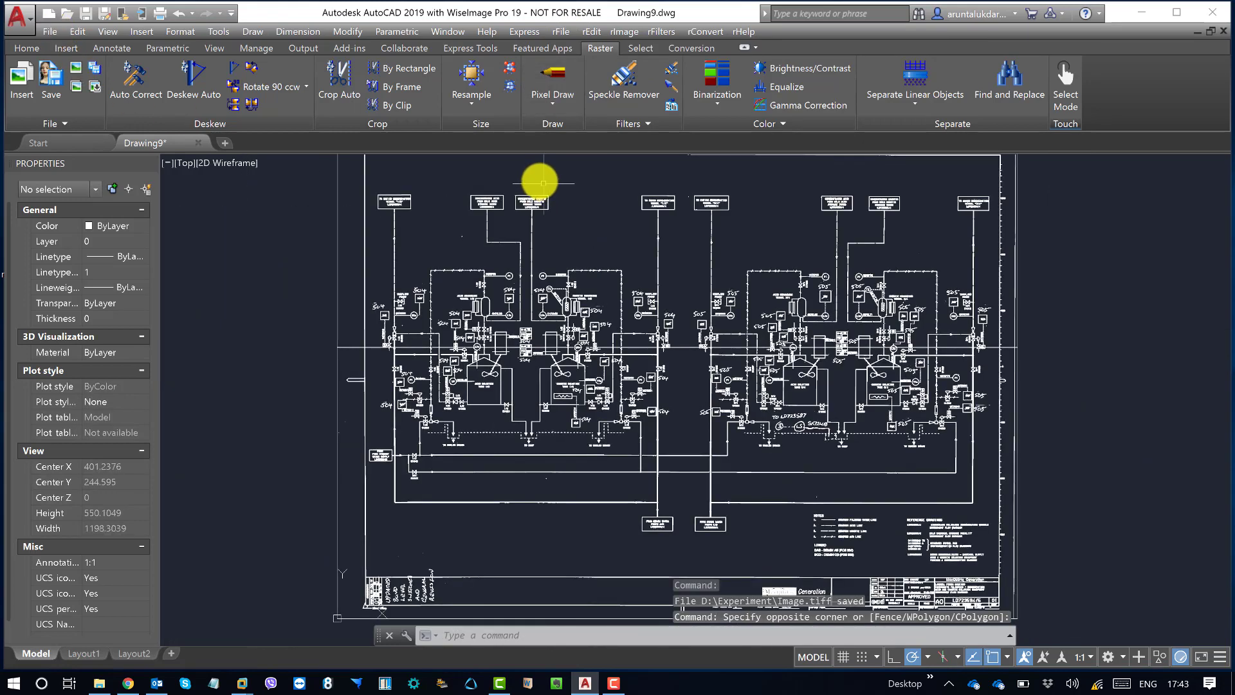
scroll(540, 242, up, 6)
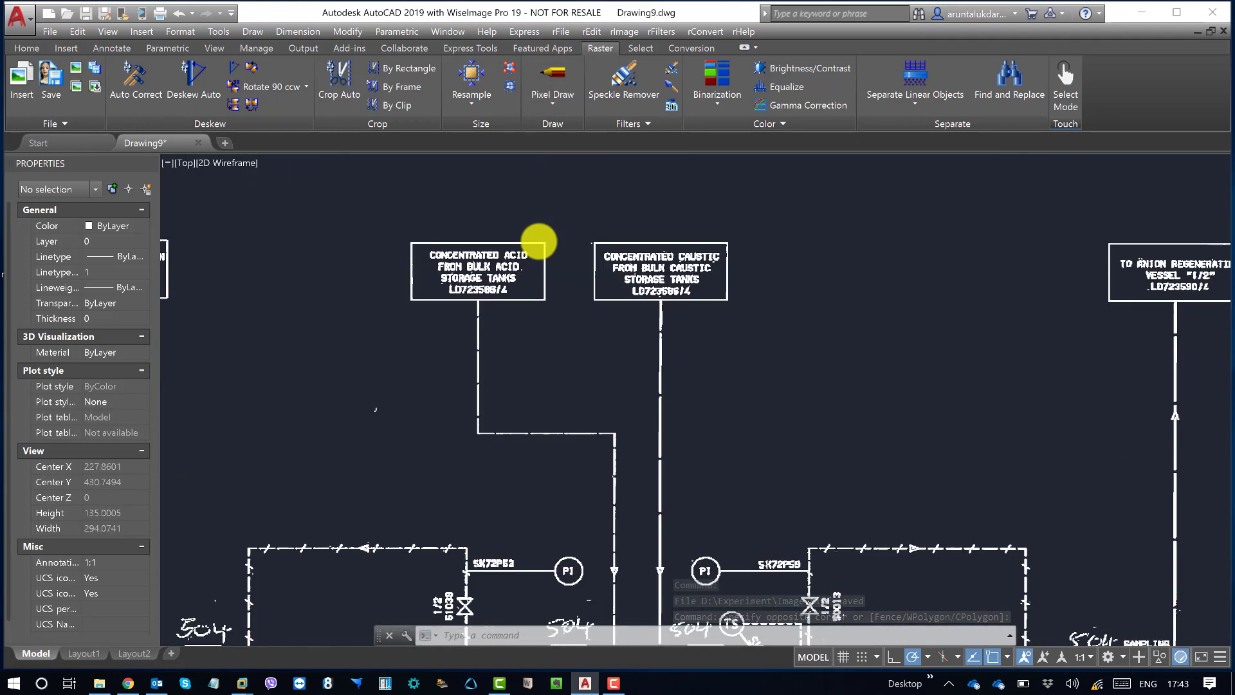
Step: Select the PI bubble at the end of the SK72P53 line with an Inside window raster selection, and end the command
scroll(539, 242, up, 5)
scroll(524, 220, down, 5)
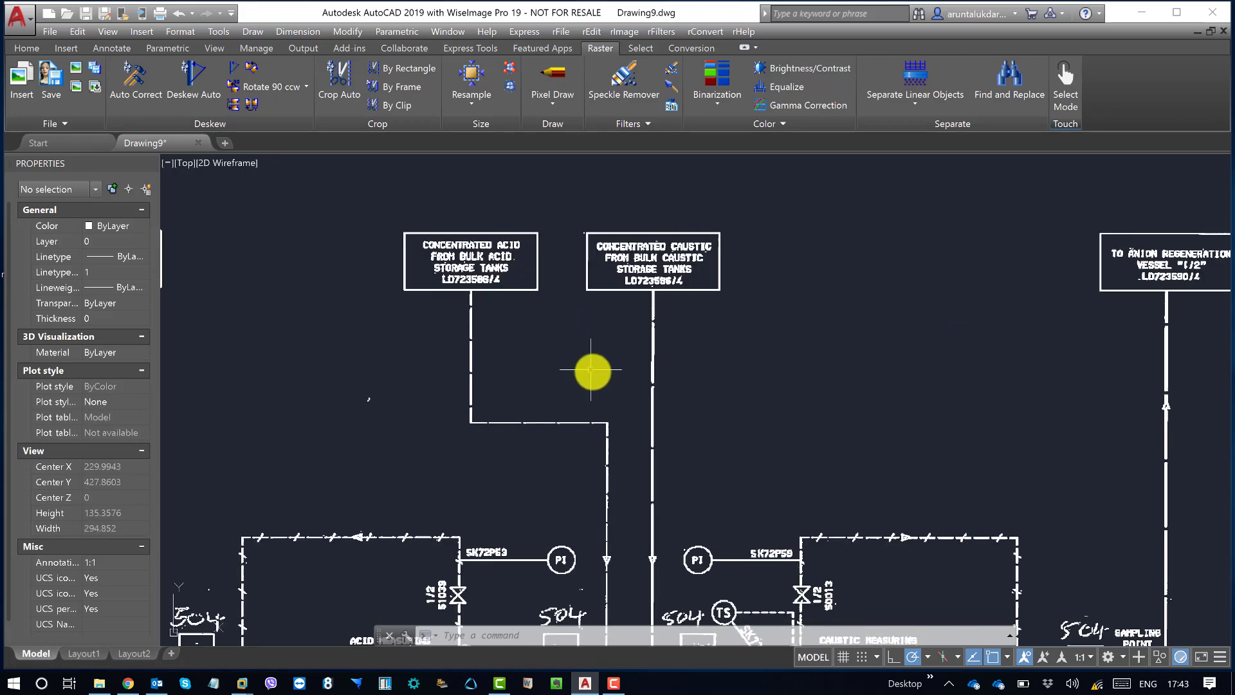
middle_drag(590, 370, 531, 215)
middle_drag(513, 347, 505, 321)
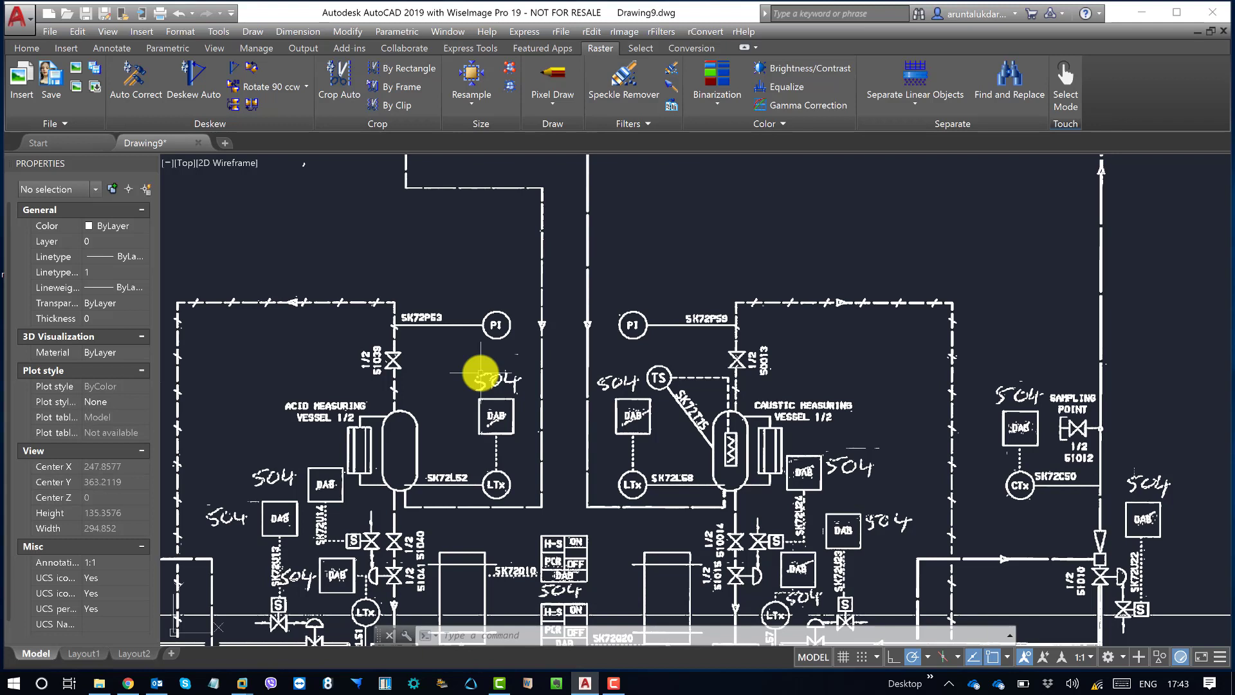
click(637, 48)
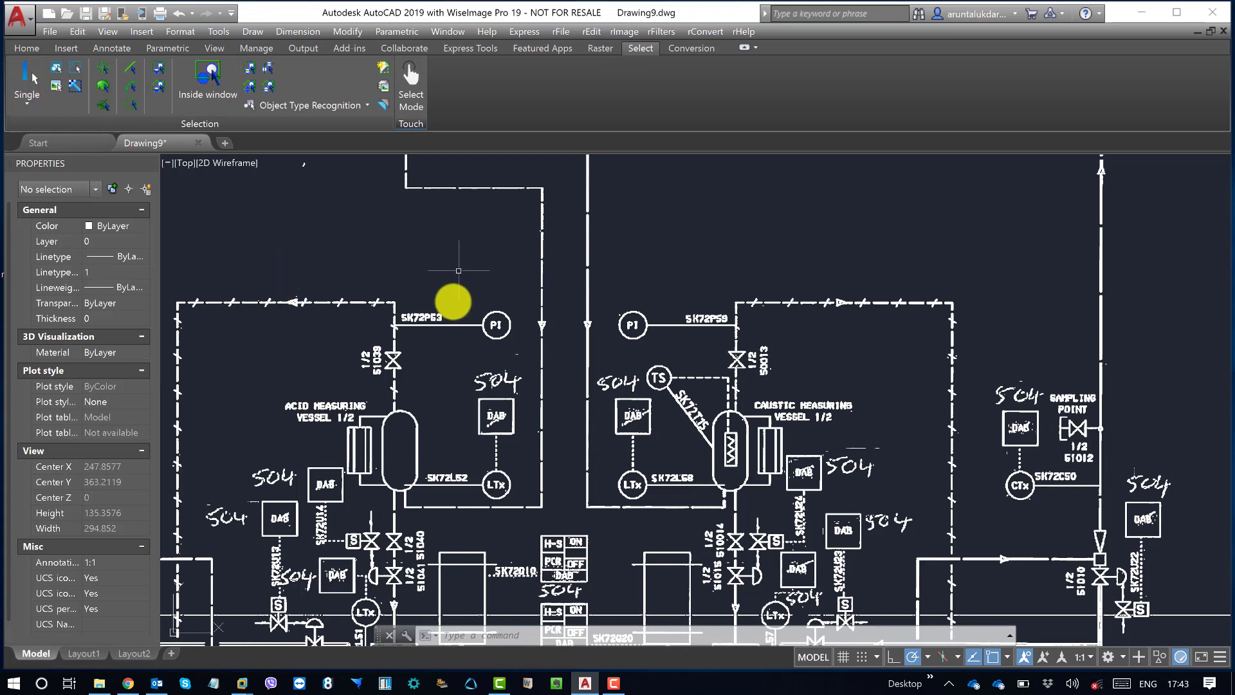
middle_drag(425, 323, 453, 262)
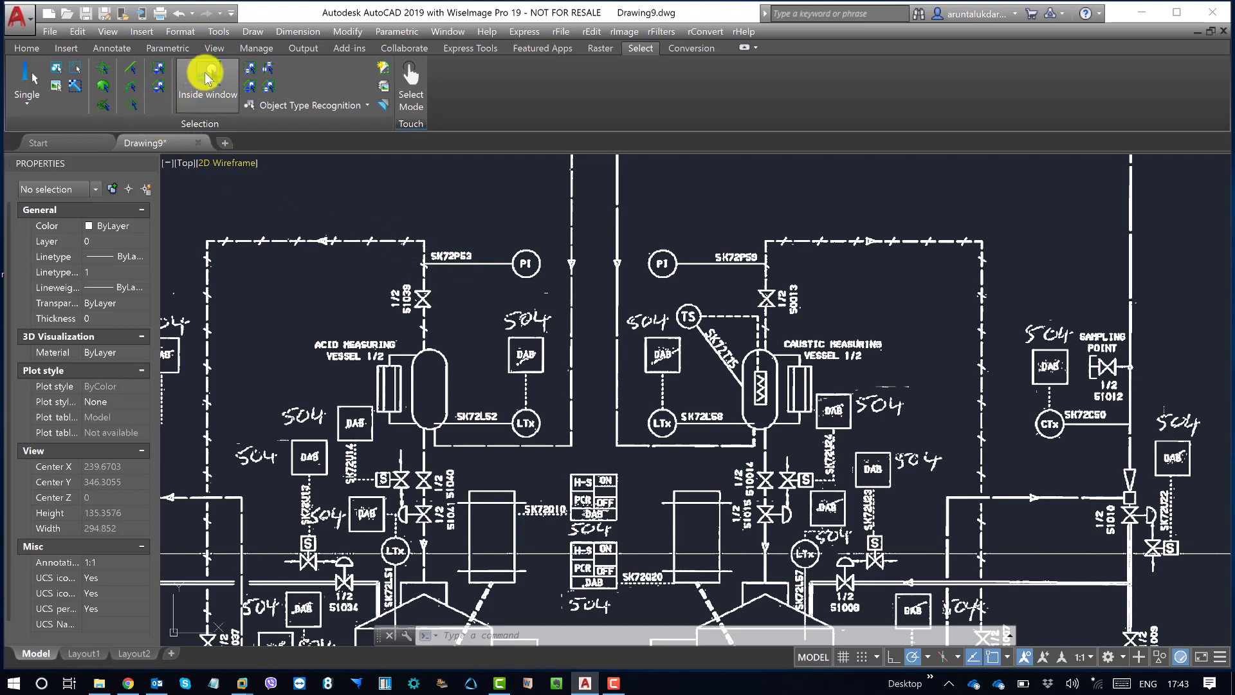
click(207, 77)
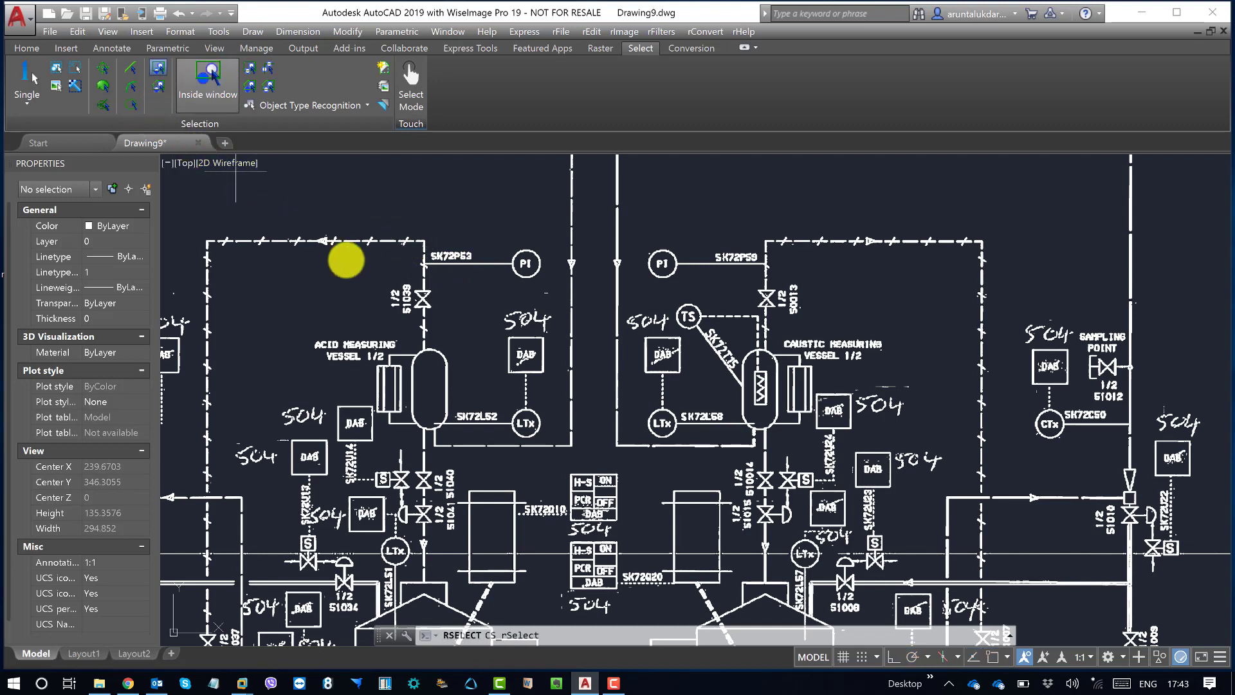
click(506, 237)
click(552, 289)
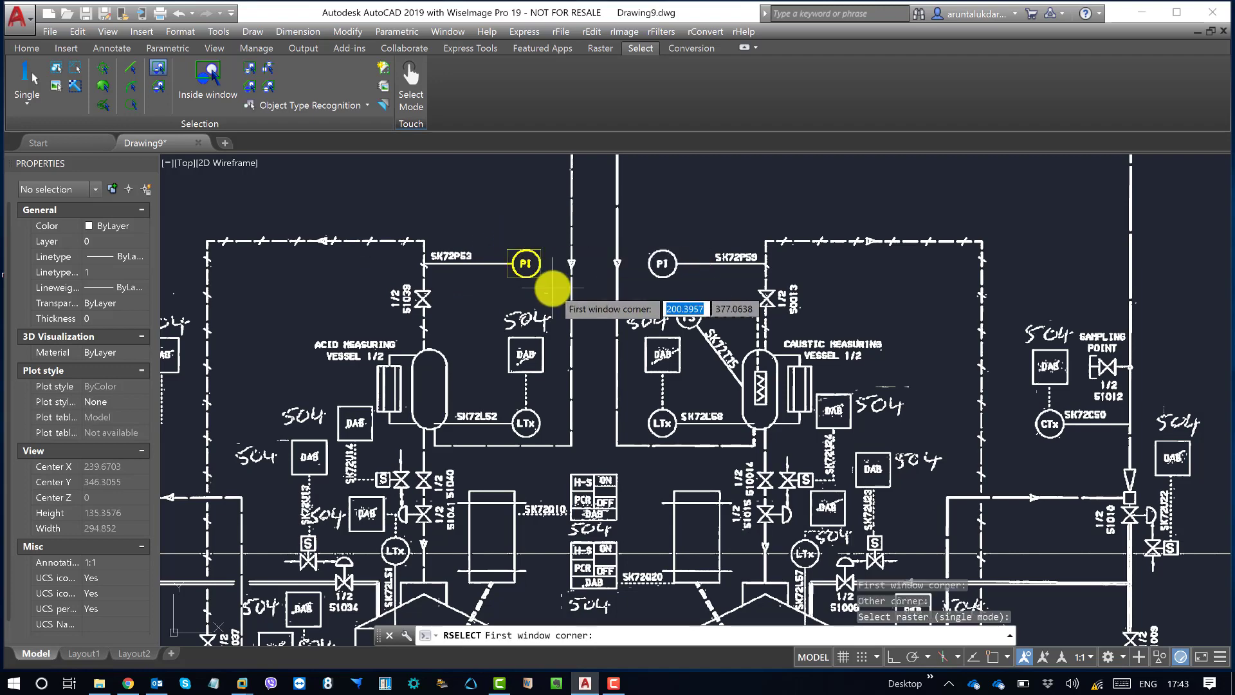
scroll(547, 286, up, 6)
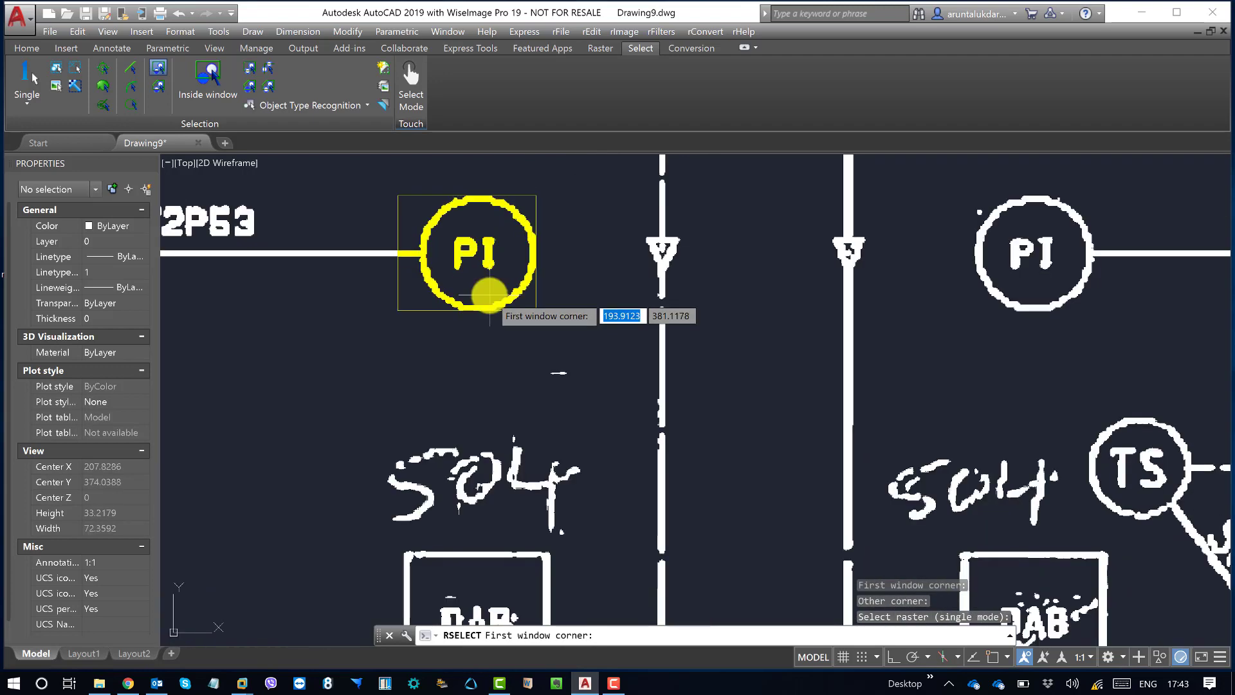
middle_drag(474, 271, 525, 408)
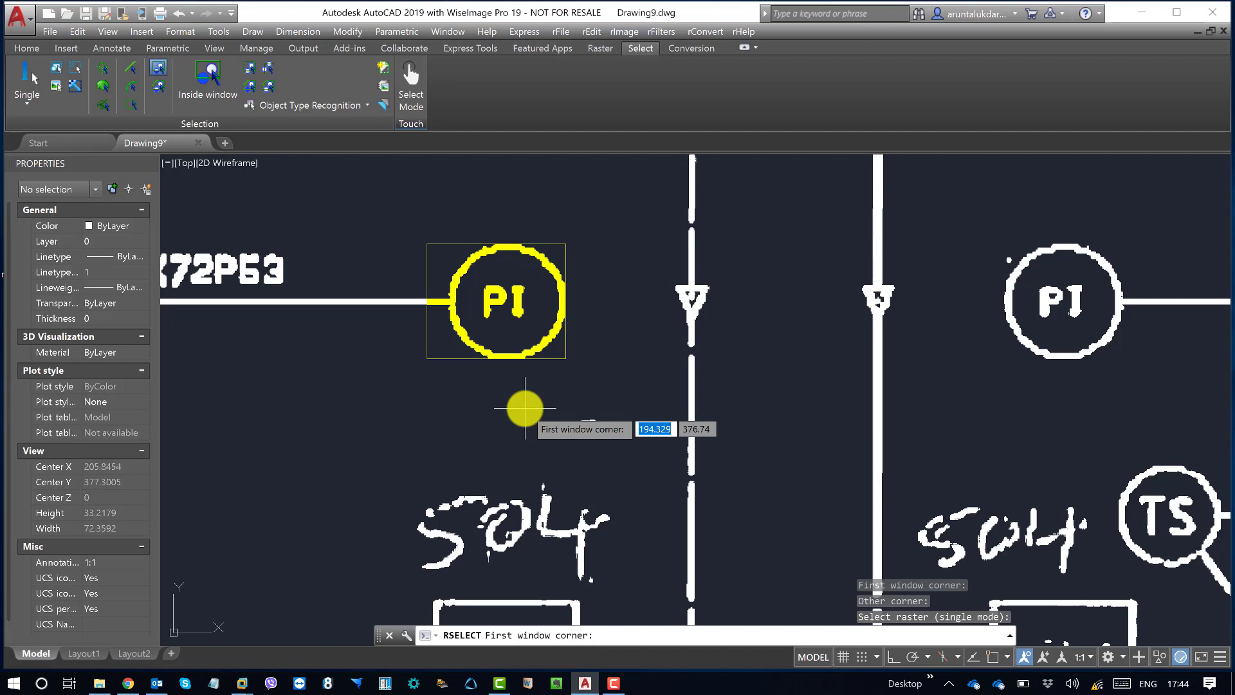
key(Escape)
Step: Check the framed PI bubble up close and unselect all raster selections
drag(525, 408, 648, 433)
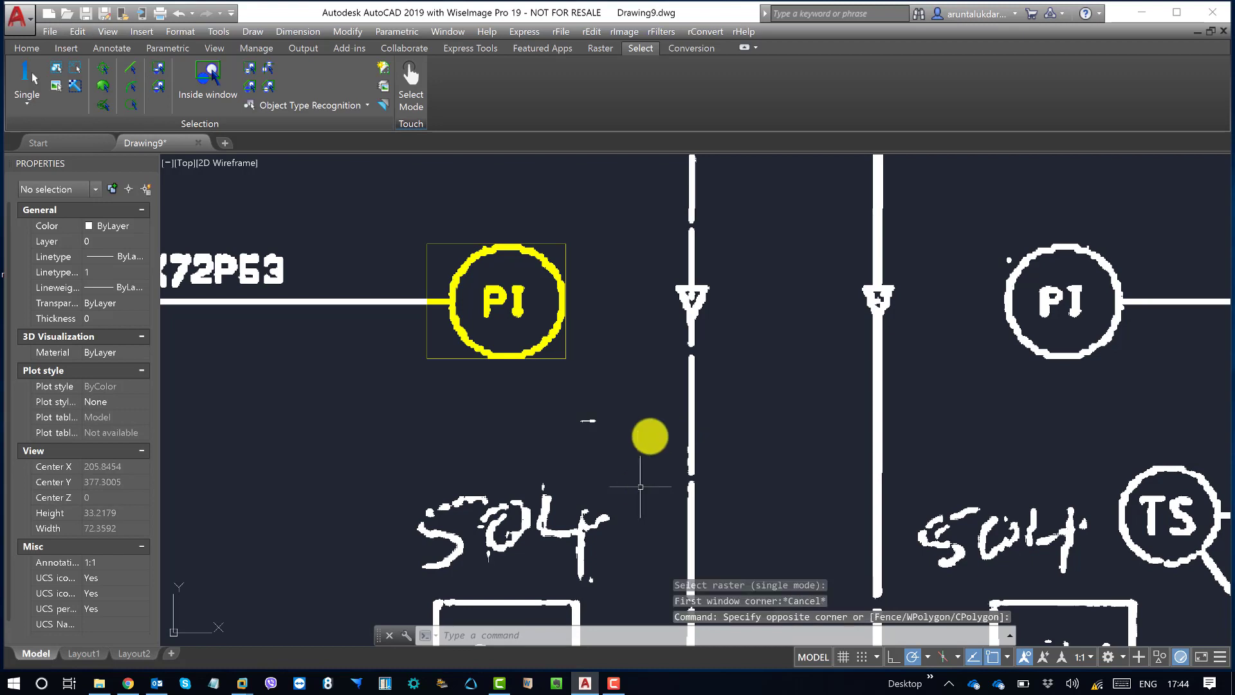
scroll(650, 342, down, 3)
scroll(631, 351, up, 5)
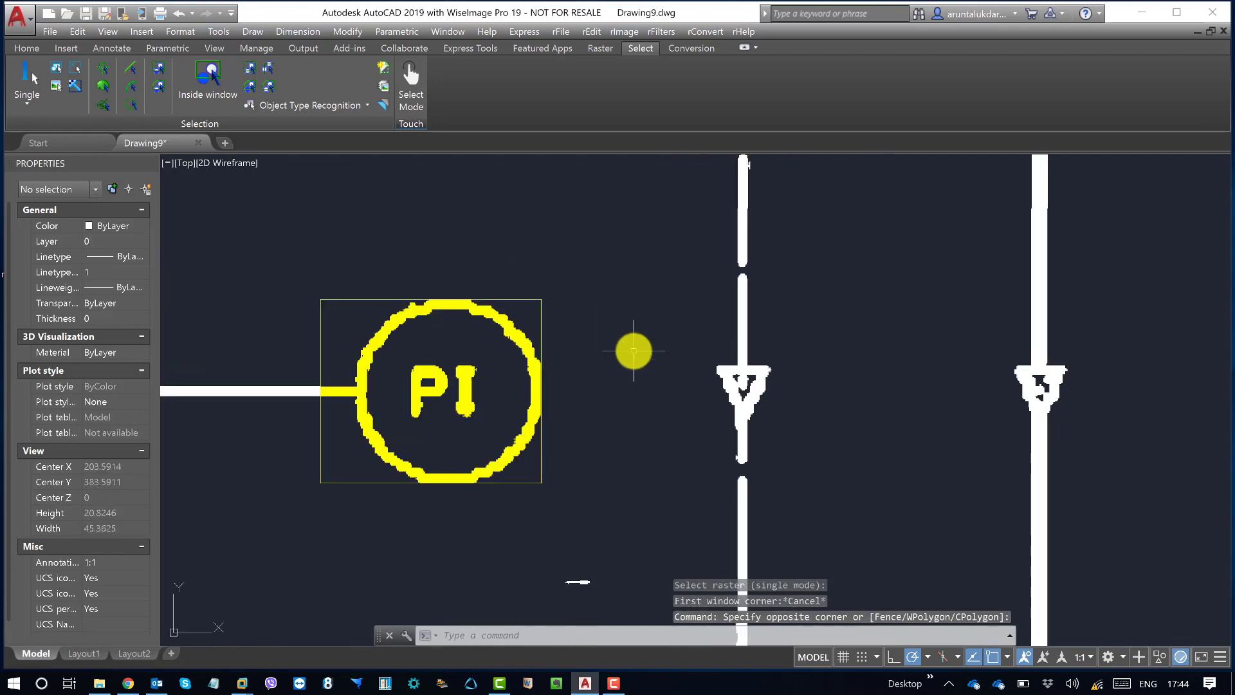
middle_drag(621, 350, 651, 349)
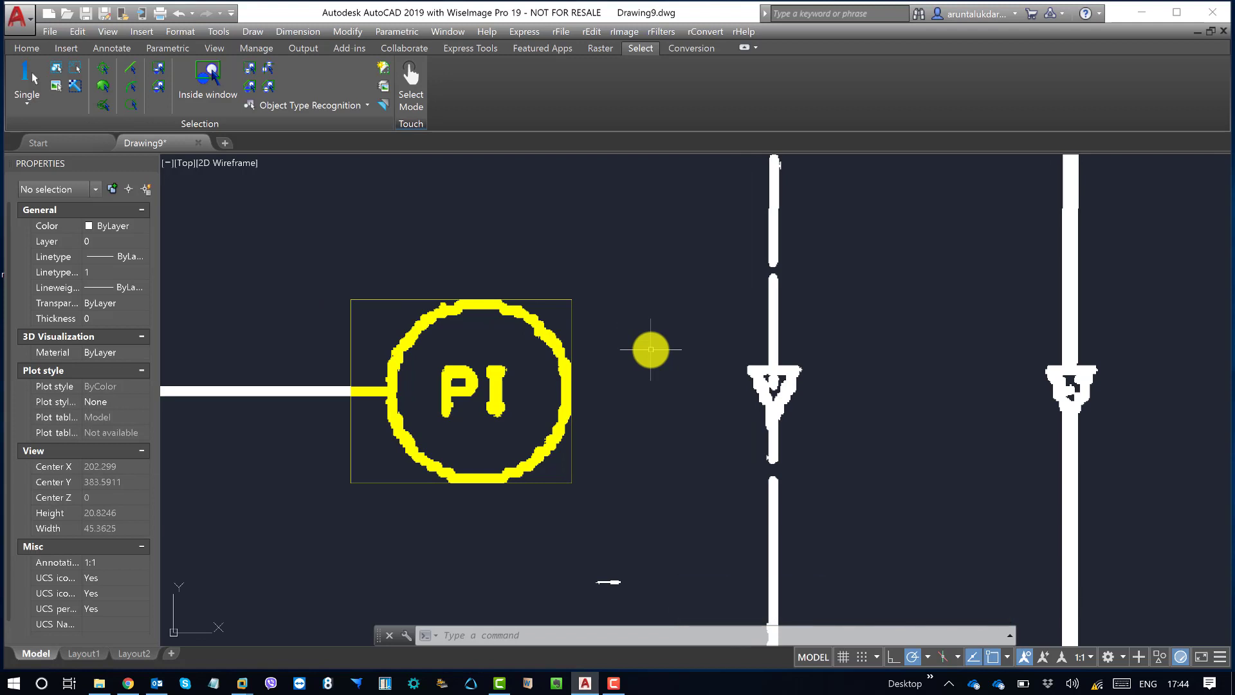
drag(649, 268, 631, 433)
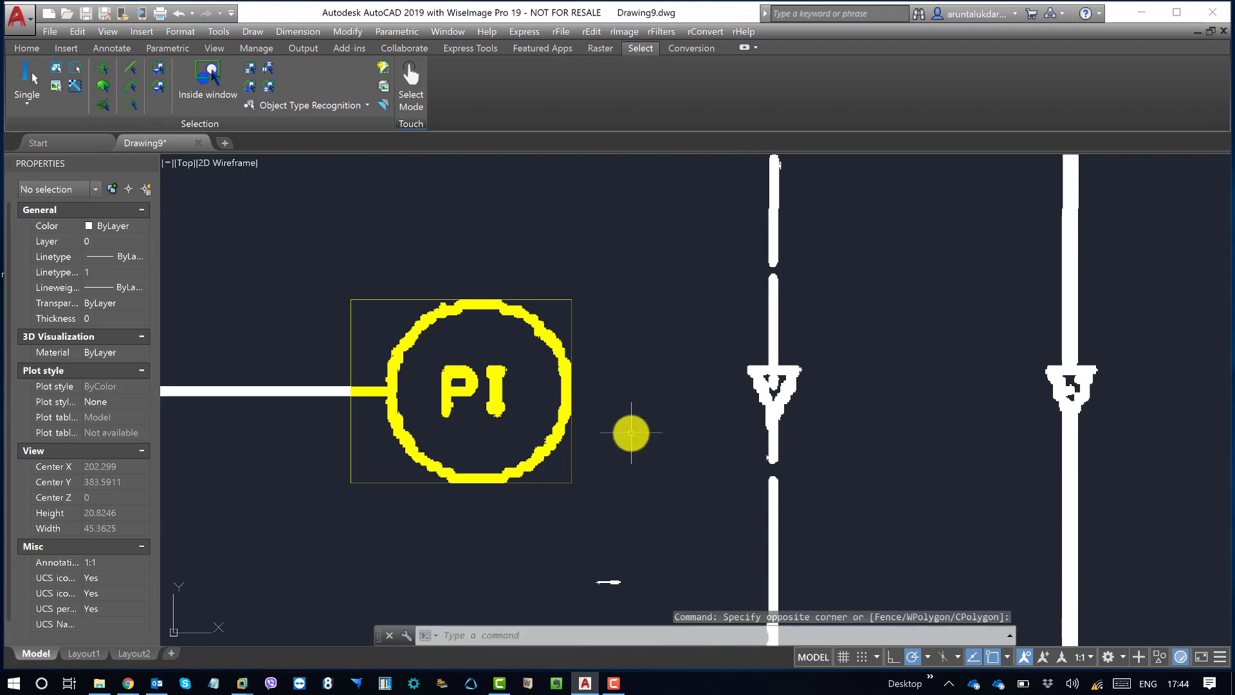
middle_drag(617, 359, 627, 373)
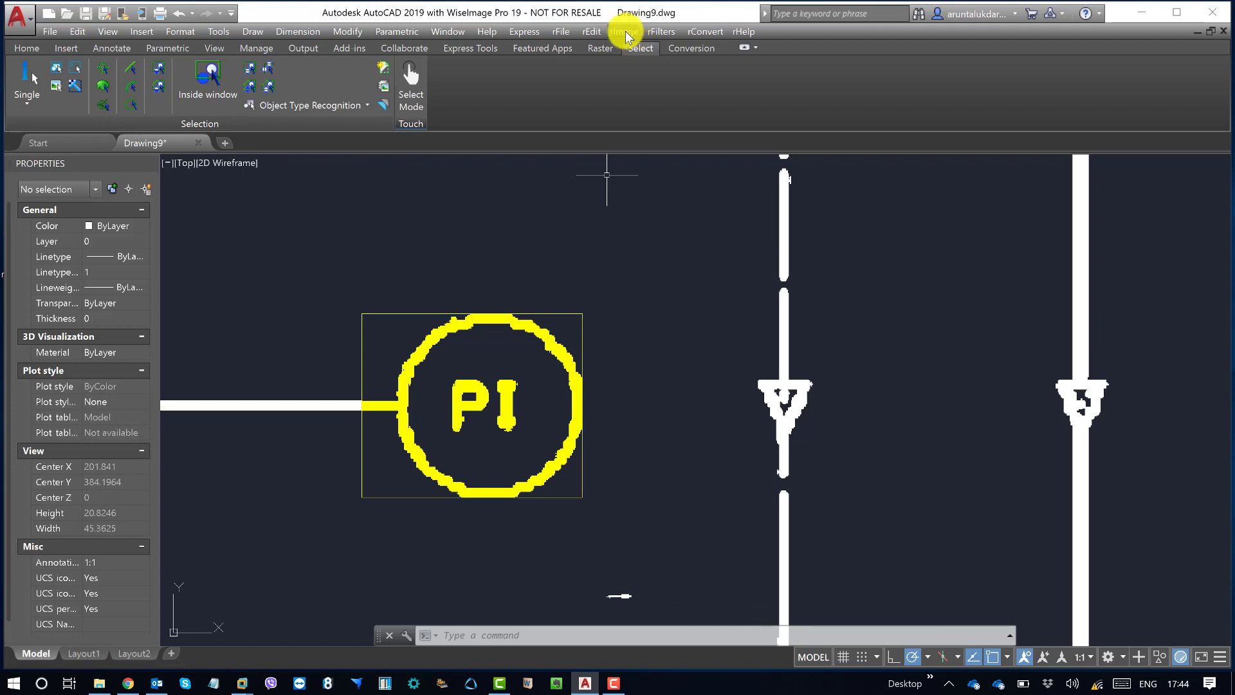
click(590, 34)
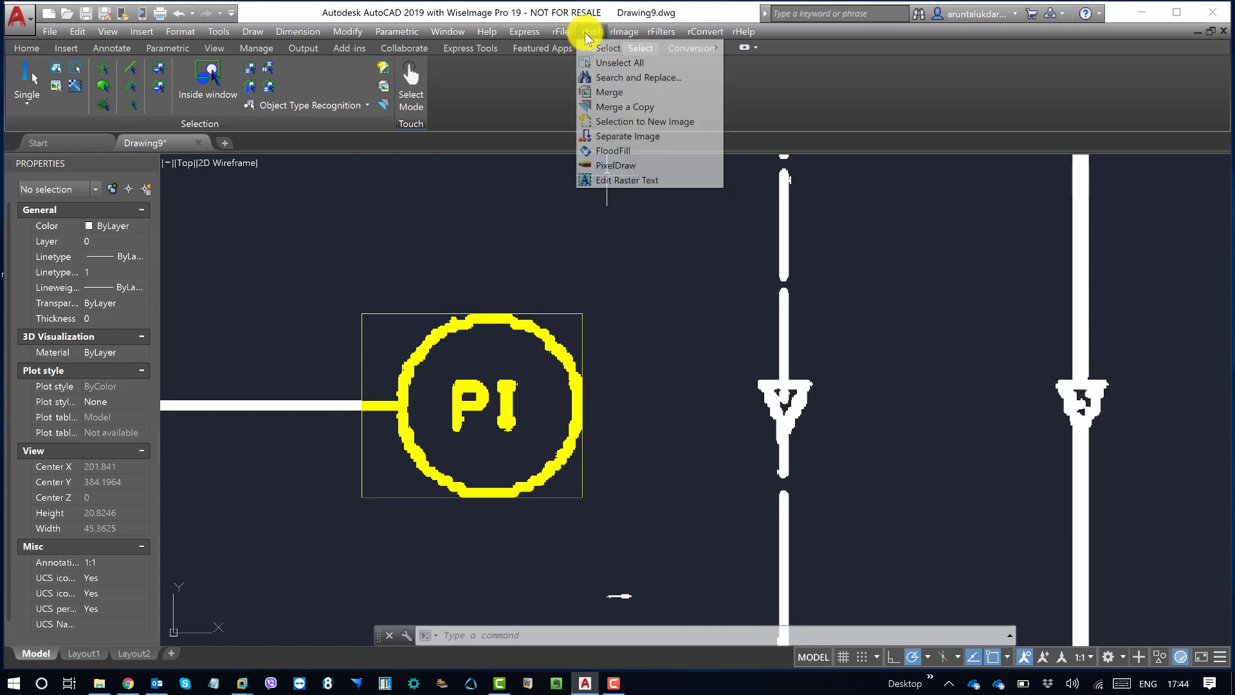
click(641, 67)
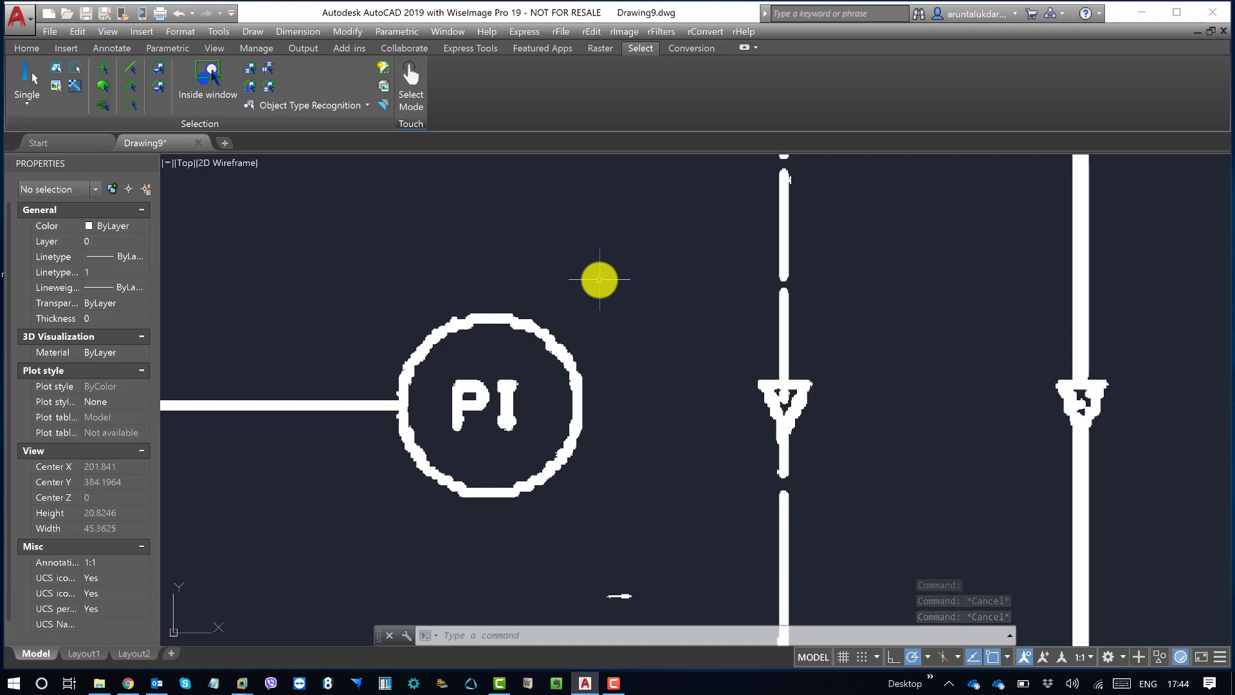
Step: Select the raster PI bubble beside SK72P53 again with an Inside window selection enclosing the whole circle
click(208, 76)
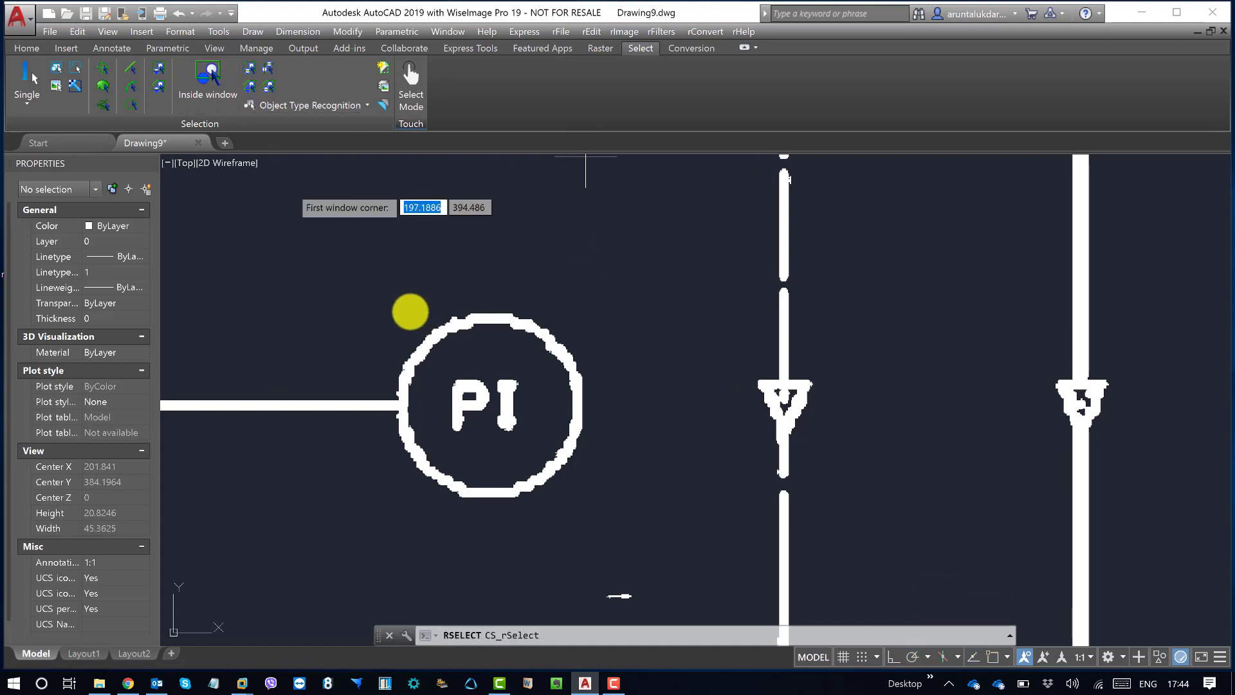
click(369, 296)
click(616, 520)
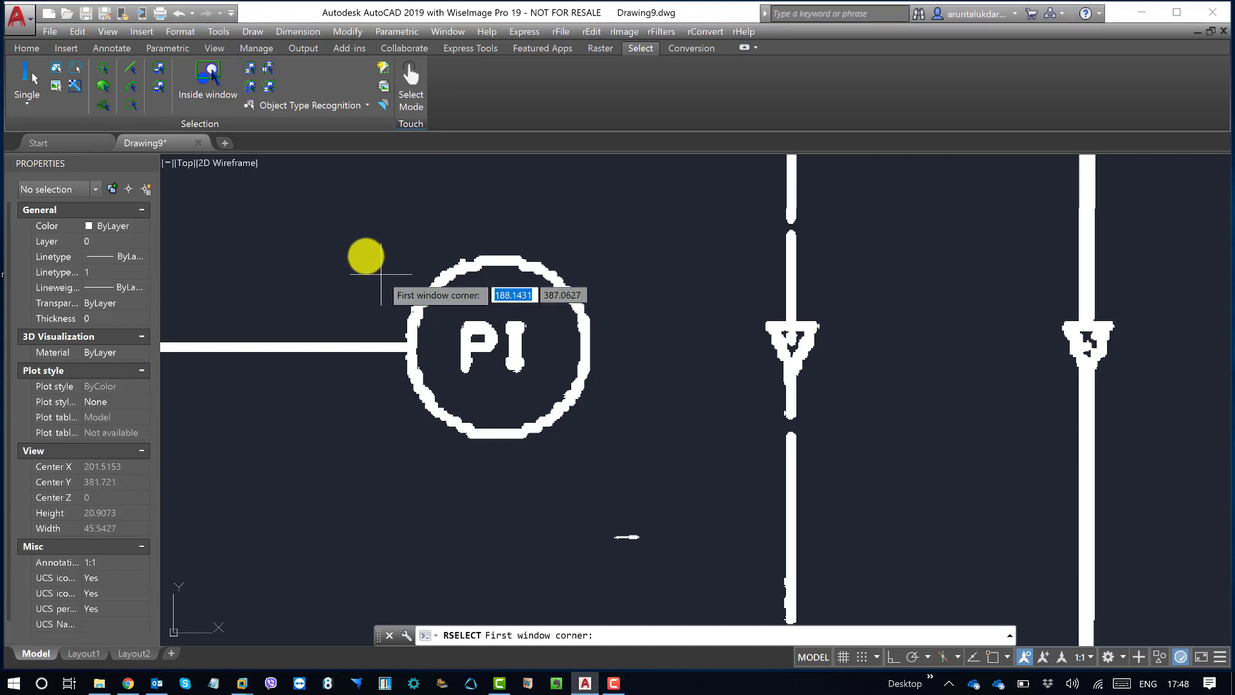
click(396, 245)
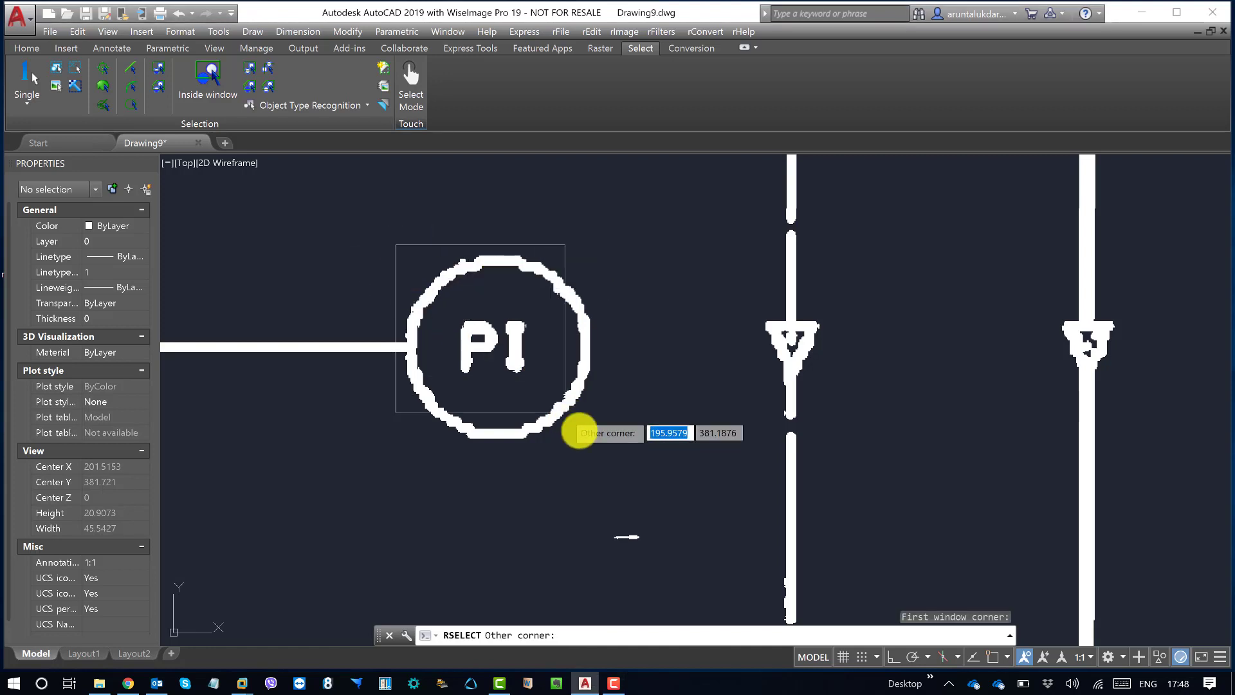
scroll(612, 464, down, 2)
click(616, 469)
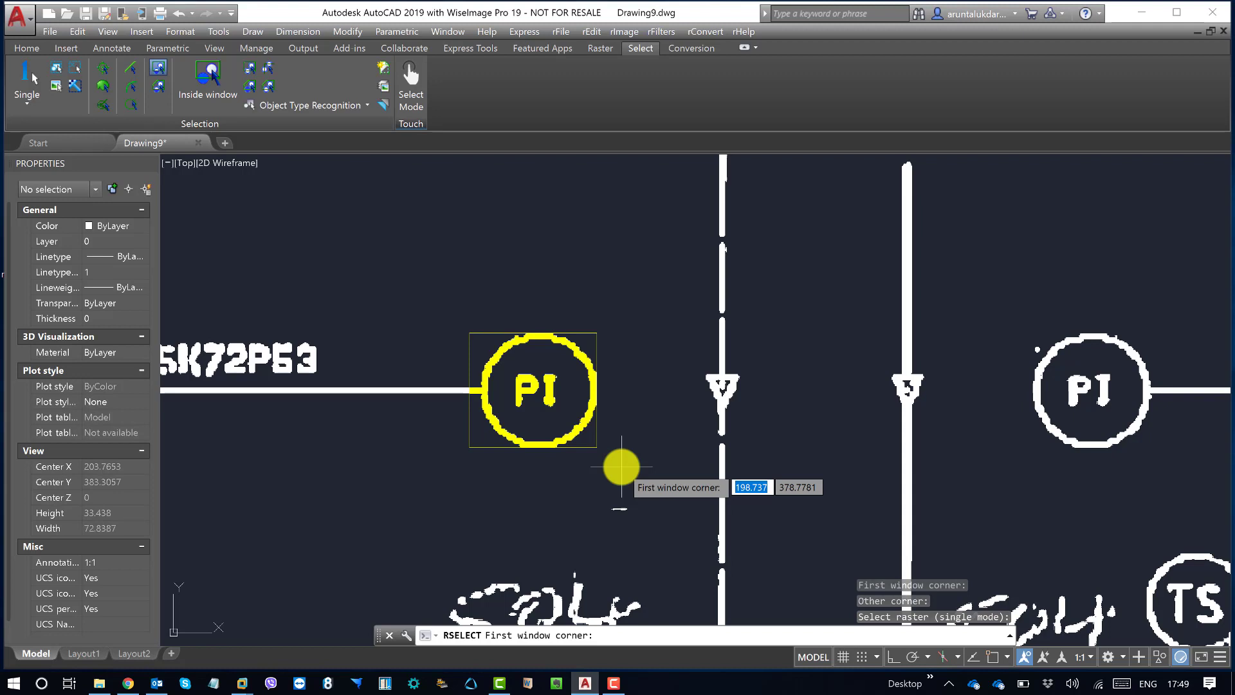
key(Escape)
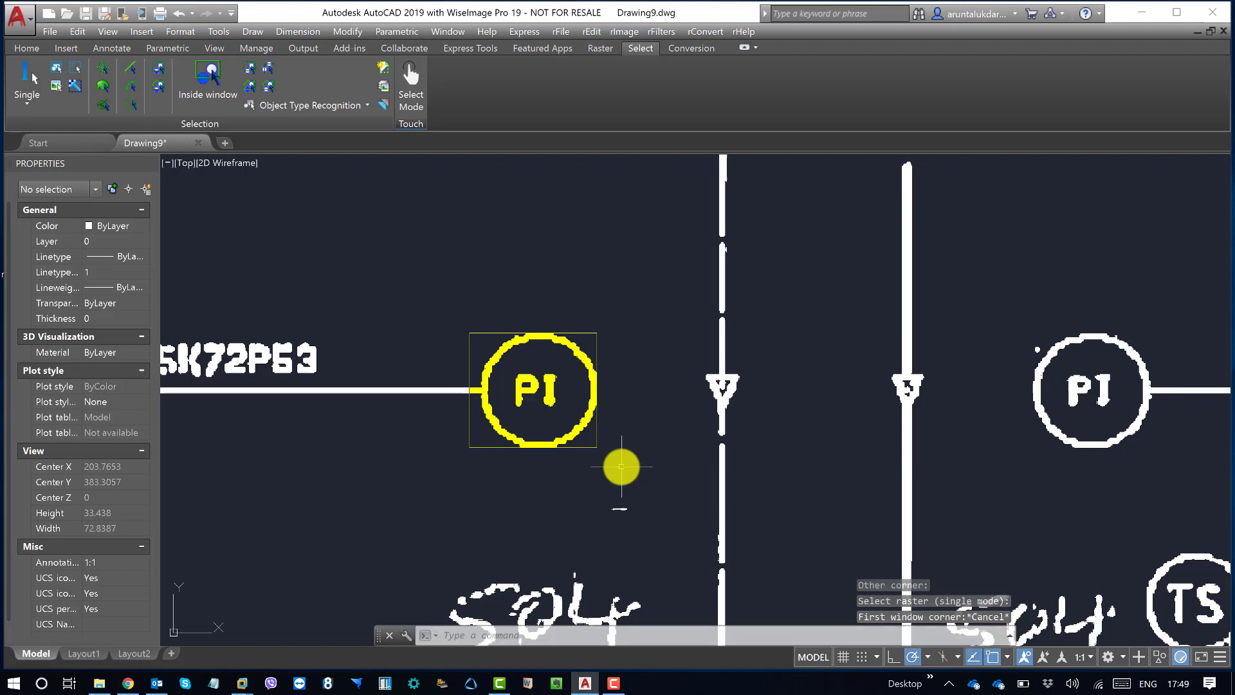
Step: Try picking the yellow PI raster selection as an AutoCAD object with crossing and enclosing windows, deselecting it each time
click(625, 476)
click(577, 387)
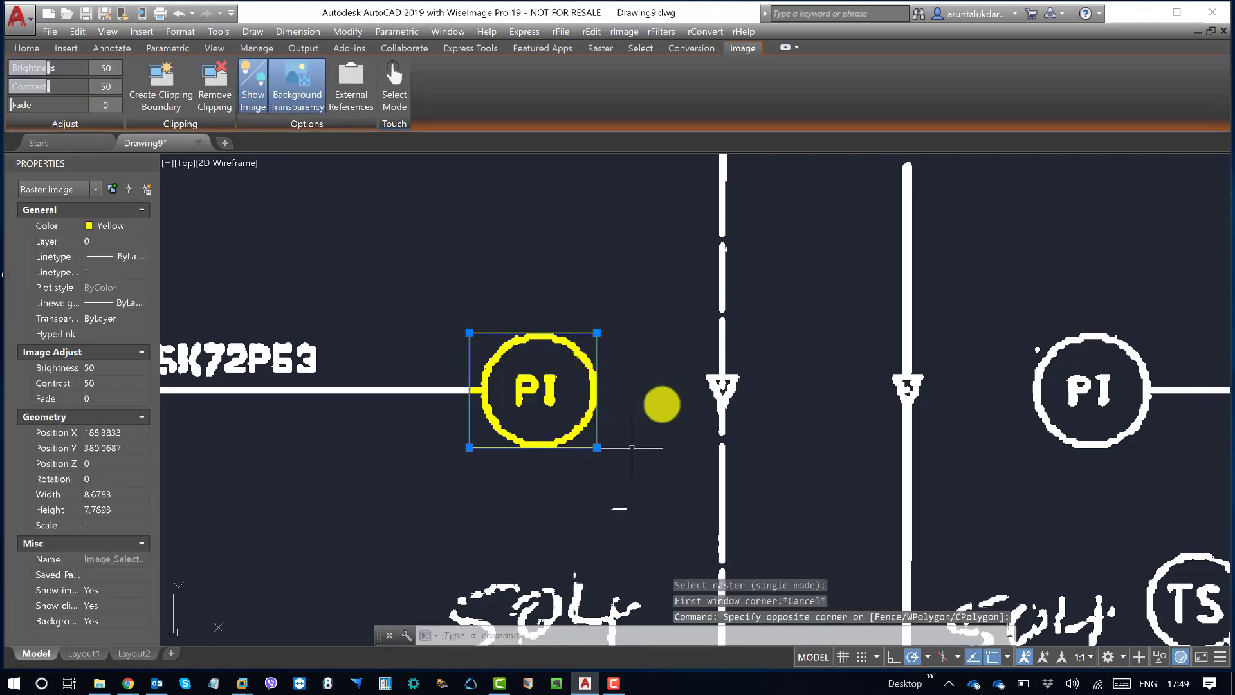
middle_drag(663, 402, 598, 386)
key(Escape)
key(Escape)
click(600, 308)
click(388, 379)
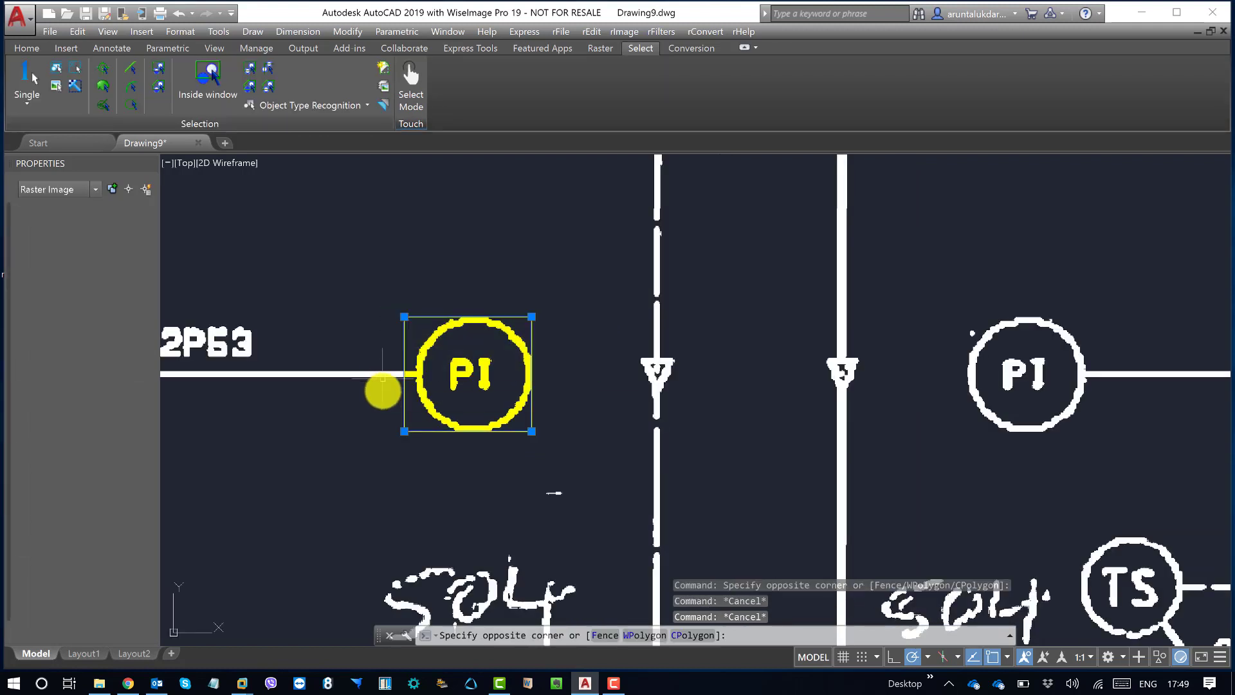
key(Escape)
key(Escape)
click(380, 287)
click(549, 467)
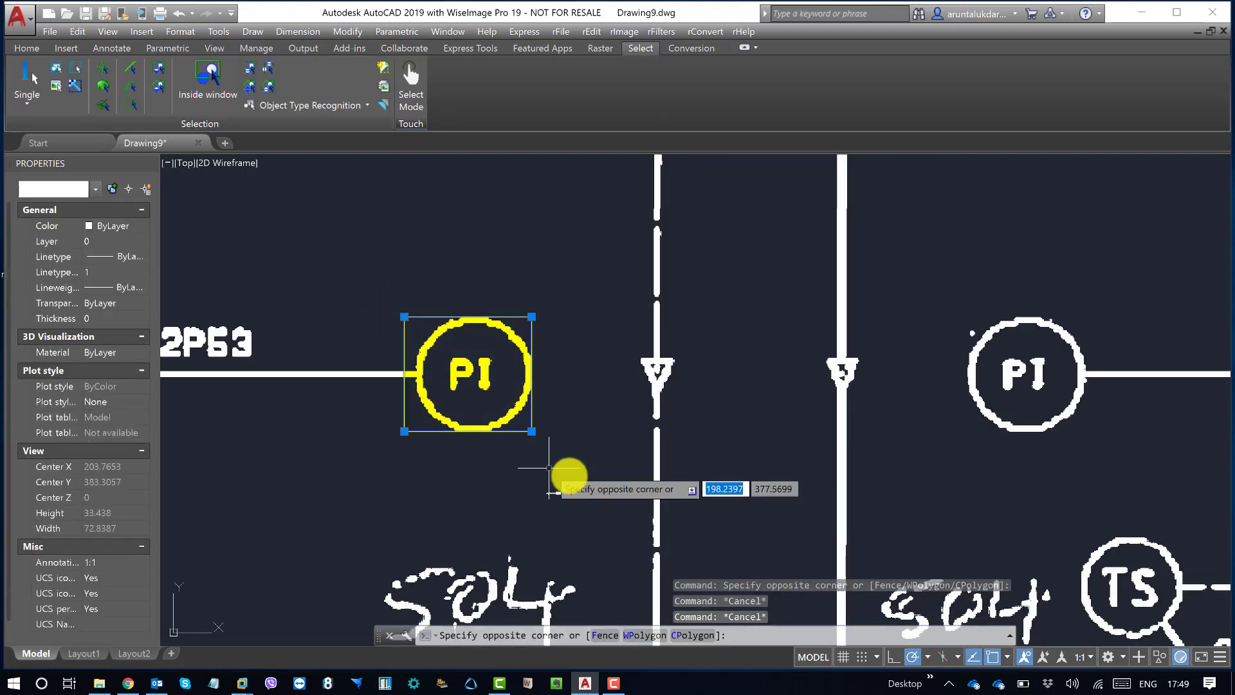
key(Escape)
key(Escape)
click(577, 460)
click(484, 365)
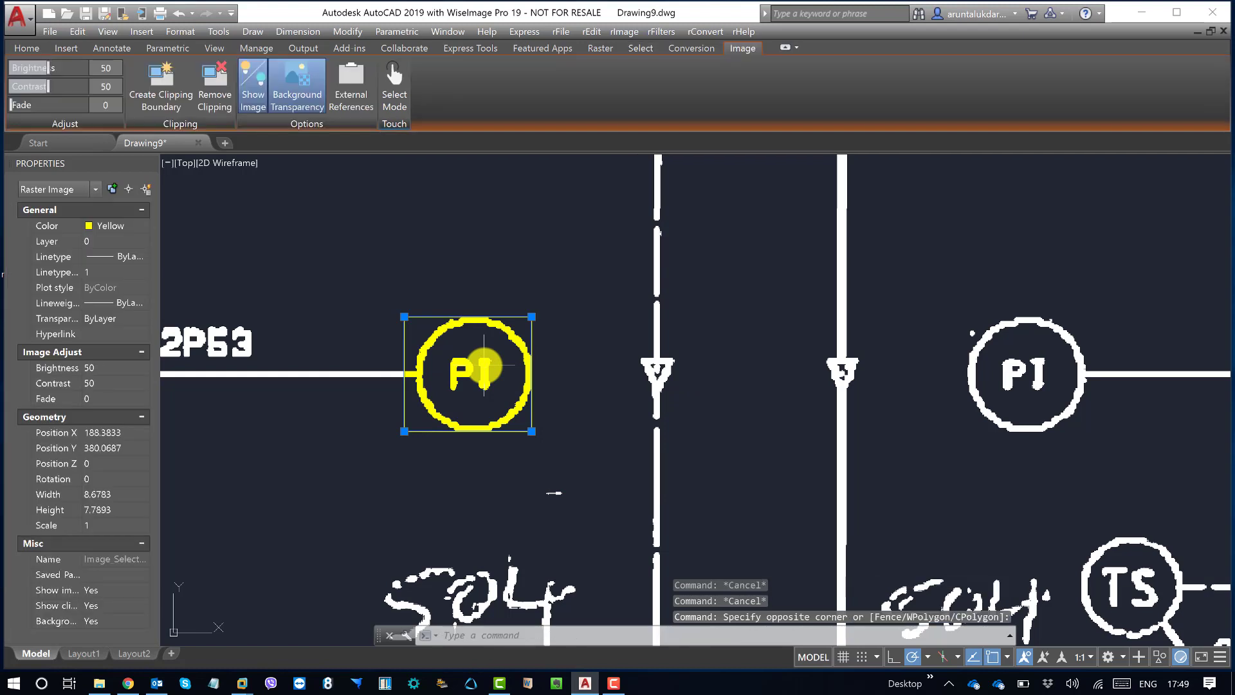
key(Escape)
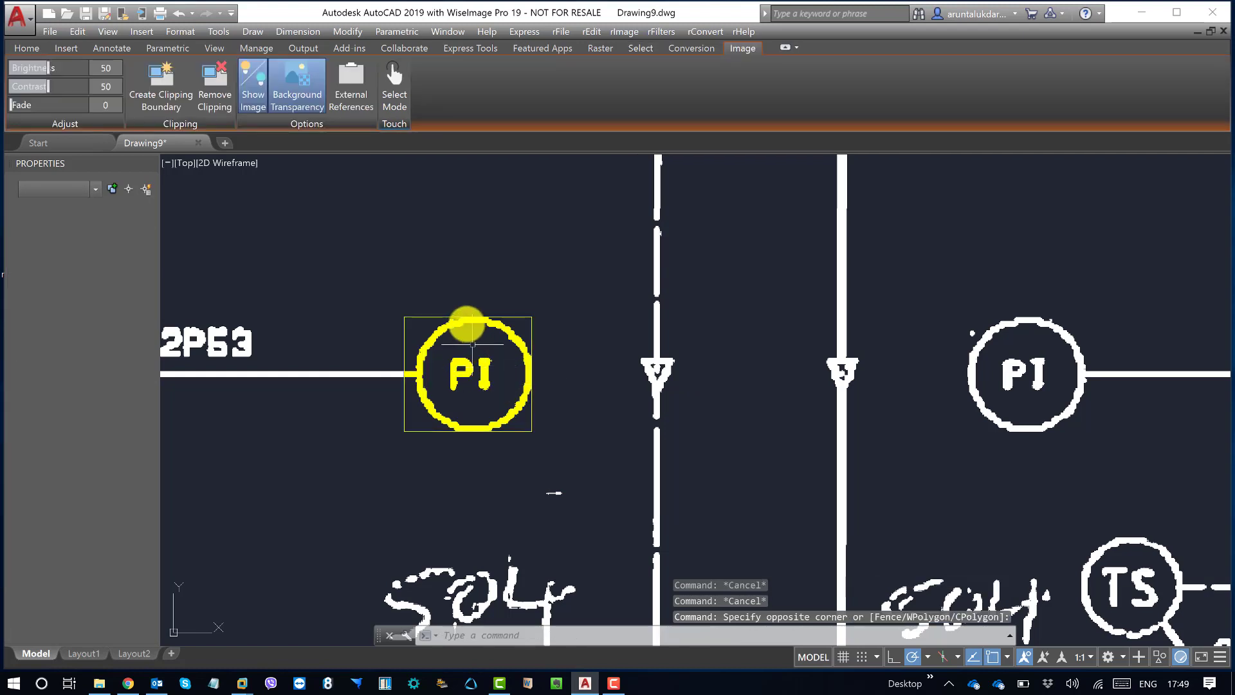
click(451, 294)
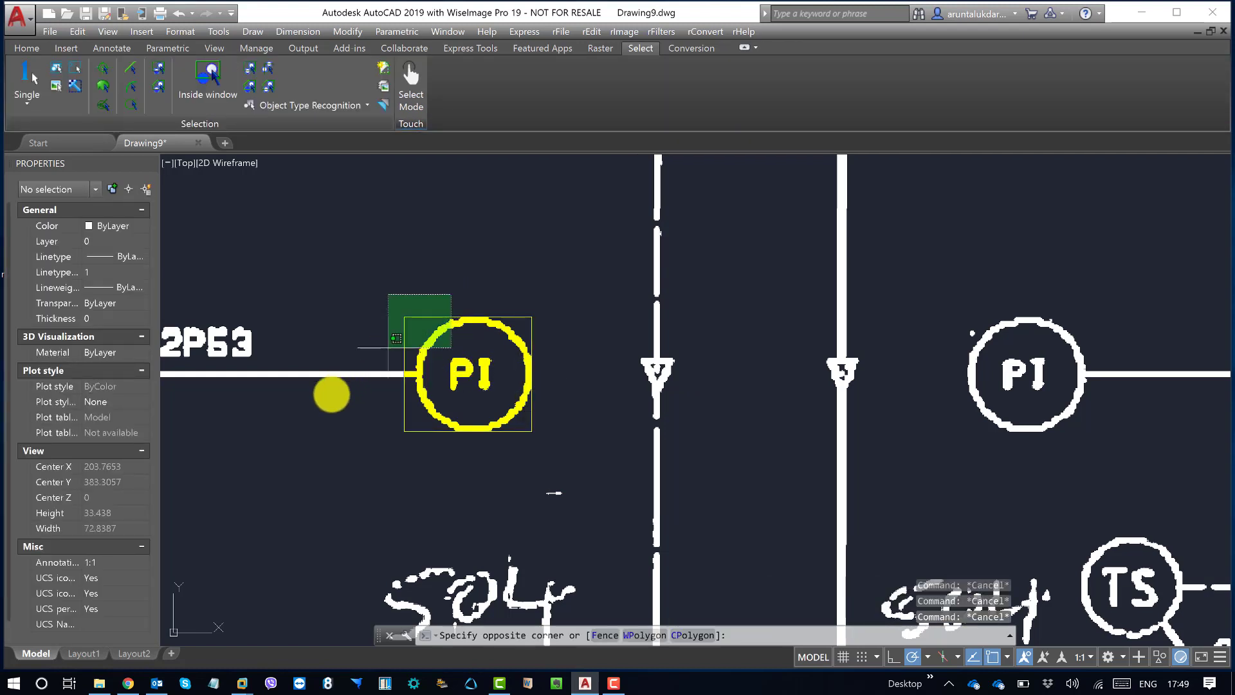
click(315, 425)
key(Escape)
click(369, 284)
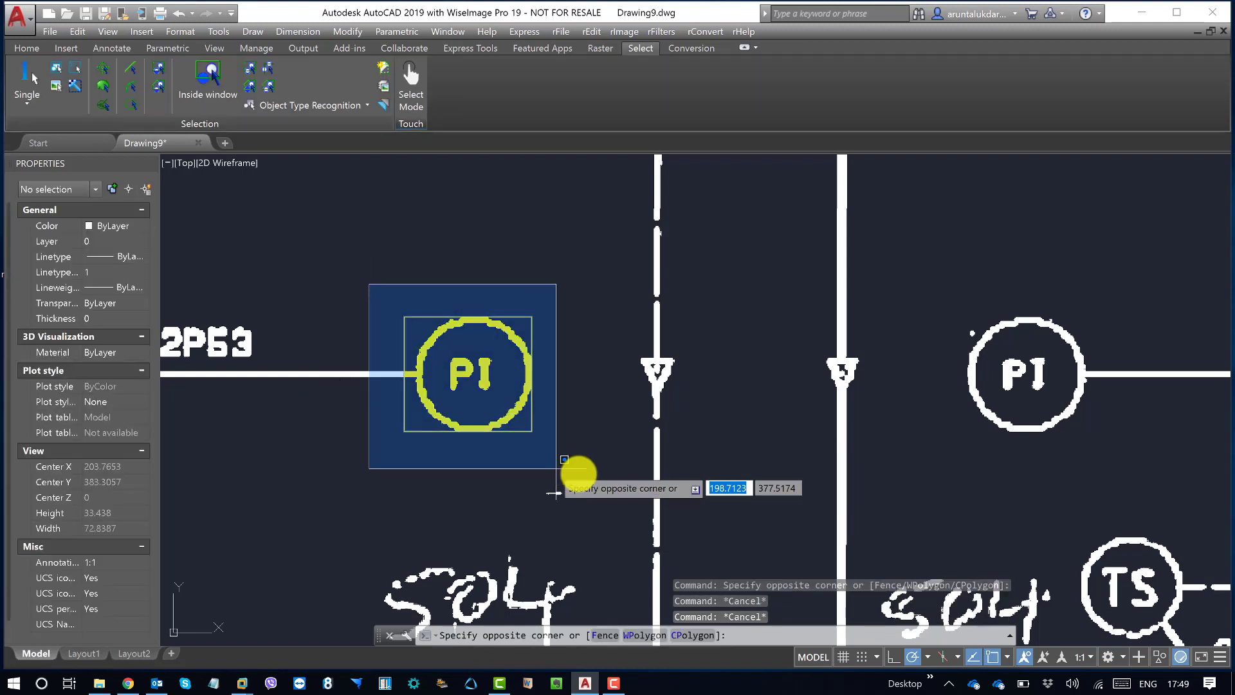
click(587, 475)
middle_drag(586, 475, 634, 485)
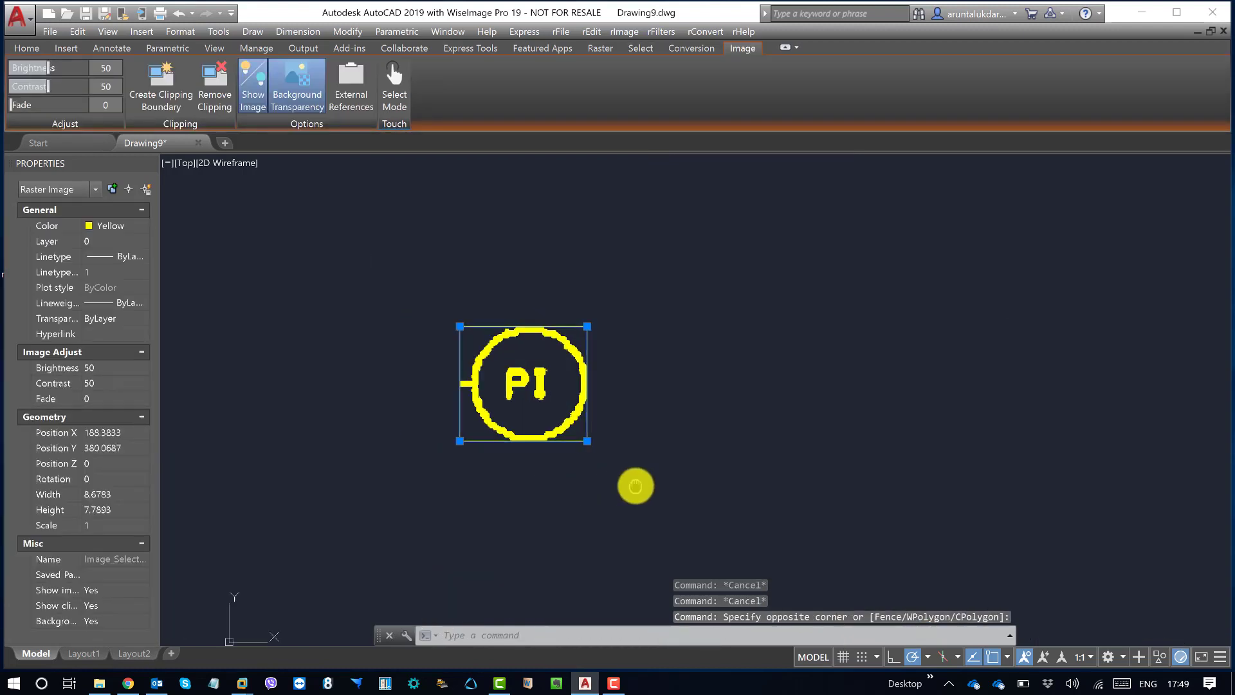
key(Escape)
key(Escape)
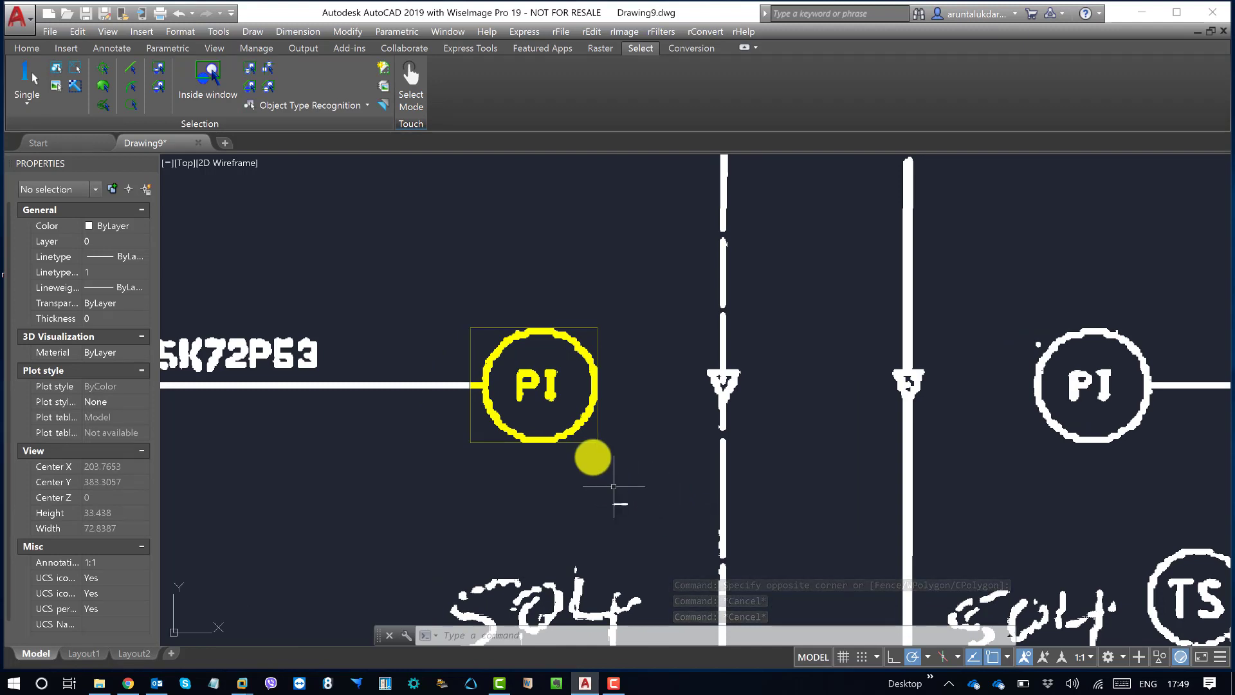
Step: Pick the yellow PI raster selection with a crossing window and erase it from the drawing
click(614, 486)
click(529, 399)
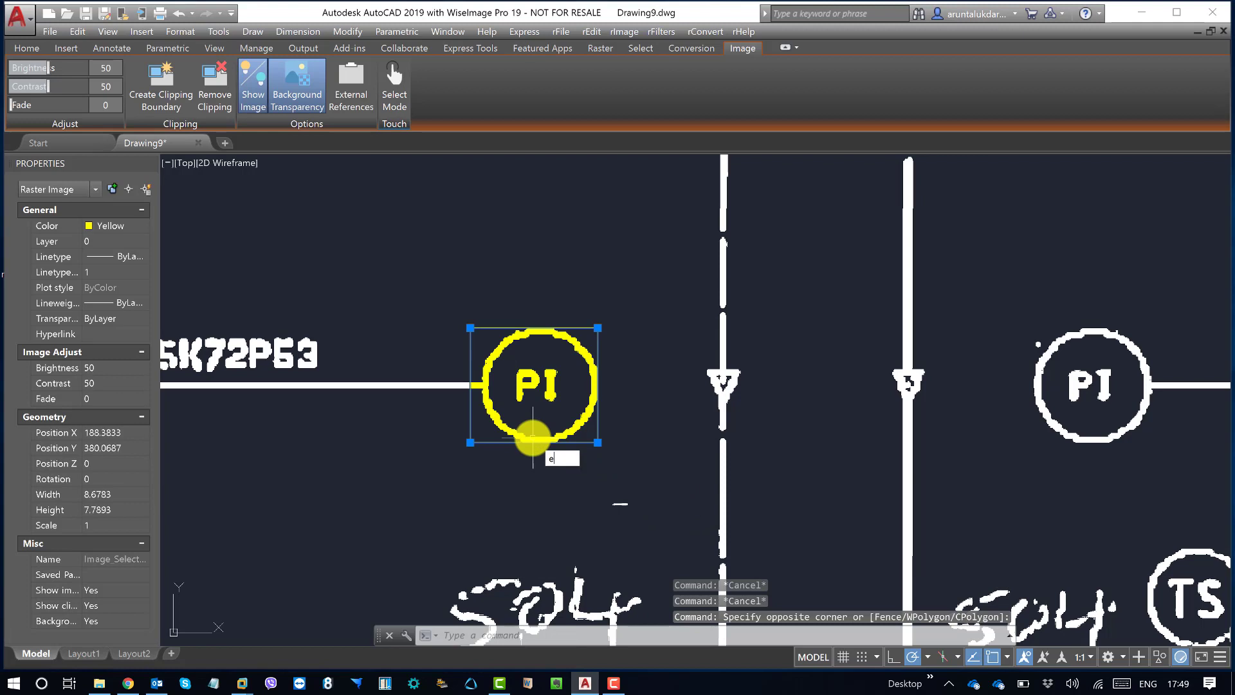
key(Return)
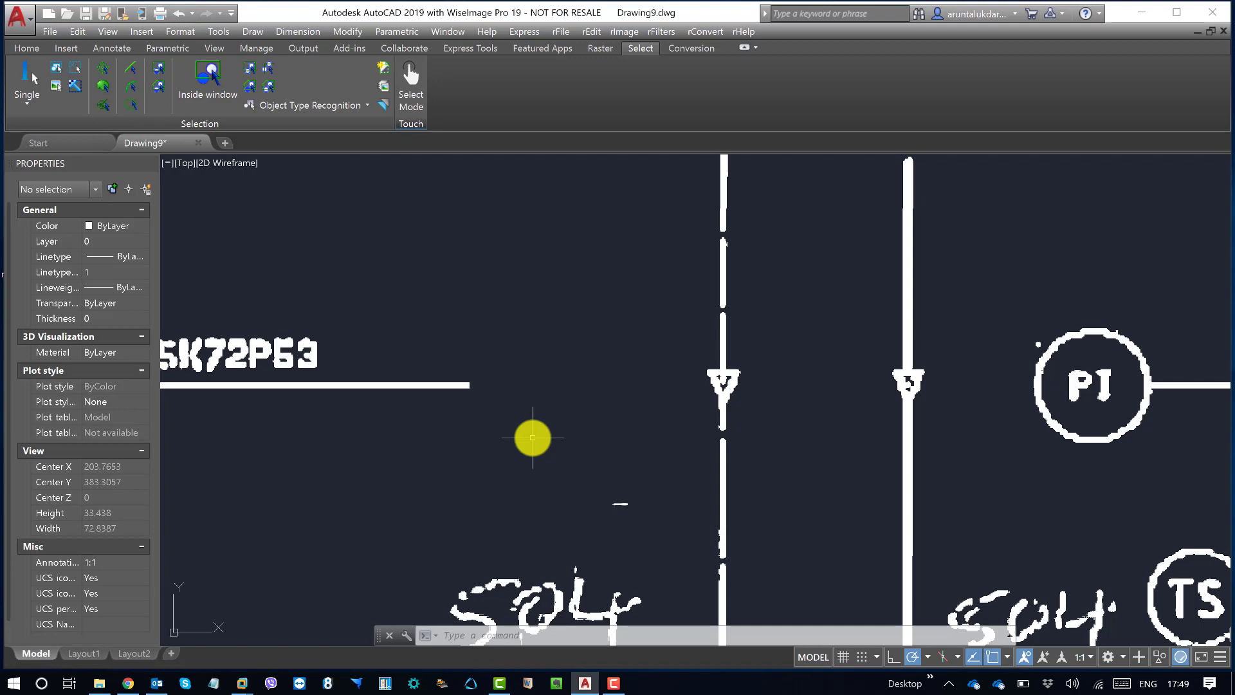
text(c)
key(Return)
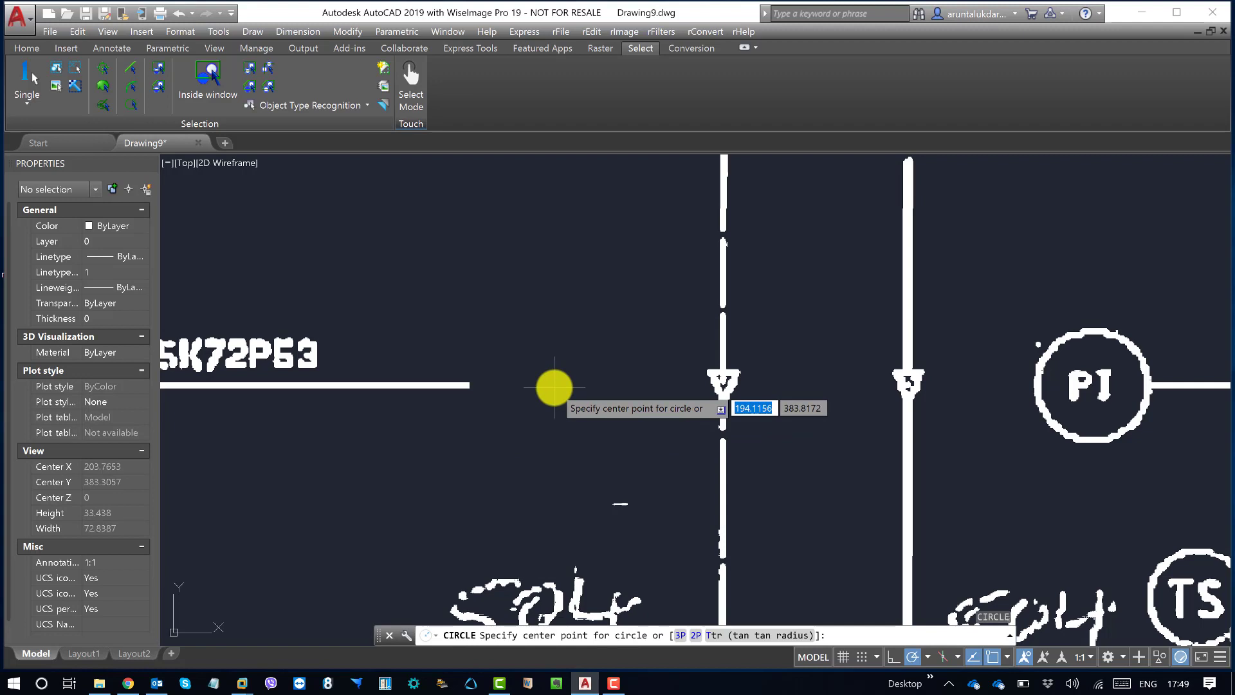
key(Escape)
Step: Draw a rectangle about 13.4 by 5.3 units at the open end of the raster line beside SK72P53
text(rec)
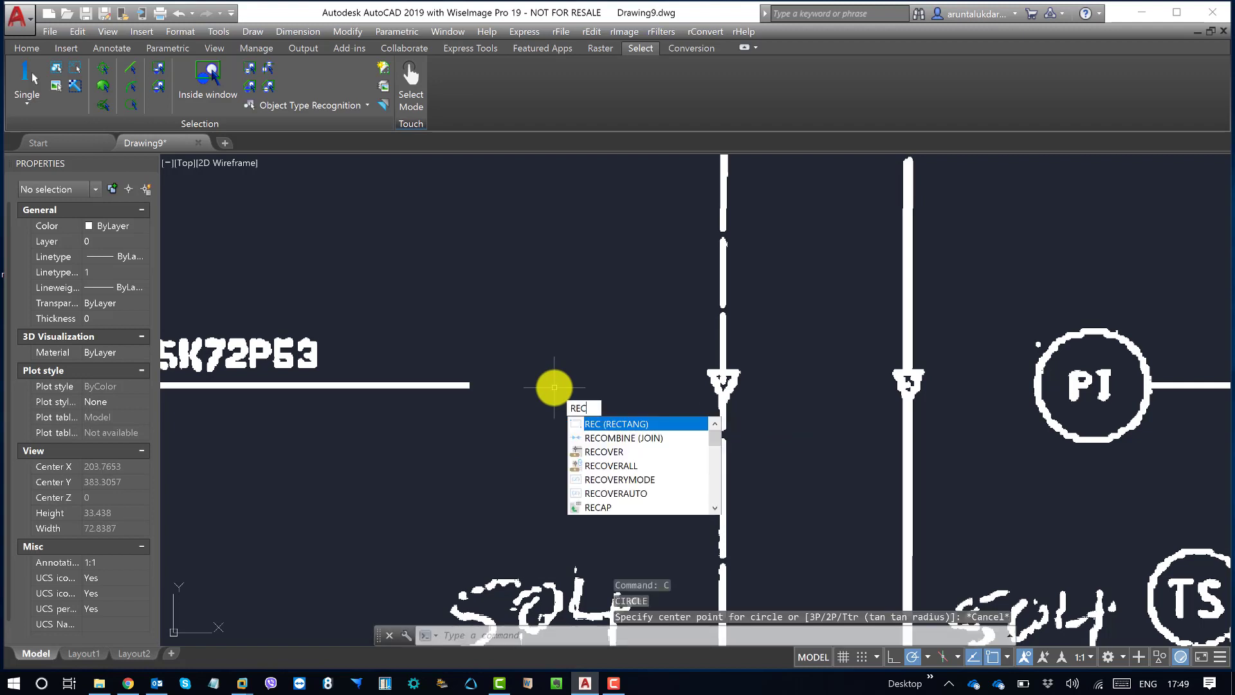
key(Return)
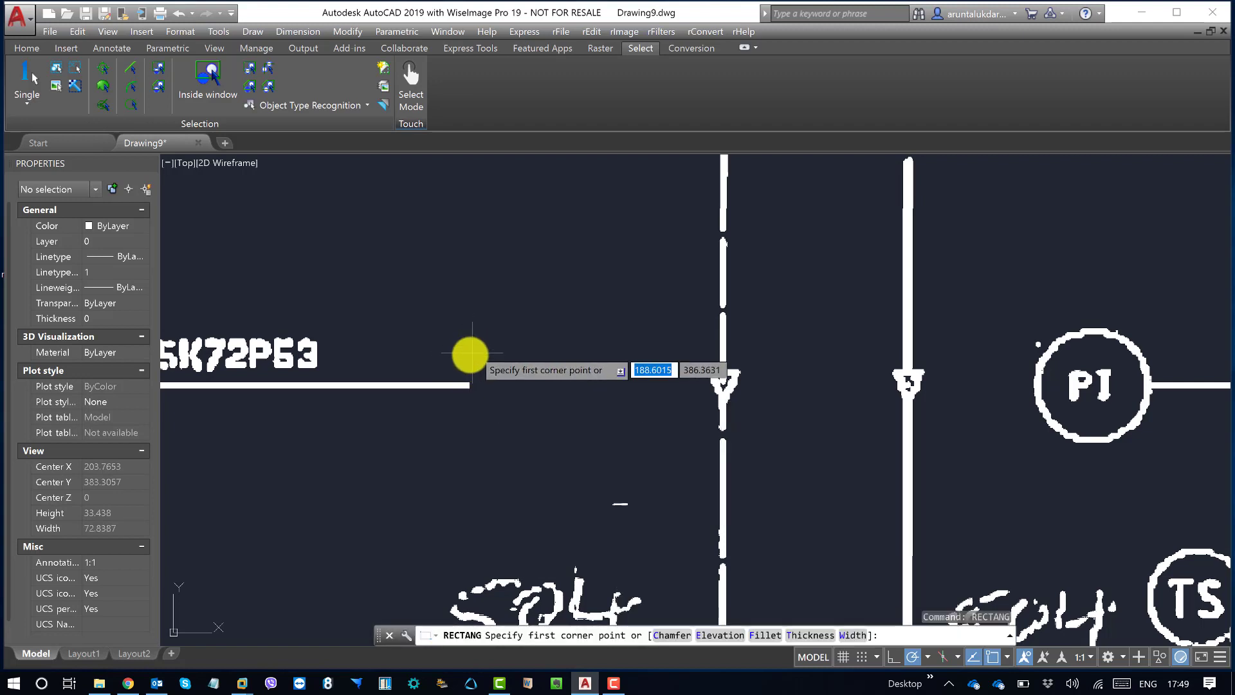
click(469, 356)
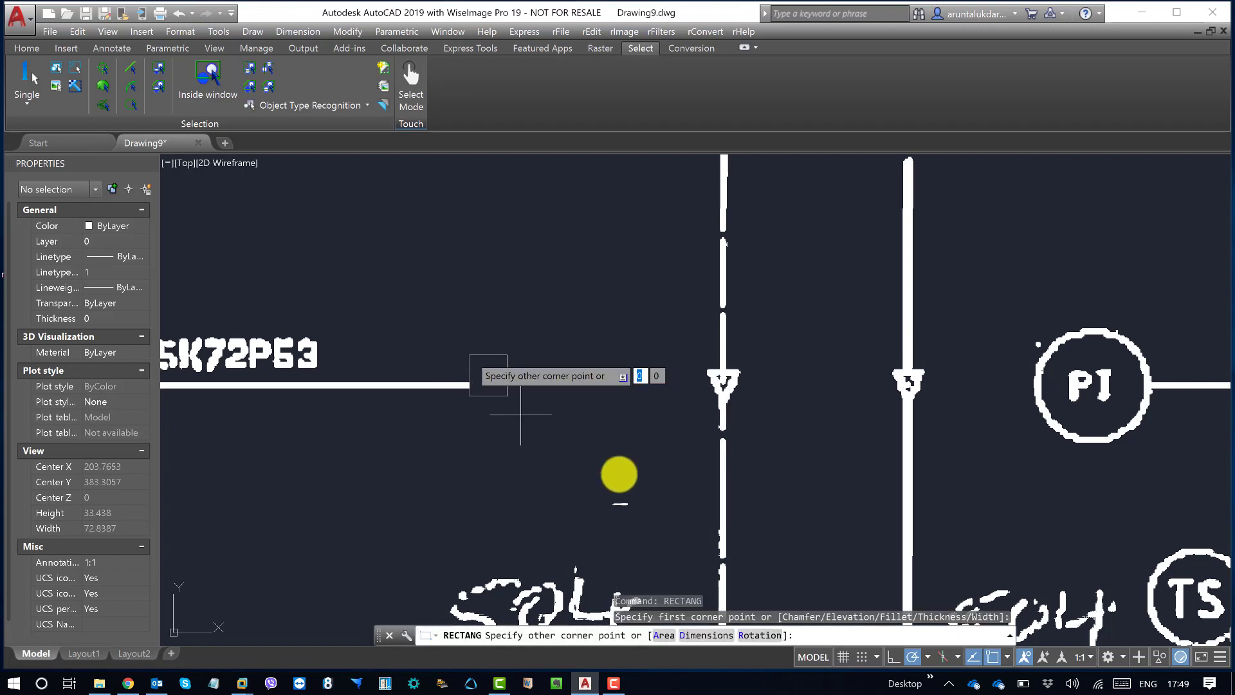
click(665, 432)
key(Escape)
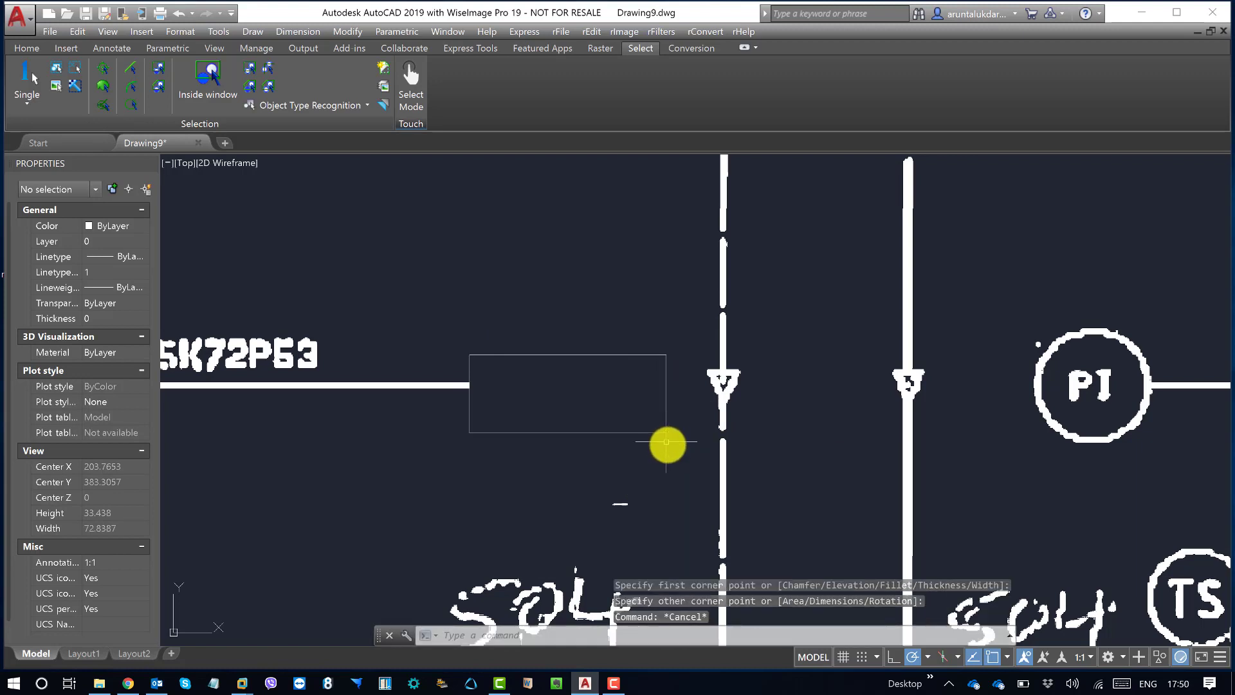
Step: Try picking the new vector rectangle with crossing windows, deselecting it each time
click(618, 453)
click(617, 400)
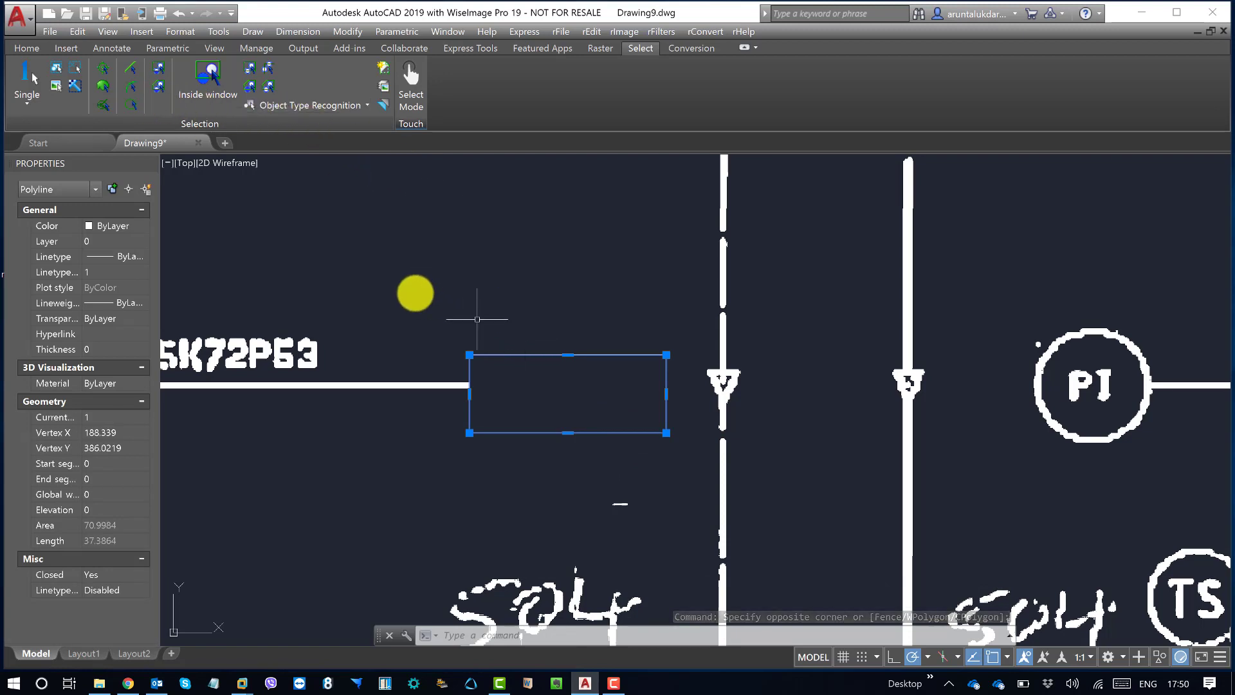
middle_drag(415, 292, 439, 296)
key(Escape)
key(Escape)
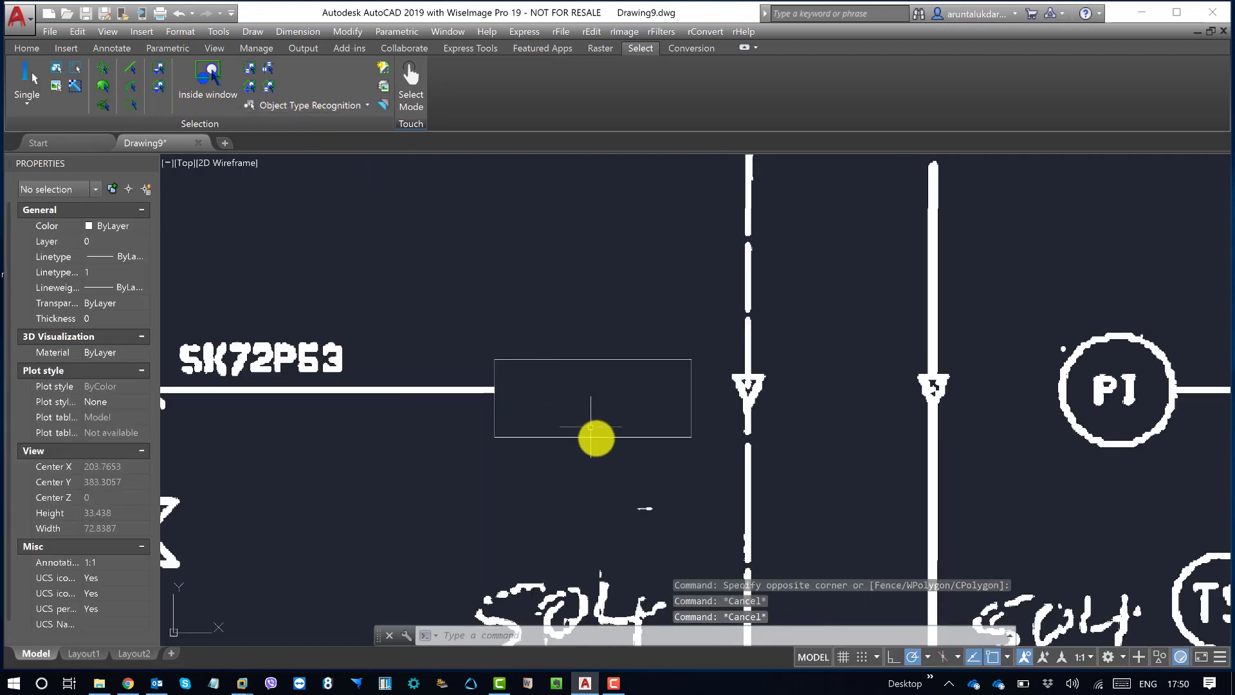
click(595, 444)
click(561, 374)
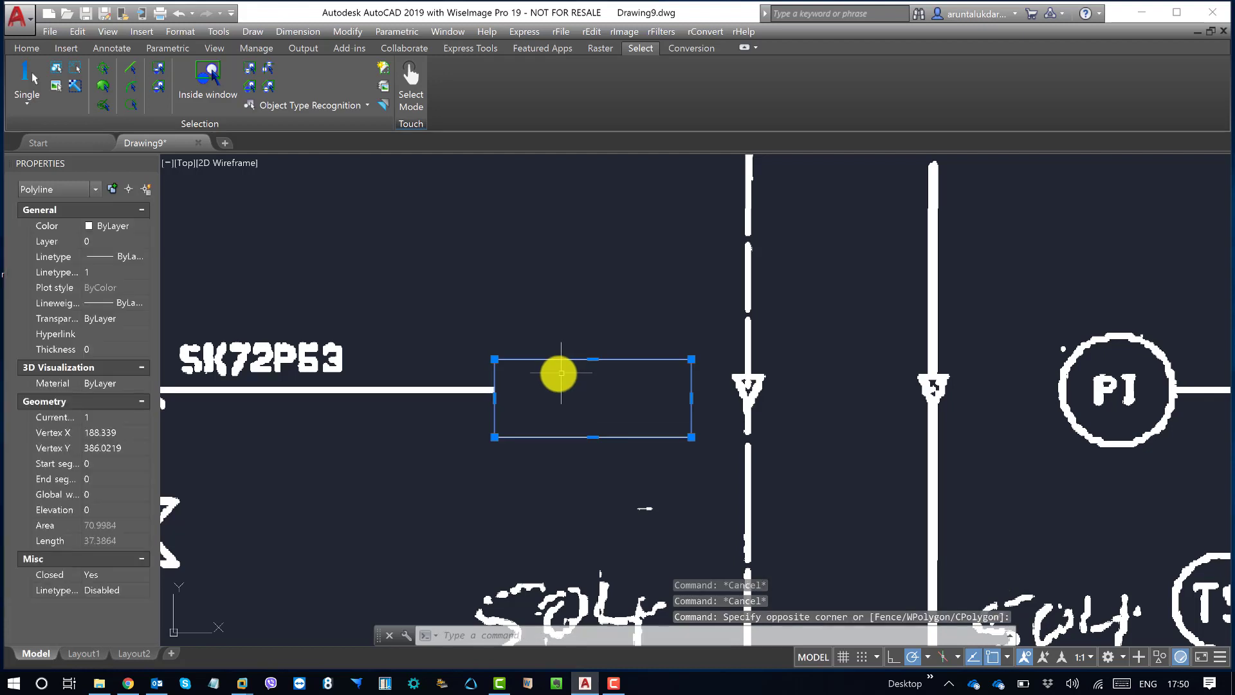
key(Escape)
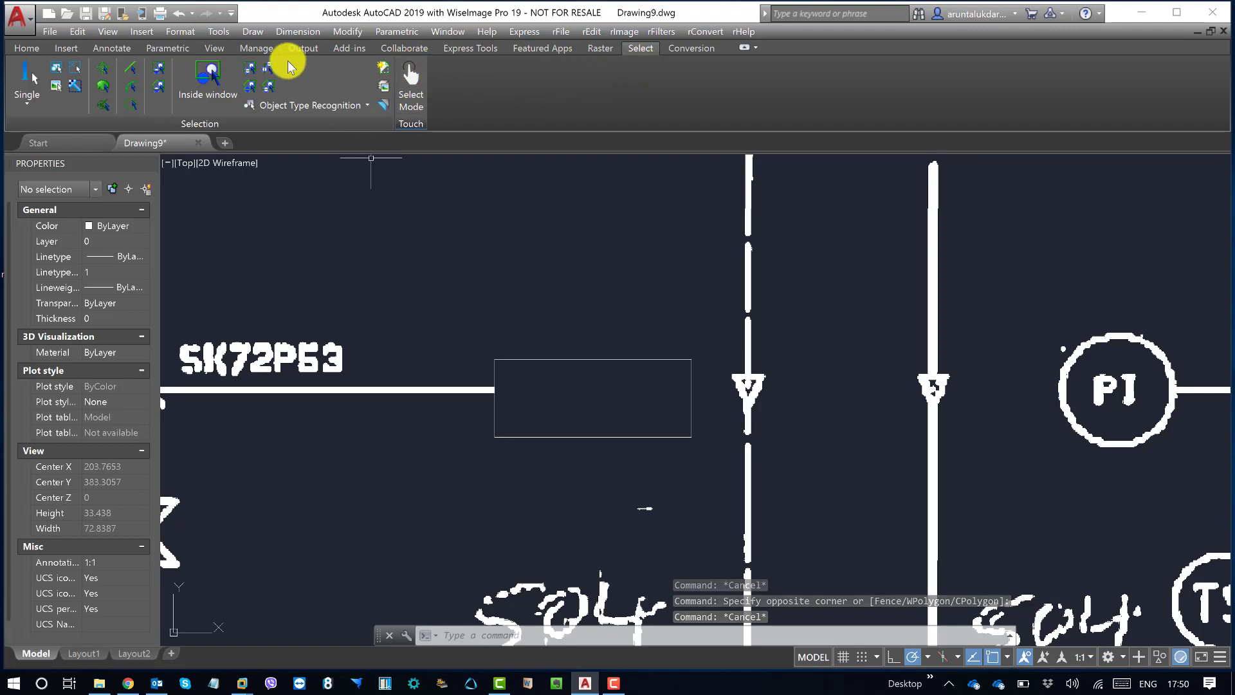
Step: Set the current object colour to dark red 153,27,30 with nothing selected
click(55, 32)
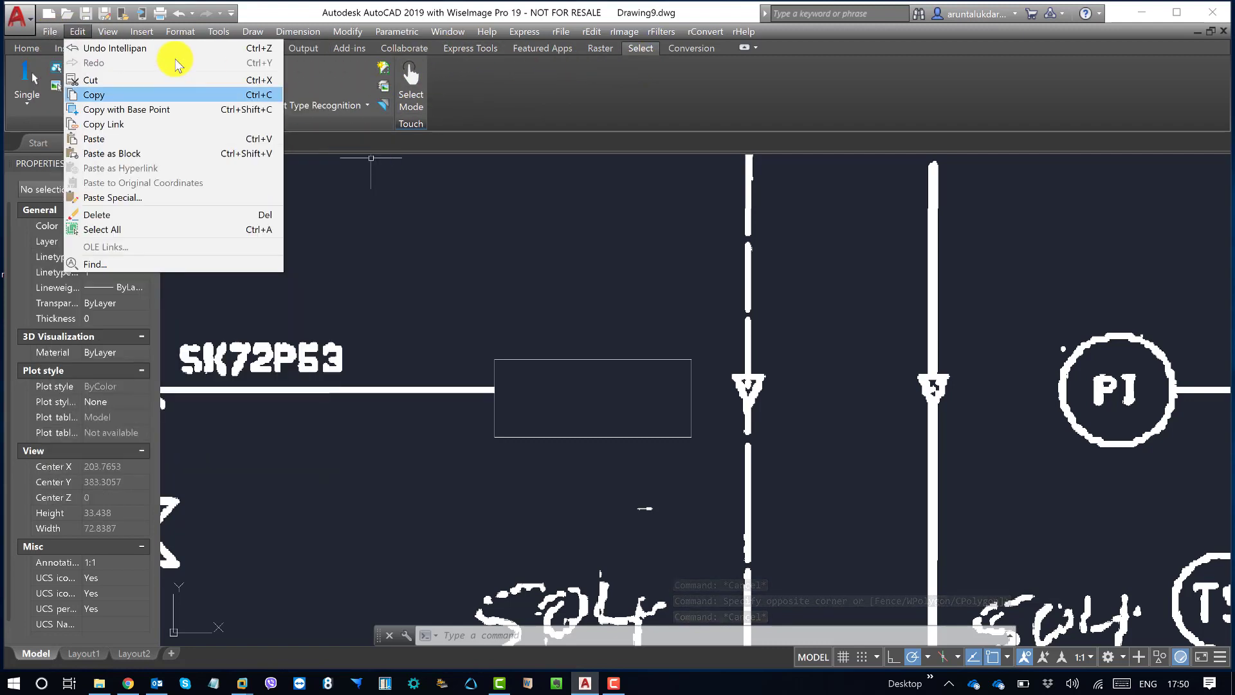
click(284, 13)
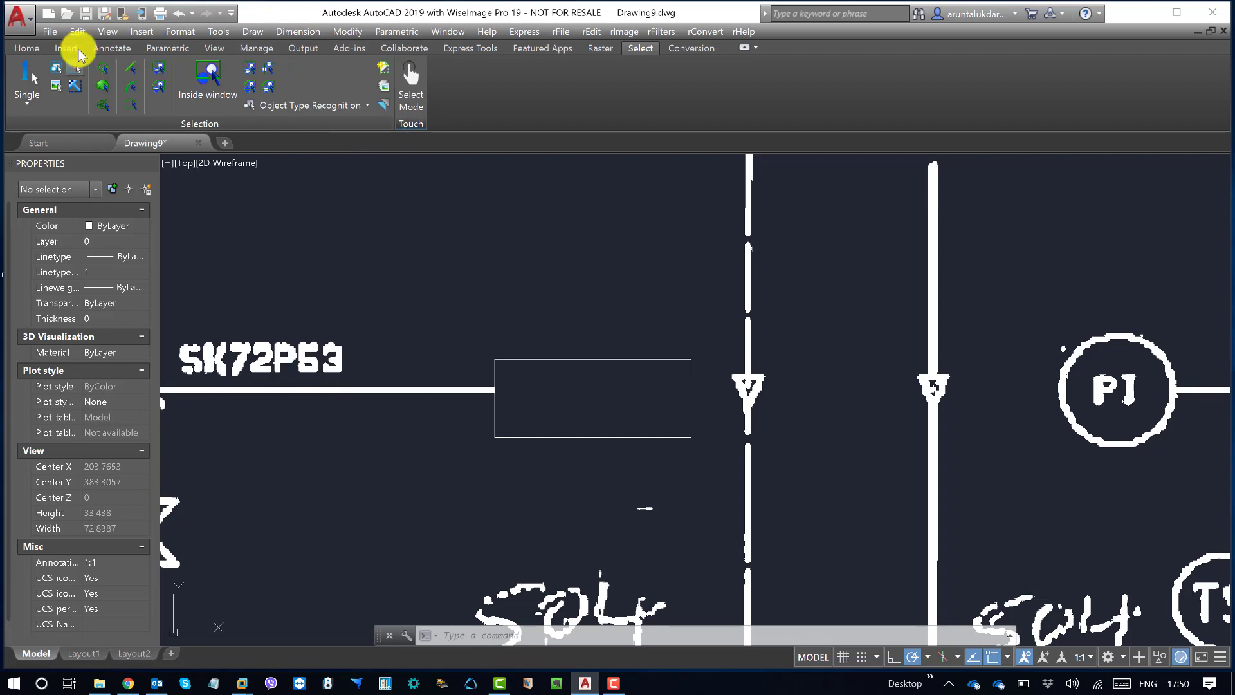
click(26, 48)
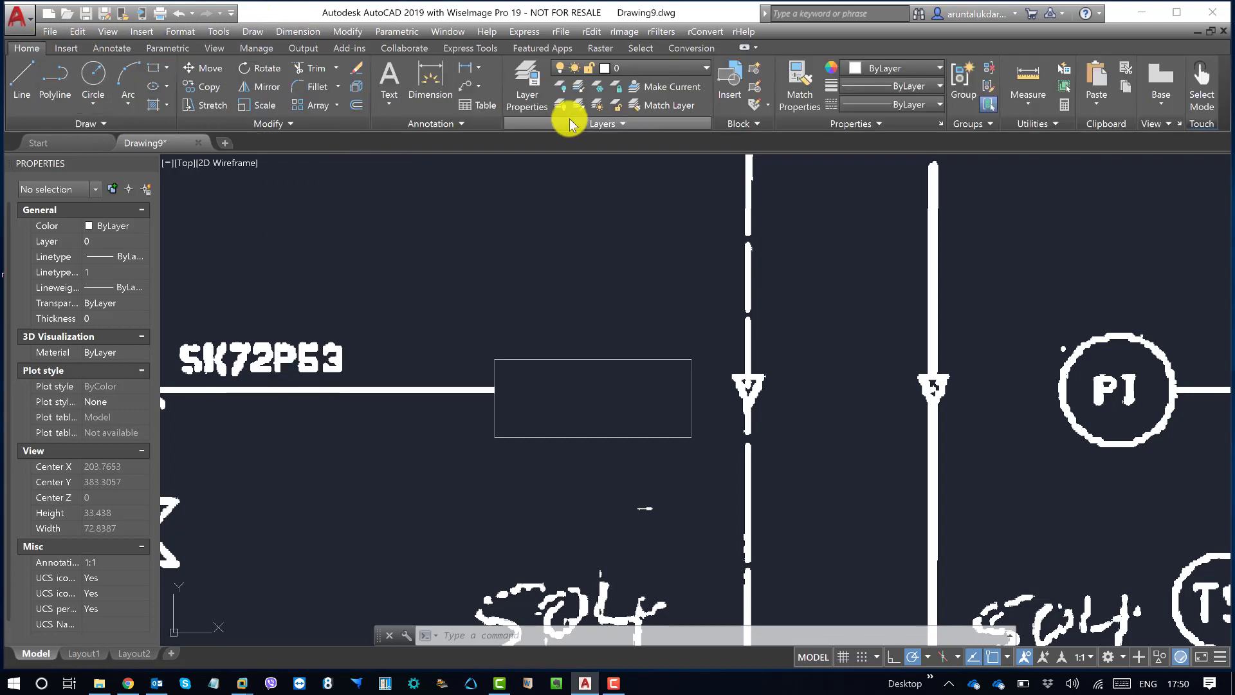
click(901, 68)
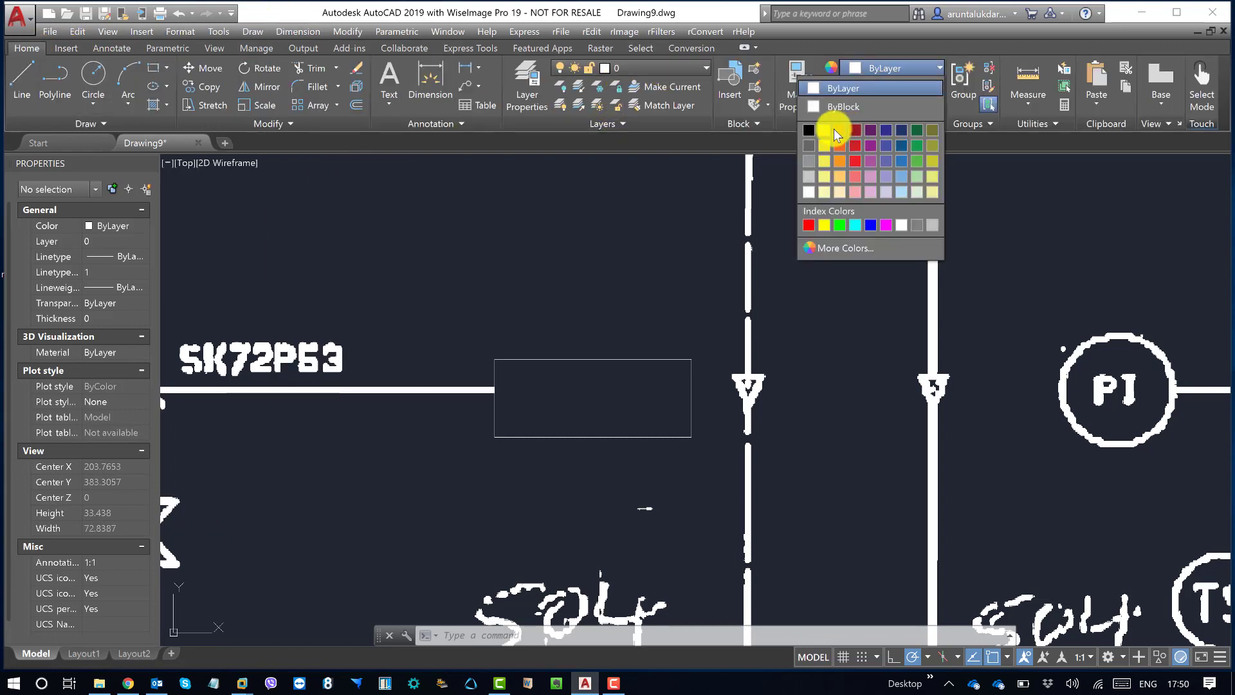
click(855, 130)
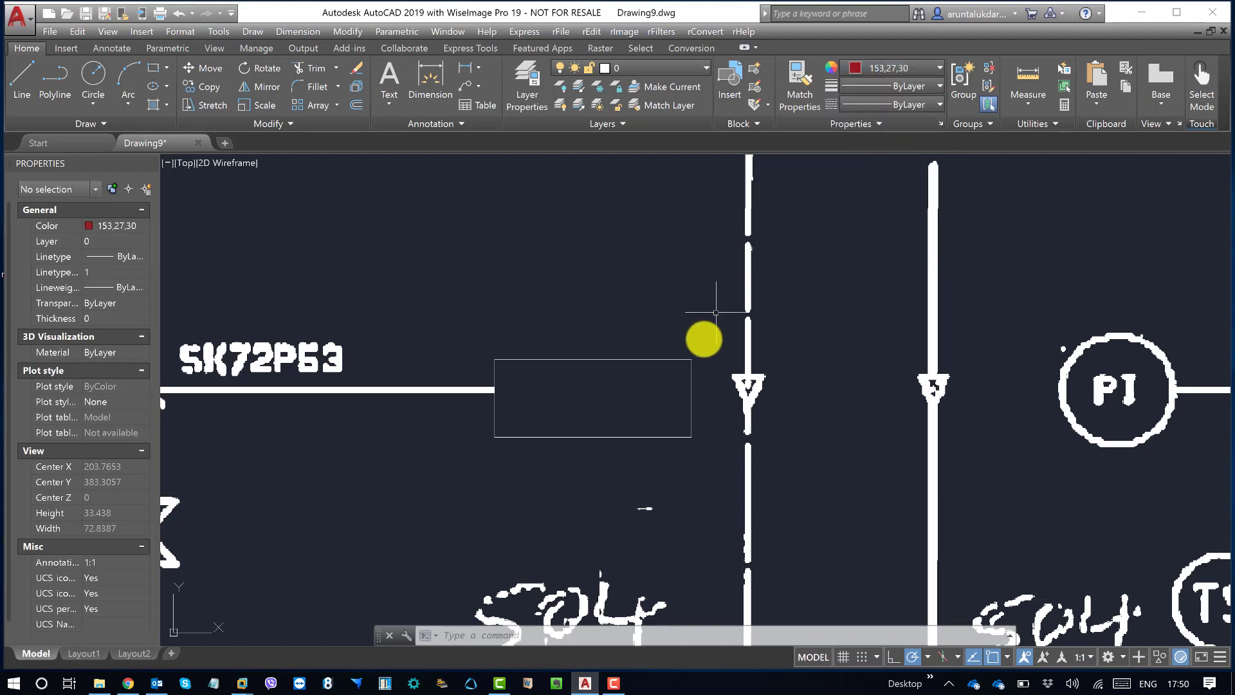
Step: Select the rectangle and try colour 153,27,30 on it, then change it to yellow 248,215,49
click(681, 315)
click(620, 411)
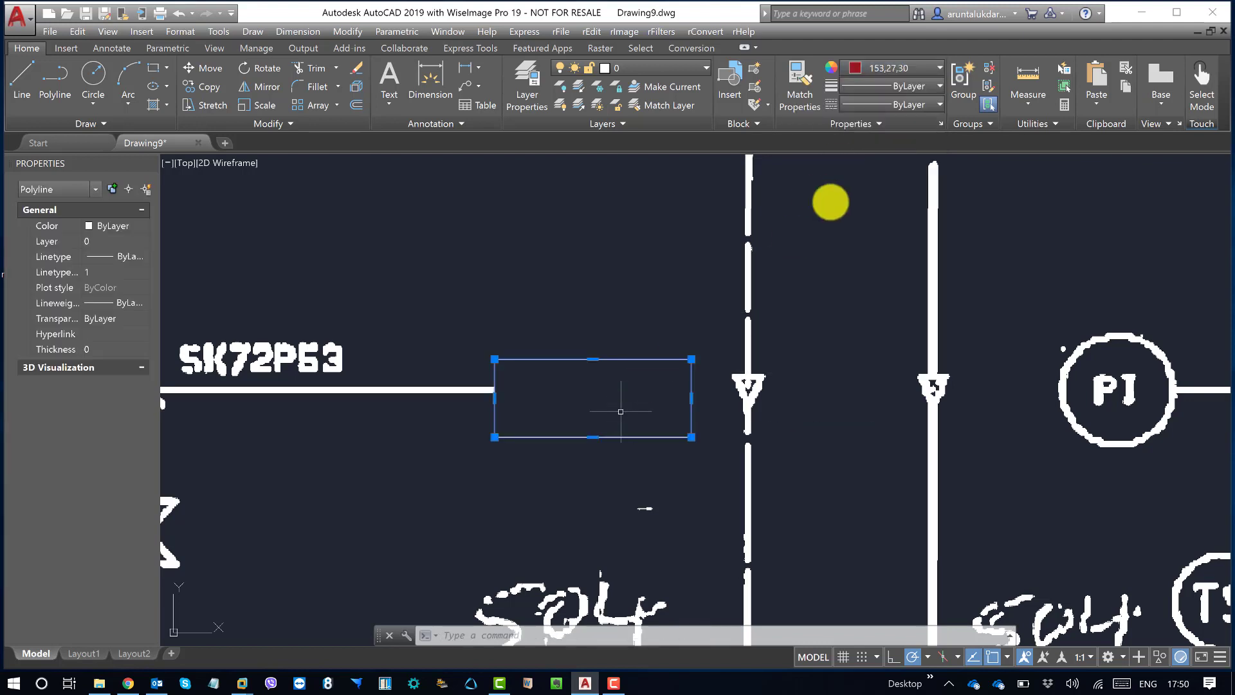
click(893, 70)
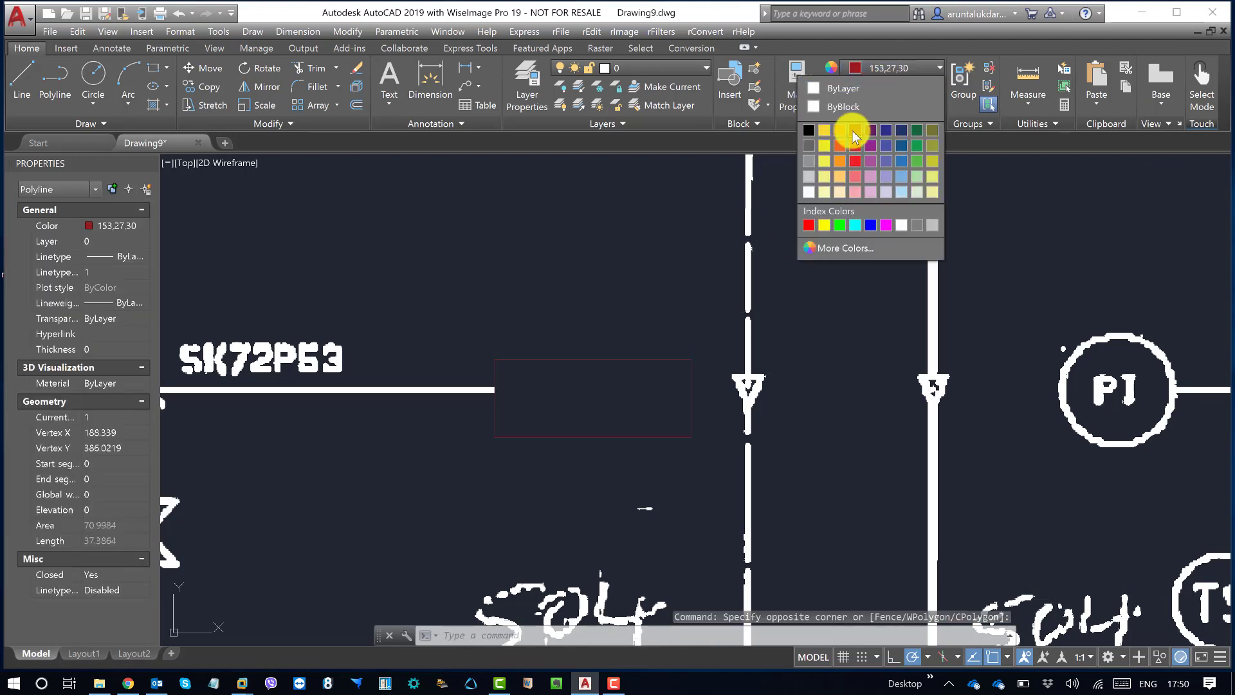
click(854, 132)
click(878, 69)
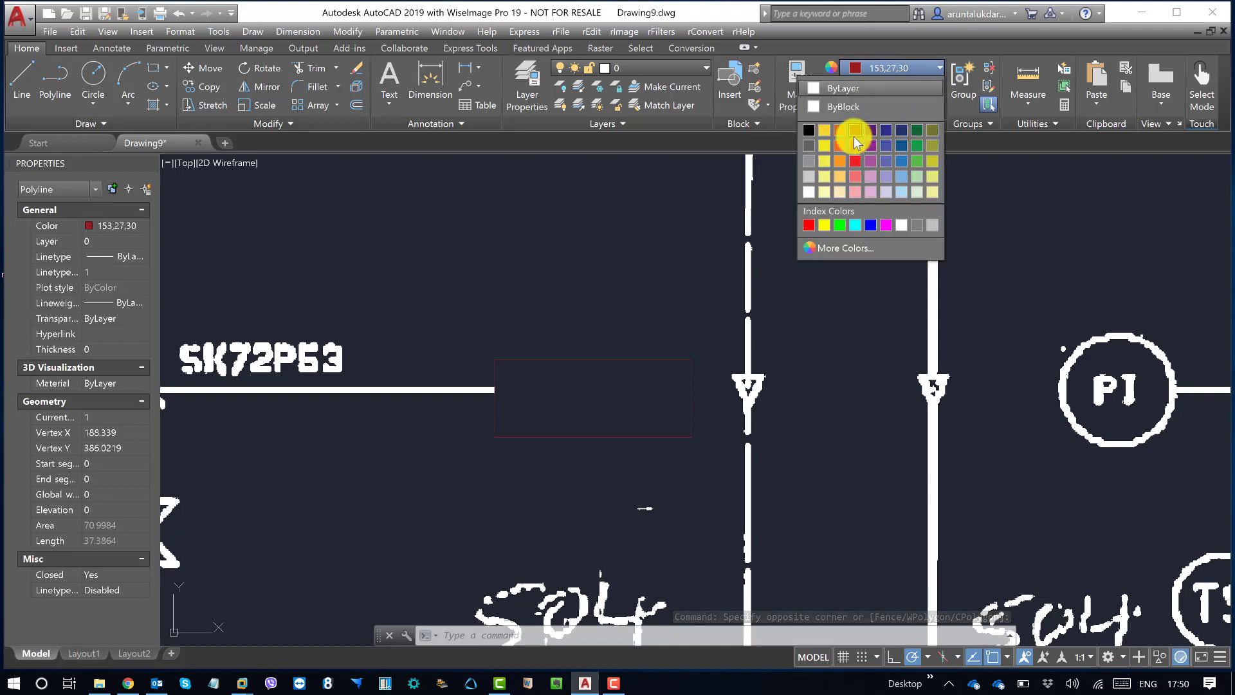
click(824, 129)
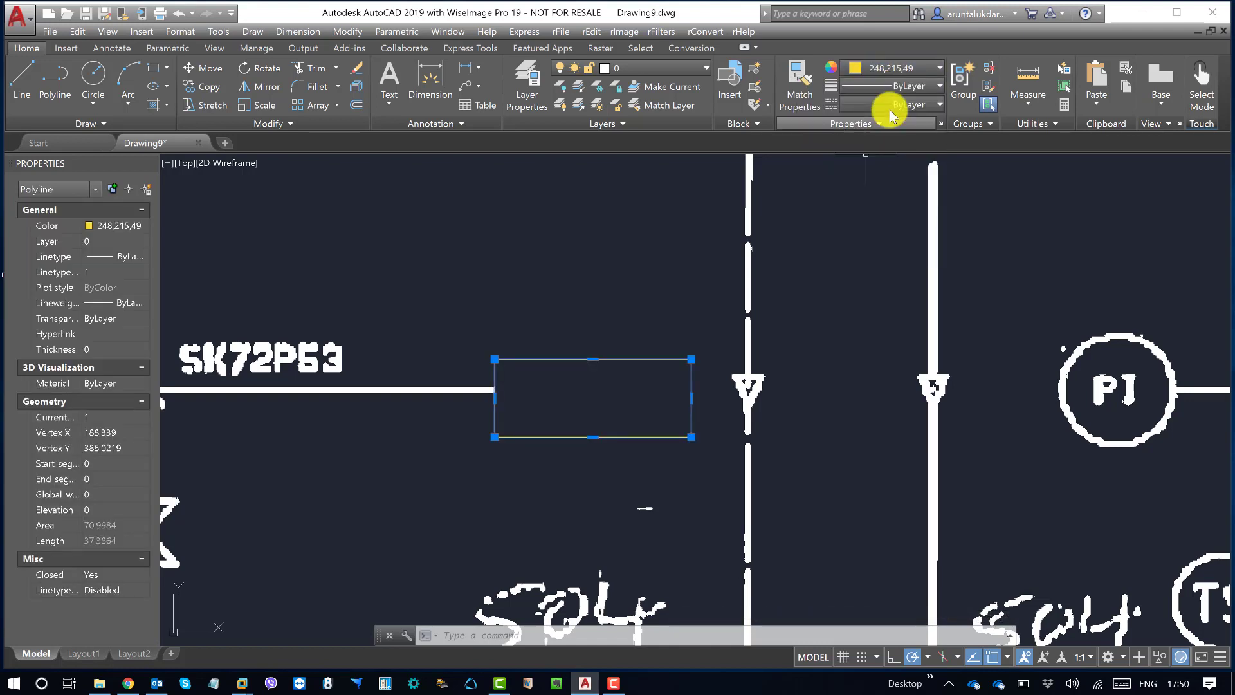
Step: Try a 0.60 mm lineweight on the selected rectangle, then increase it to 1.00 mm
click(904, 86)
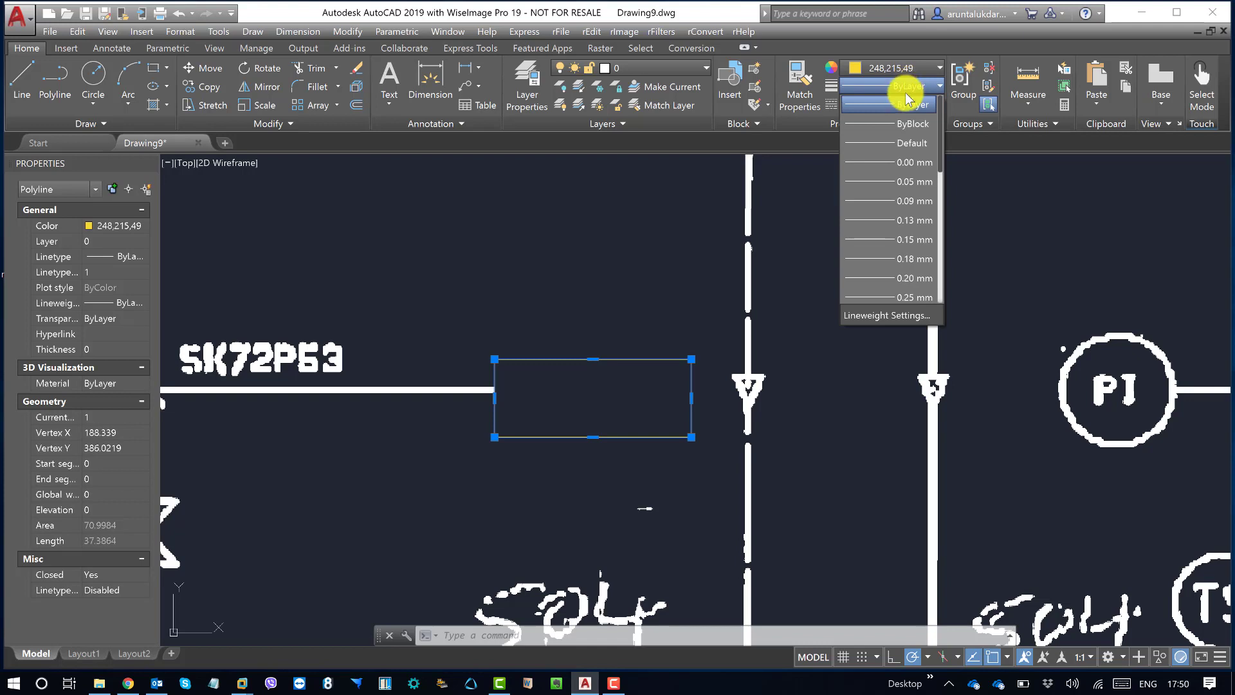
scroll(910, 234, down, 3)
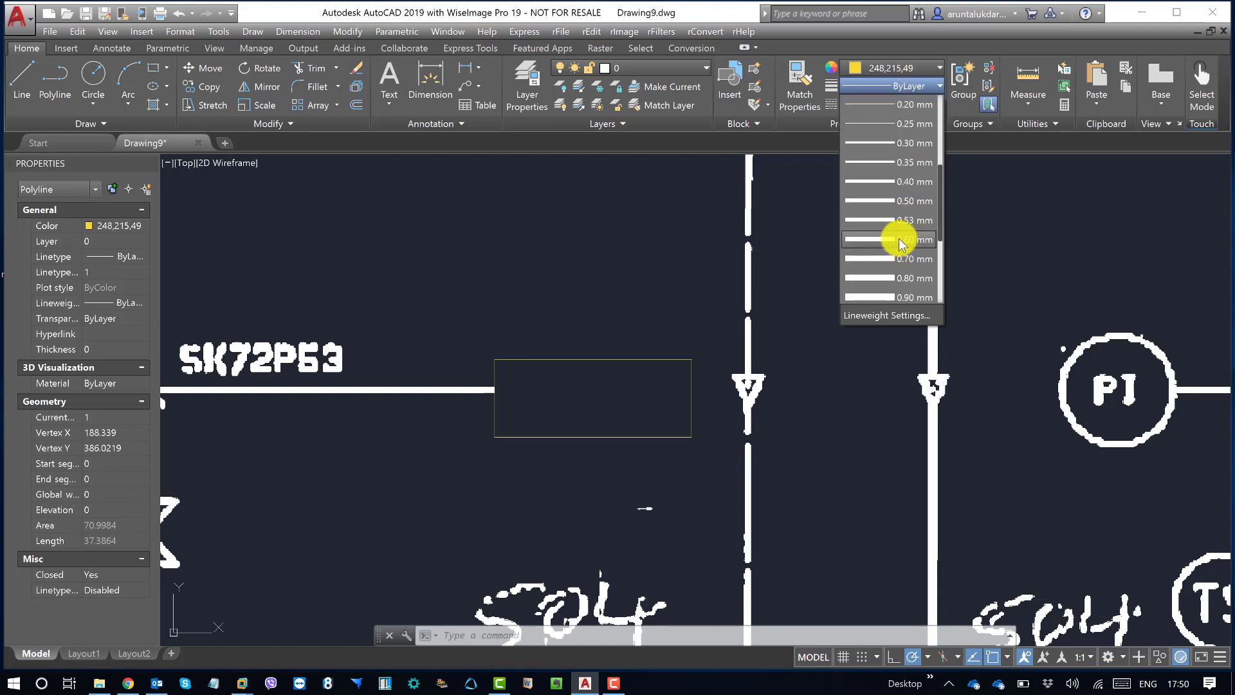
click(899, 240)
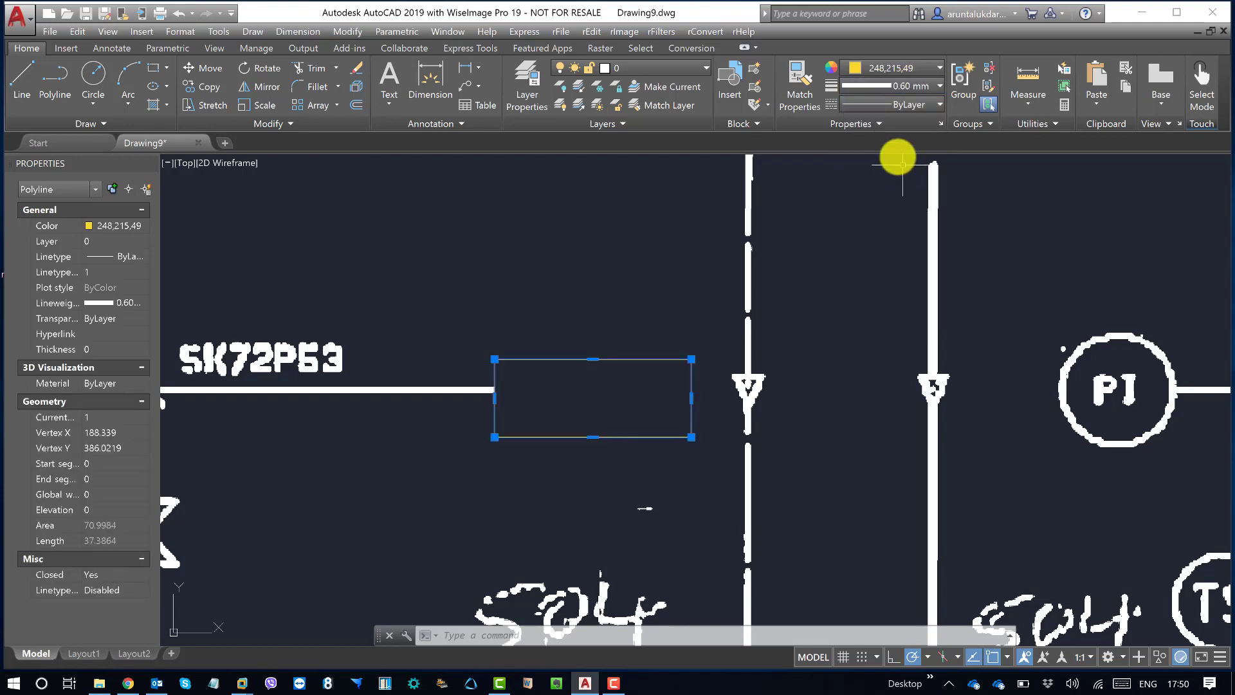
click(901, 86)
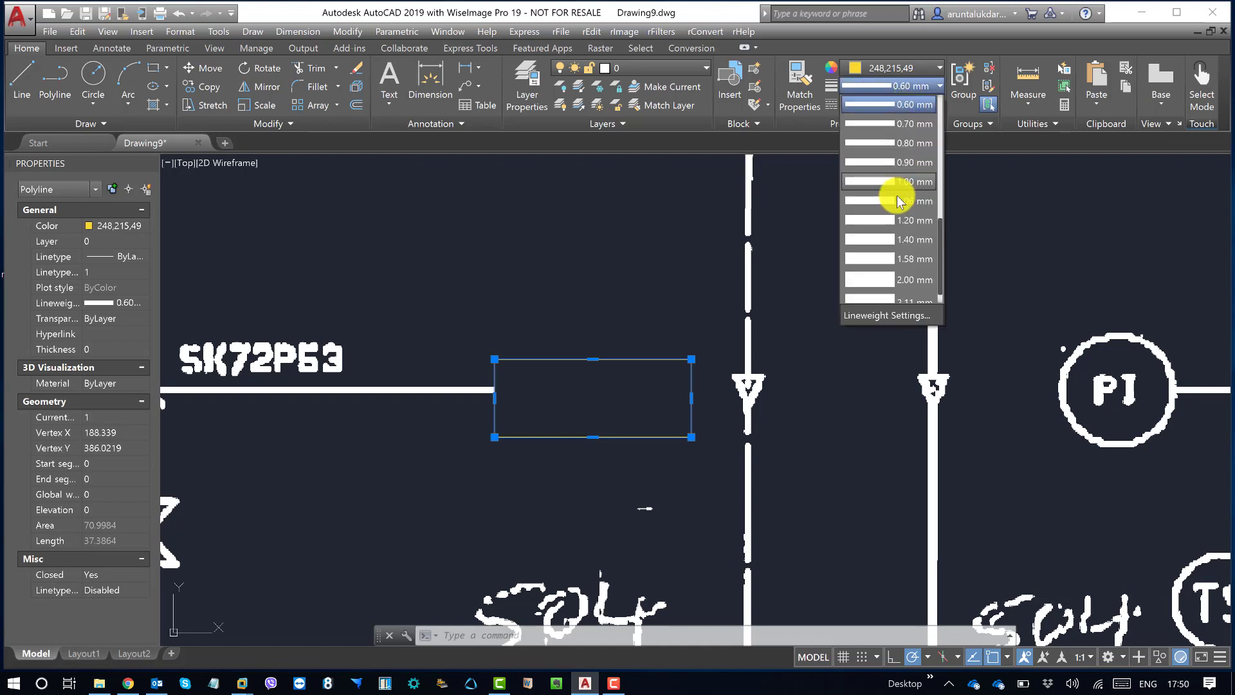
click(899, 181)
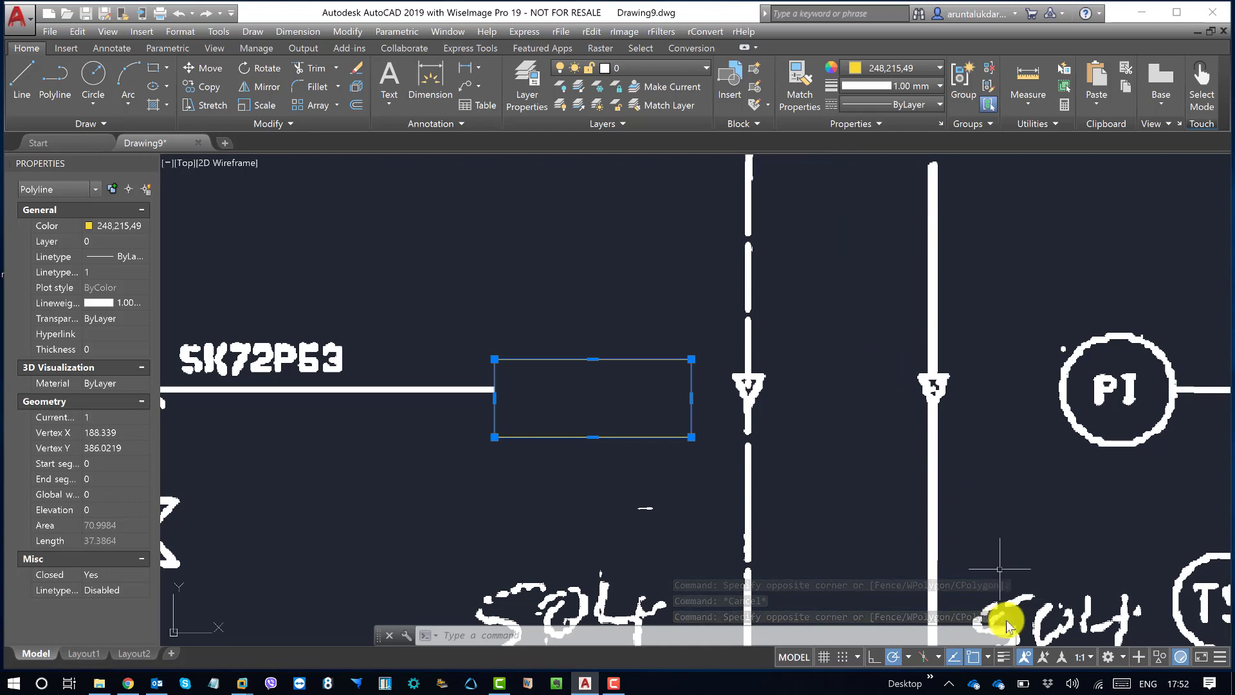
Step: Turn on lineweight display, check the thick yellow rectangle up close and deselect it
click(1004, 657)
middle_drag(605, 432, 715, 433)
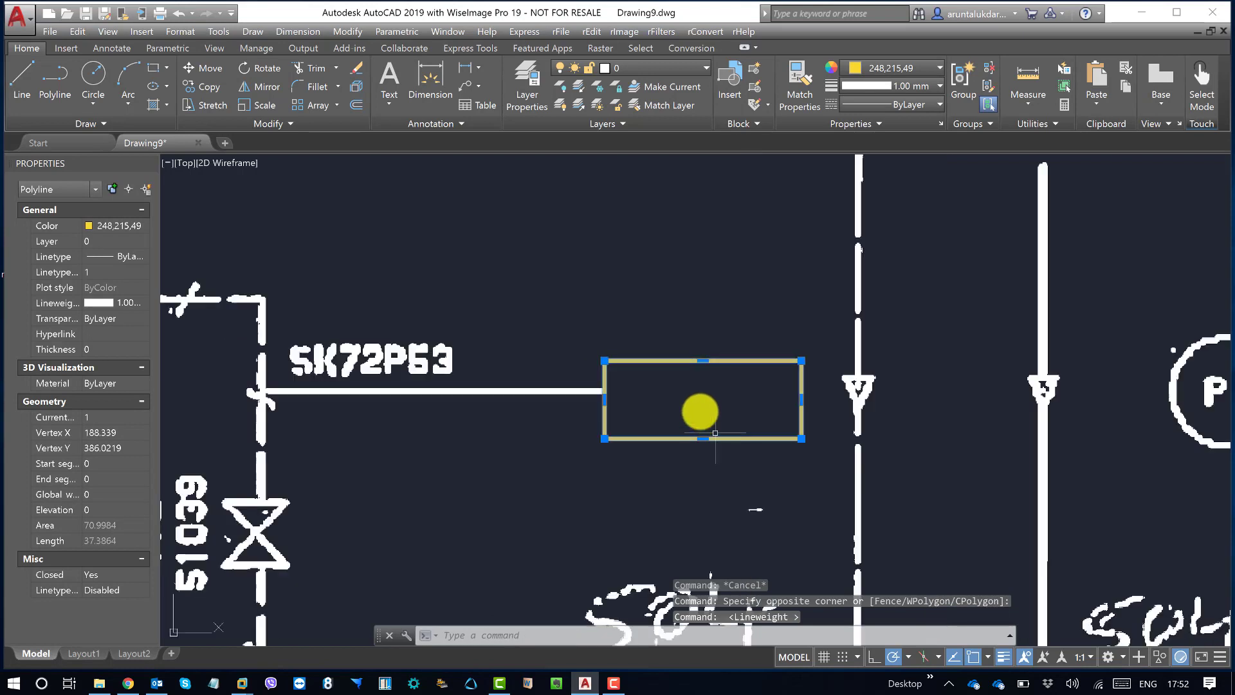
scroll(697, 408, up, 2)
key(Escape)
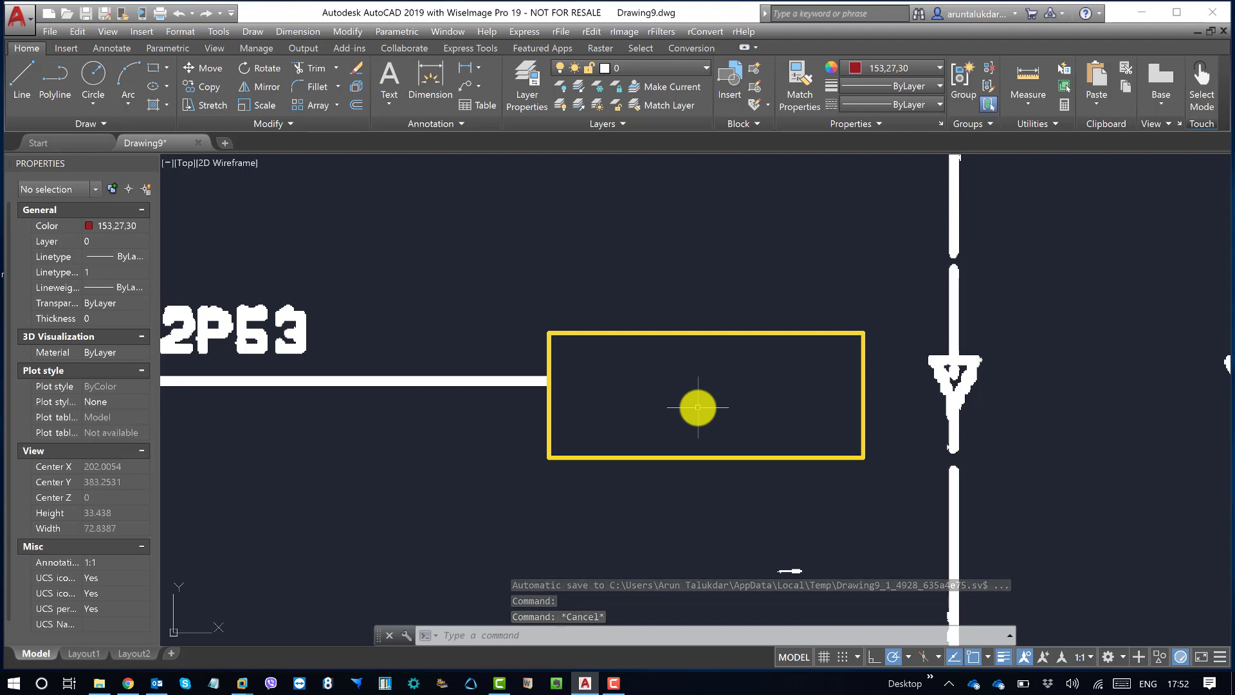
Step: Save the drawing as Drawing9.dwg in the D:\Experiment folder and close it, declining to save further changes
click(51, 32)
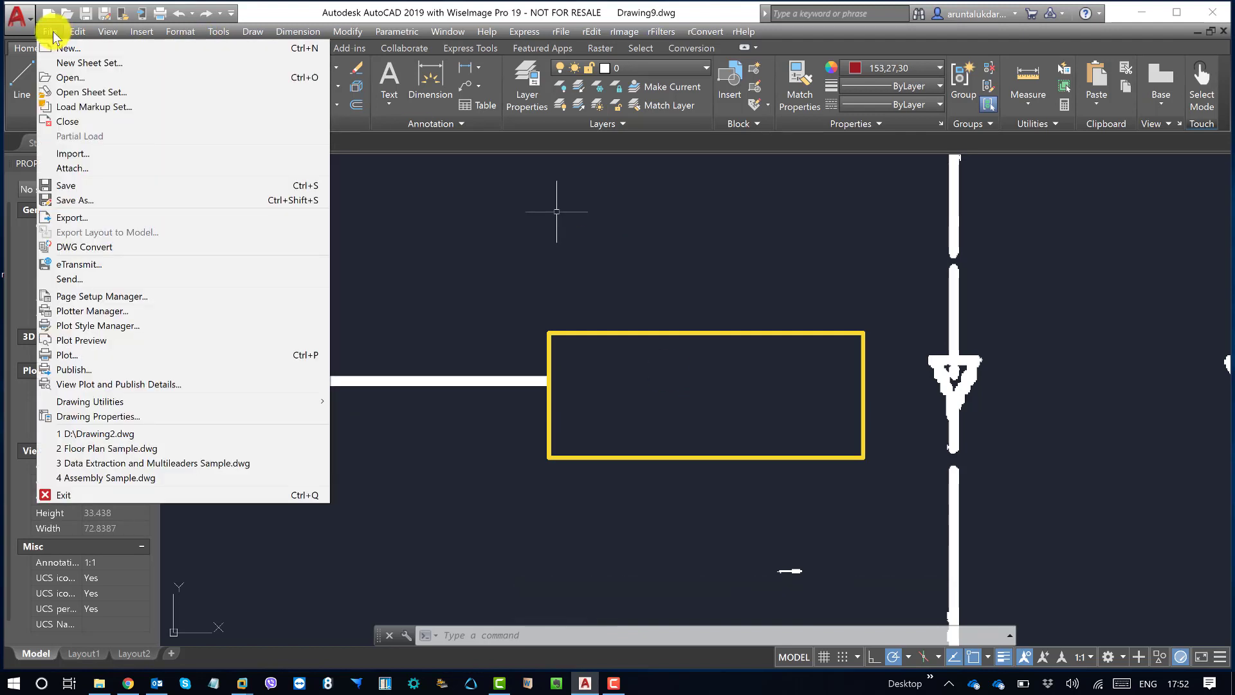
click(90, 204)
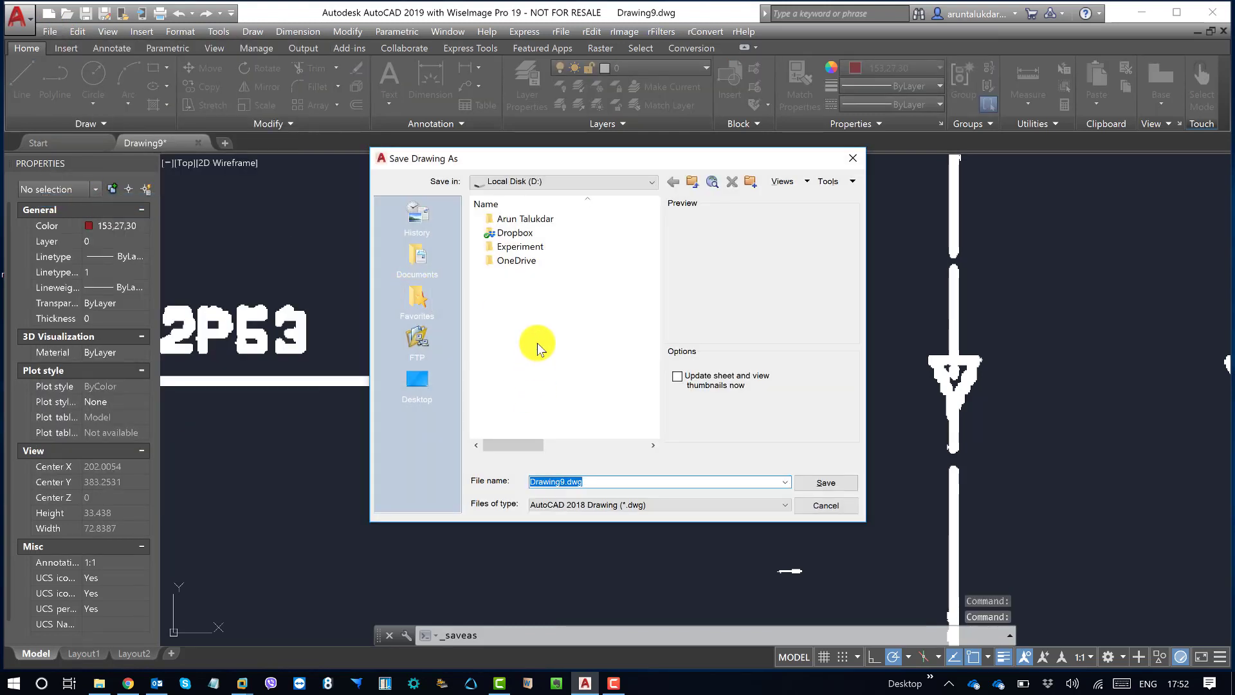
double_click(538, 246)
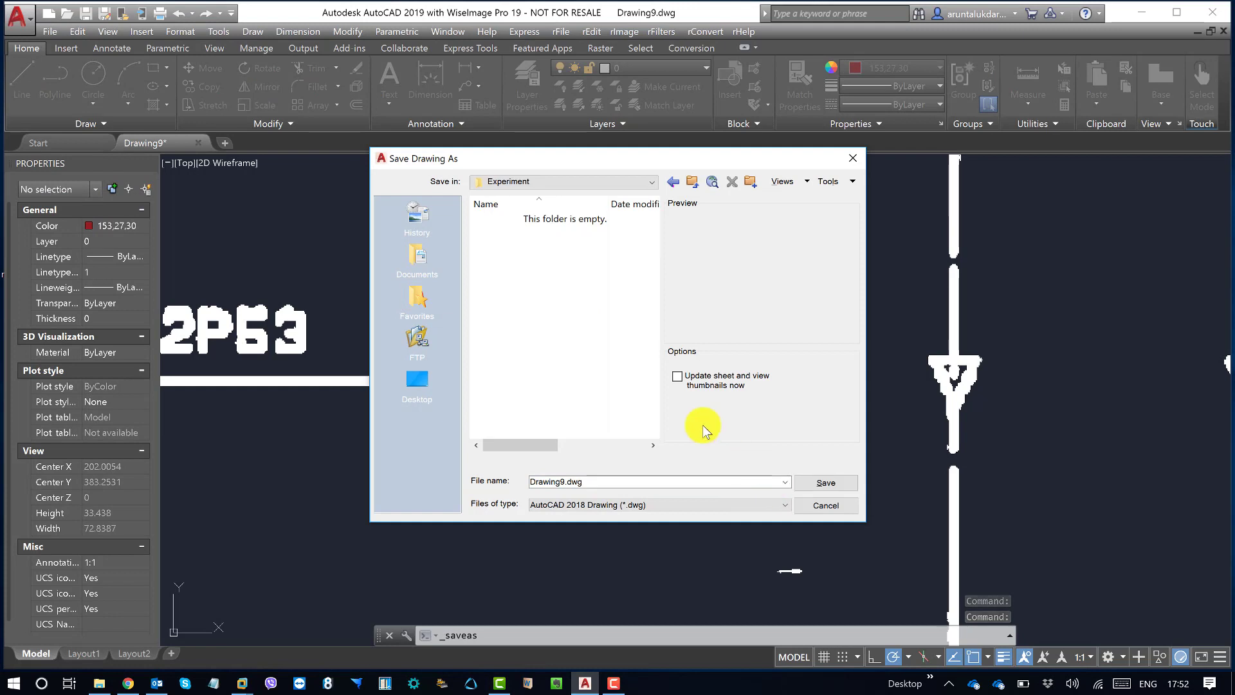
click(830, 489)
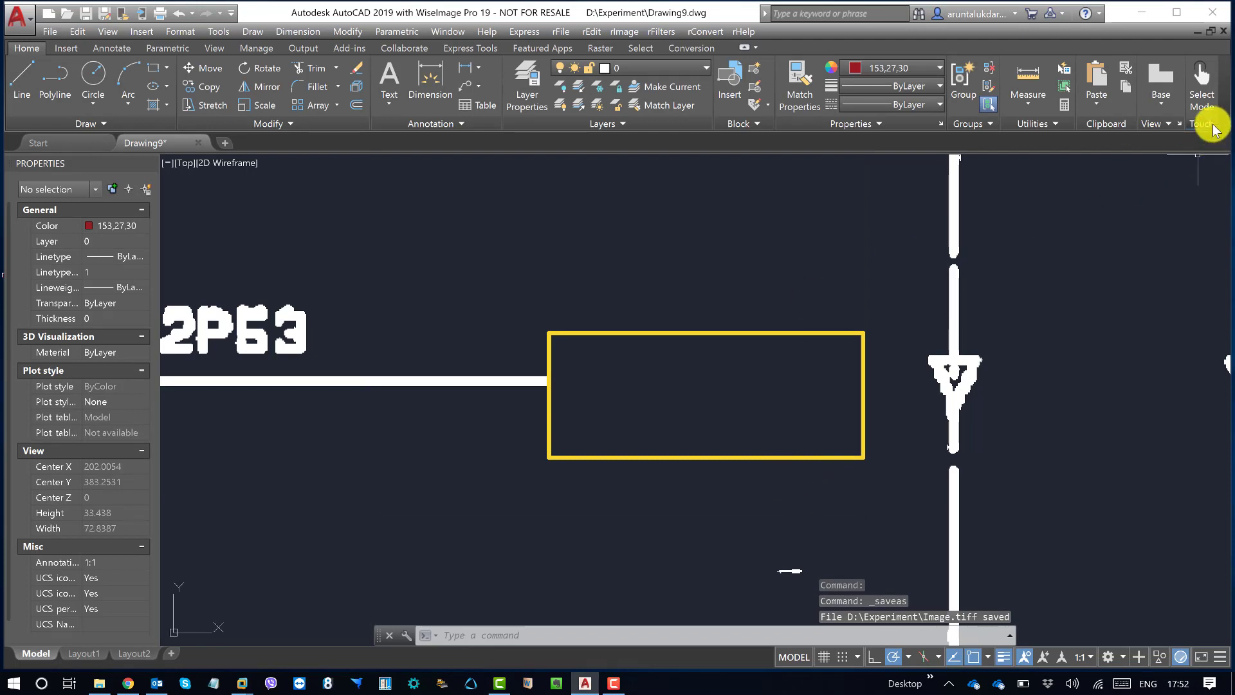
click(1223, 32)
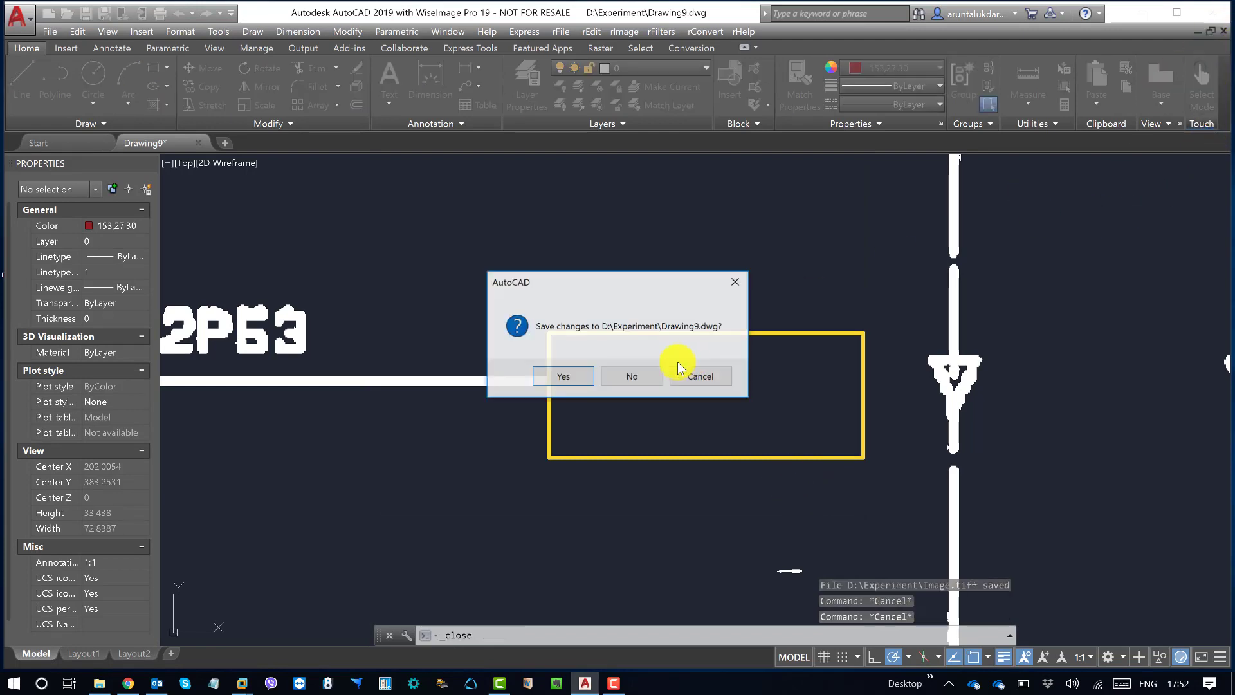
click(616, 379)
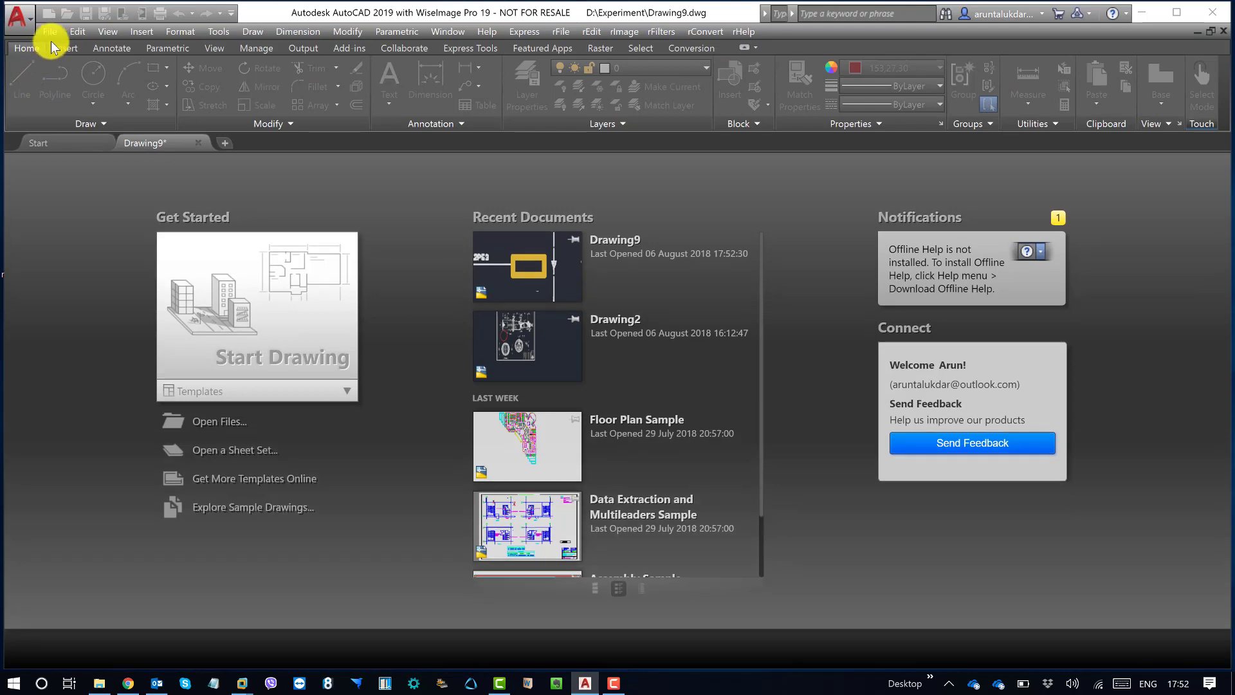
Step: Reopen Drawing9.dwg from the Experiment folder
click(50, 32)
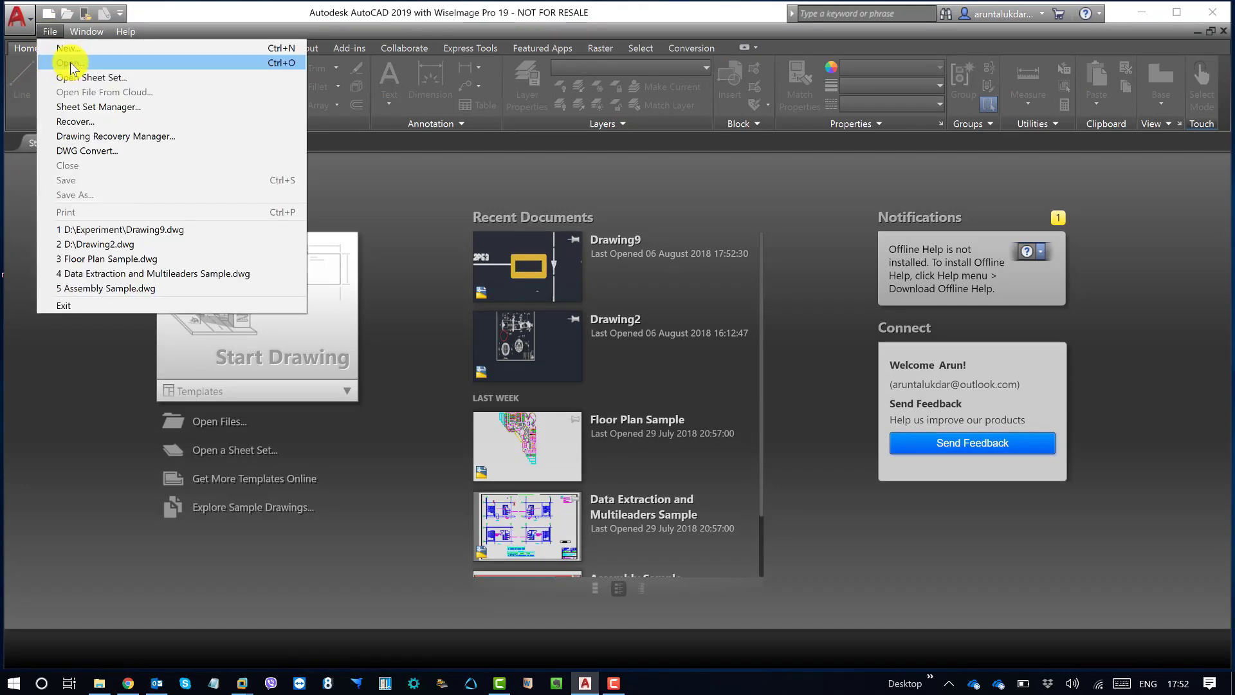
click(68, 62)
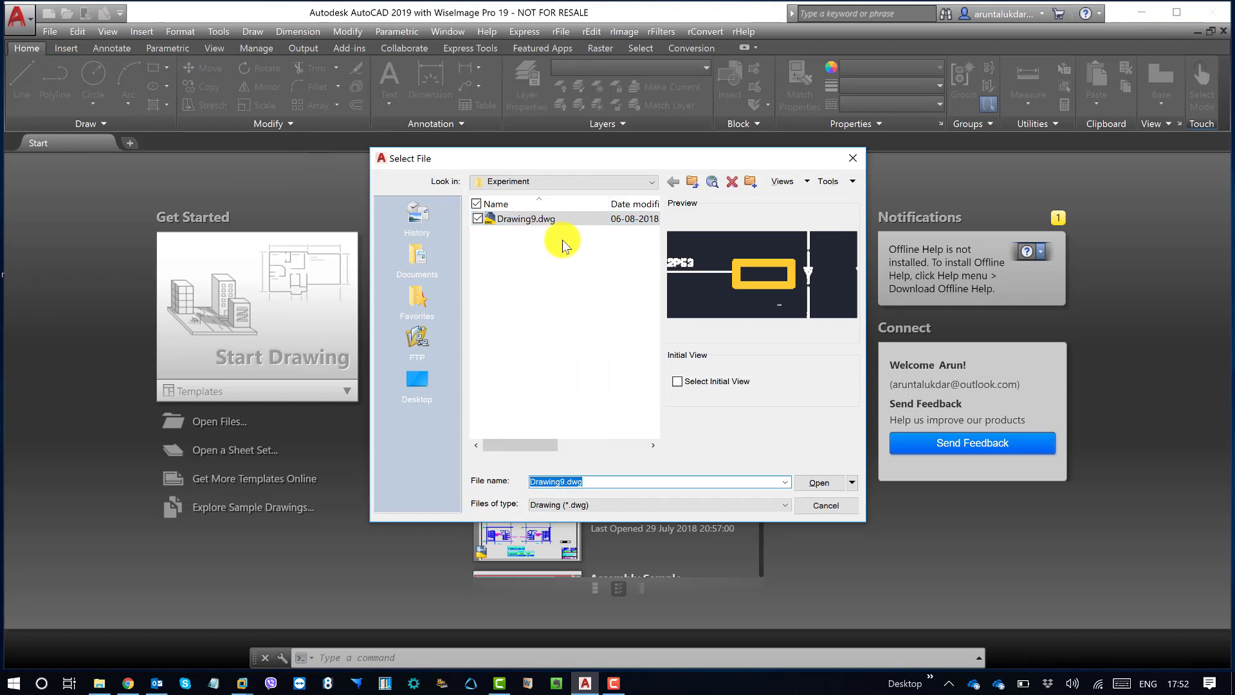
click(560, 181)
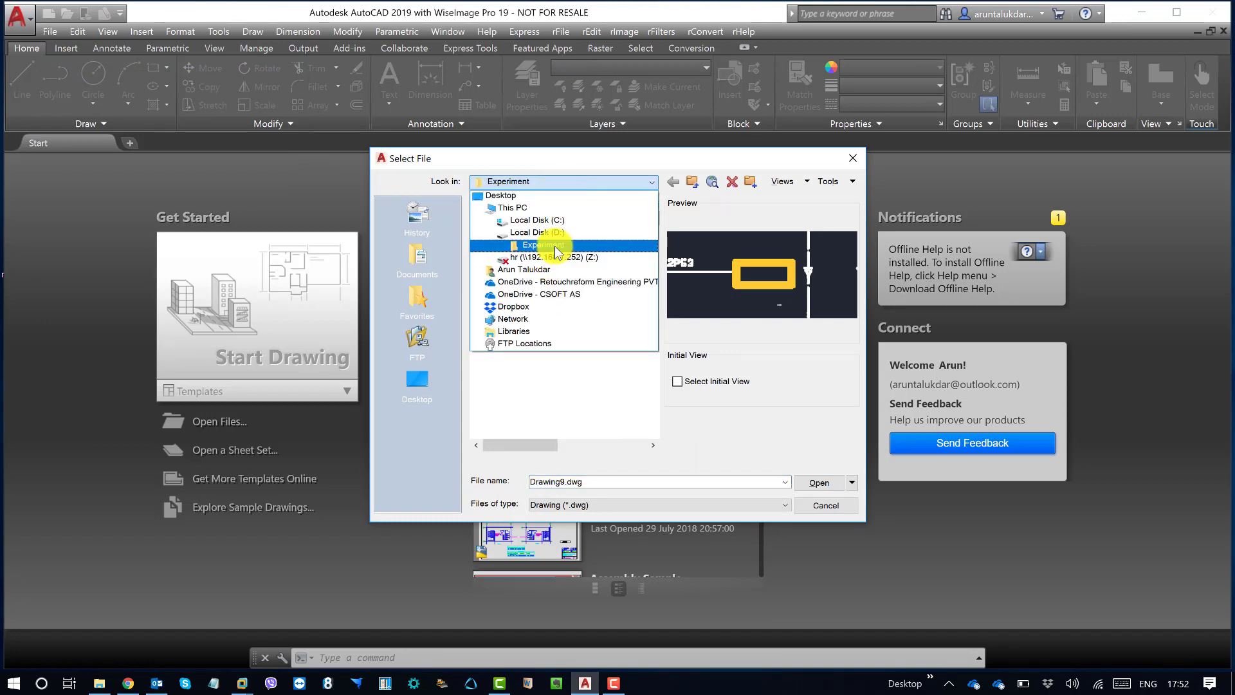
click(559, 257)
click(544, 220)
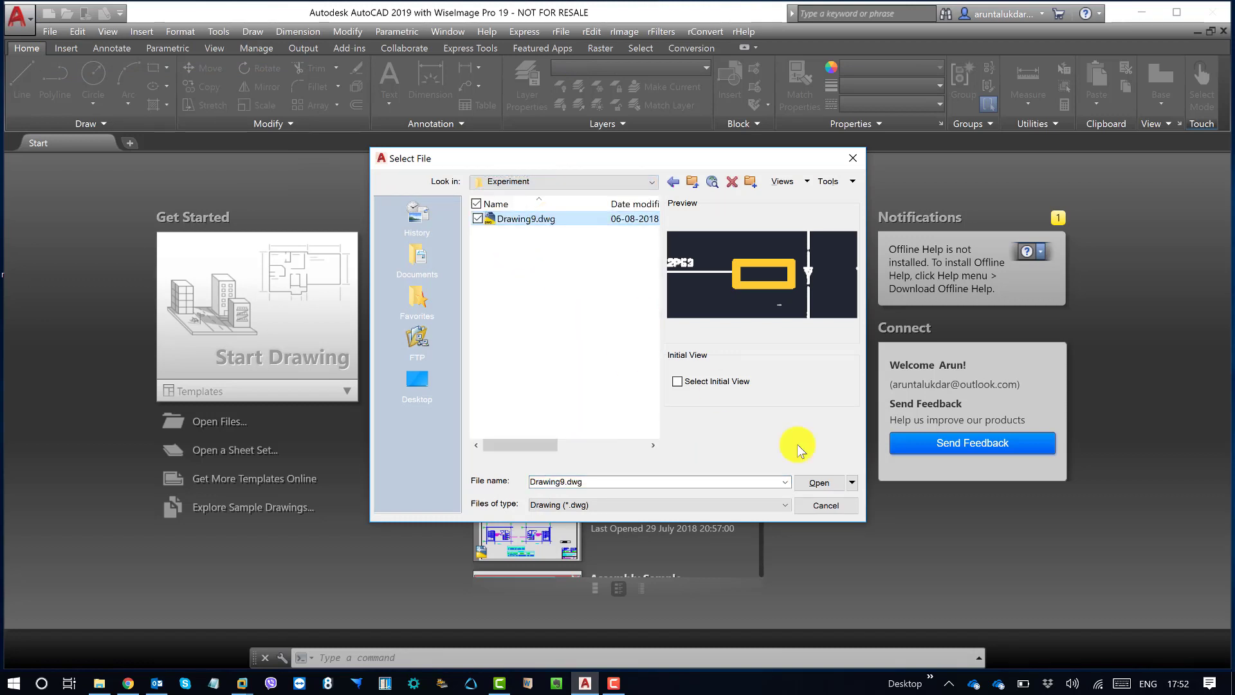
click(826, 483)
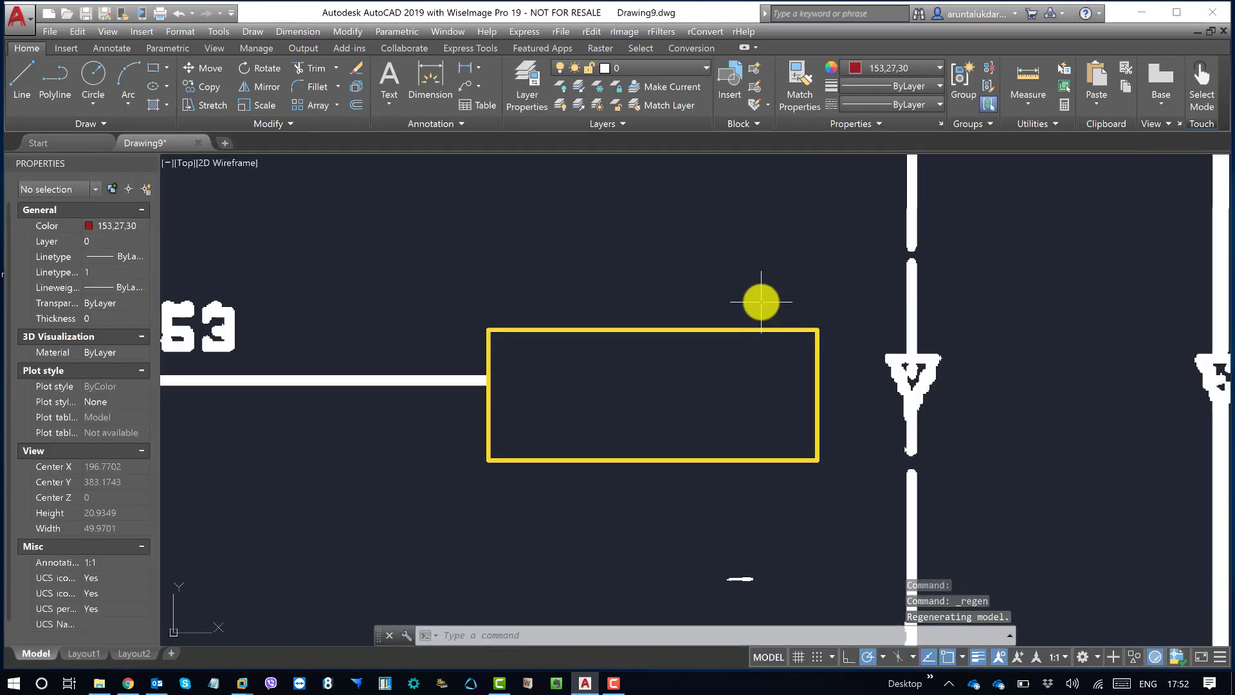
Step: Erase the yellow vector rectangle at the end of the horizontal raster line
click(763, 299)
click(677, 386)
text(e)
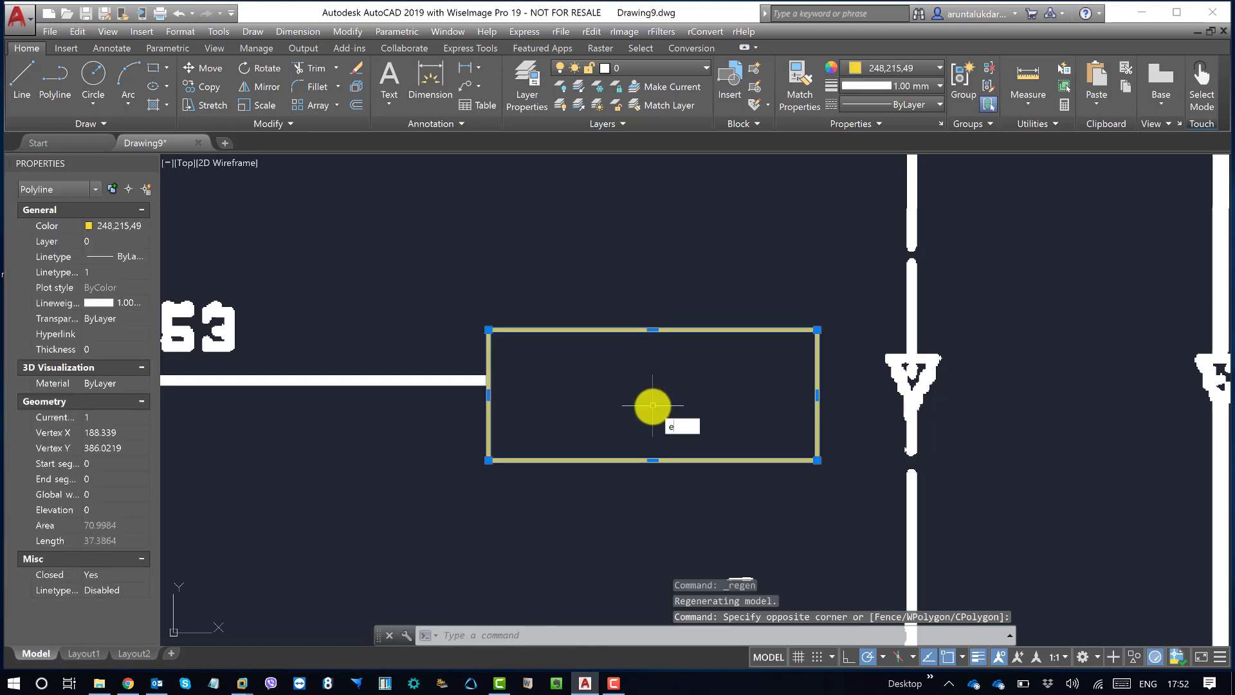
key(Return)
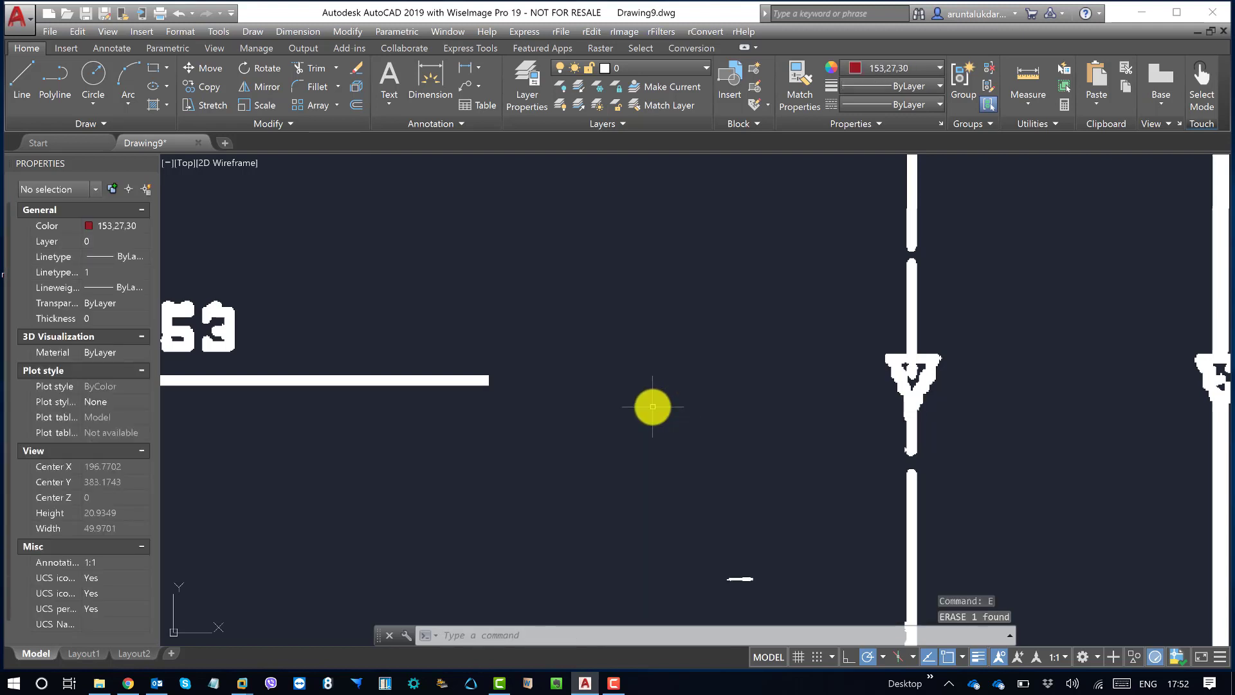
Step: Start pasting the clipboard contents, cancel the paste, and undo back through the erasure of the yellow rectangle
key(ctrl+v)
key(Escape)
key(Escape)
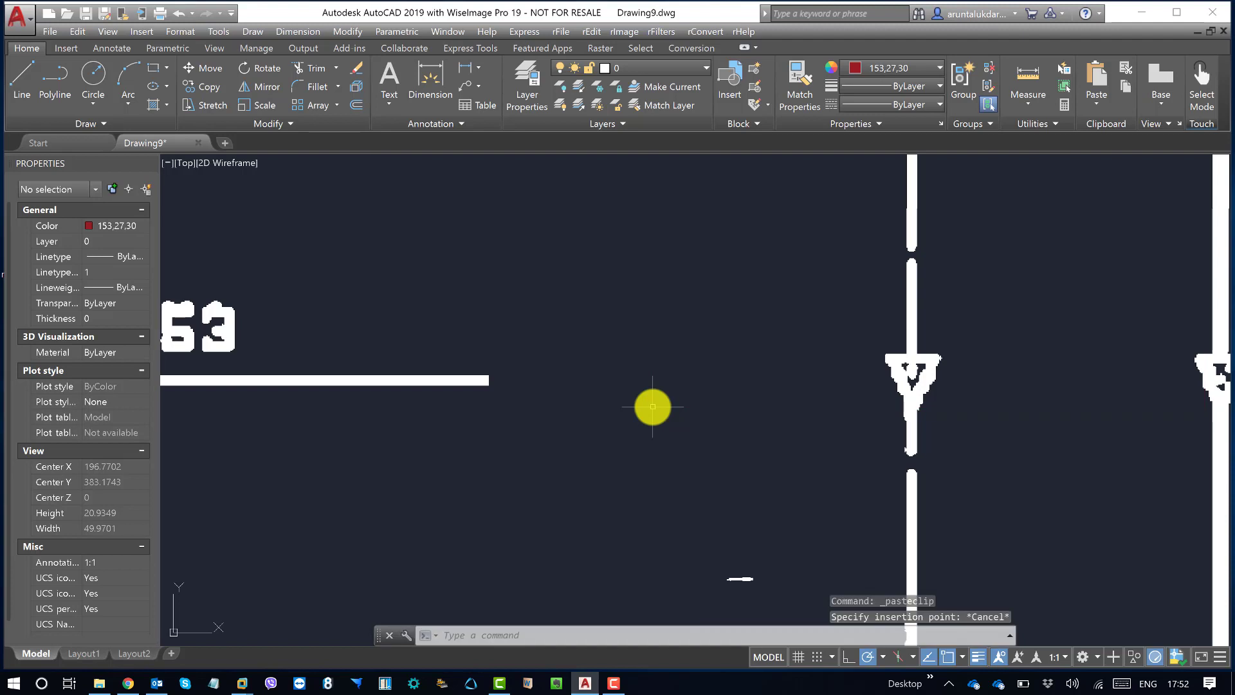
key(ctrl+z)
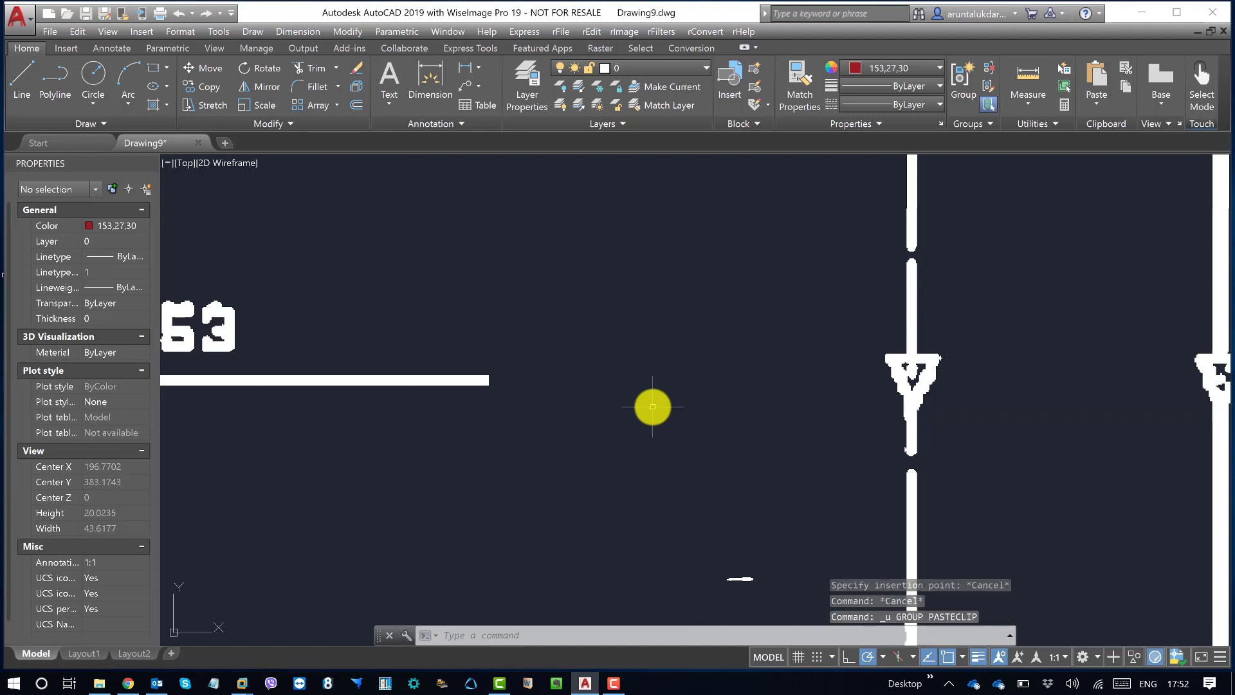
key(ctrl+z)
scroll(652, 407, down, 2)
scroll(660, 313, up, 2)
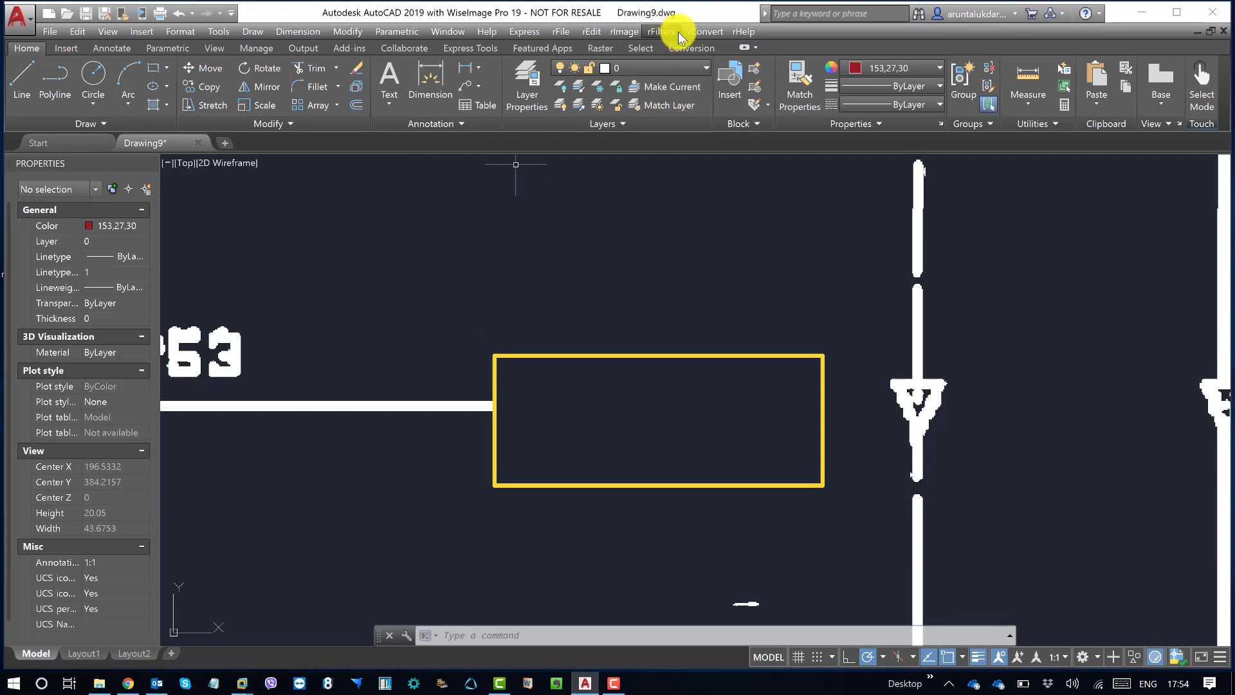
Step: Display the raster selection tools and examine the wider piping diagram around the yellow rectangle
click(644, 48)
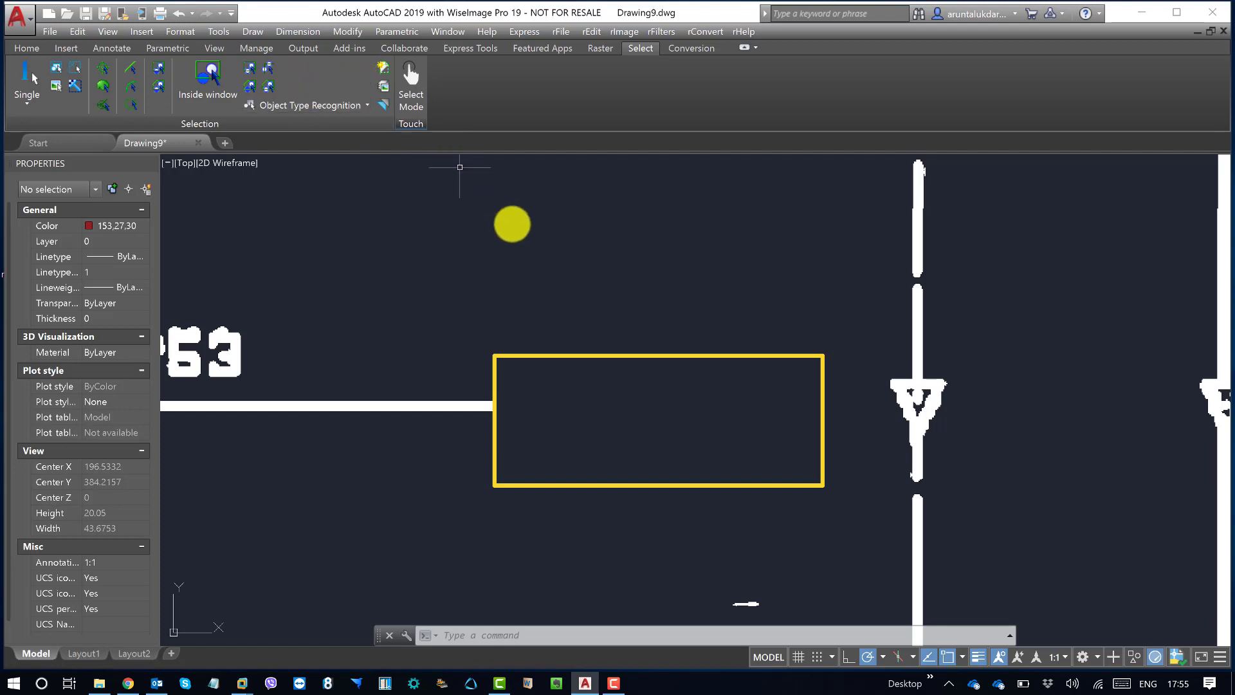
key(Escape)
key(Escape)
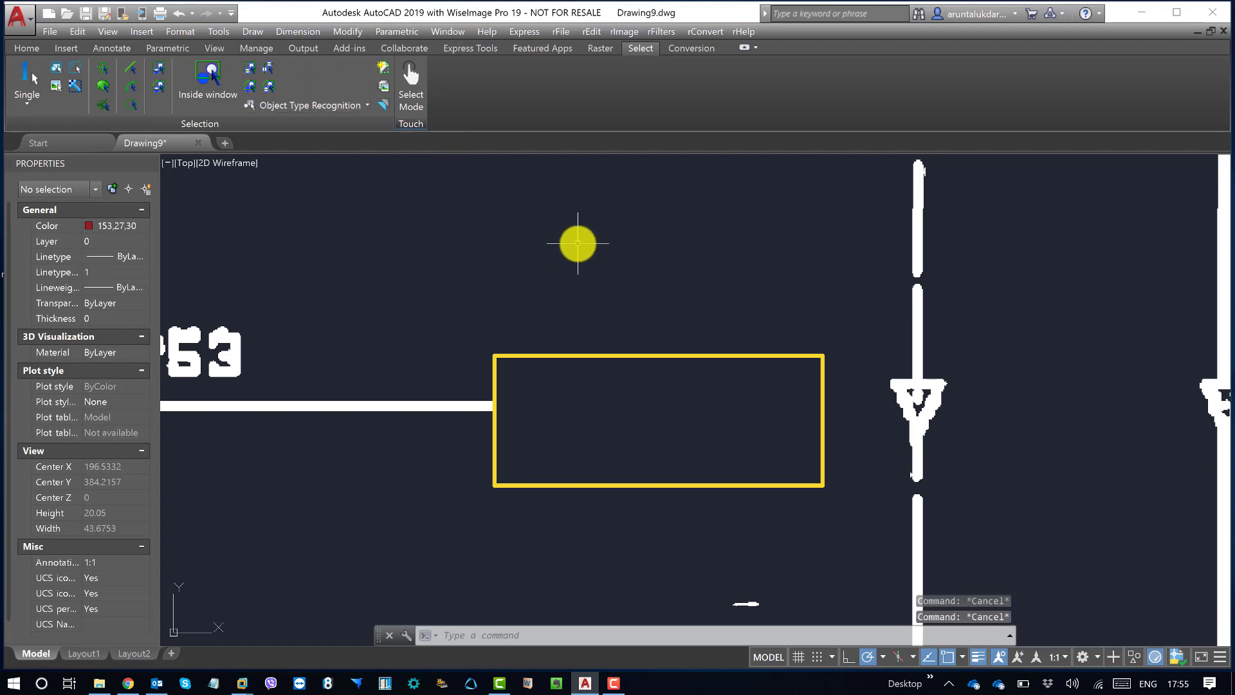
scroll(578, 243, down, 8)
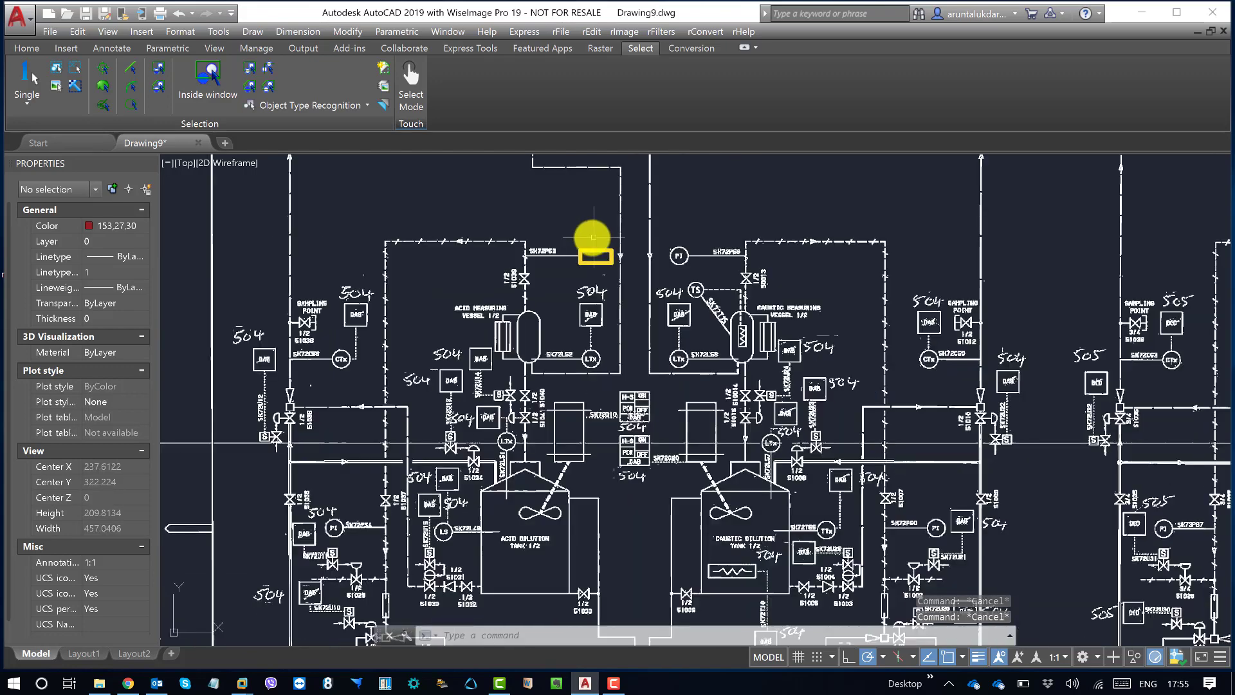
middle_drag(698, 294, 647, 270)
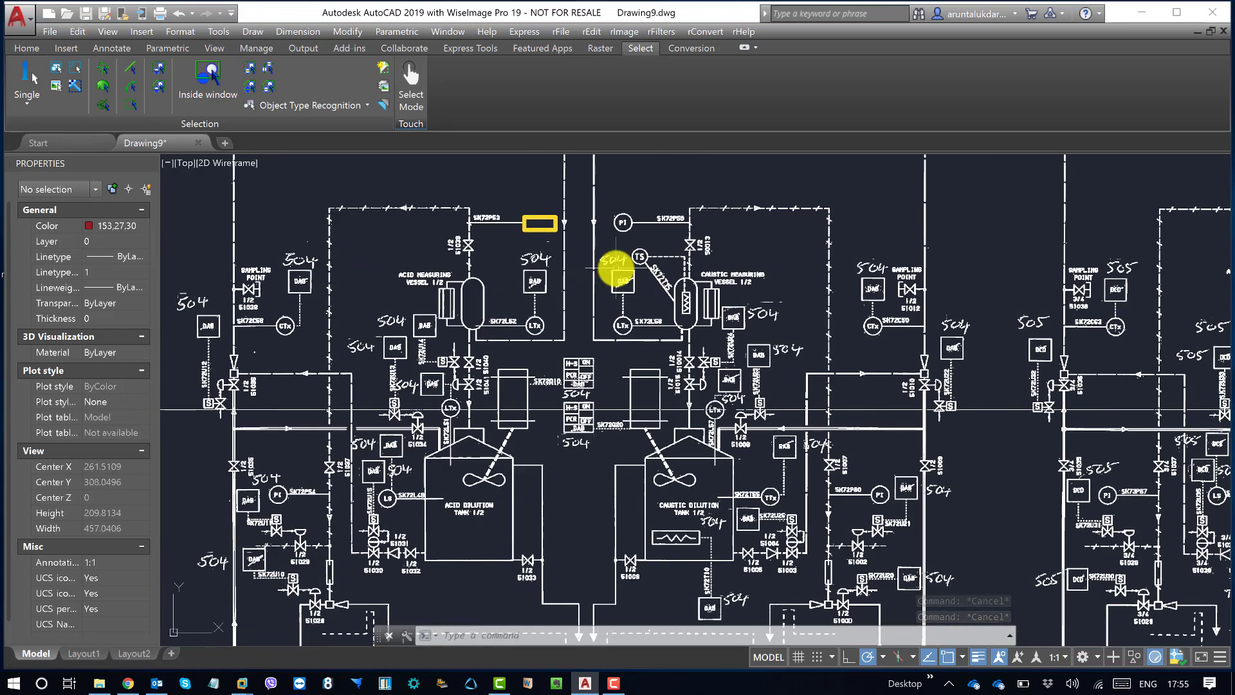